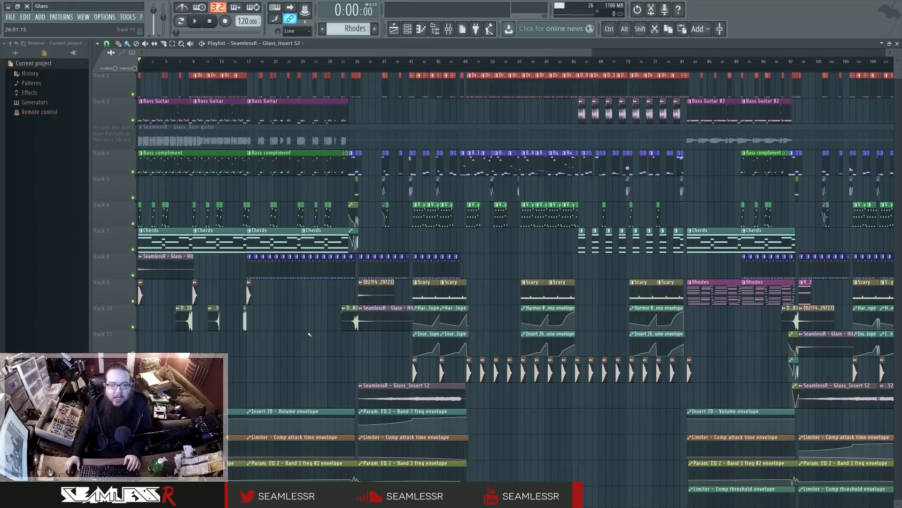
Step: Show the channel rack and view the Patcher map of the Bass 1 channel, closing it after inspection
click(407, 29)
click(440, 361)
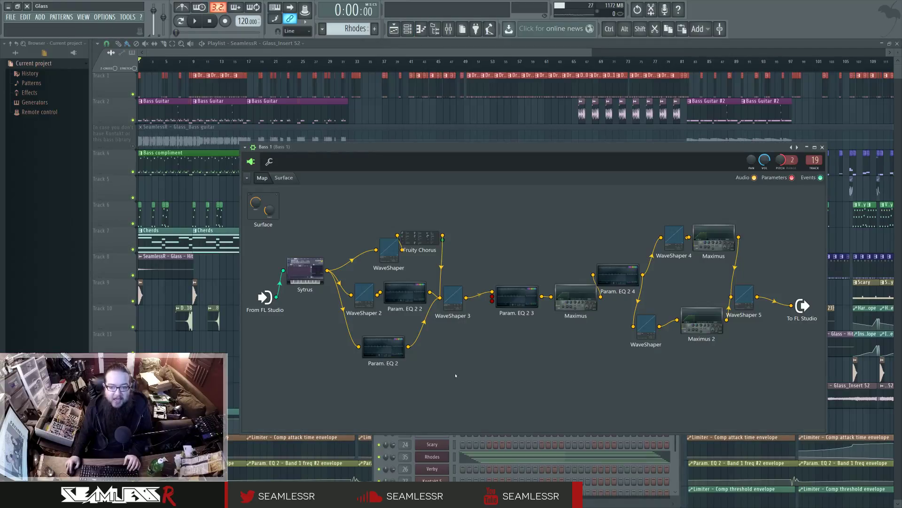
click(822, 147)
Step: Inspect the Patcher maps of the Bass 2, Bass 4, Bass 7, Bass 5, Bass 6 and Bass 3 channels one by one
click(446, 371)
click(446, 372)
click(443, 384)
click(443, 384)
click(441, 398)
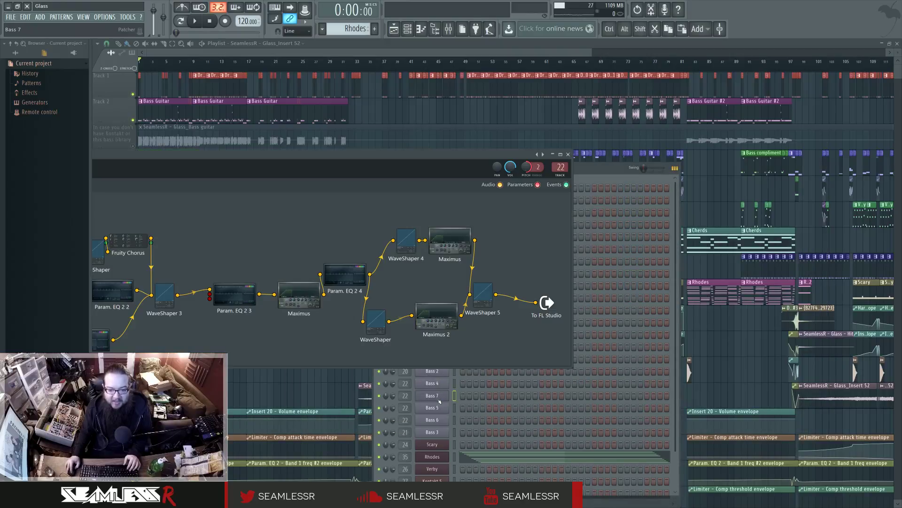
click(440, 398)
click(440, 407)
click(441, 407)
click(439, 420)
click(440, 419)
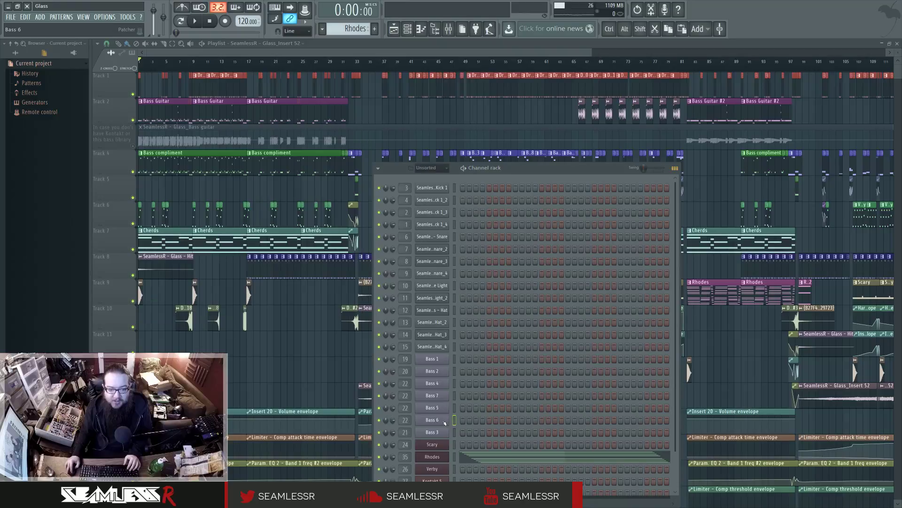
click(439, 431)
click(439, 432)
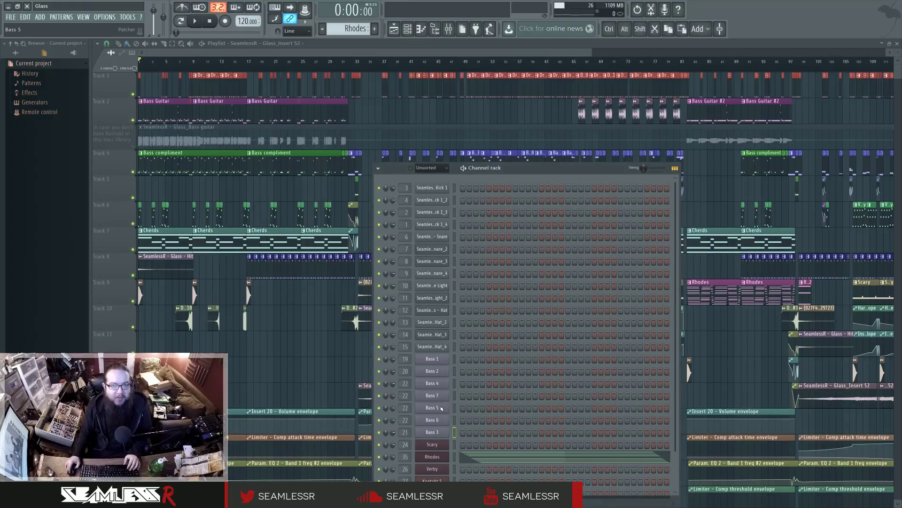
Step: Look over the remaining instruments in the channel rack and return to the playlist
scroll(469, 360, down, 3)
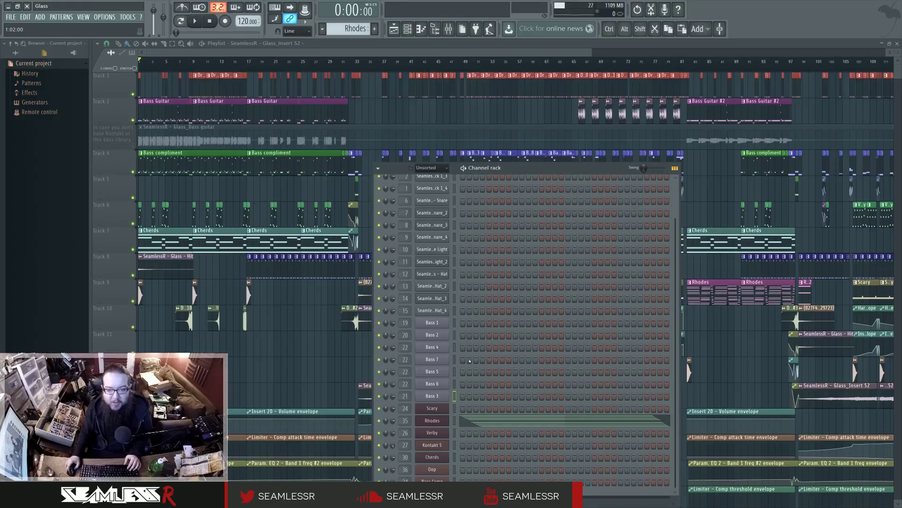
scroll(469, 360, up, 3)
right_click(278, 340)
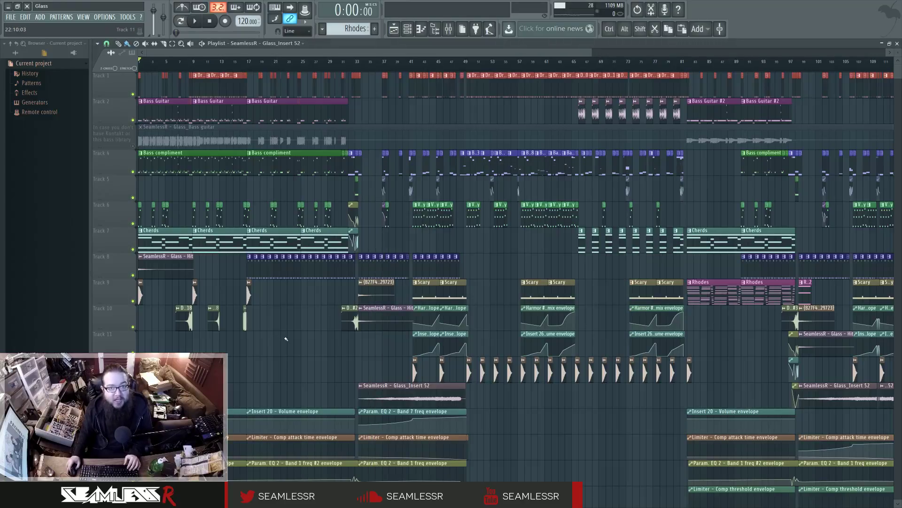
Step: Play the start of the arrangement briefly and open the first Bass Guitar clip in the piano roll
scroll(286, 338, up, 4)
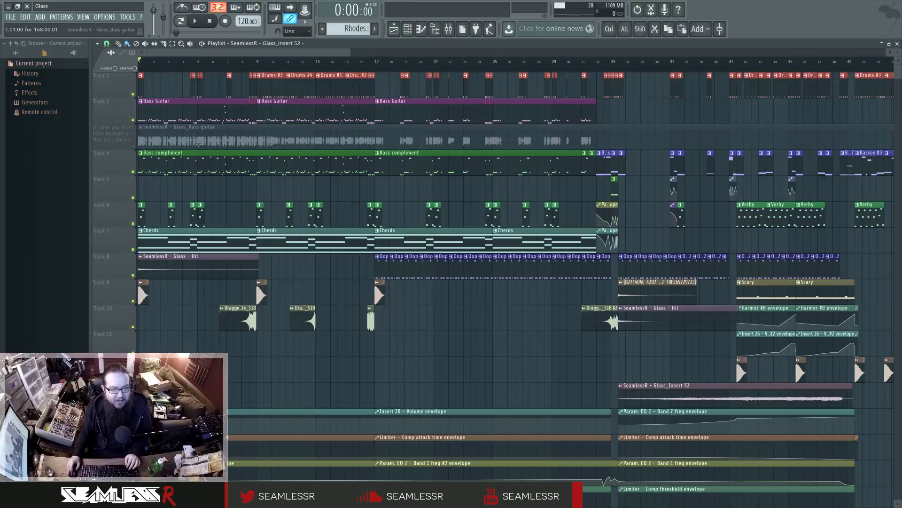
key(space)
key(space)
click(154, 163)
double_click(161, 112)
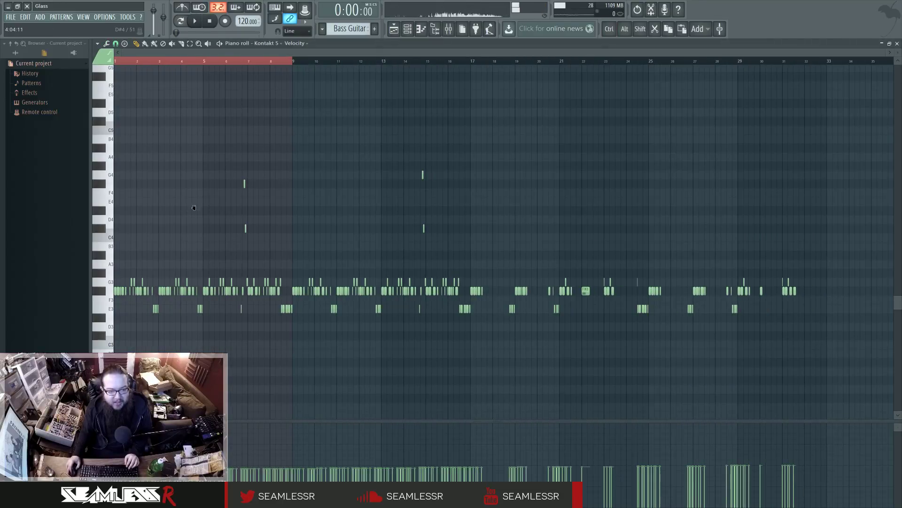
Step: Switch to pattern mode and play the opening bars of the Bass Guitar pattern
scroll(187, 207, up, 5)
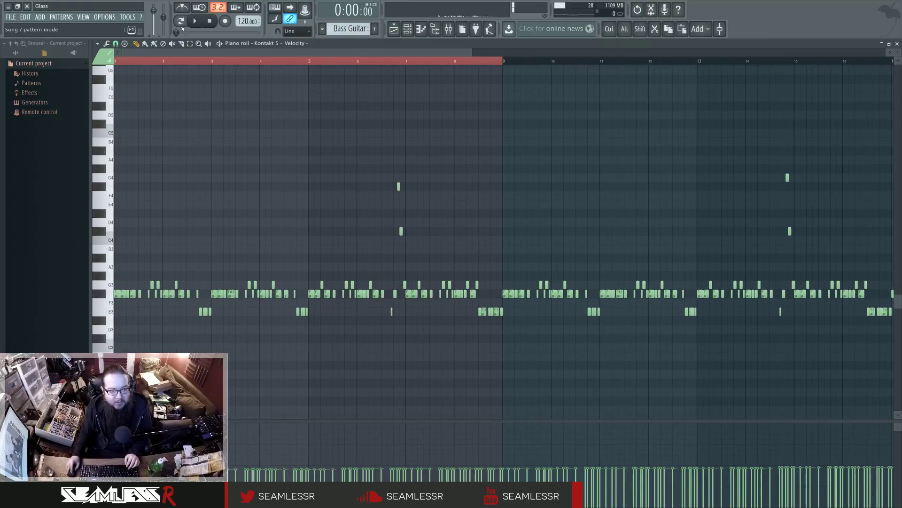
key(space)
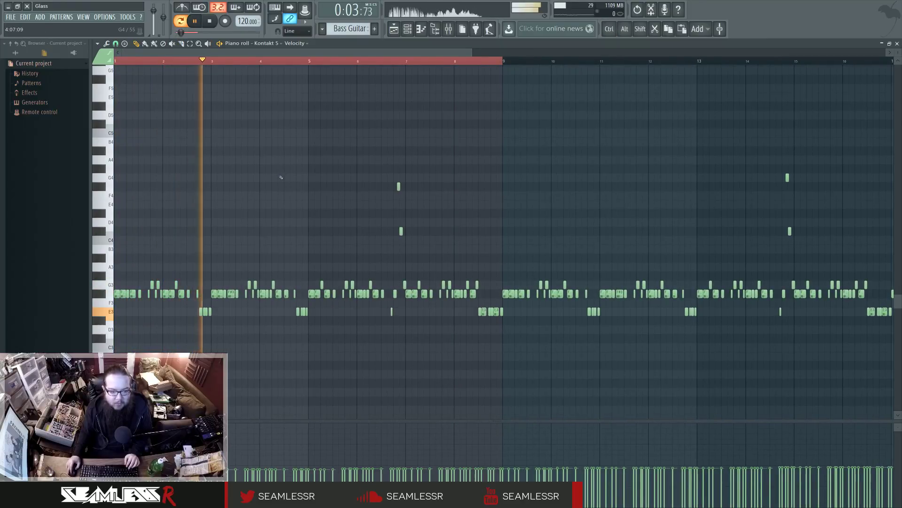
key(space)
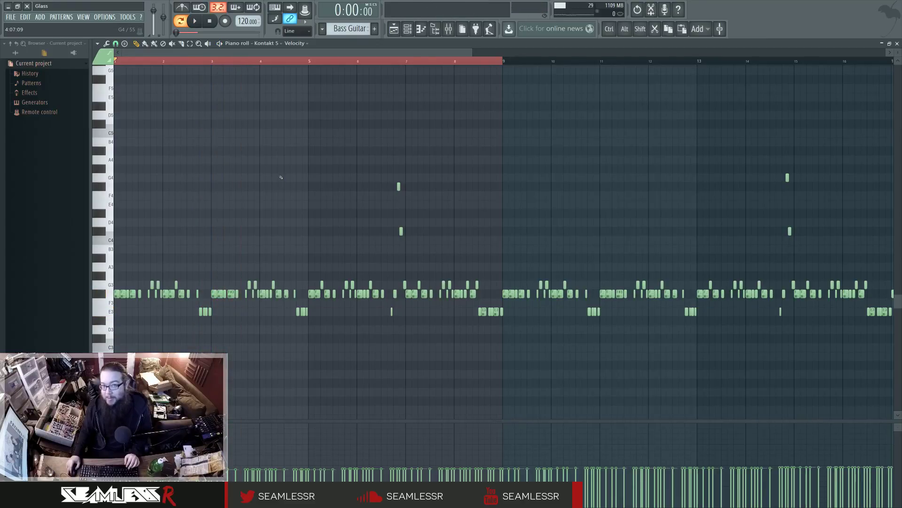
Step: Open the Kontakt 5 instrument that plays the bass guitar and reposition its window
click(408, 29)
click(432, 479)
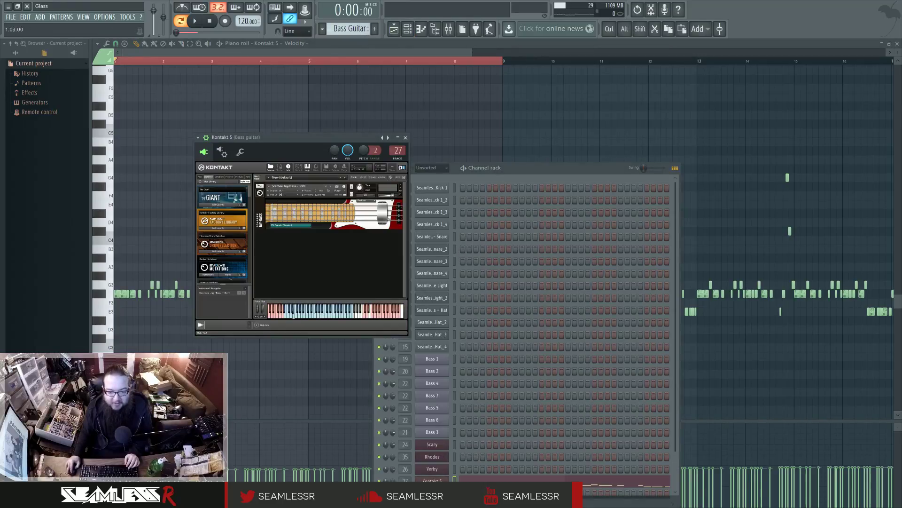
drag(340, 143, 355, 224)
Step: Show the Bass guitar mixer track with its effect chain and play the pattern
double_click(413, 235)
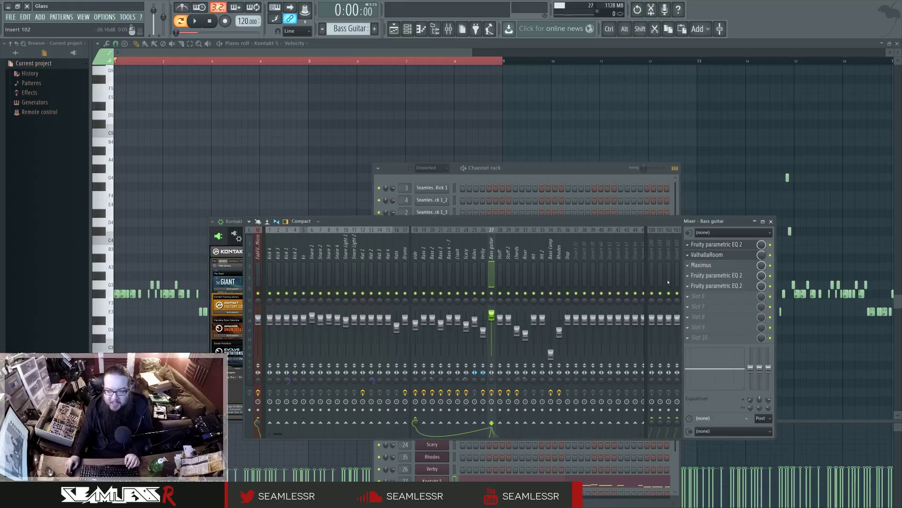
key(space)
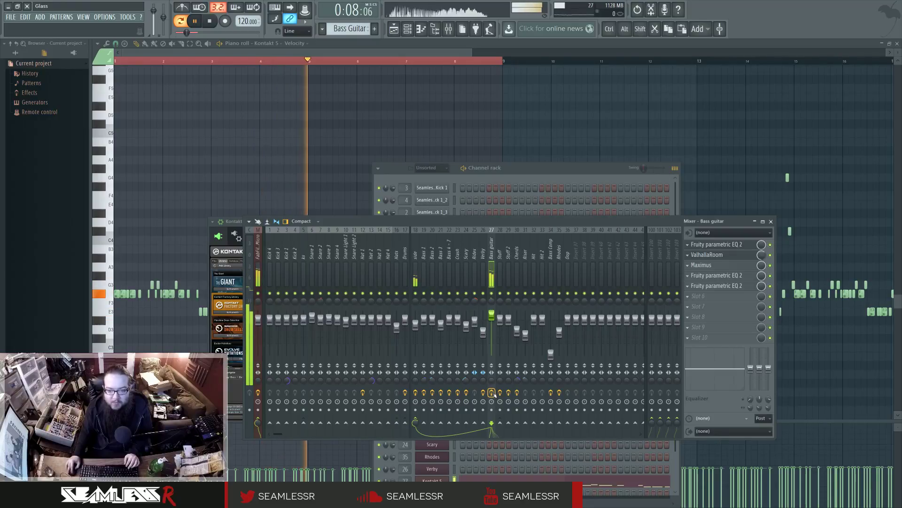
key(space)
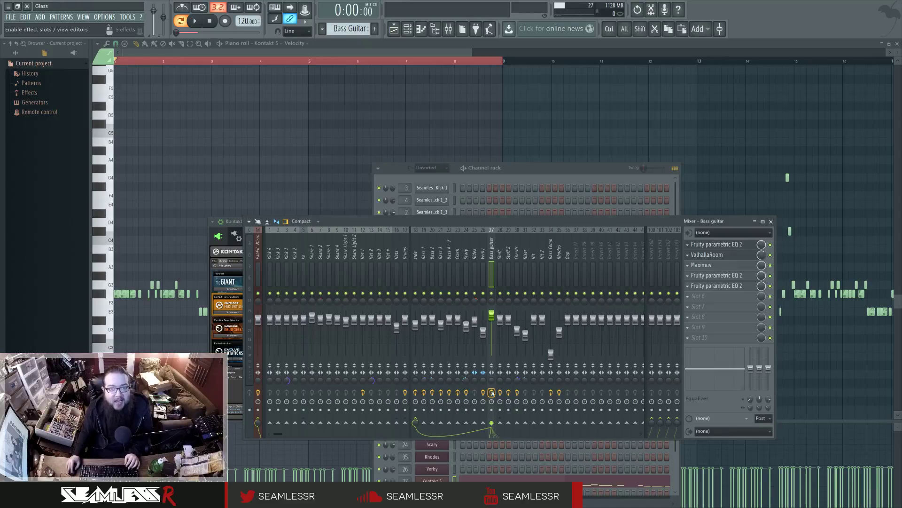
Step: Open the first Fruity parametric EQ 2 on the Bass guitar track and bypass the four effects after it
click(717, 245)
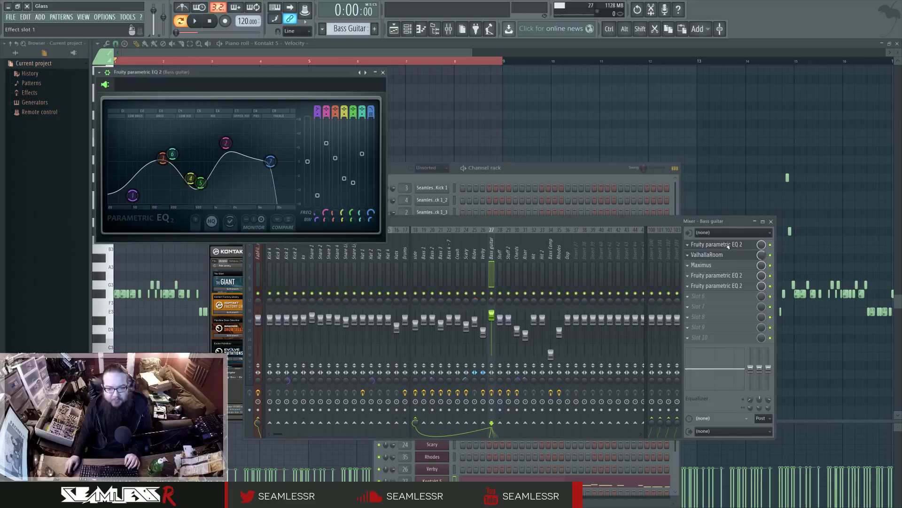
drag(235, 72, 475, 115)
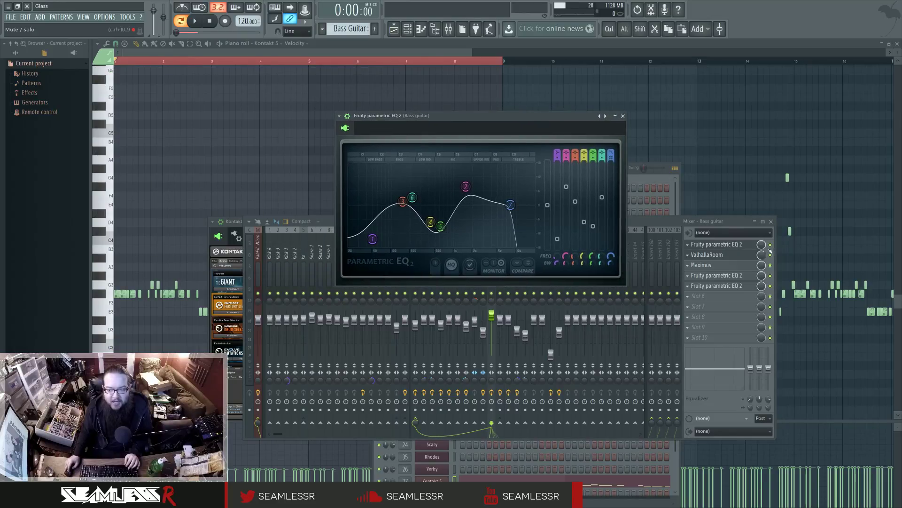
drag(770, 255, 770, 286)
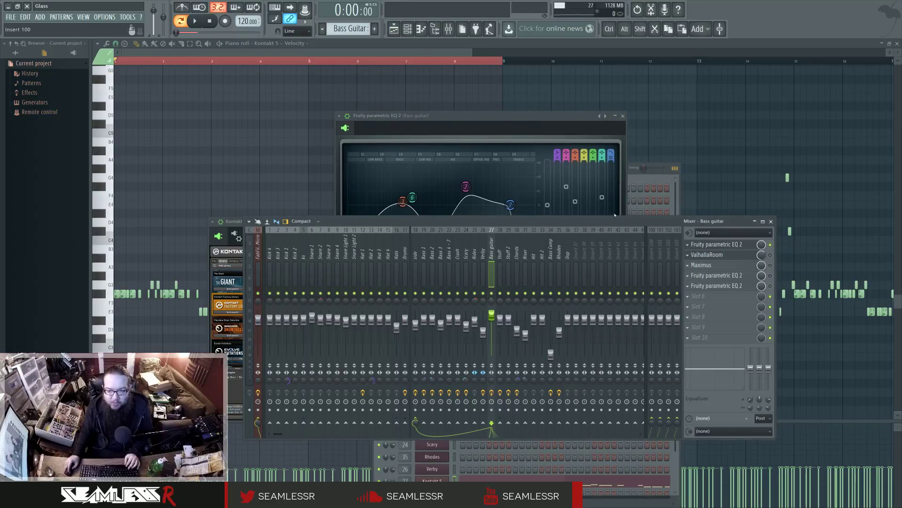
Step: Bring the first EQ window forward and play the bass pattern with only that EQ active
click(526, 119)
drag(527, 120, 542, 113)
key(space)
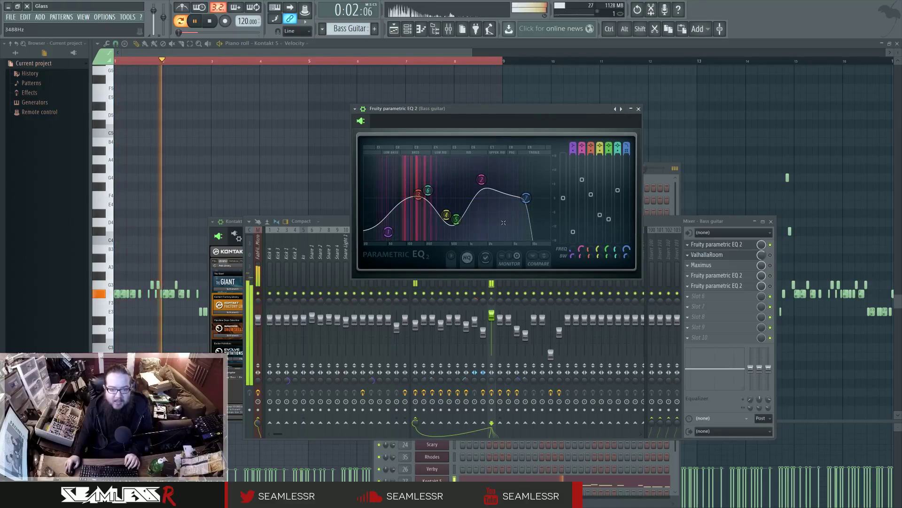
key(space)
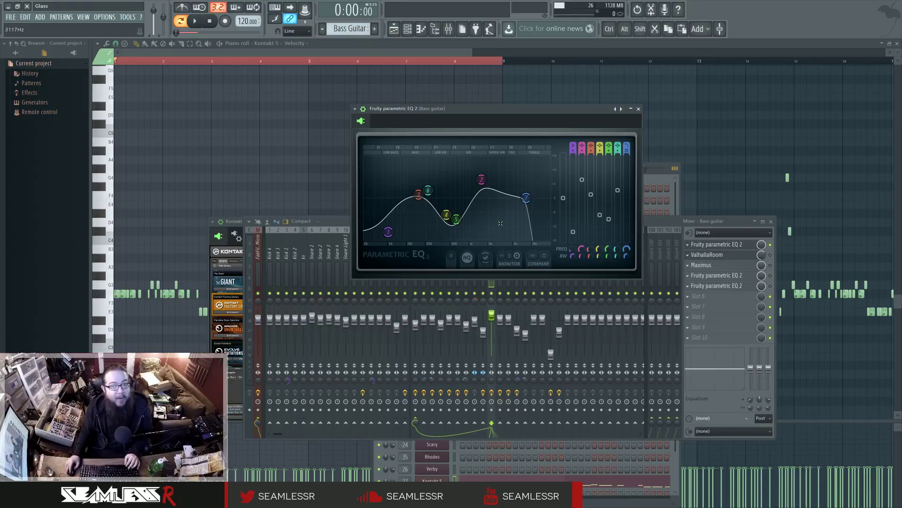
Step: Enable and open Maximus on the Bass guitar track, and play the pattern through the first EQ and Maximus
click(738, 266)
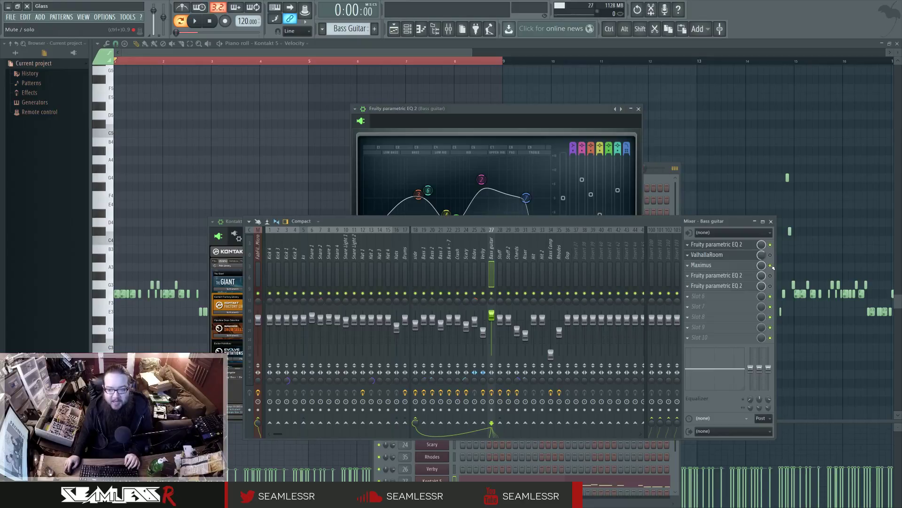
drag(329, 80, 504, 186)
key(space)
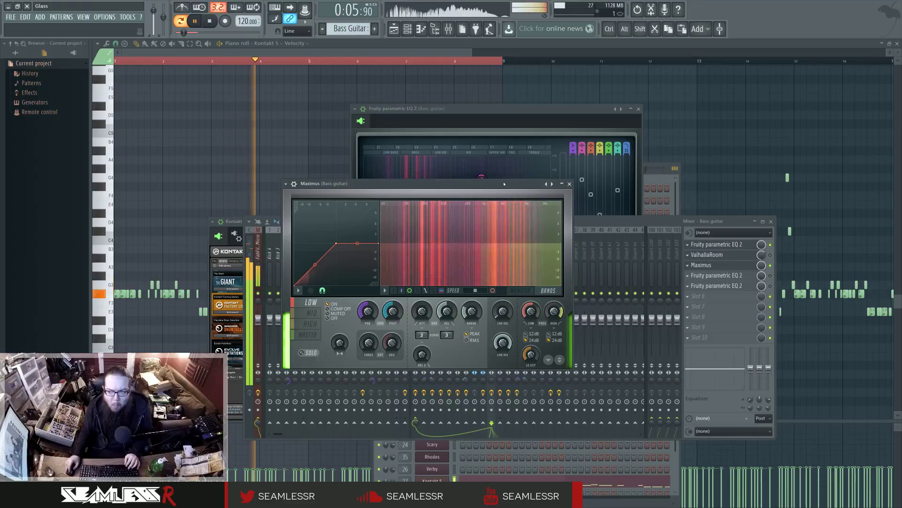
key(space)
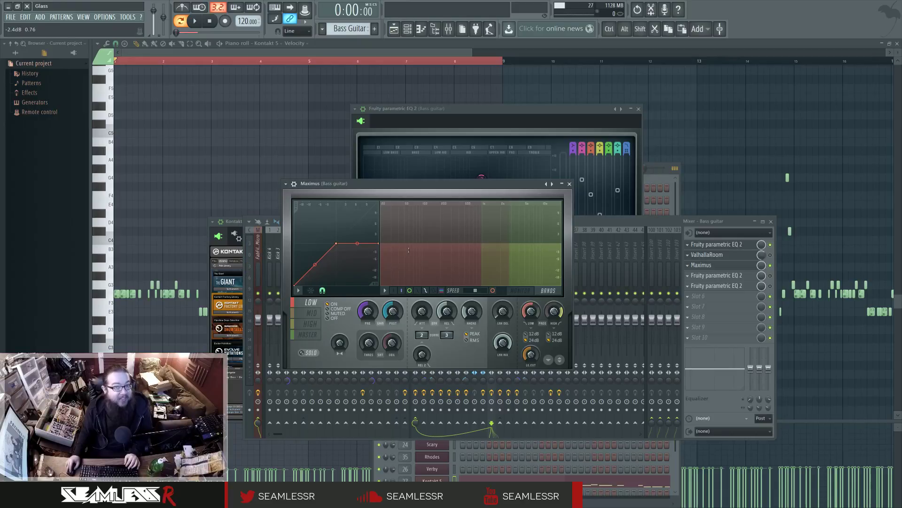
key(F9)
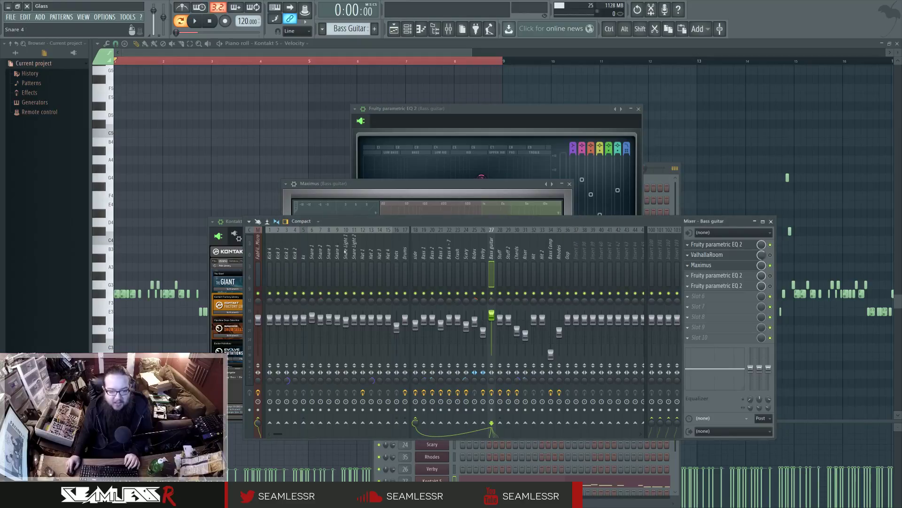
key(space)
key(space)
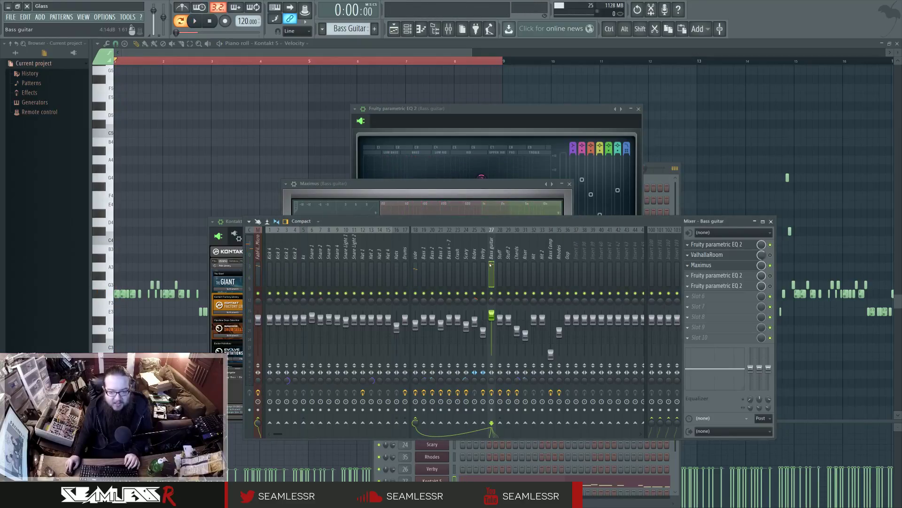
Step: Inspect the two Fruity parametric EQ 2 curves in slots 4 and 5 and the Maximus settings on the Bass guitar track
click(748, 277)
click(748, 277)
click(748, 276)
click(741, 288)
click(741, 288)
click(740, 289)
click(741, 277)
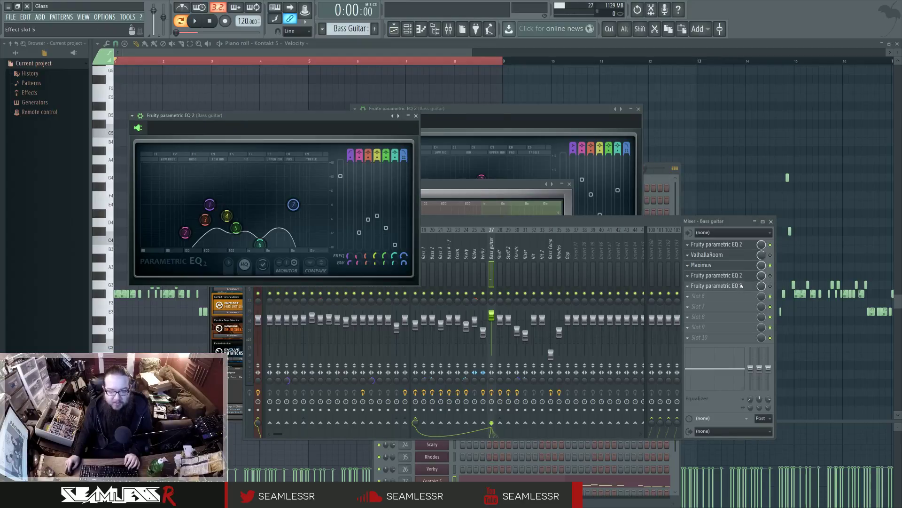
click(742, 278)
click(743, 266)
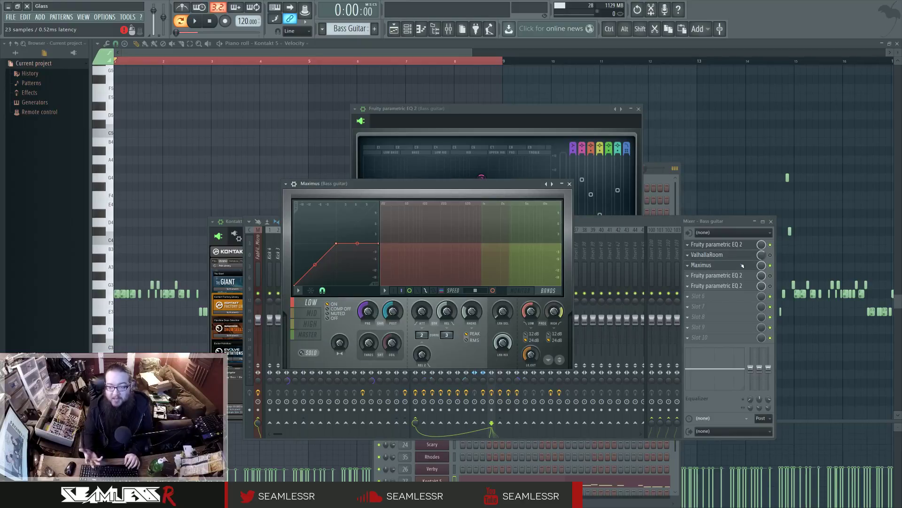
Step: Bypass Maximus, open the first EQ and play the bass pattern briefly without the compression
click(772, 266)
click(740, 245)
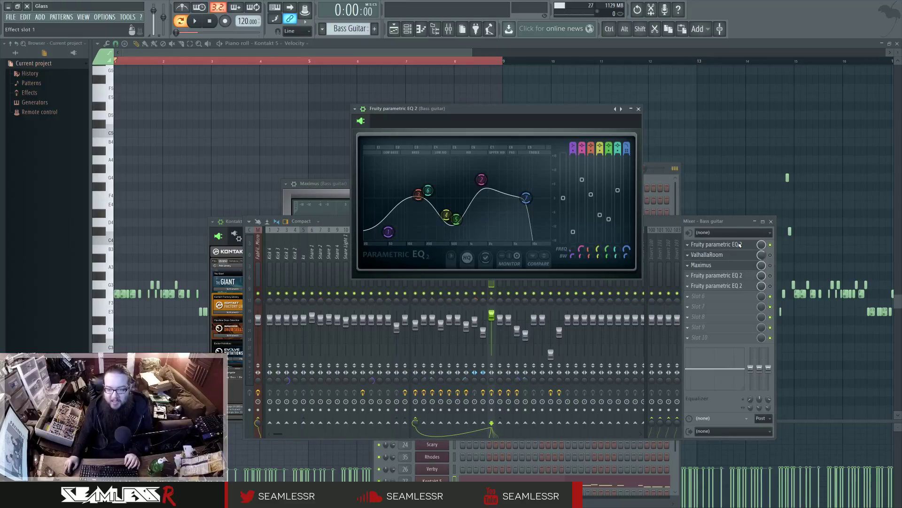
key(space)
key(space)
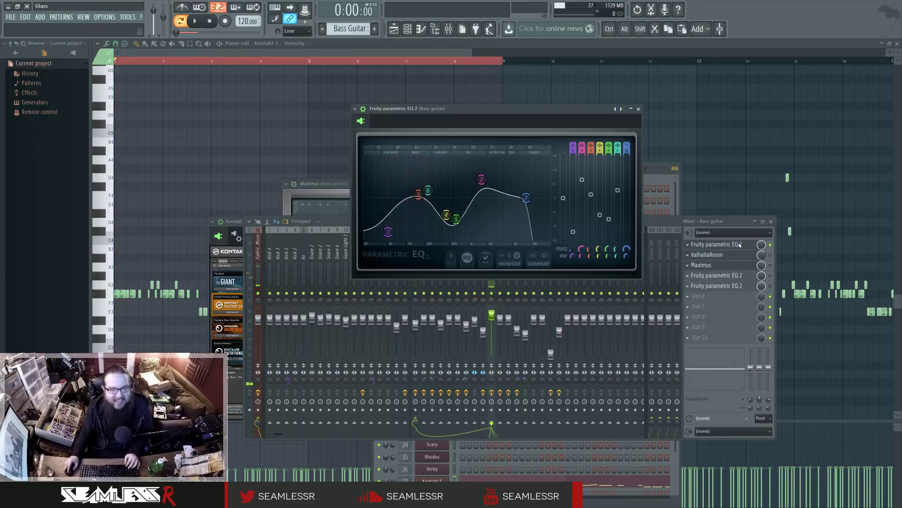
Step: Bypass the first EQ, enable Maximus and play the bass pattern through Maximus alone
click(770, 244)
click(771, 265)
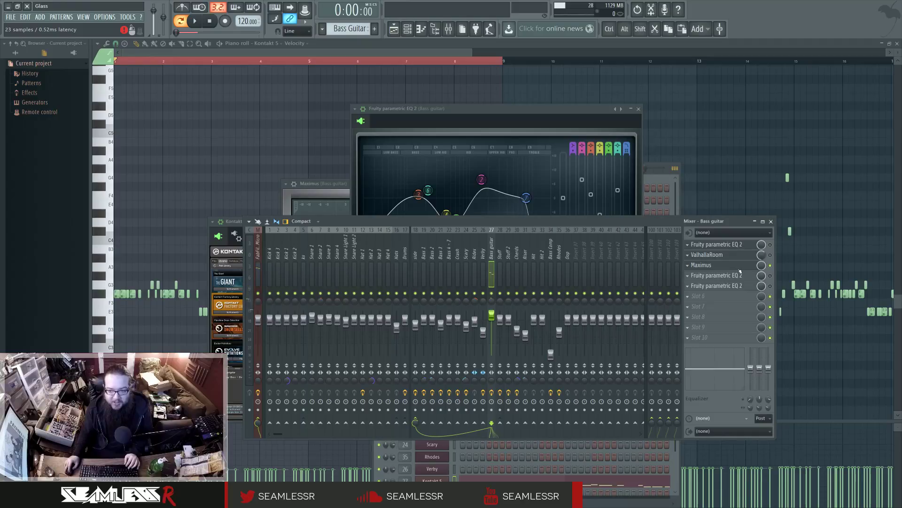
key(space)
key(space)
Step: Enable the Fruity parametric EQ 2 in slot 4 and play the bass pattern with it after Maximus
click(770, 276)
key(space)
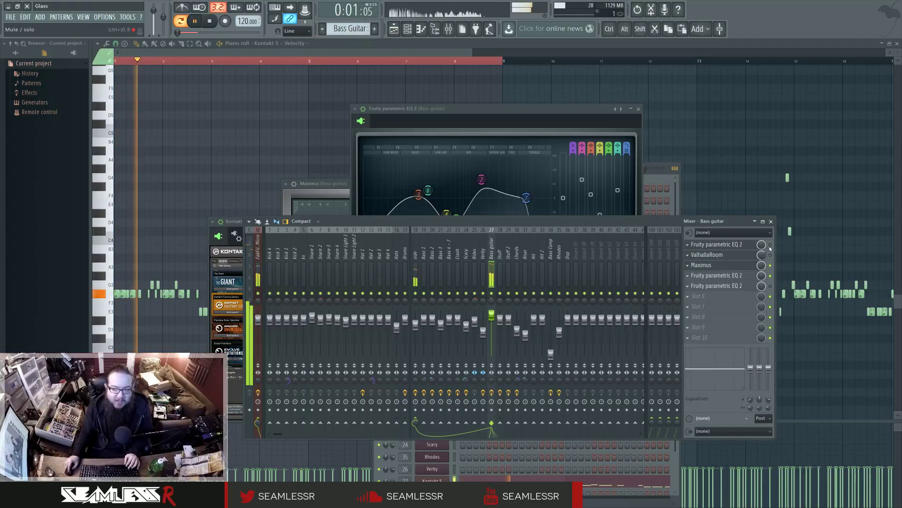
key(space)
Step: Re-enable the first EQ, bring its window forward and play the bass pattern to view its spectrum
click(408, 196)
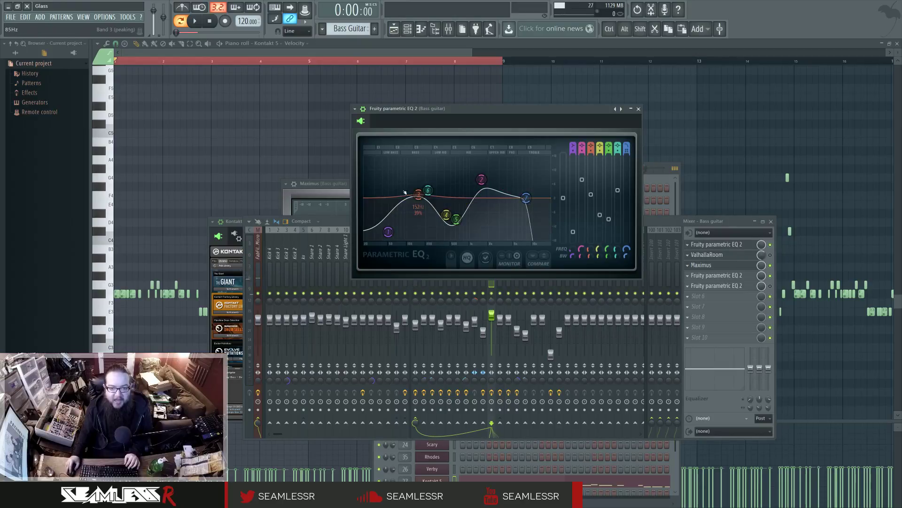
key(space)
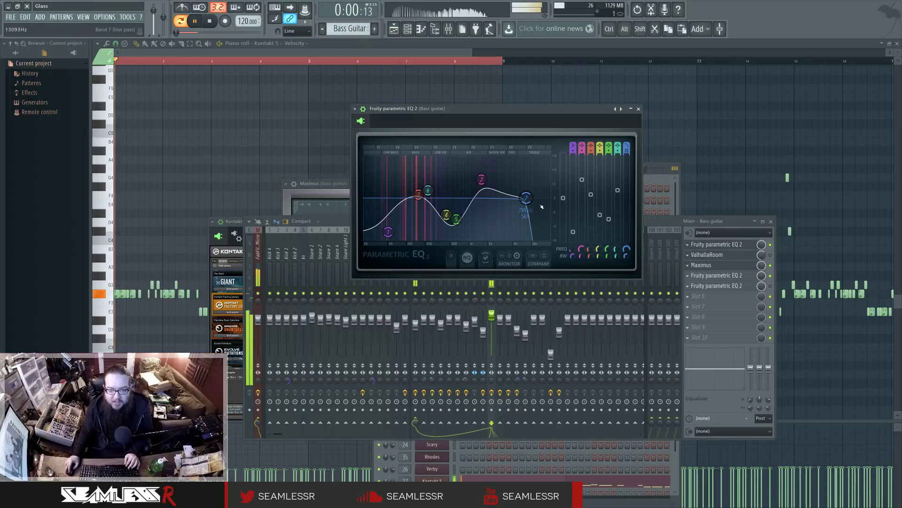
key(space)
Step: Open the EQ in slot 5, enable every effect on the bass guitar track and play the pattern through the full chain
click(749, 287)
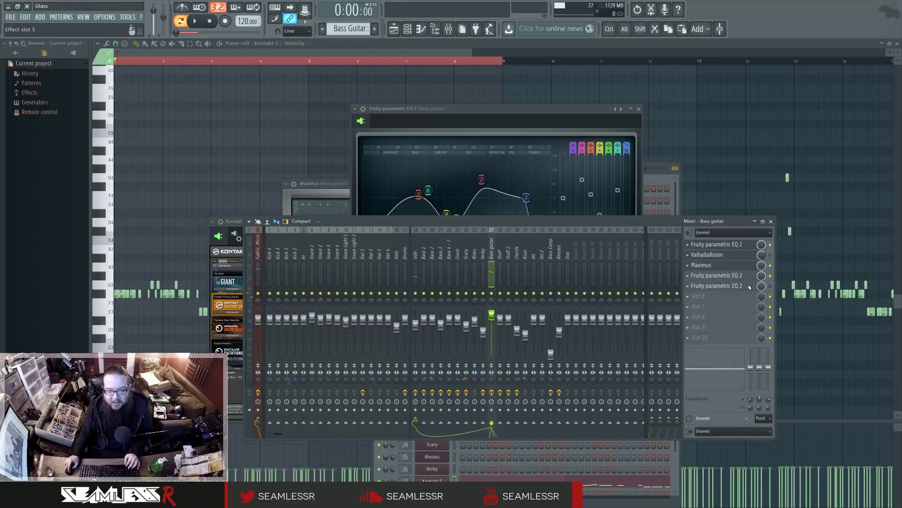
click(750, 286)
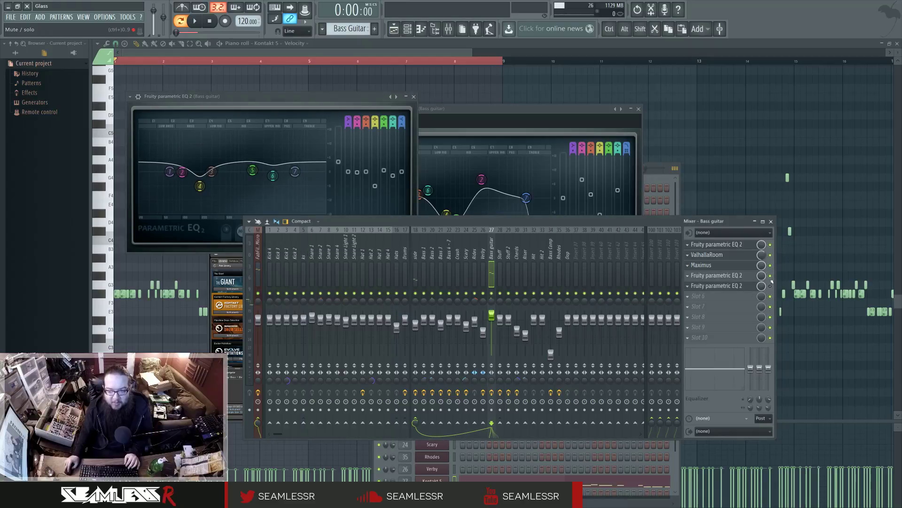
key(space)
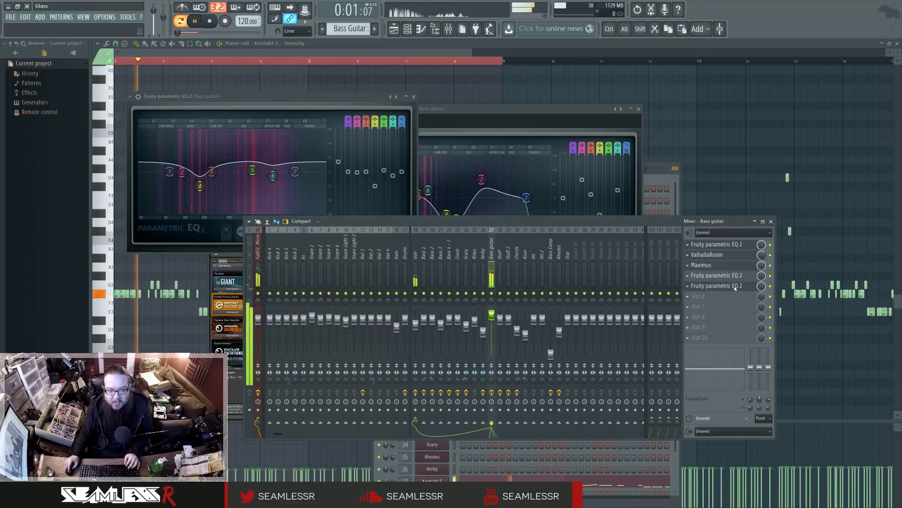
key(space)
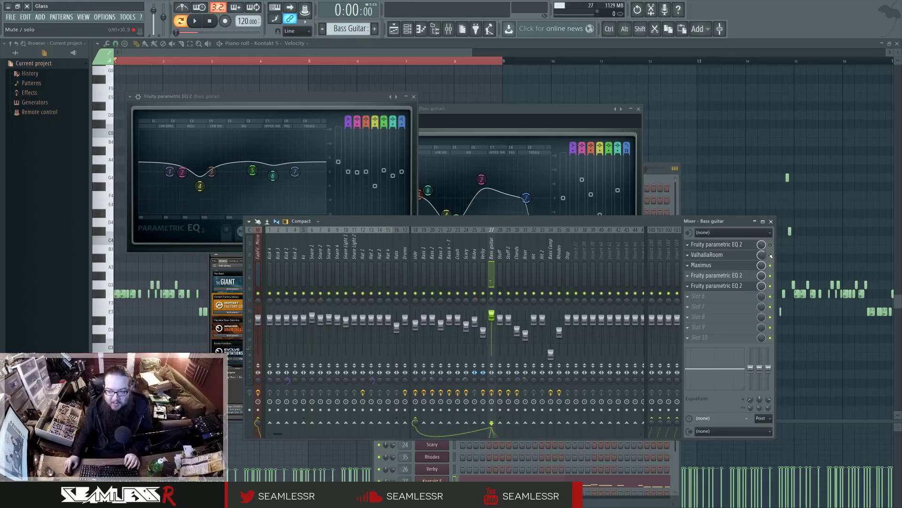
Step: Bypass ValhallaRoom and the slot 5 EQ, open Maximus and play the bass pattern without them
click(770, 286)
key(space)
click(702, 265)
drag(459, 186, 499, 208)
key(space)
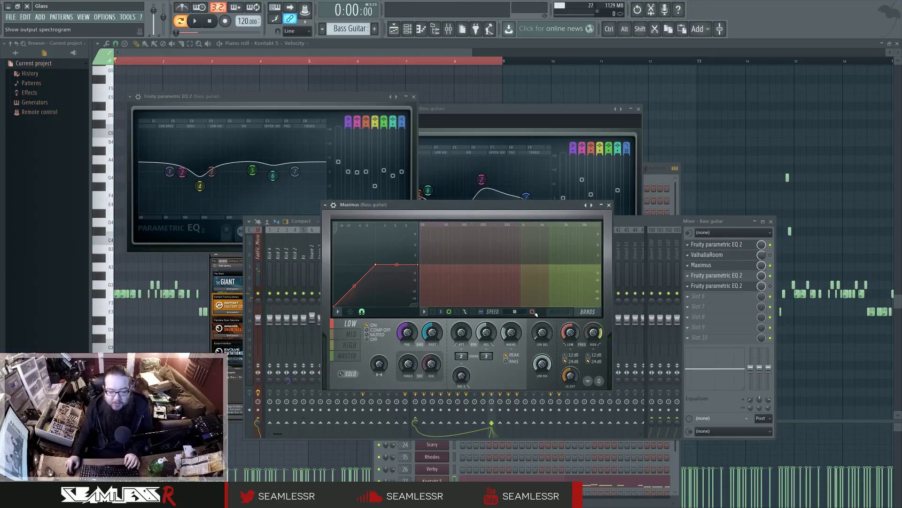
key(space)
key(space)
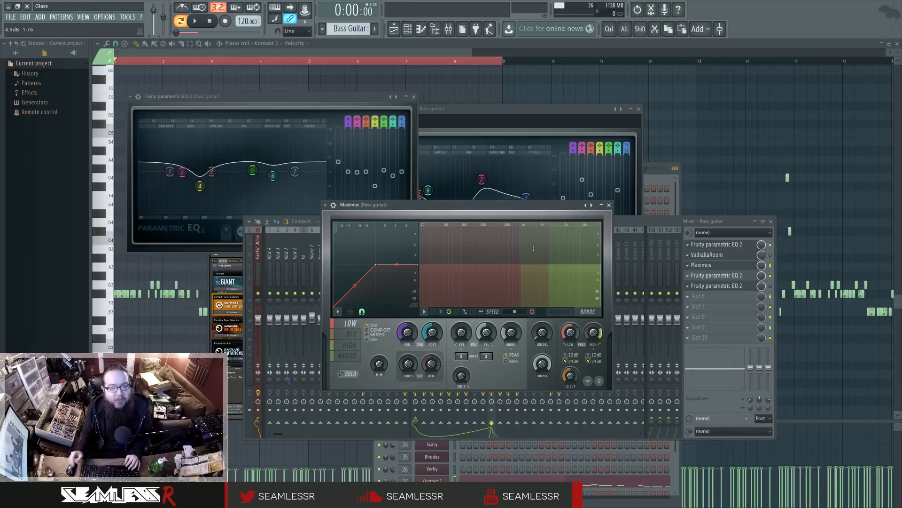
Step: Show the Mid band of Maximus in the monitor display and play the bass pattern to watch its level
mouse_move(522, 210)
mouse_down()
mouse_move(526, 221)
mouse_move(529, 207)
mouse_up()
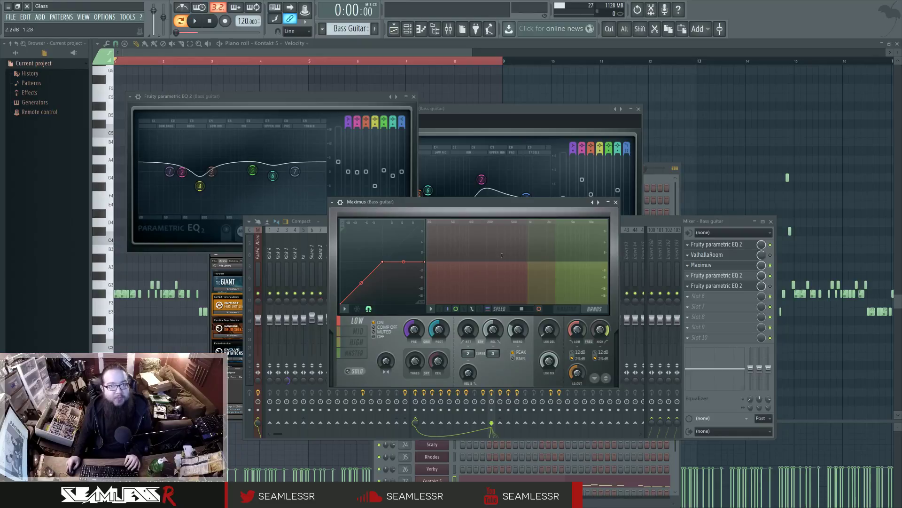
click(531, 275)
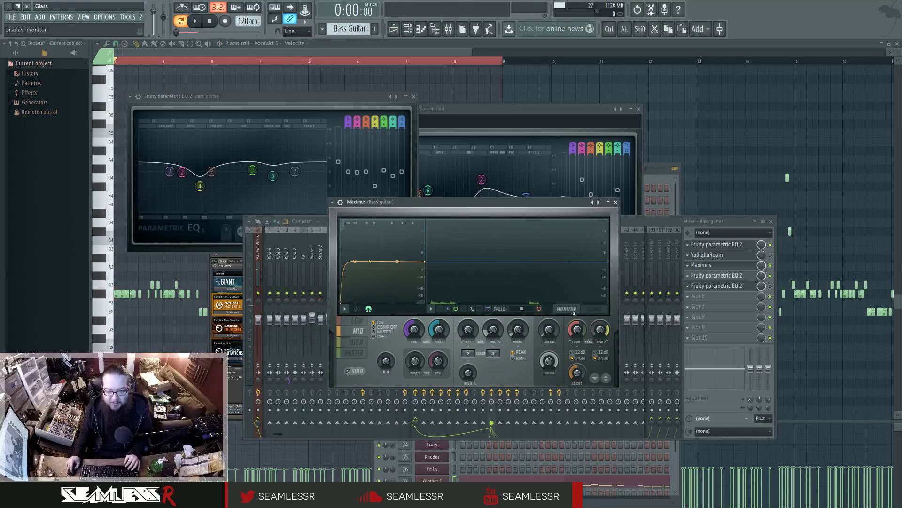
key(space)
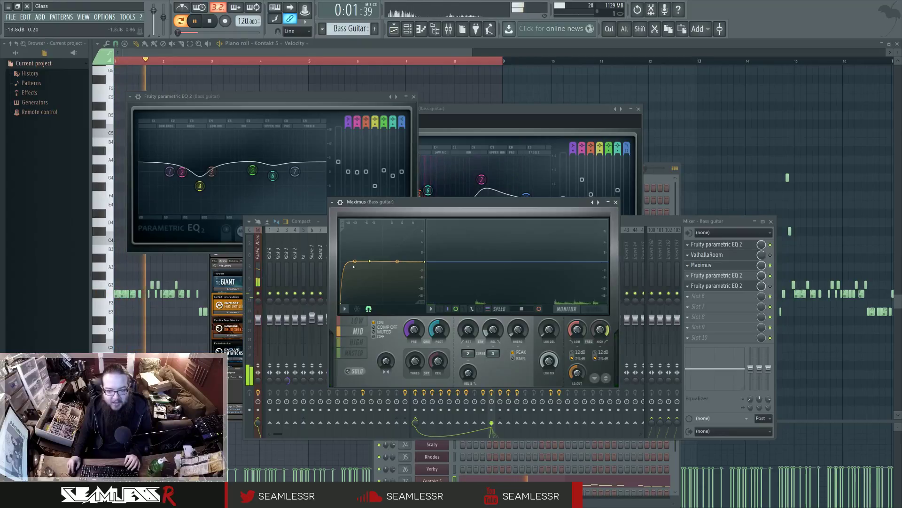
key(space)
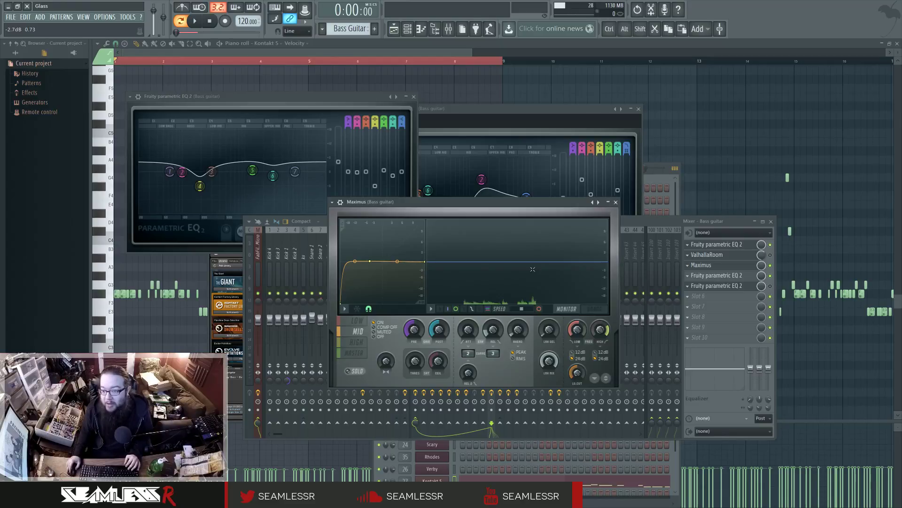
Step: Select the High band in Maximus, play the bass pattern briefly, and show the Master band
click(357, 342)
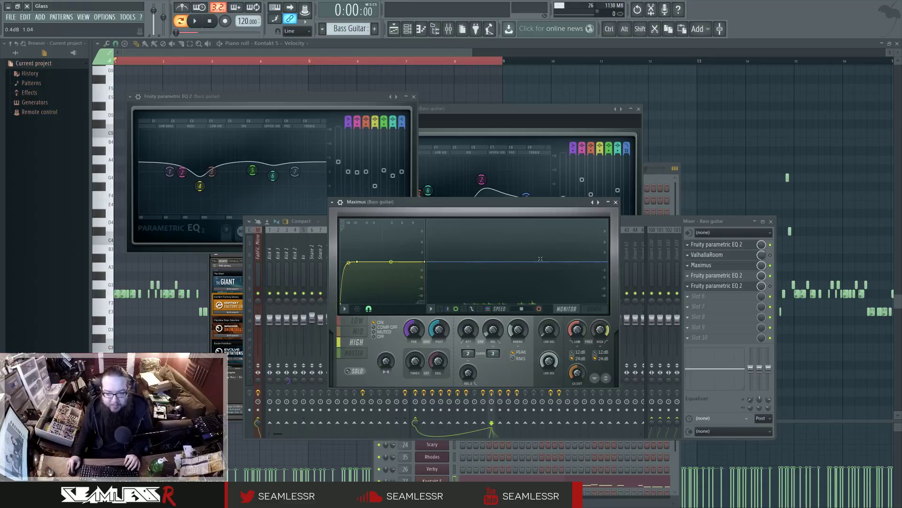
key(space)
key(space)
click(354, 353)
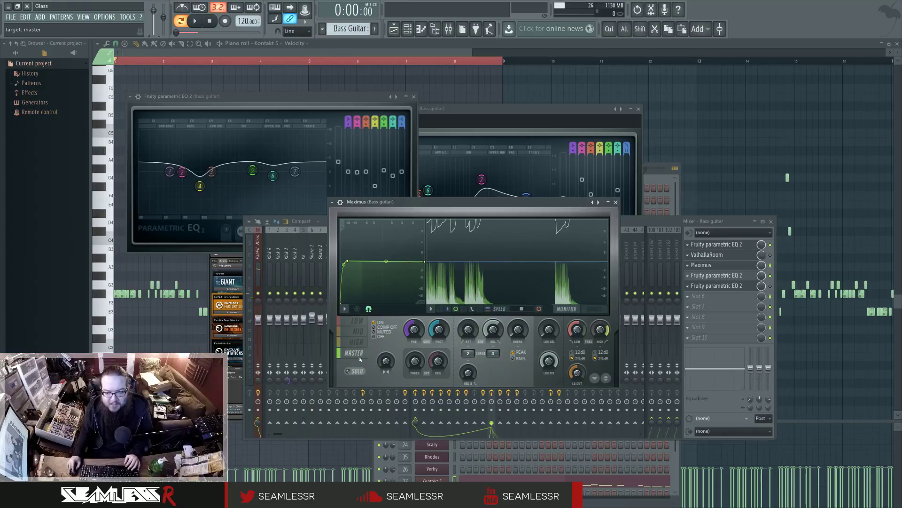
Step: Open the EQ in slot 4 and raise its band 7 low-pass cutoff to about 6.5 kHz while the bass pattern plays
click(740, 277)
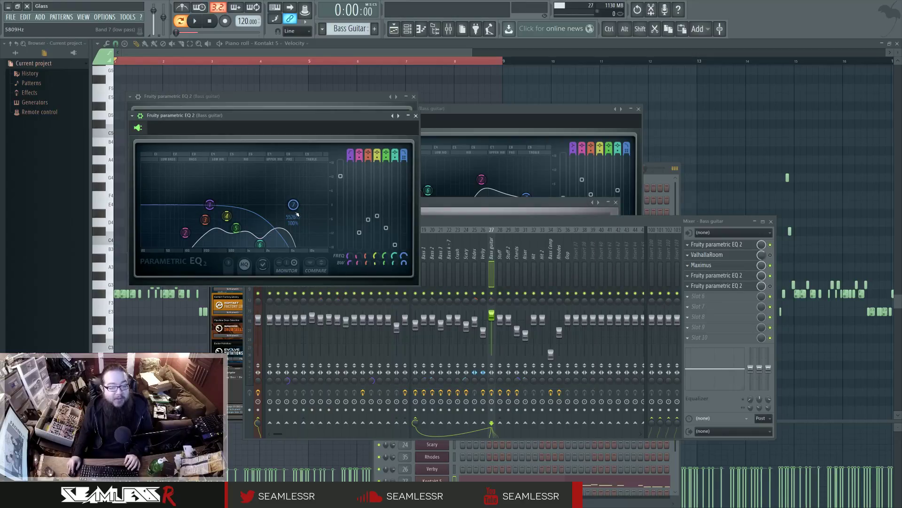
key(space)
mouse_move(293, 205)
mouse_down()
mouse_move(327, 204)
mouse_move(249, 205)
mouse_move(297, 204)
mouse_up()
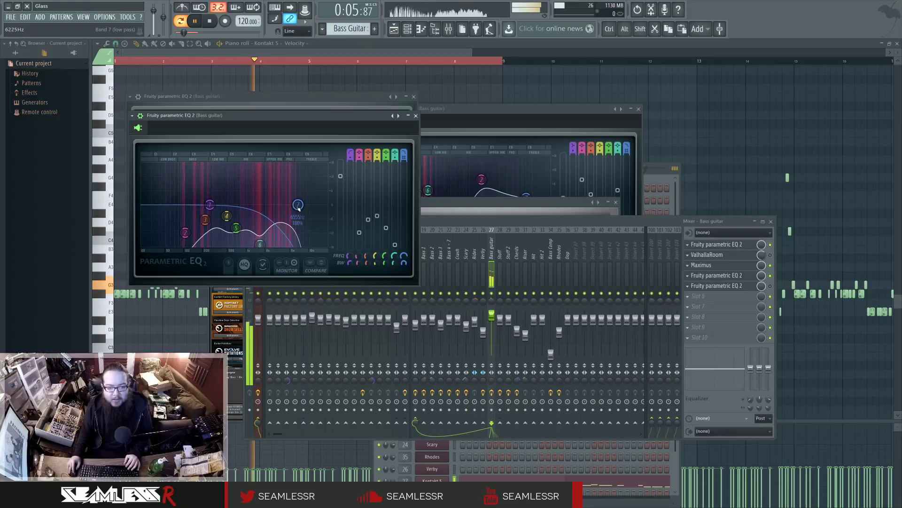
key(space)
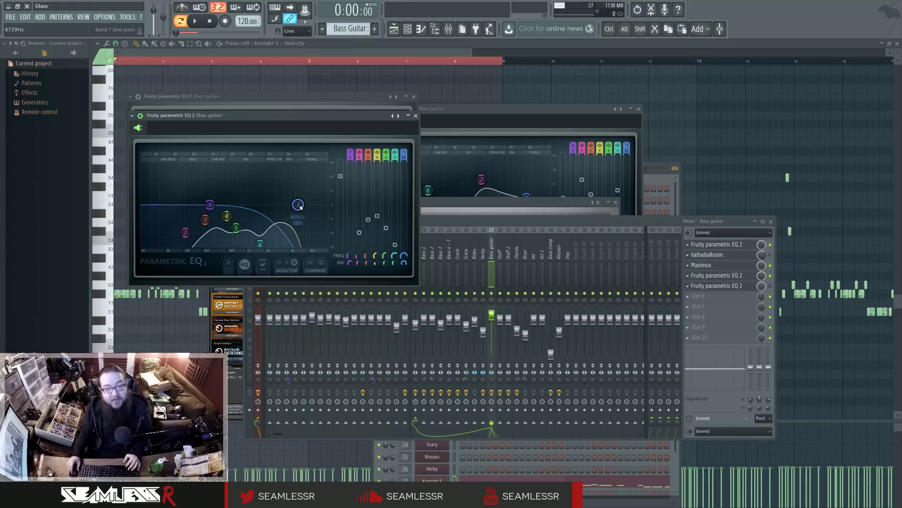
Step: Re-enable ValhallaRoom and the slot 5 EQ, view the reverb's settings and play the bass pattern through the complete chain
click(738, 264)
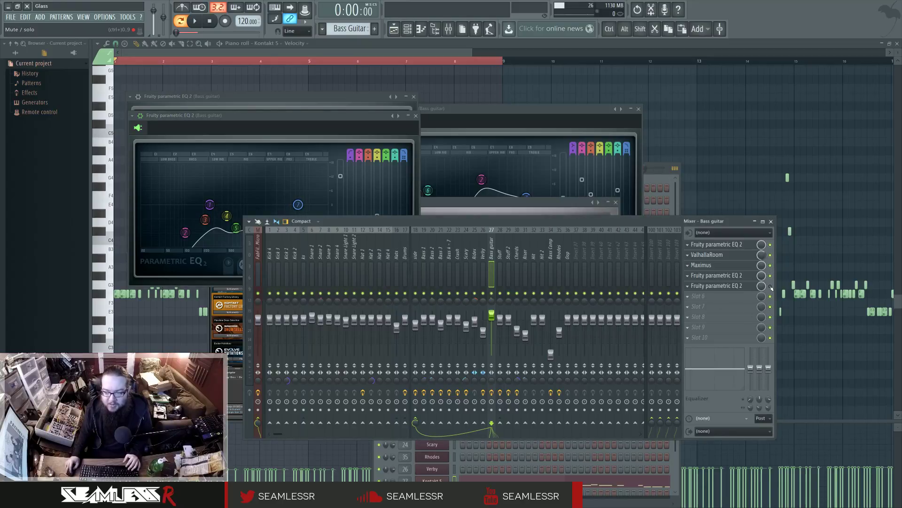
click(739, 256)
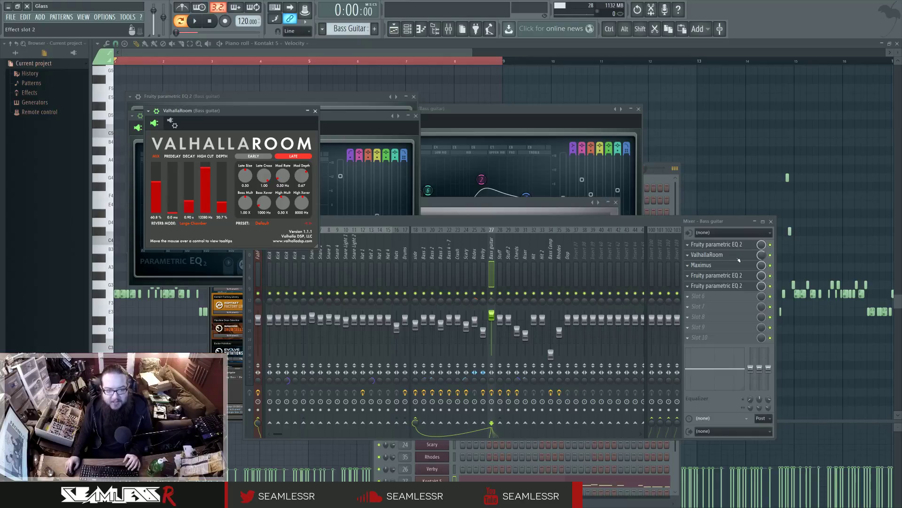
click(739, 258)
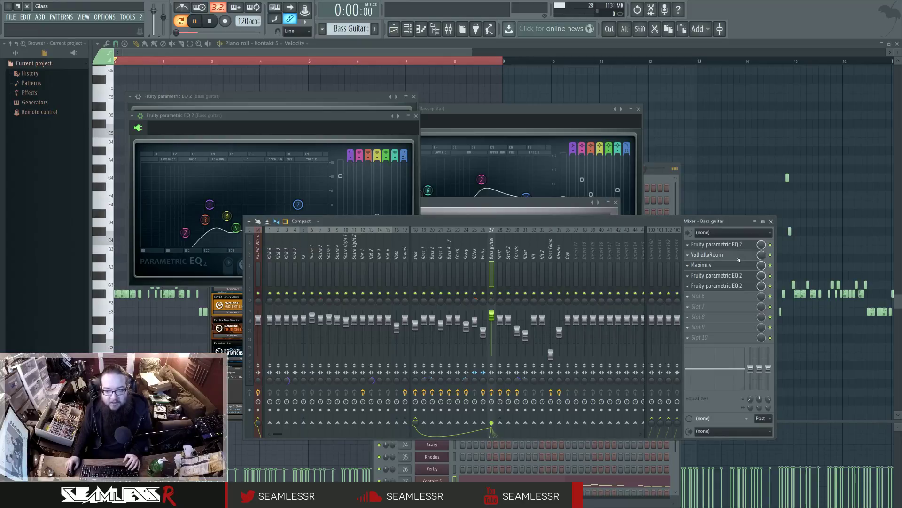
key(space)
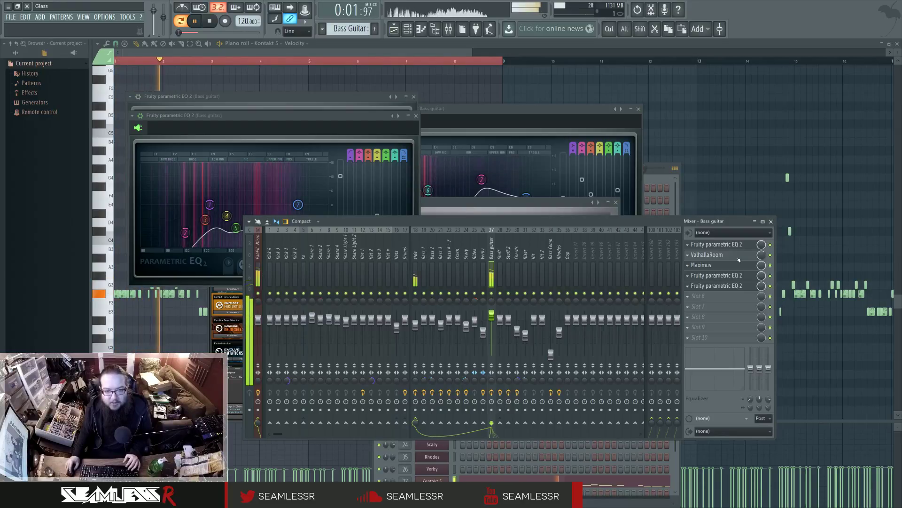
key(space)
key(space)
key(space)
Step: View the Maximus window once more, close it and replay the bass pattern with all effects active
click(735, 265)
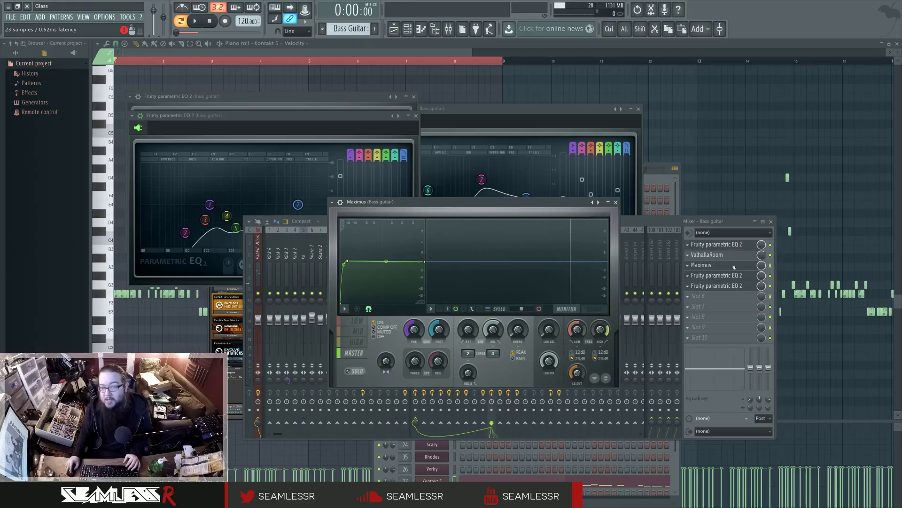
click(735, 266)
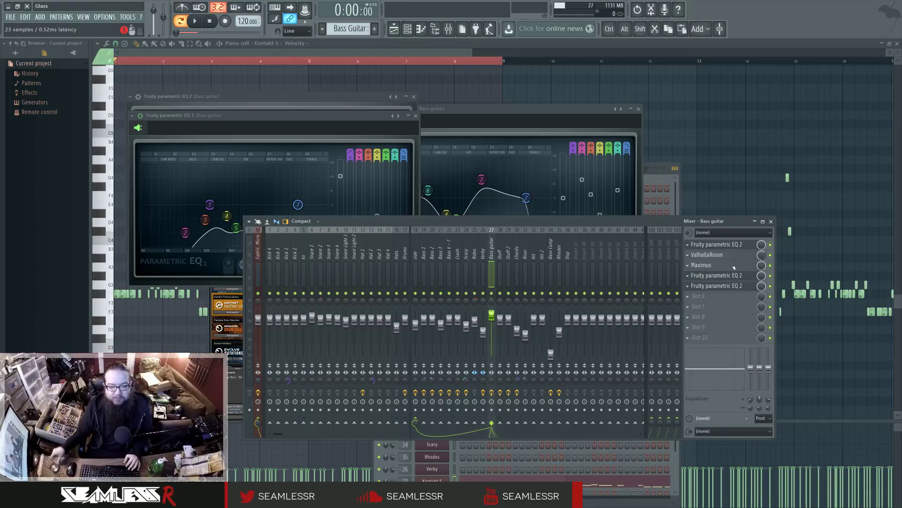
key(space)
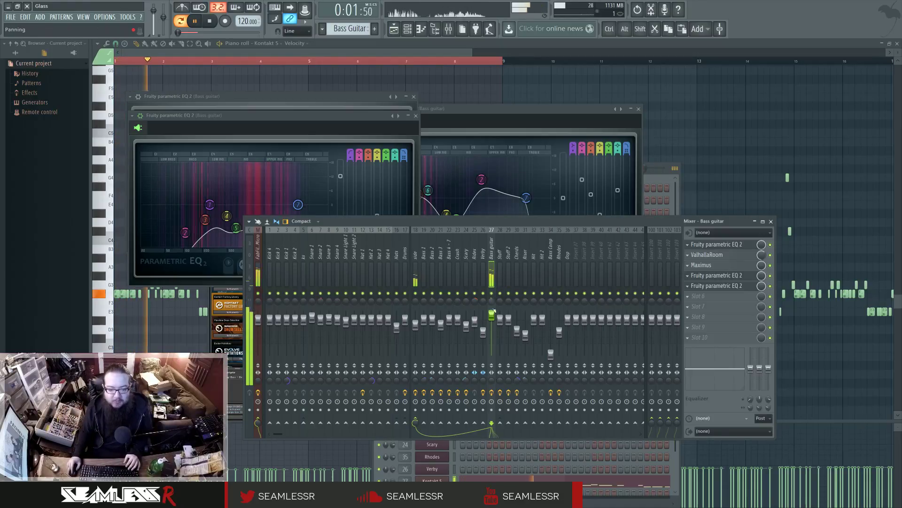
key(space)
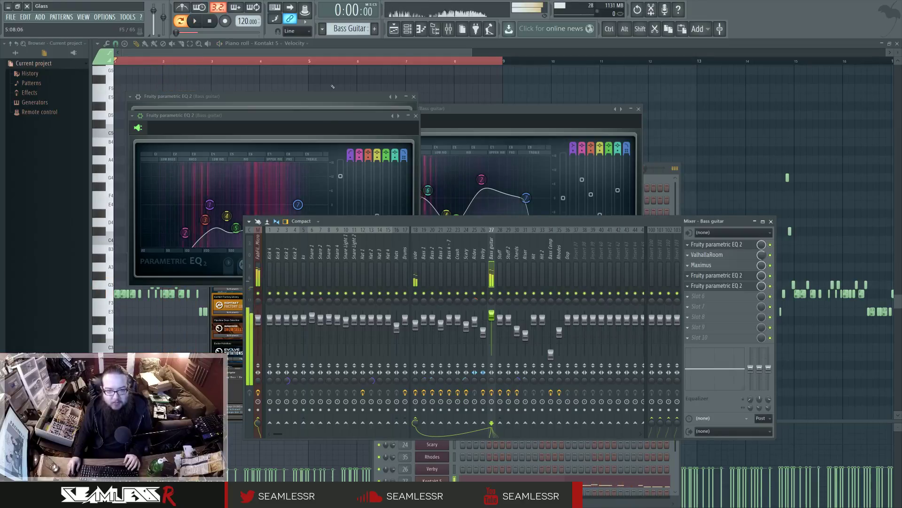
Step: Close the open plugin and mixer windows and look over the bass guitar notes in the piano roll
key(F12)
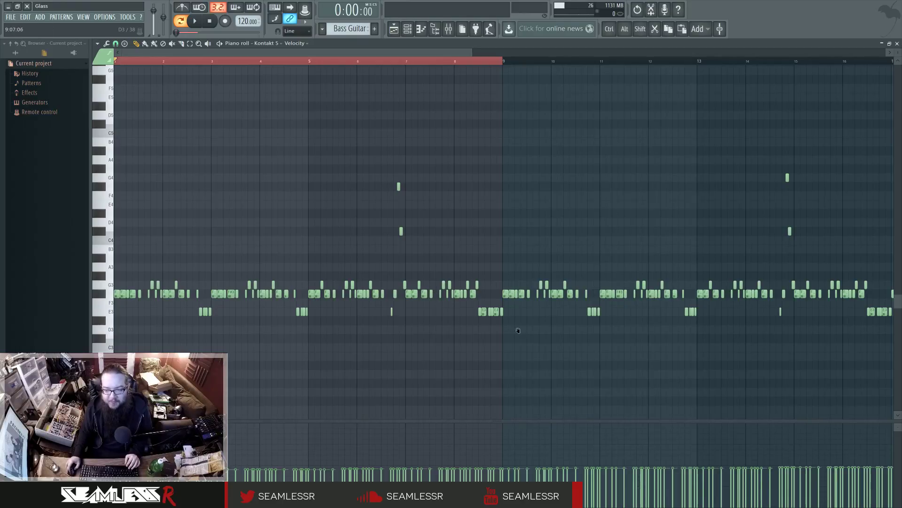
drag(520, 330, 332, 333)
mouse_move(463, 335)
mouse_down()
mouse_move(342, 340)
mouse_move(601, 354)
mouse_up()
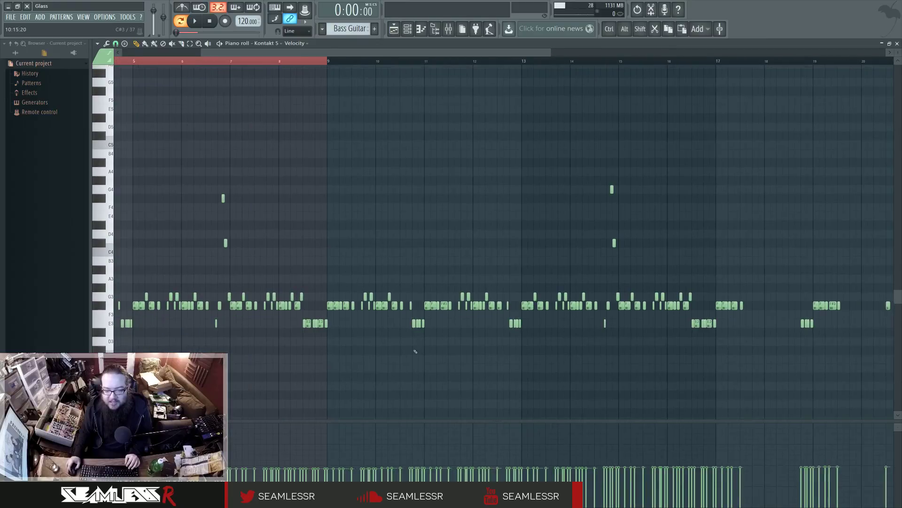
drag(294, 347, 420, 342)
Step: Open the Chords pattern from the playlist and view its notes from the first bar in the piano roll
click(394, 29)
double_click(192, 242)
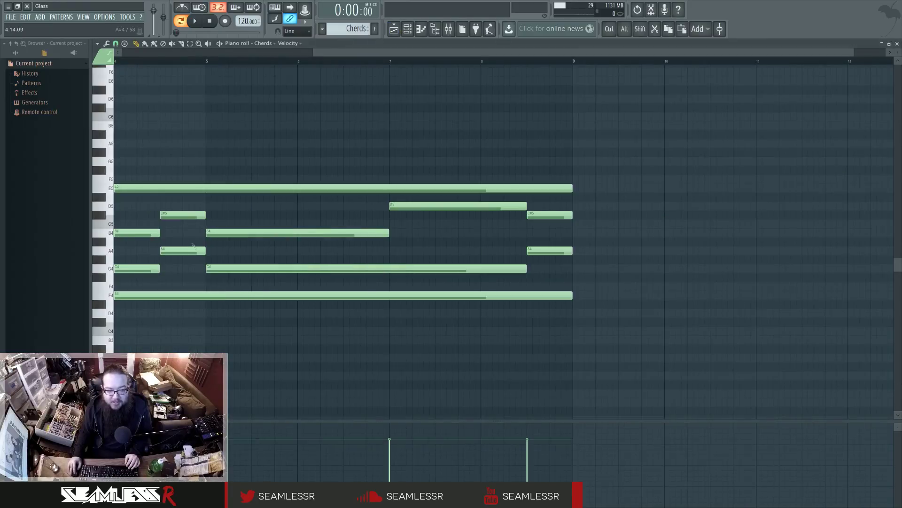
scroll(192, 244, down, 3)
drag(191, 234, 216, 240)
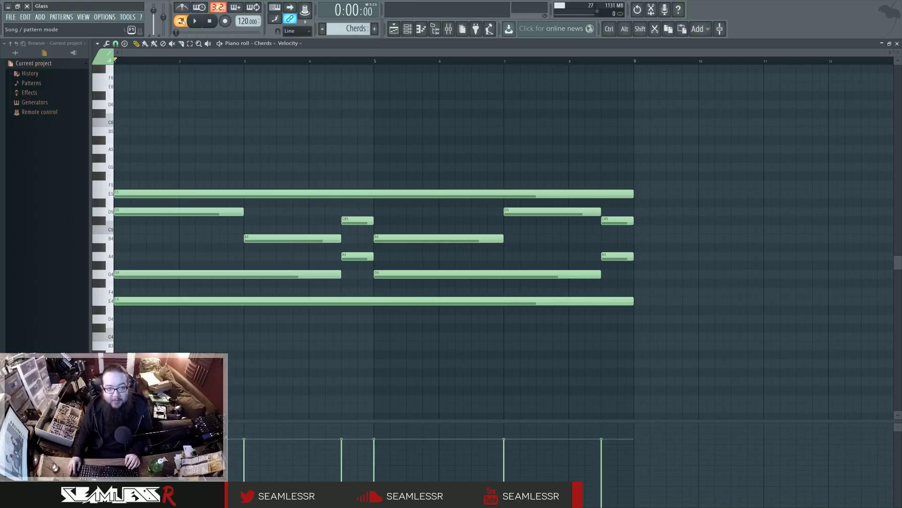
click(180, 20)
key(space)
key(F5)
scroll(165, 251, up, 3)
drag(165, 251, 258, 334)
double_click(186, 241)
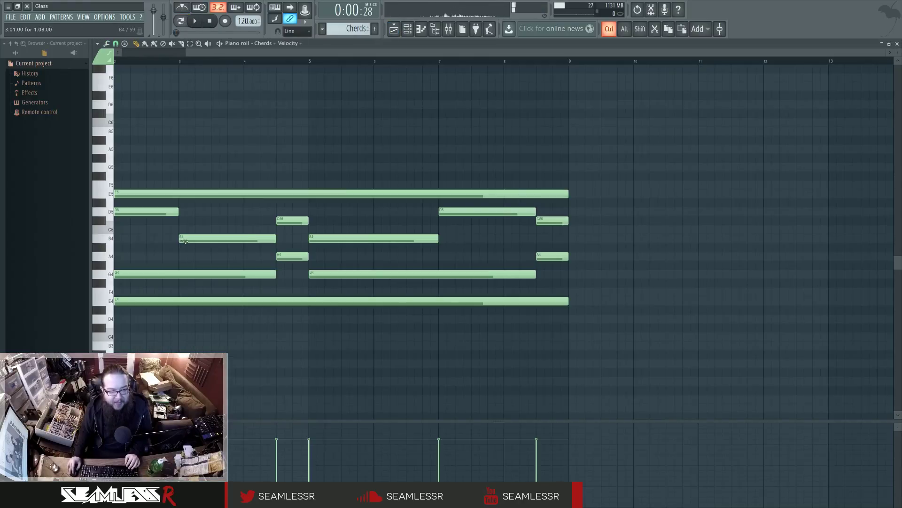
scroll(185, 241, down, 3)
Step: Switch playback to pattern mode and play the Chords pattern
click(181, 20)
key(space)
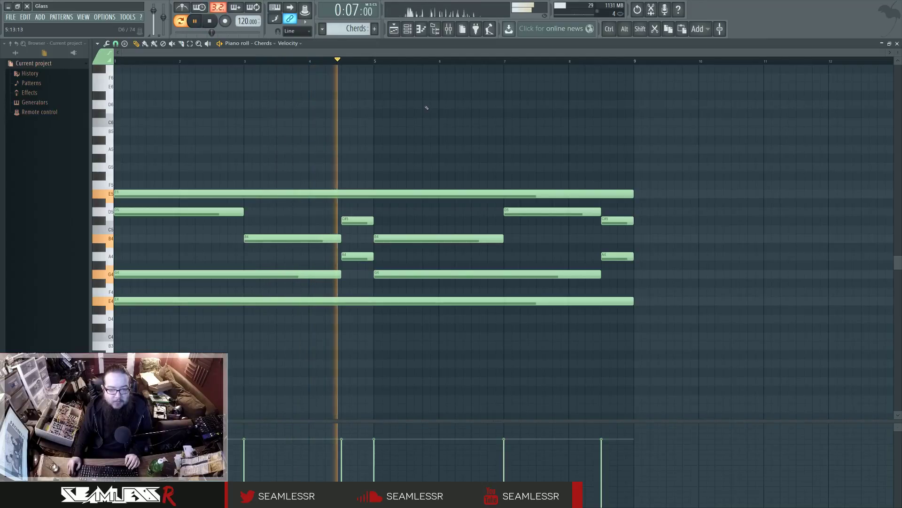
key(space)
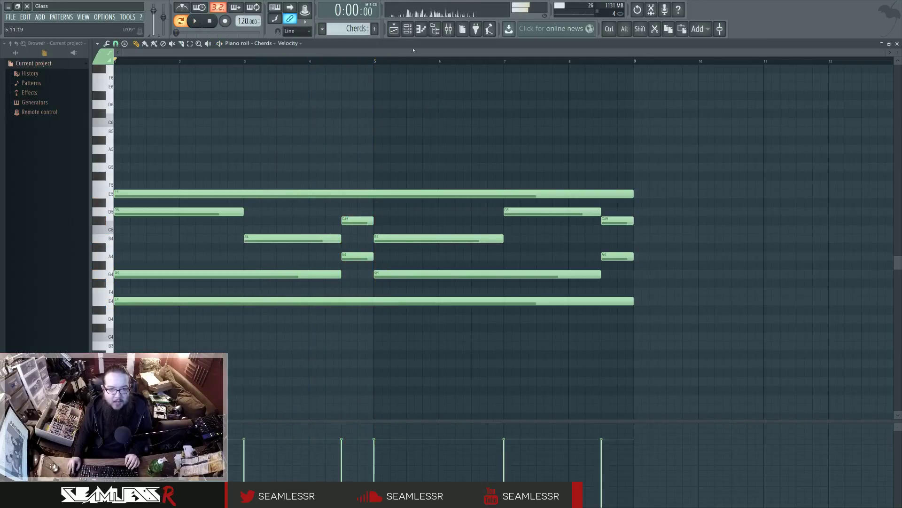
Step: Open the Chords channel's synth from the channel rack and position its window so all controls are visible
click(408, 29)
scroll(439, 348, down, 1)
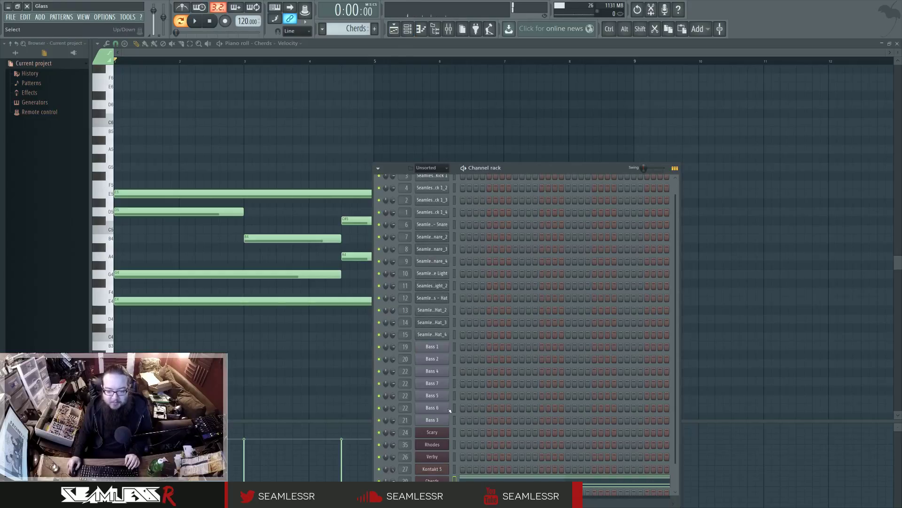
click(432, 481)
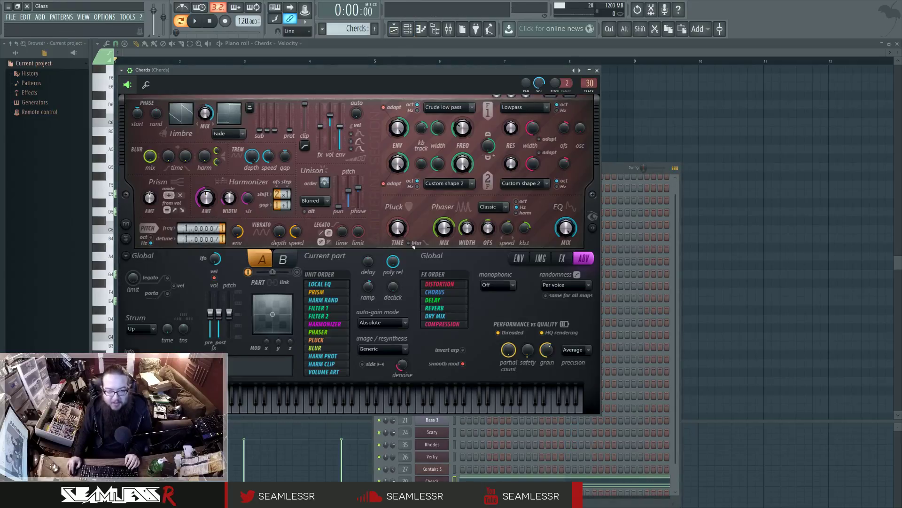
drag(387, 70, 537, 82)
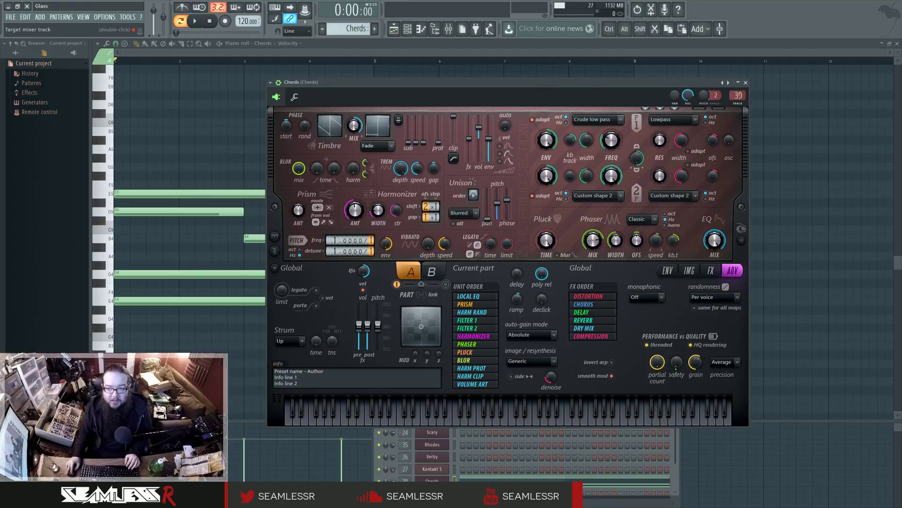
Step: Show the Chords channel's mixer track and open its Fruity parametric EQ 2
double_click(738, 95)
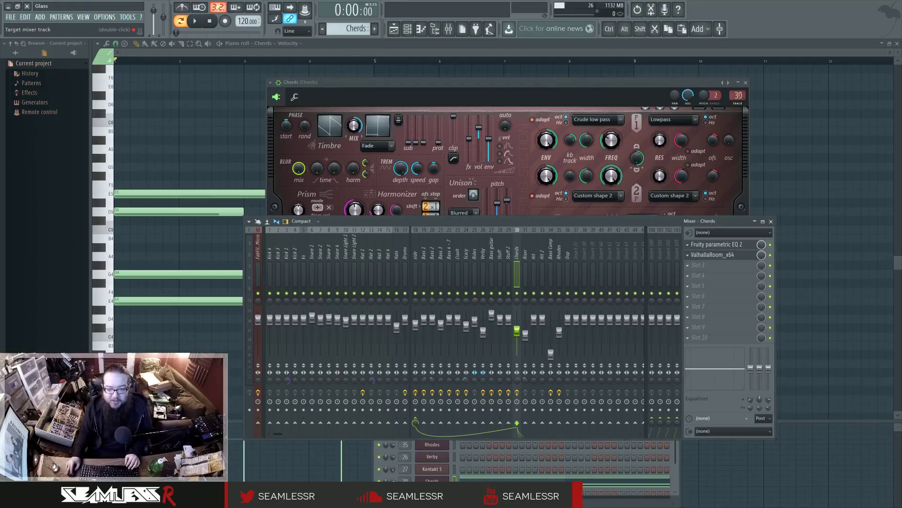
click(737, 246)
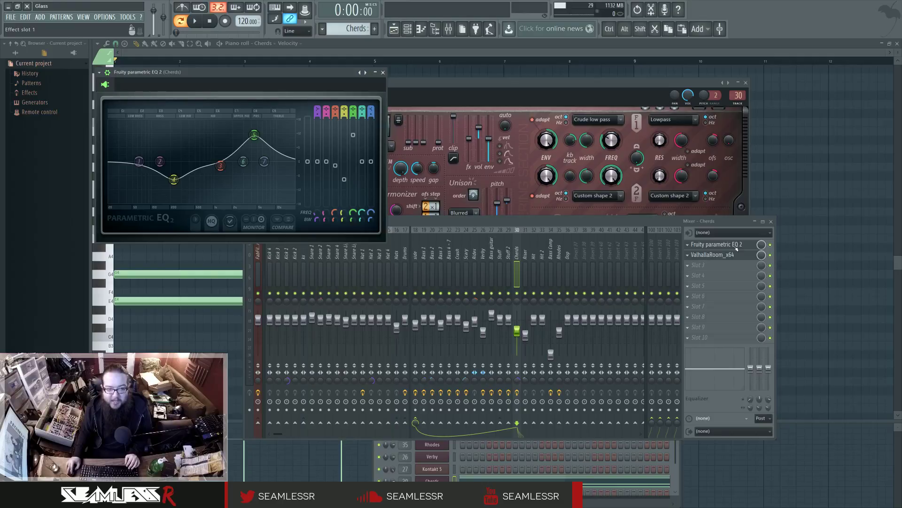
Step: View the Chords track's ValhallaRoom reverb settings, close them and play the Chords pattern briefly
click(739, 257)
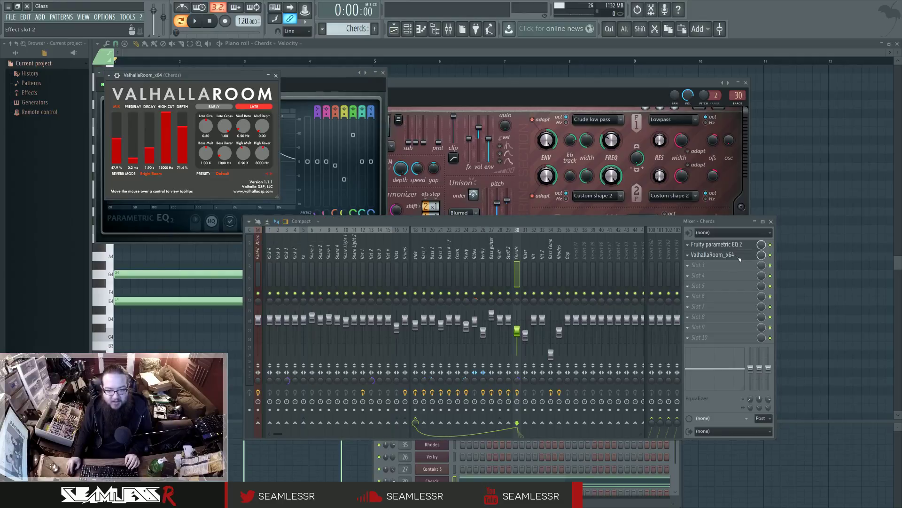
click(739, 257)
key(space)
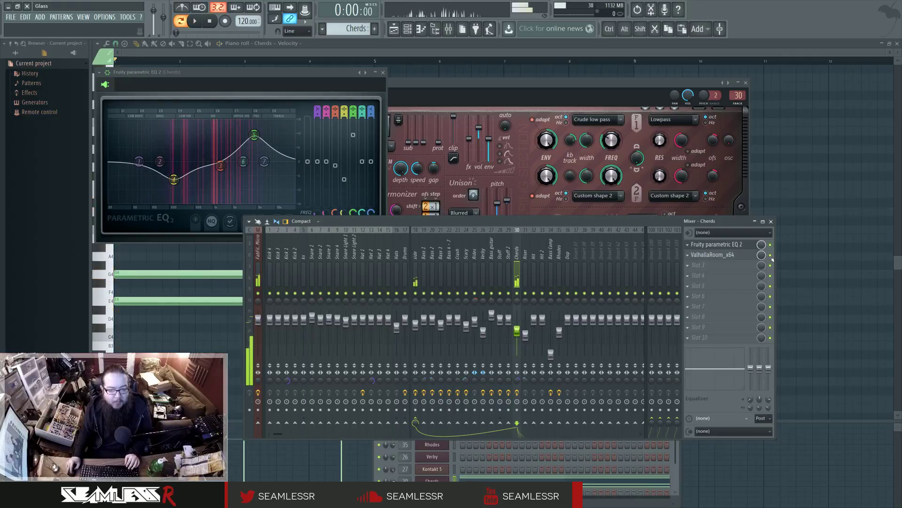
key(space)
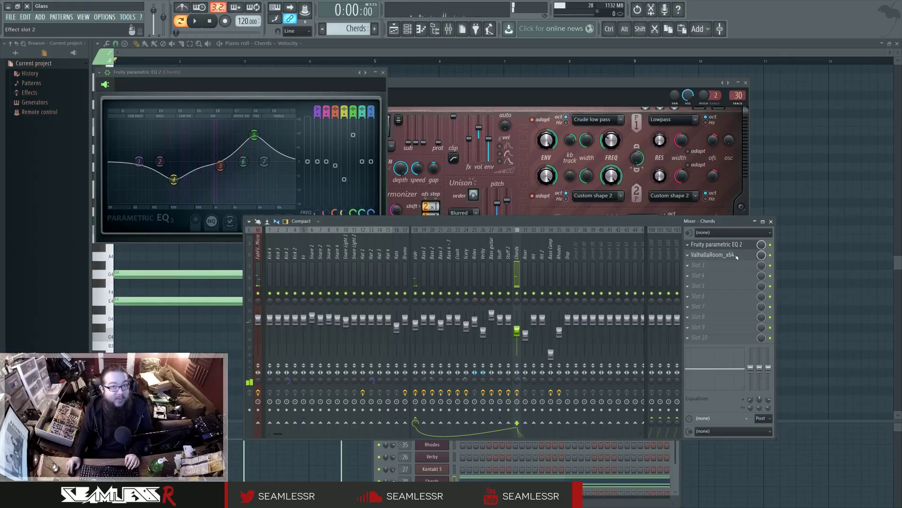
Step: Show the Chords synth with its visualizer expanded and audition the chords while varying the ramp time
click(552, 87)
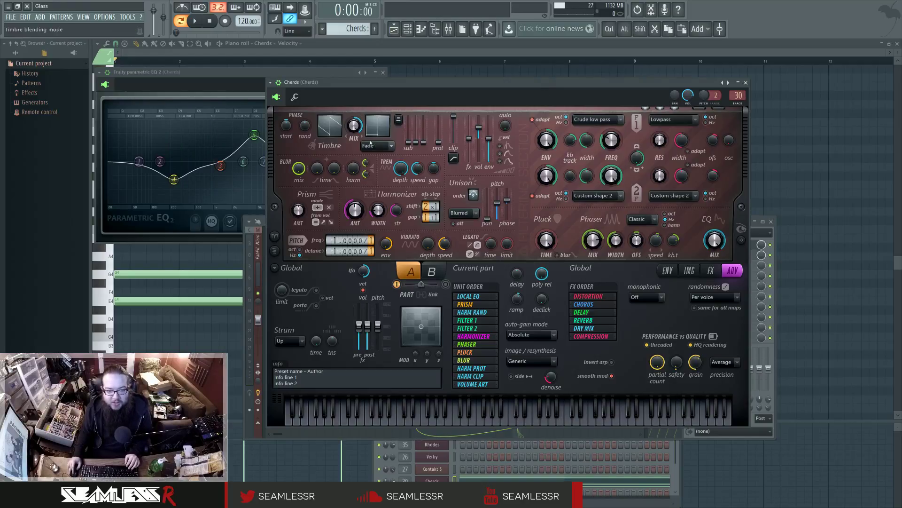
click(740, 229)
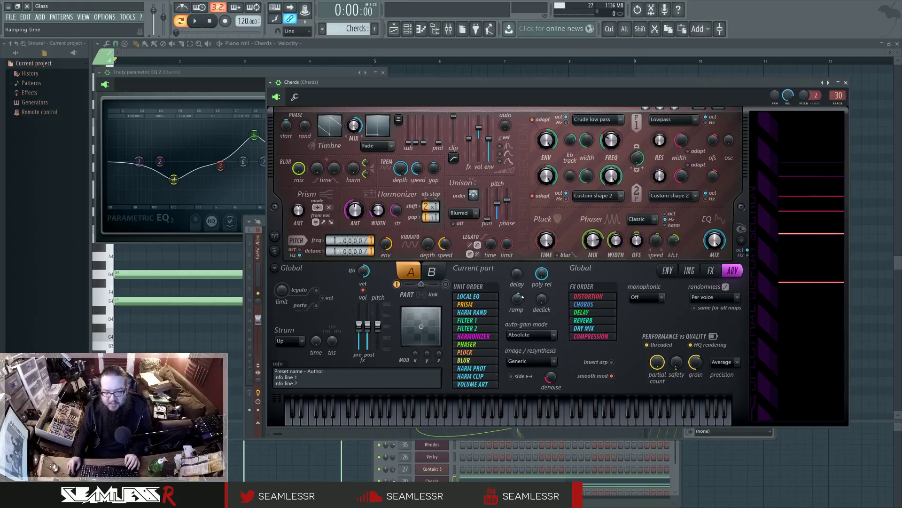
drag(520, 299, 520, 294)
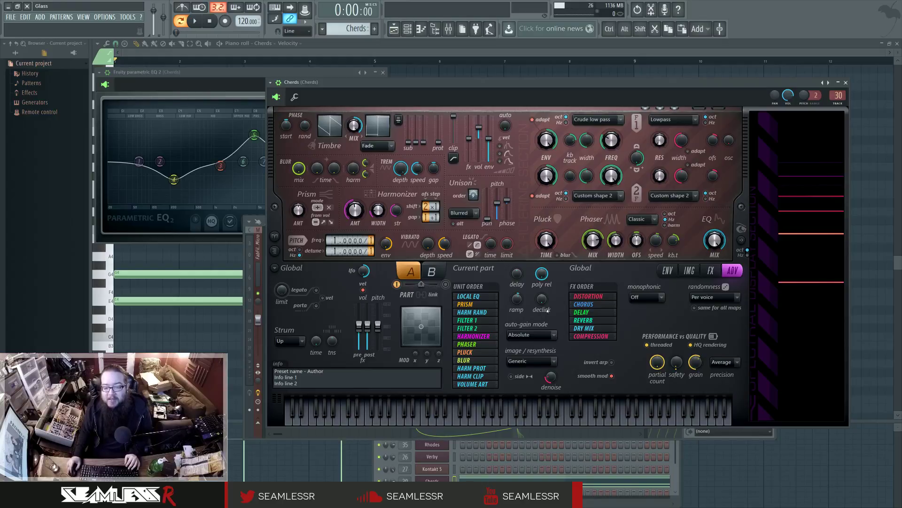
key(space)
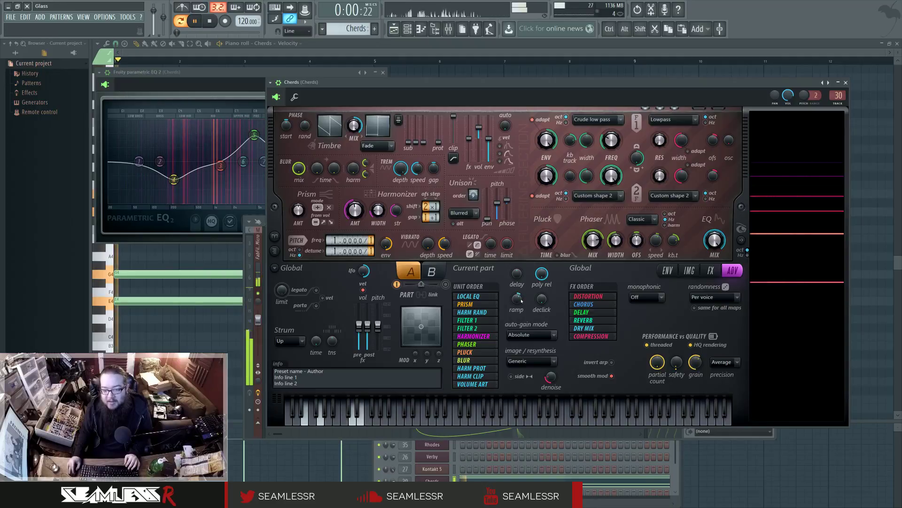
key(space)
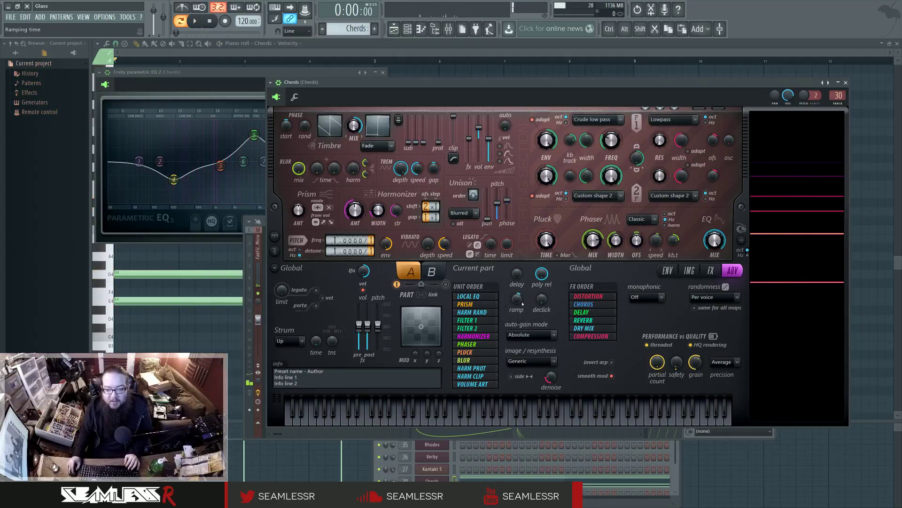
key(space)
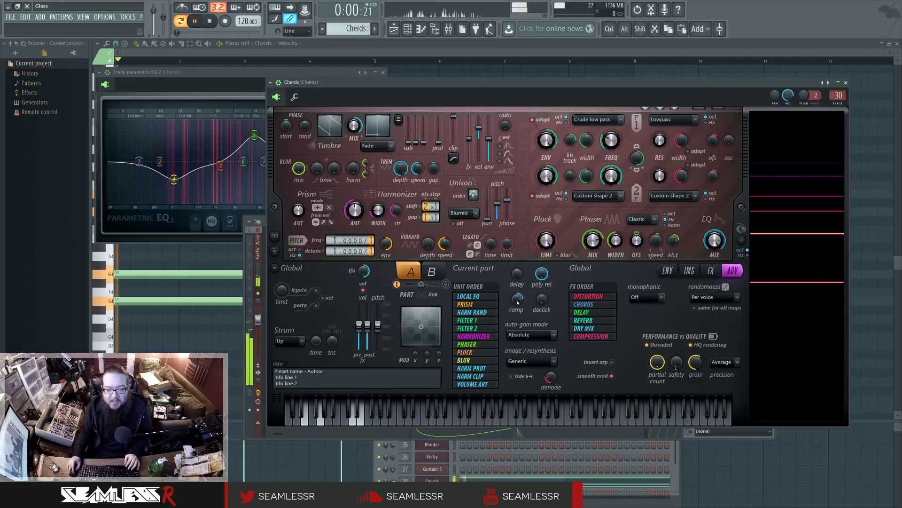
key(space)
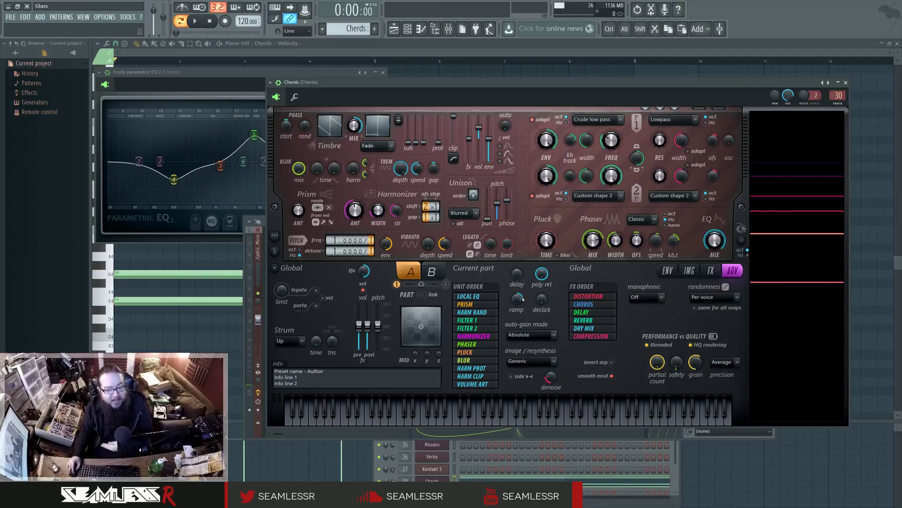
key(space)
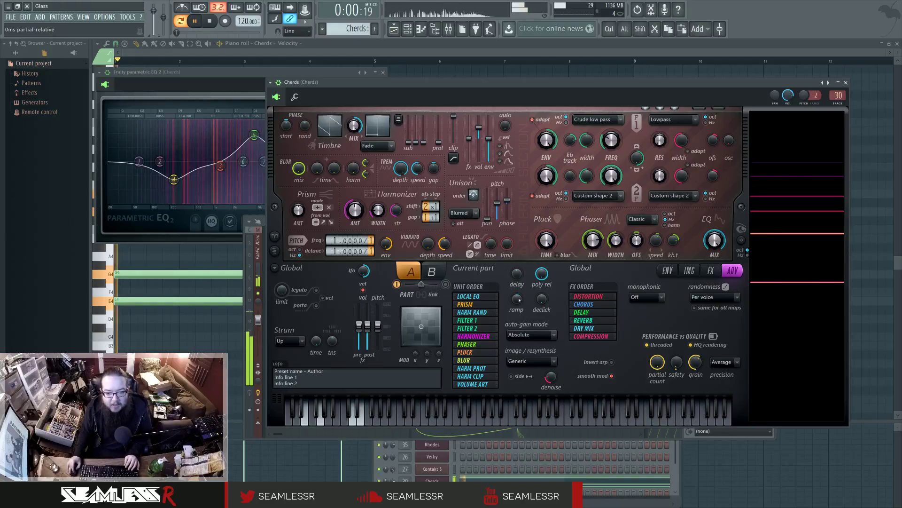
key(space)
key(space)
key(space)
key(space)
key(space)
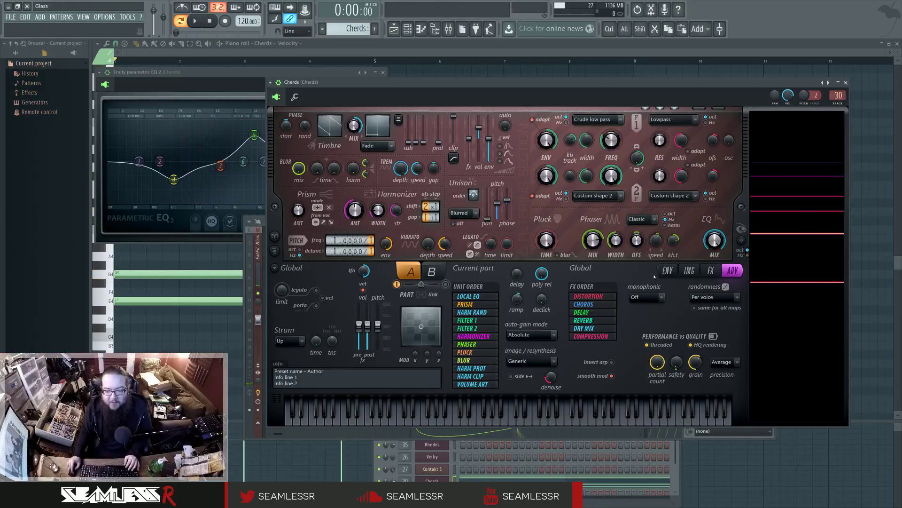
Step: View the synth's Harmonic unison pitch shape in the envelope editor and audition the Chords pattern
click(668, 270)
click(498, 270)
click(633, 296)
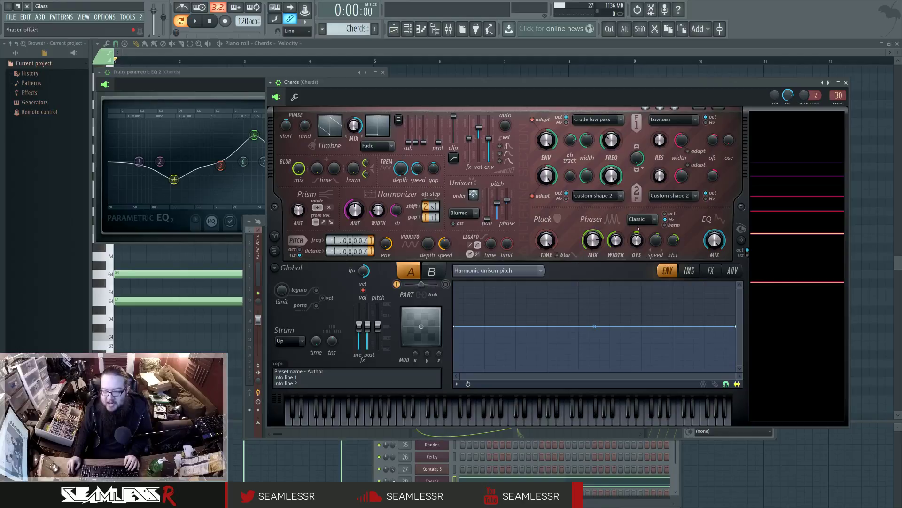
key(space)
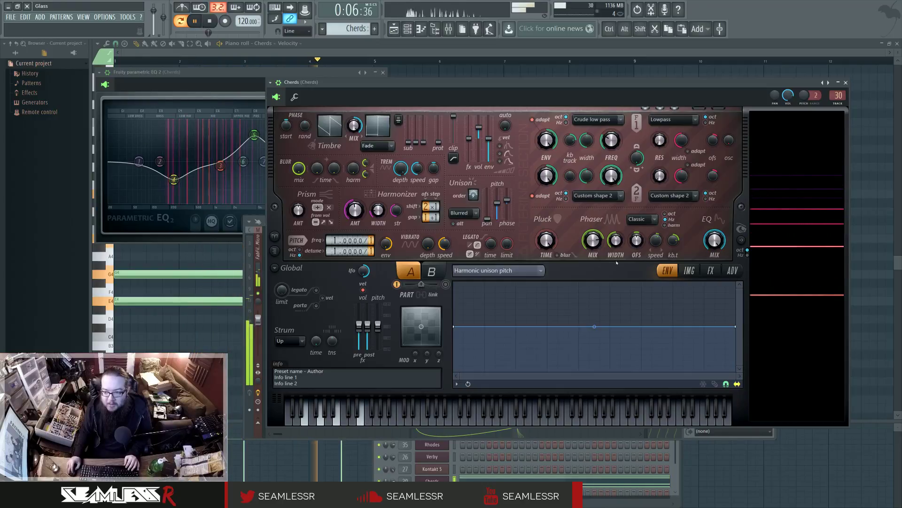
key(space)
click(535, 271)
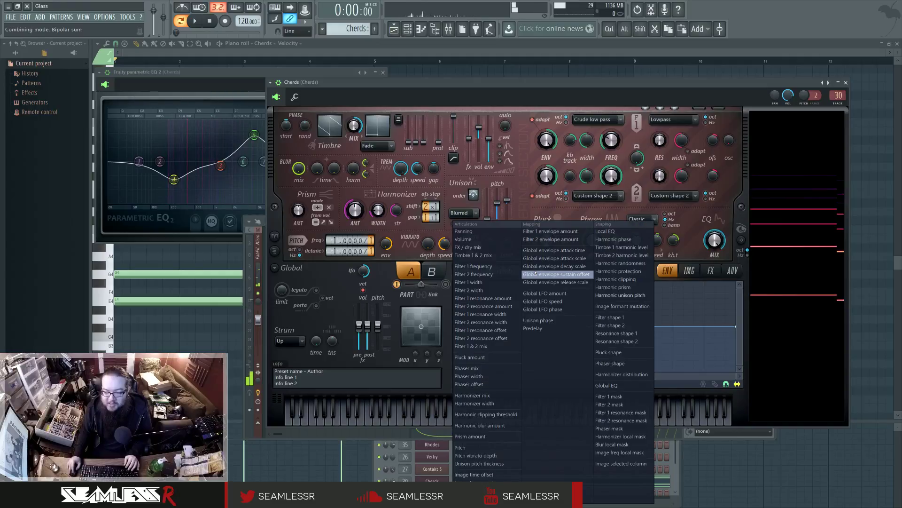
key(space)
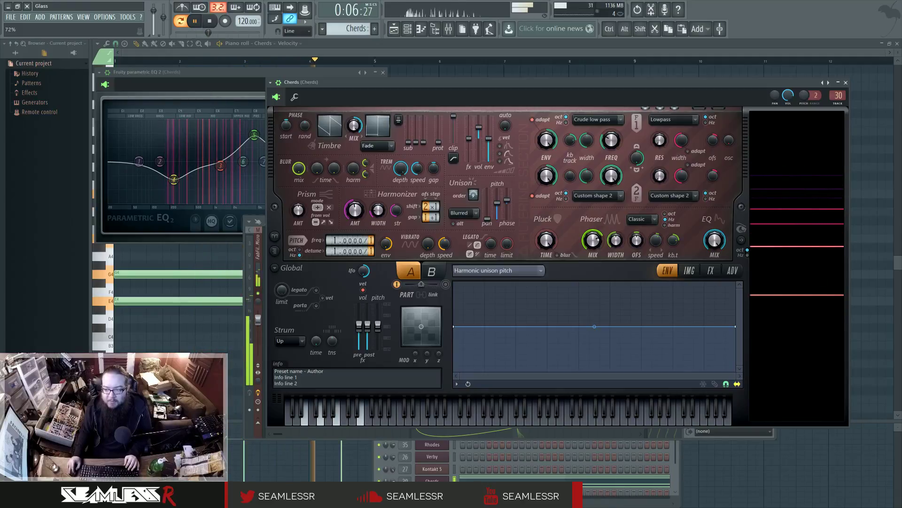
key(space)
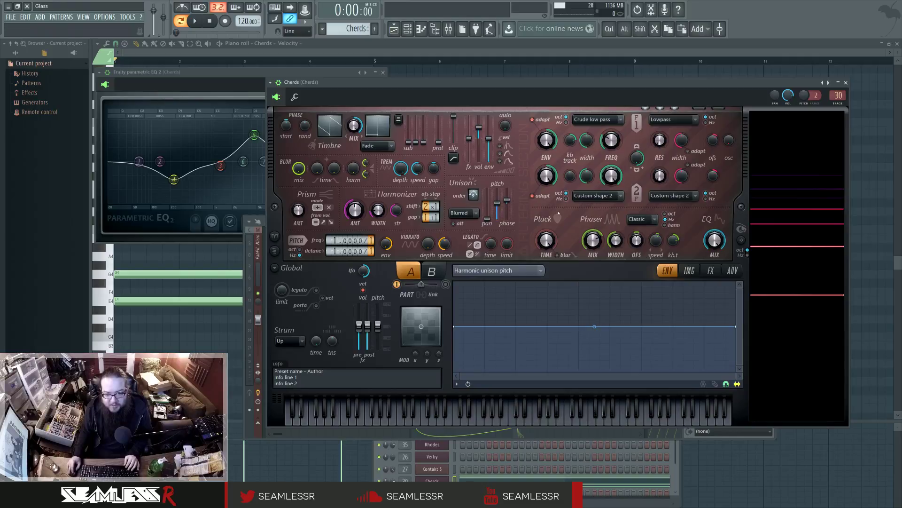
Step: Play the chords with the synth's effects settings shown and raise the Harmonizer amount
click(712, 272)
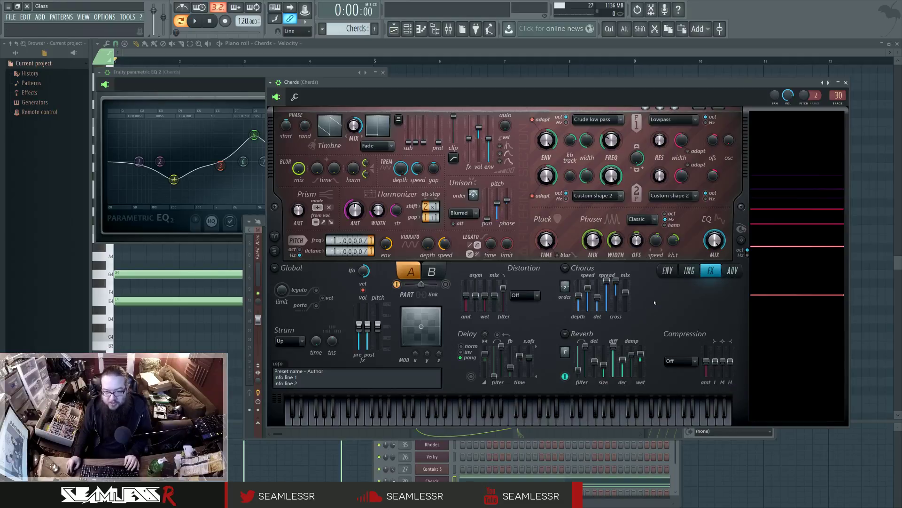
key(space)
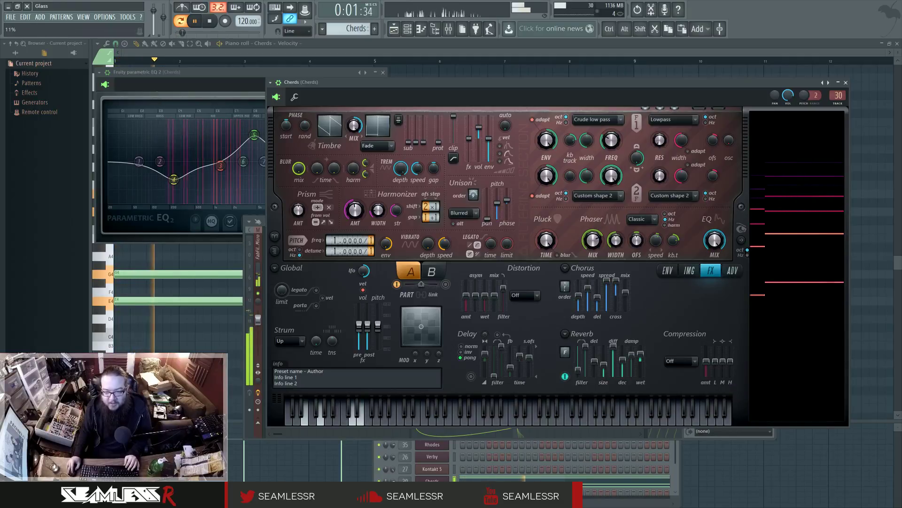
key(space)
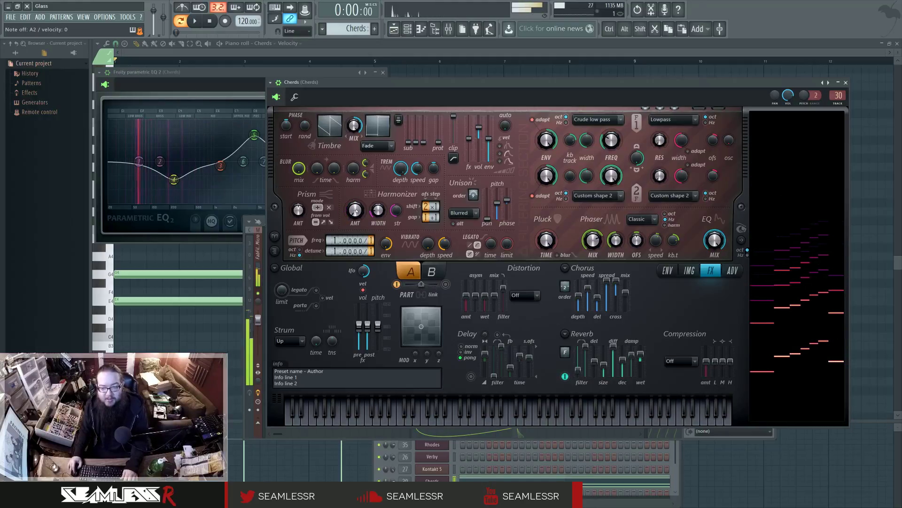
drag(353, 207, 353, 175)
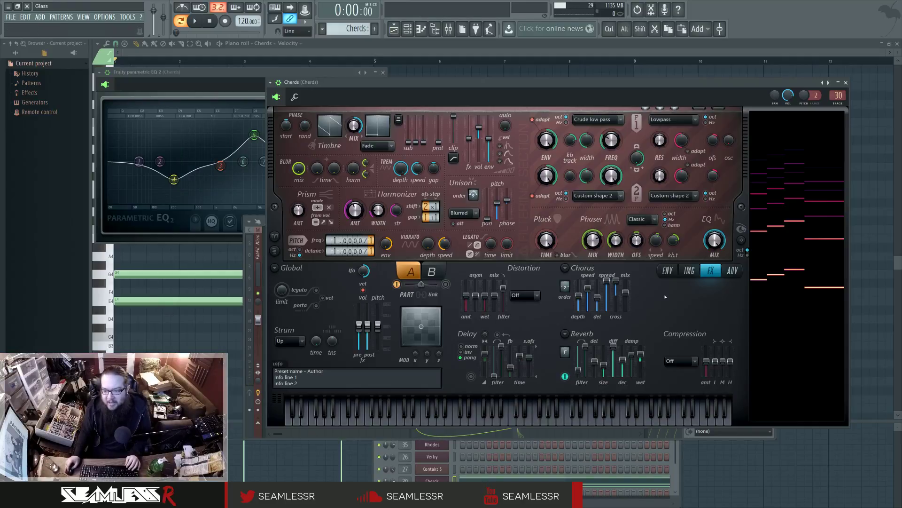
Step: Close the Chords synth and play the song from bar 9 in the playlist
click(846, 83)
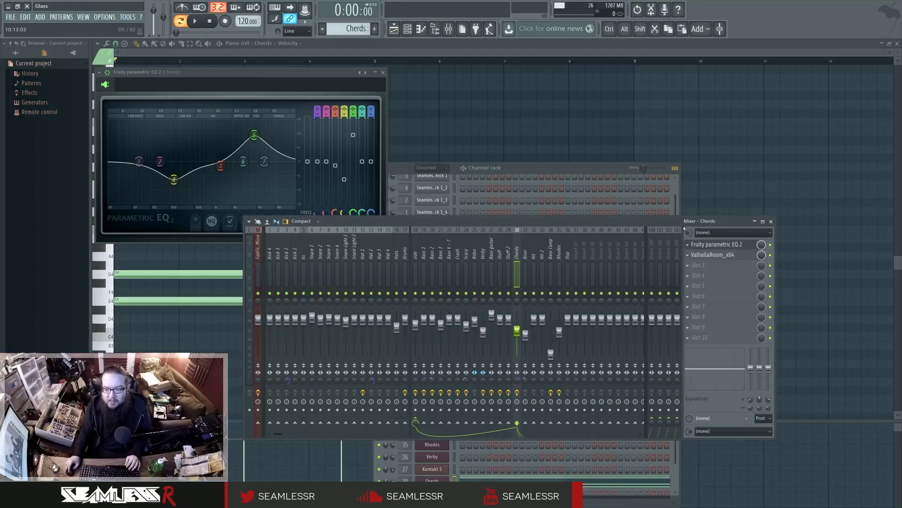
click(394, 30)
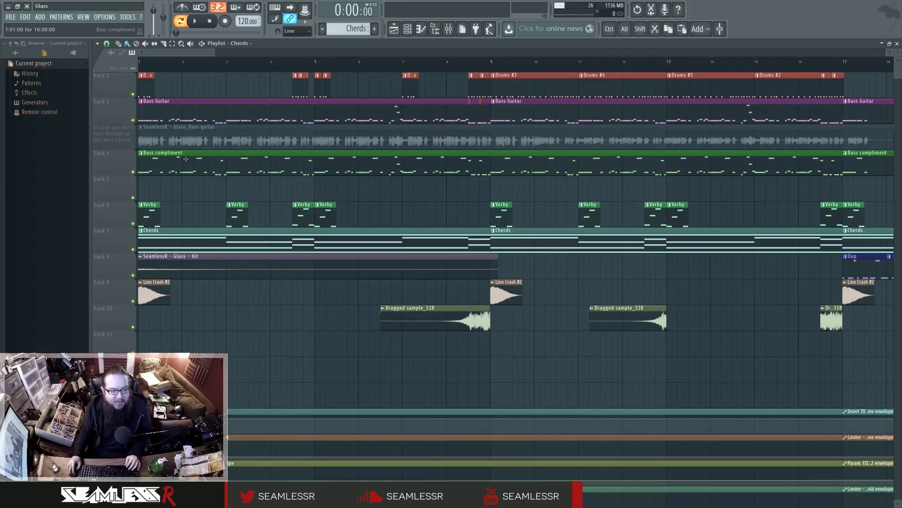
click(140, 62)
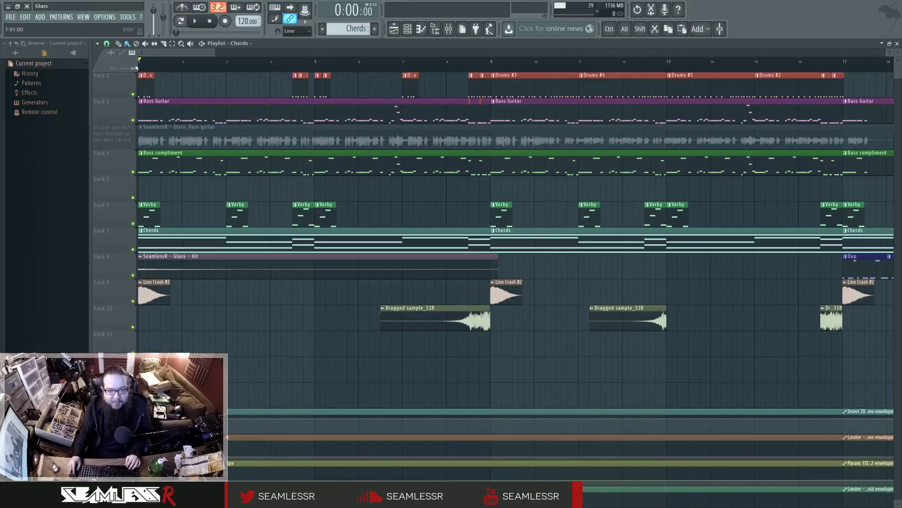
click(494, 67)
scroll(574, 125, right, 5)
click(610, 62)
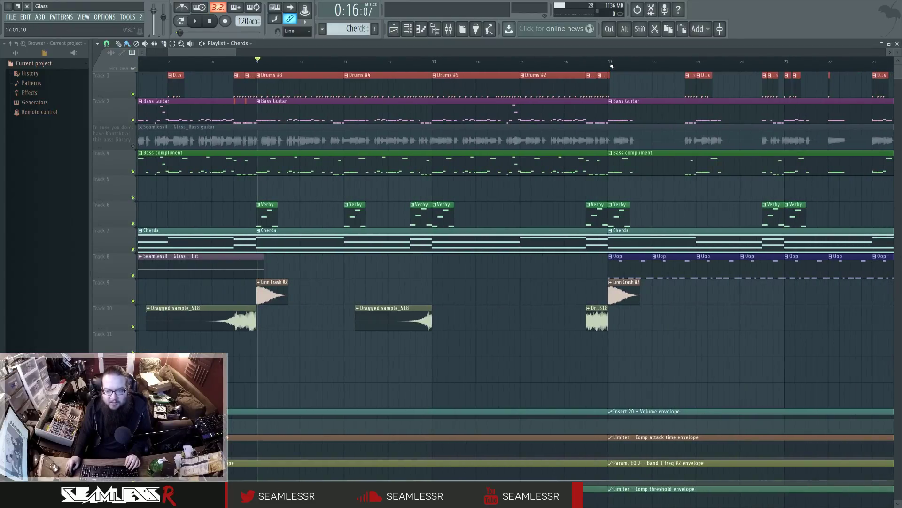
click(260, 68)
key(space)
Step: Solo the Bass Comp track in the mixer during playback and hide the mixer
key(F9)
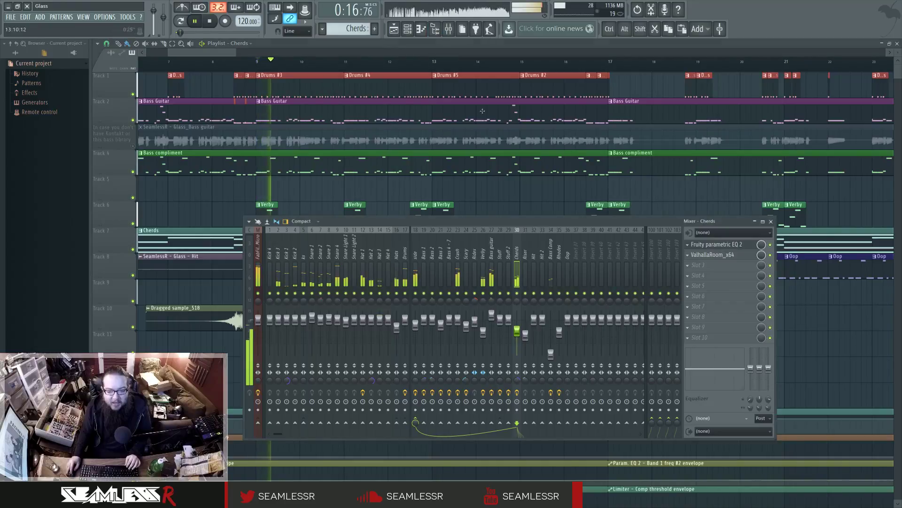
right_click(551, 293)
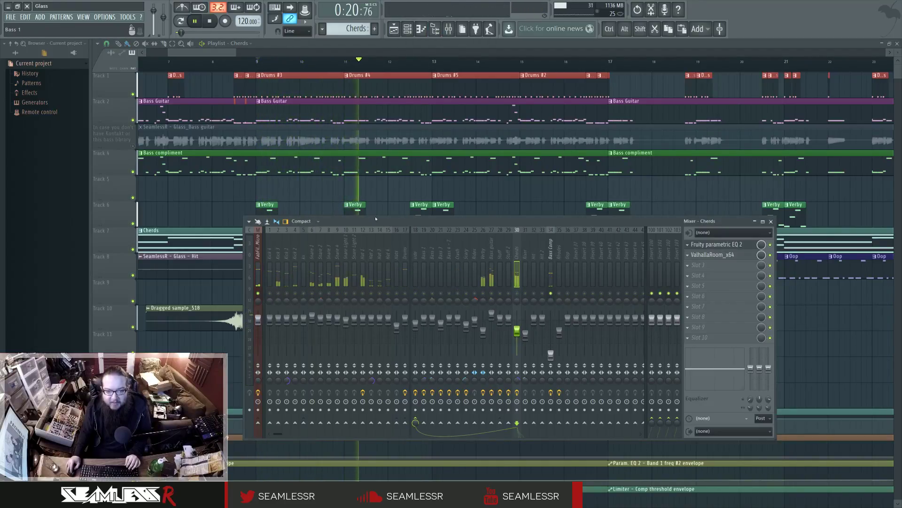
key(F9)
Step: Check the playlist's automation clips, then play the soloed Bass Comp track from bar 17 with the mixer shown
ctrl+scroll(334, 276, down, 4)
ctrl+scroll(334, 276, down, 2)
scroll(309, 300, down, 7)
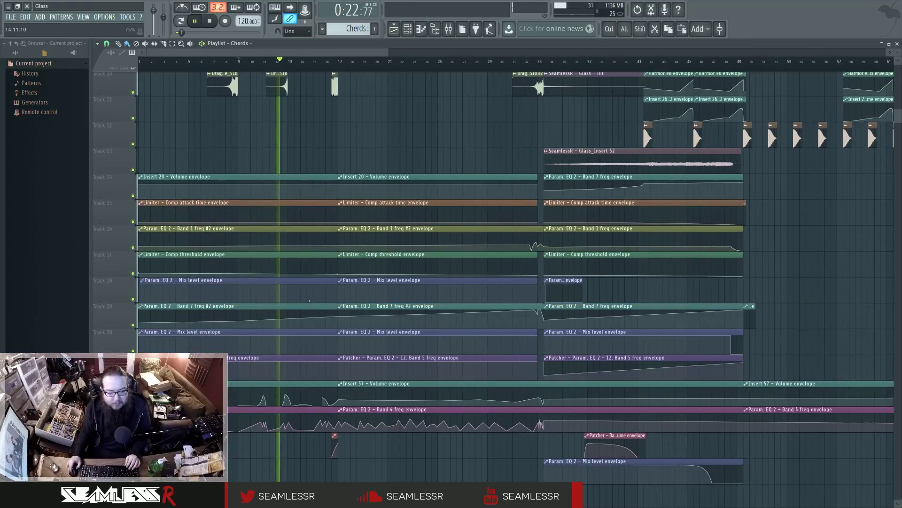
key(space)
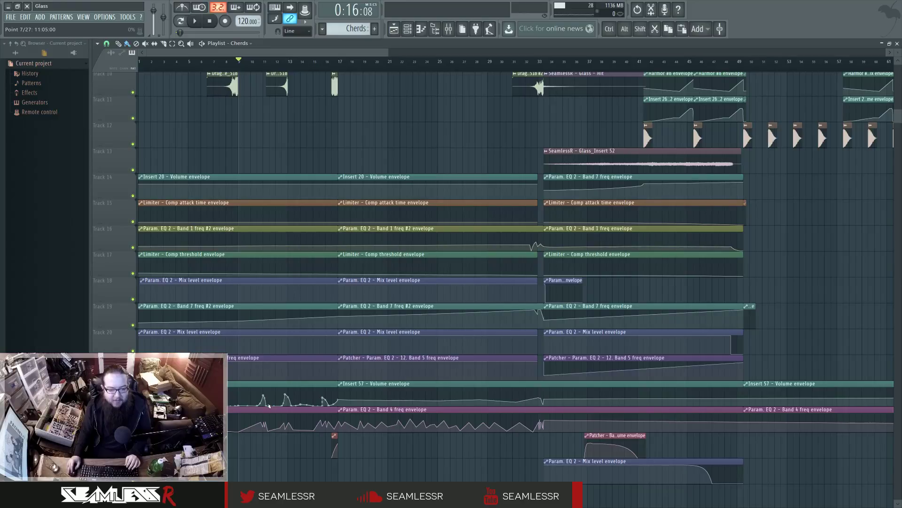
click(338, 61)
key(space)
click(449, 30)
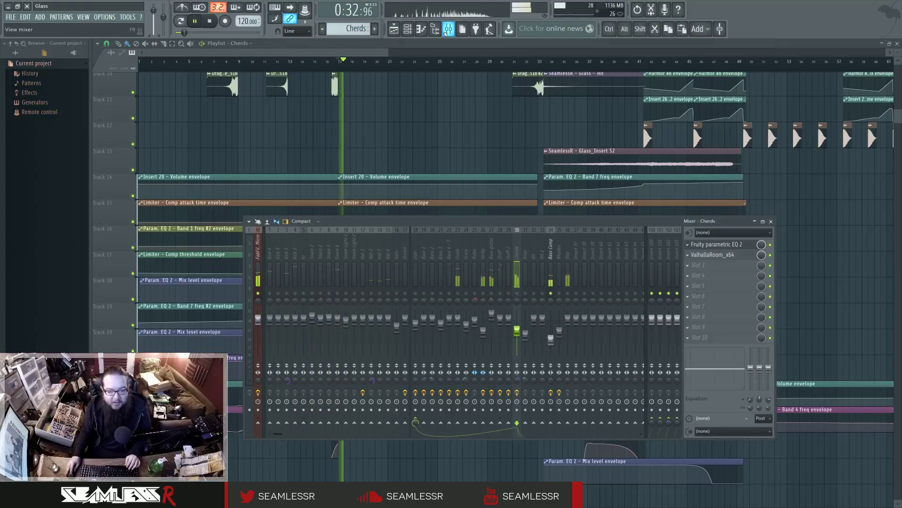
key(space)
Step: Open the Bass Comp channel's Patcher and its Harmor synth, and move the Harmor window clear of the webcam area
scroll(357, 185, up, 3)
scroll(356, 184, up, 2)
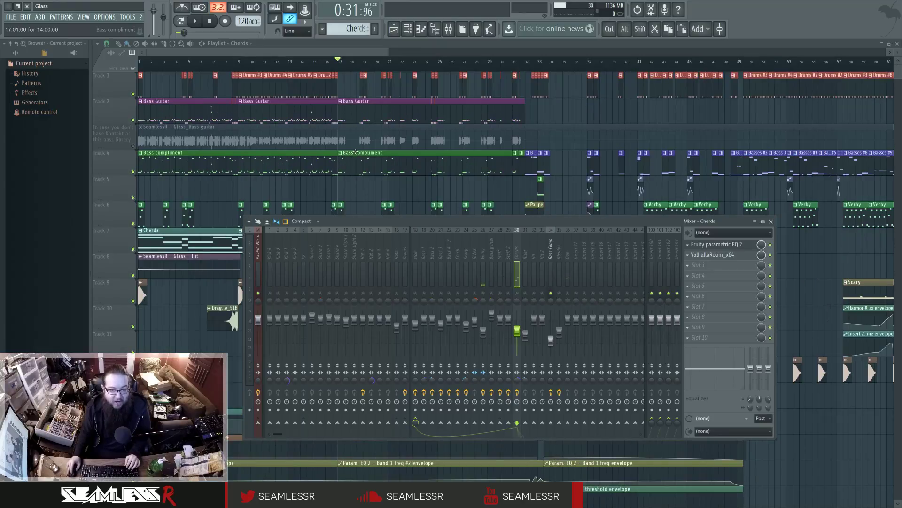
click(408, 28)
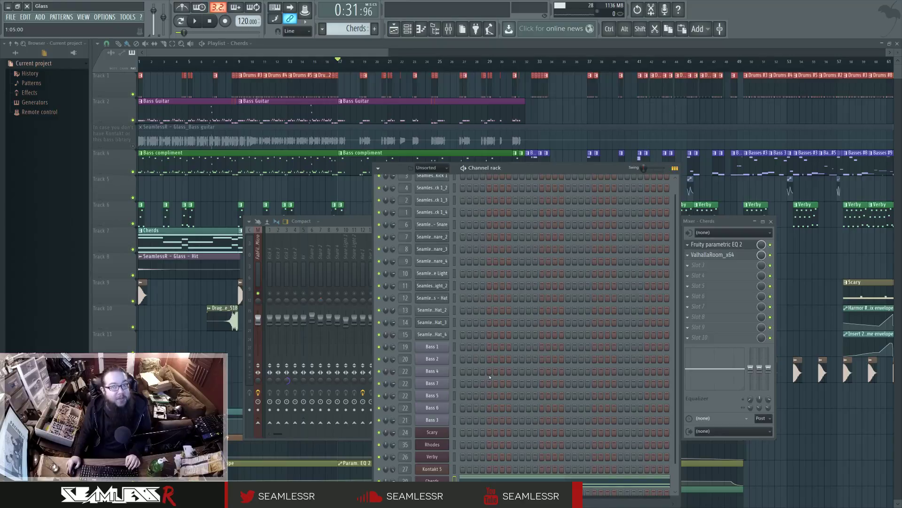
scroll(499, 353, down, 2)
key(space)
key(space)
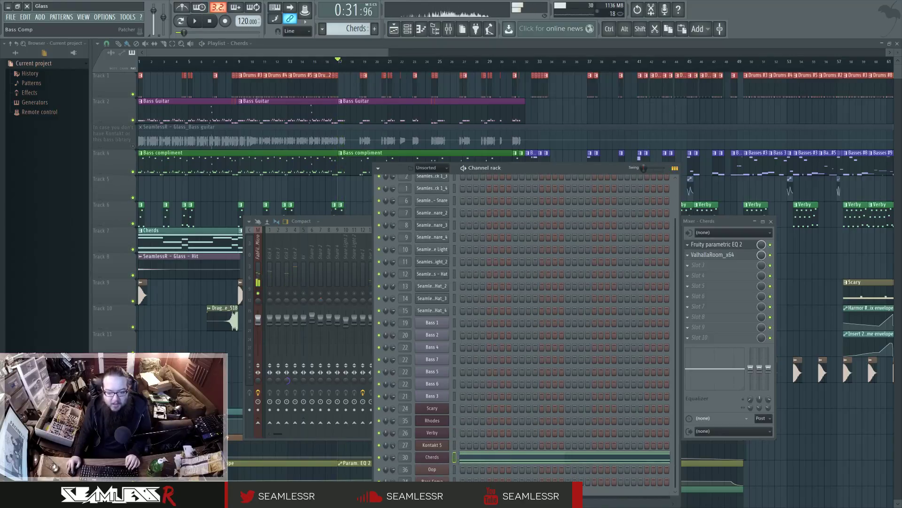
click(432, 481)
click(321, 251)
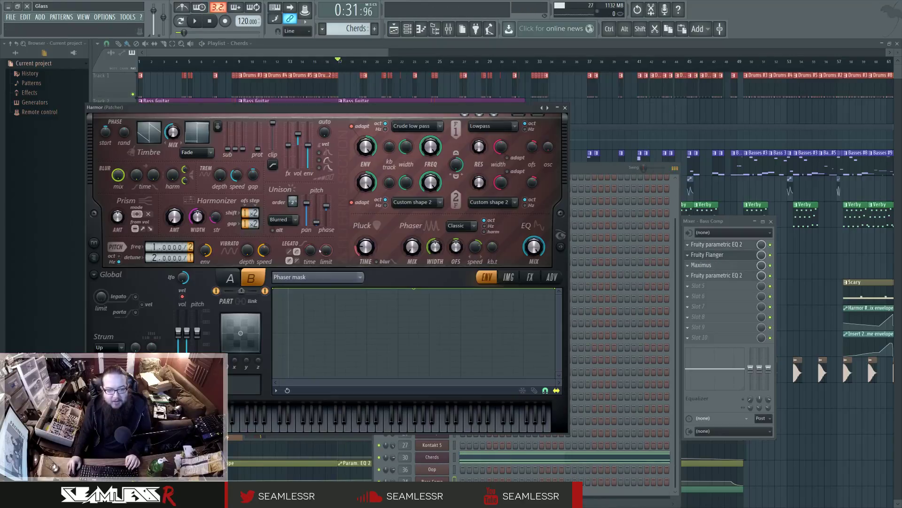
drag(367, 108, 594, 126)
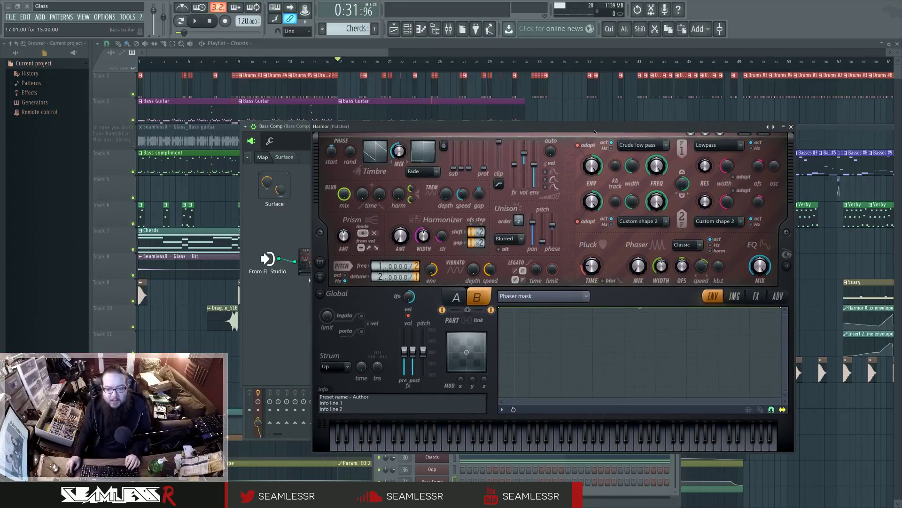
Step: Close Harmor, move the To FL Studio output lower in the Patcher map, wire Harmor directly to it, and start playback
click(791, 126)
drag(500, 259, 499, 322)
drag(327, 264, 489, 321)
key(space)
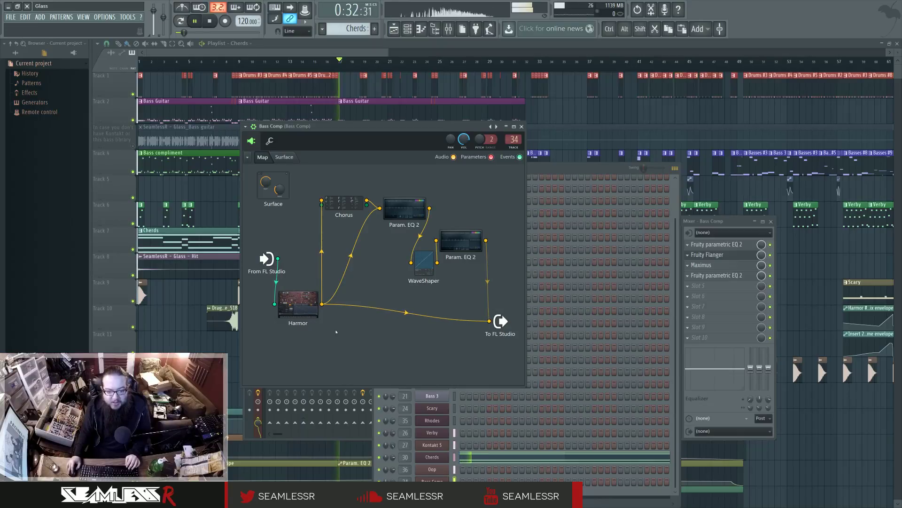
Step: Show the mixer, bypass the Bass Comp track's four effects, play the song briefly, and return to the Patcher
key(space)
key(F9)
key(space)
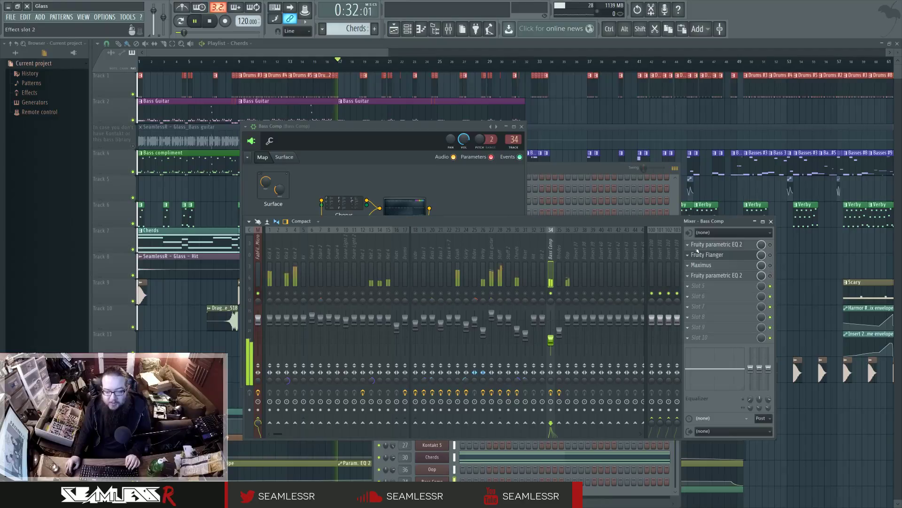
click(404, 181)
key(space)
Step: Reopen the Patcher's Harmor and review its modulation target list and its advanced, effects and image pages
double_click(299, 303)
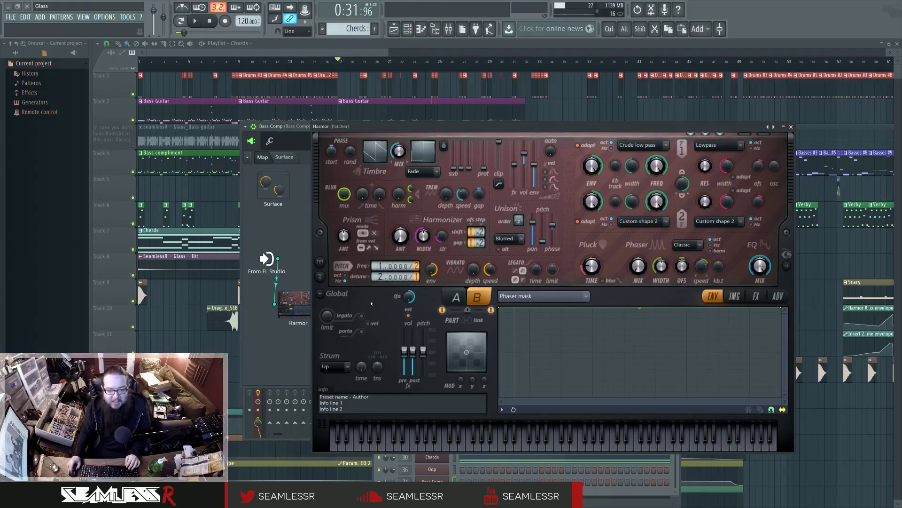
drag(503, 126, 475, 129)
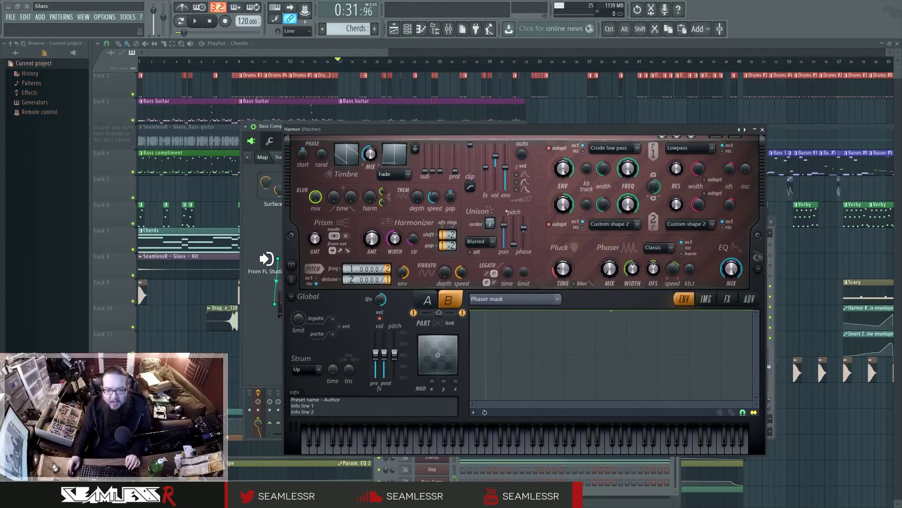
click(537, 298)
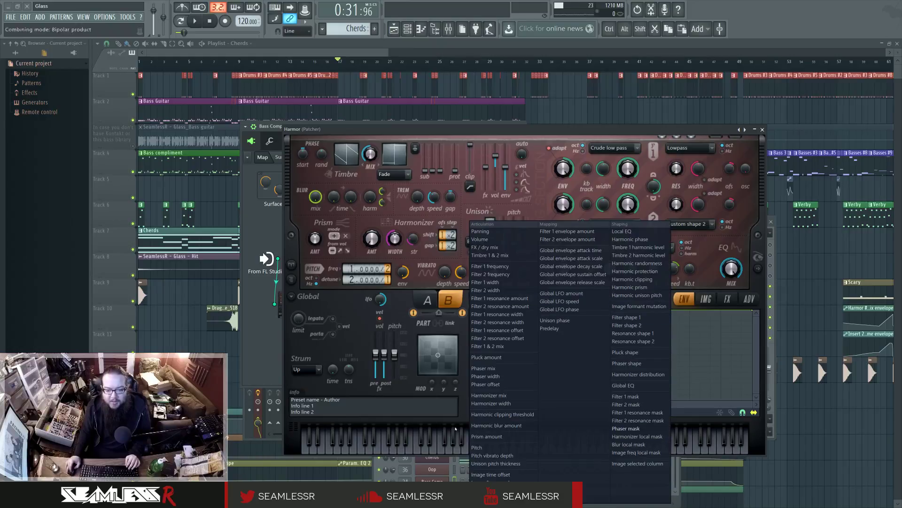
click(536, 189)
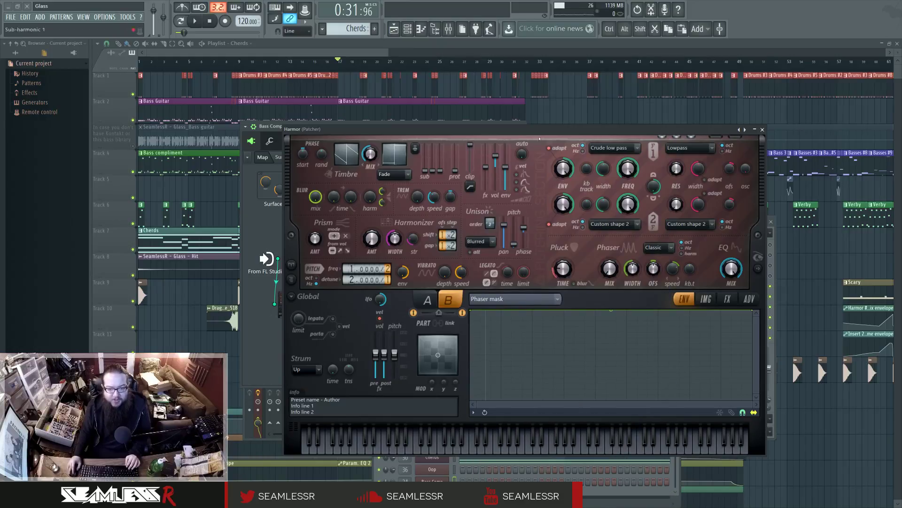
click(749, 299)
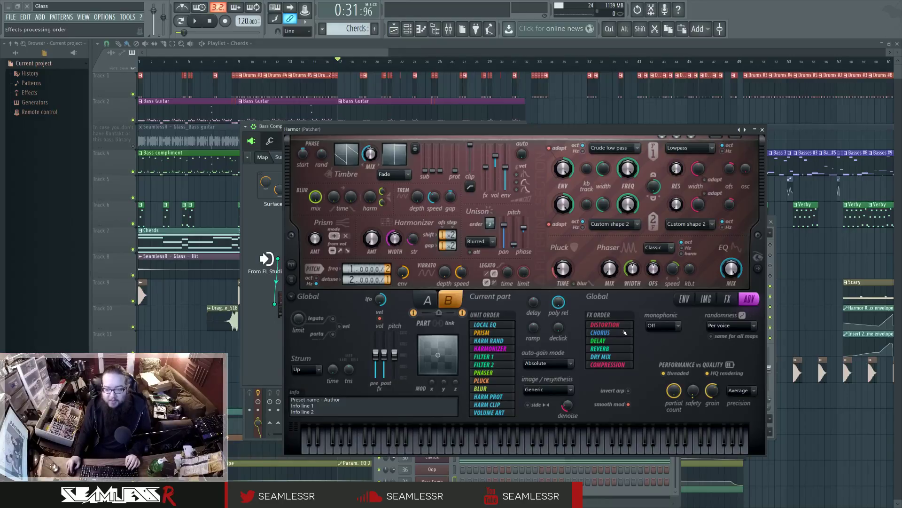
click(728, 299)
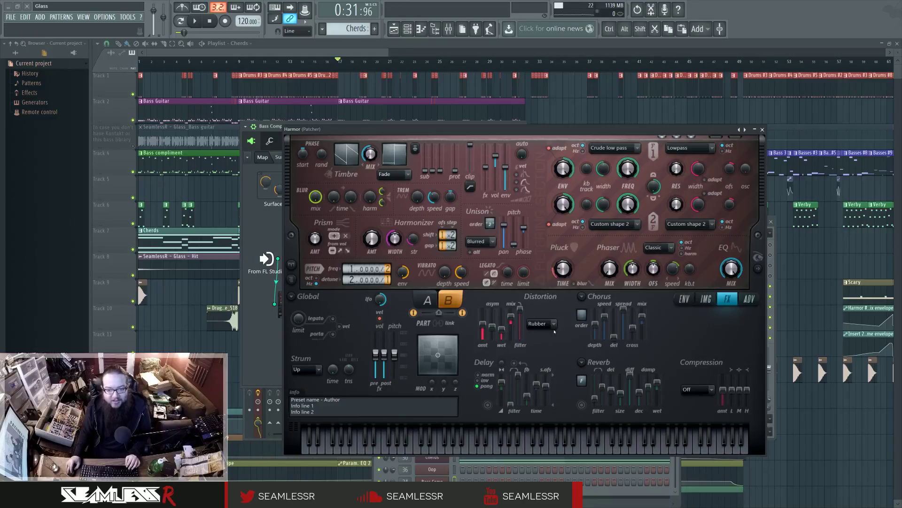
click(707, 299)
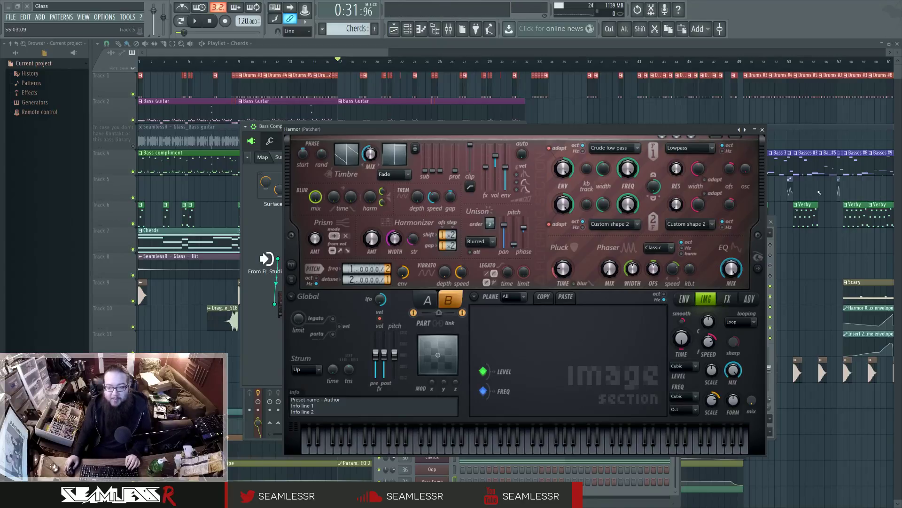
Step: Expand Harmor's spectral display, review its effects, advanced and envelope pages again, and close the synth
click(762, 266)
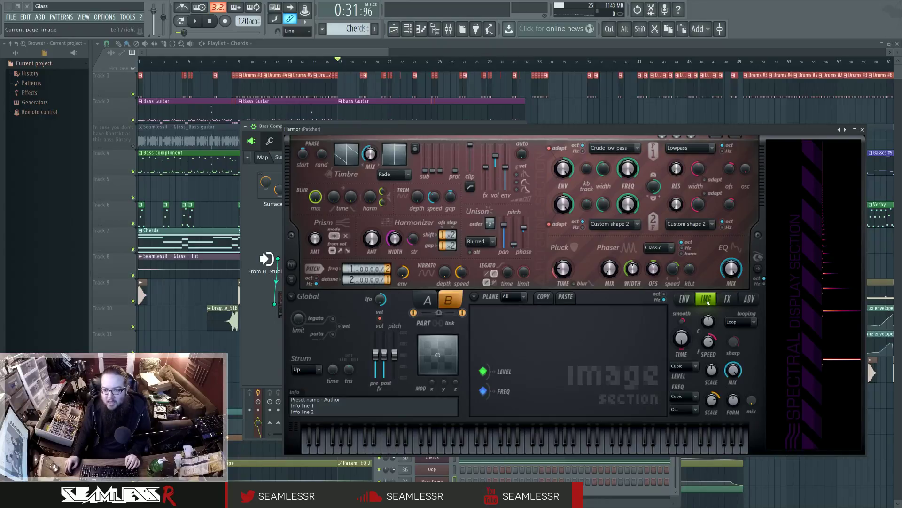
click(727, 299)
click(743, 300)
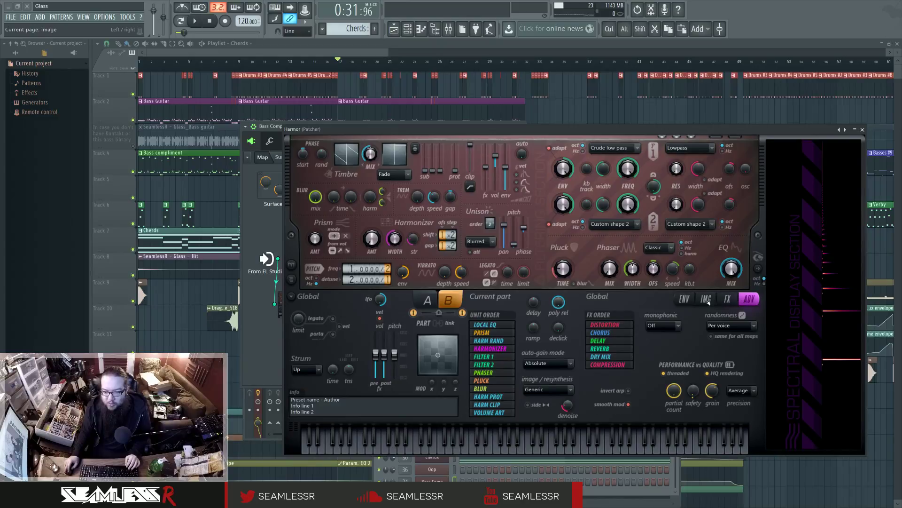
click(684, 299)
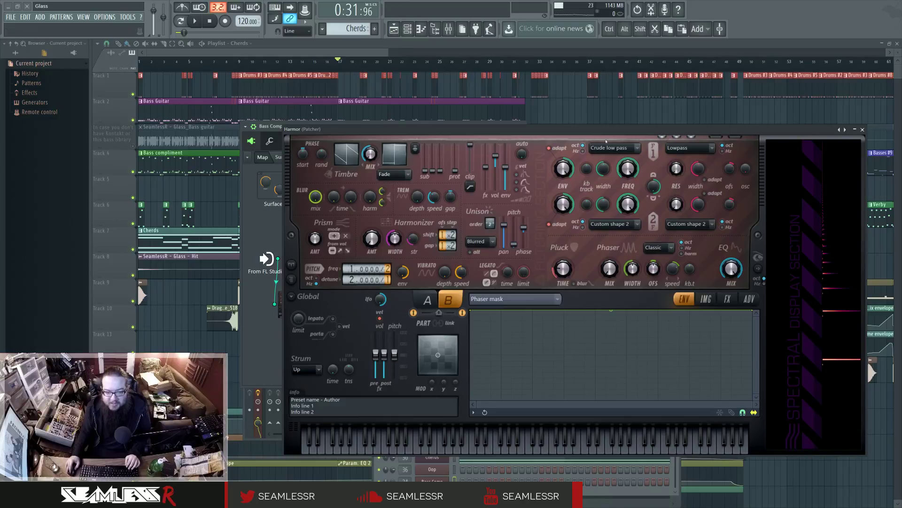
click(862, 129)
Step: Play the Bass Comp patch, then disconnect Harmor and the second Param. EQ 2 from the To FL Studio output
click(196, 21)
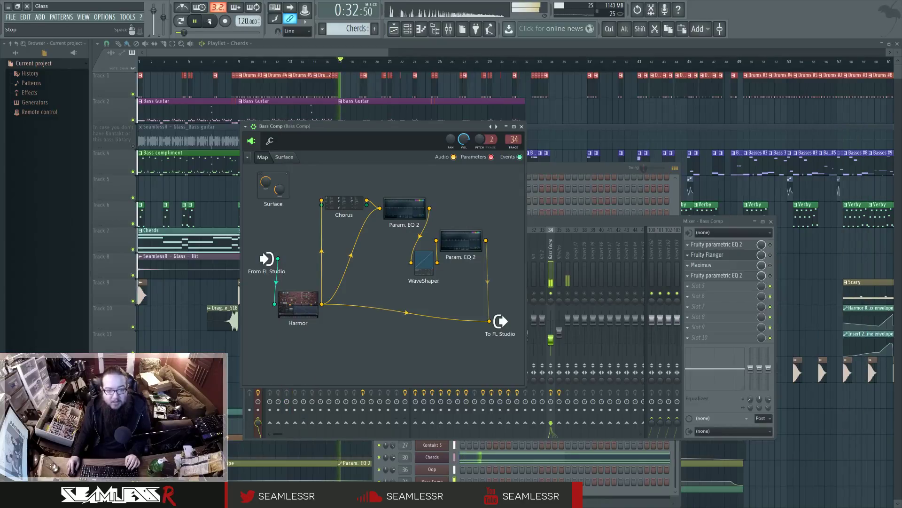
key(space)
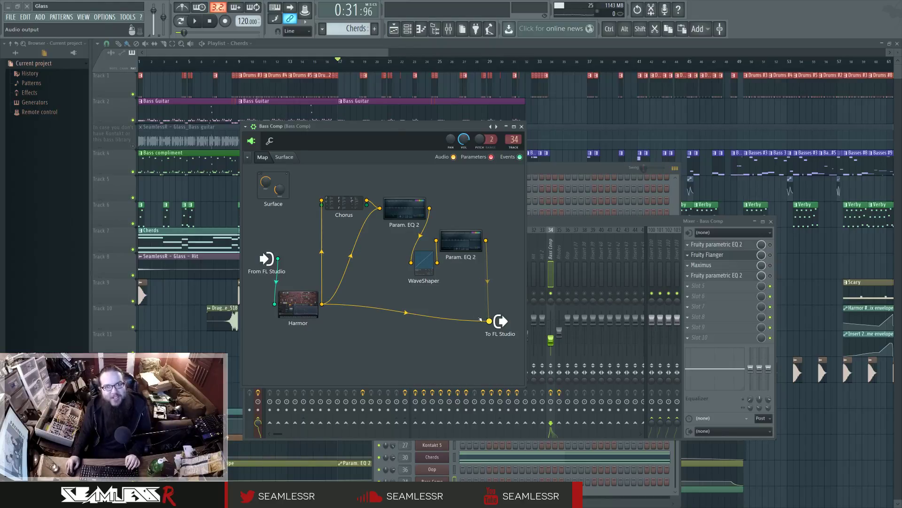
right_click(480, 319)
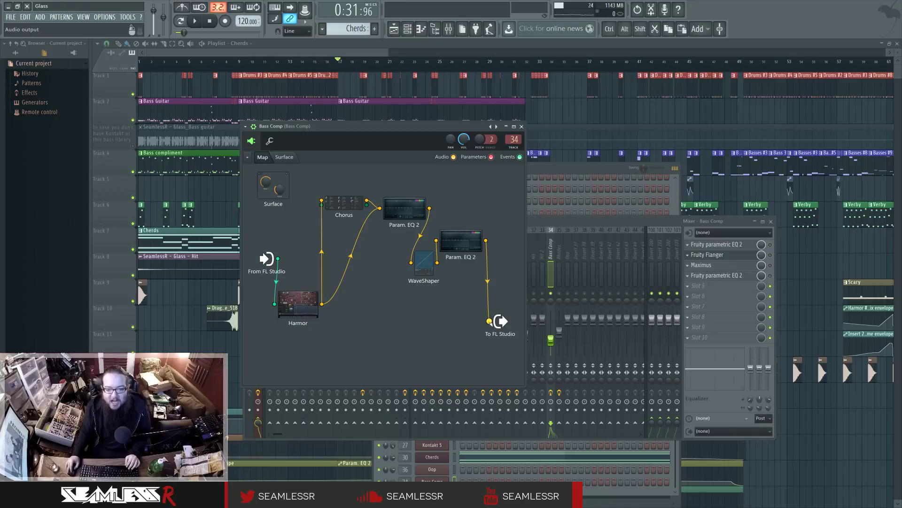
right_click(489, 321)
Step: Check the first Param. EQ 2 and Chorus settings, then wire Chorus directly to the To FL Studio output and play it
click(403, 221)
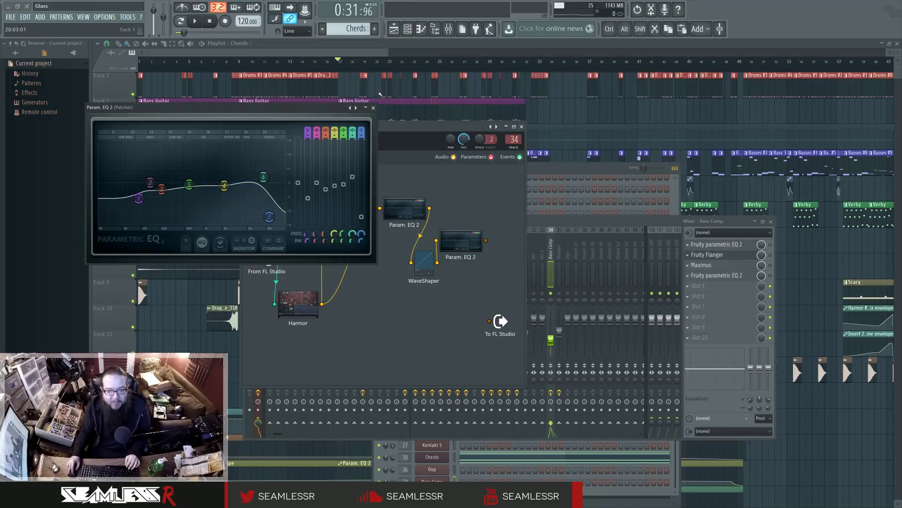
click(374, 107)
click(343, 203)
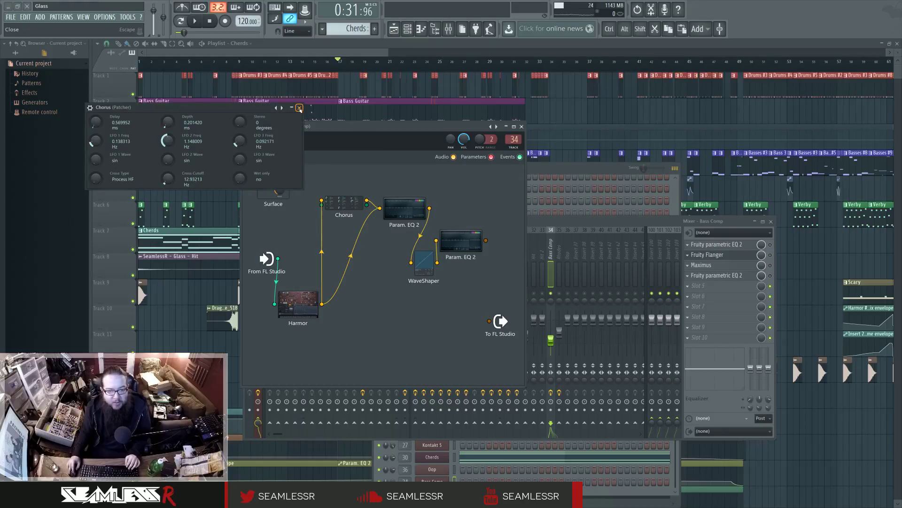
click(299, 107)
drag(367, 200, 479, 318)
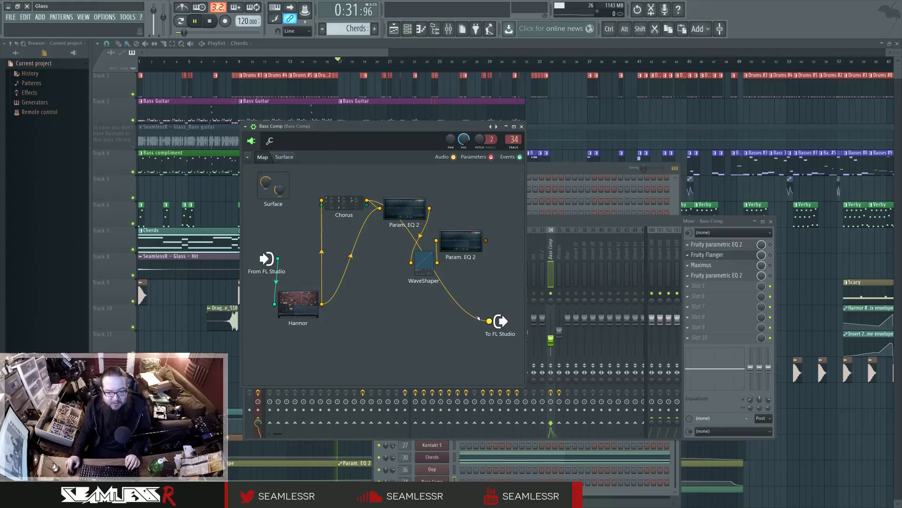
key(space)
key(space)
Step: Disconnect Chorus from the output, check the WaveShaper and second Param. EQ 2, then wire the WaveShaper to the output and play it
right_click(489, 321)
click(425, 266)
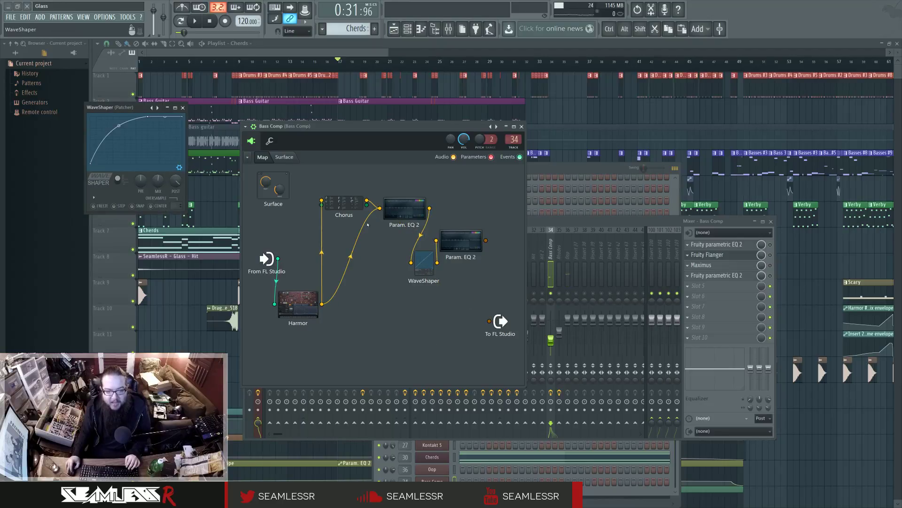
click(461, 240)
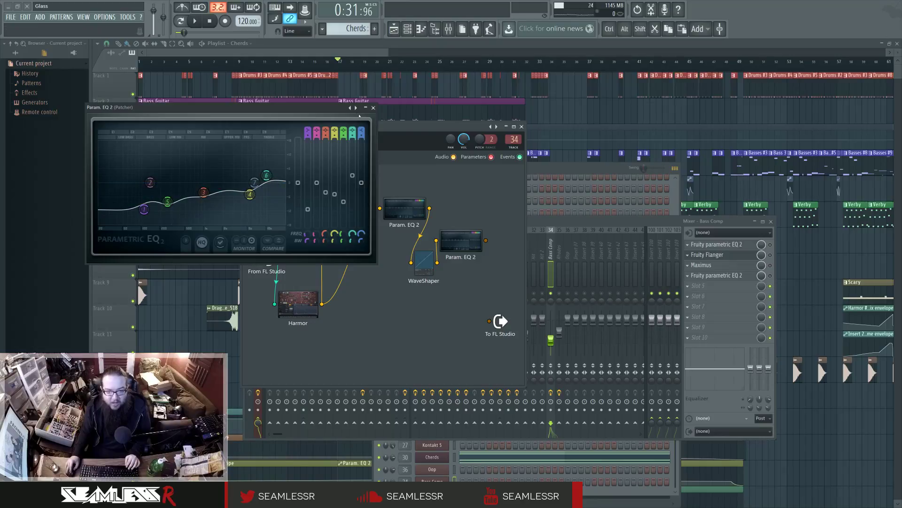
click(373, 107)
drag(437, 262, 485, 321)
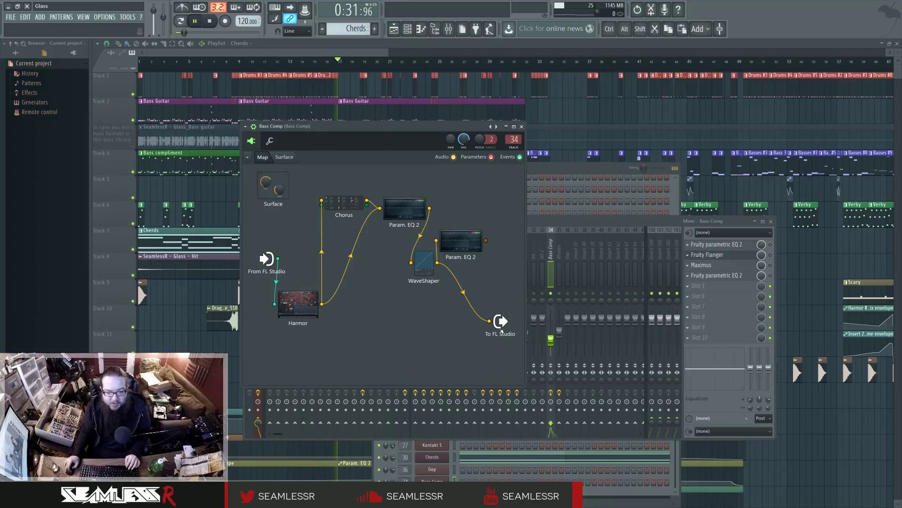
key(space)
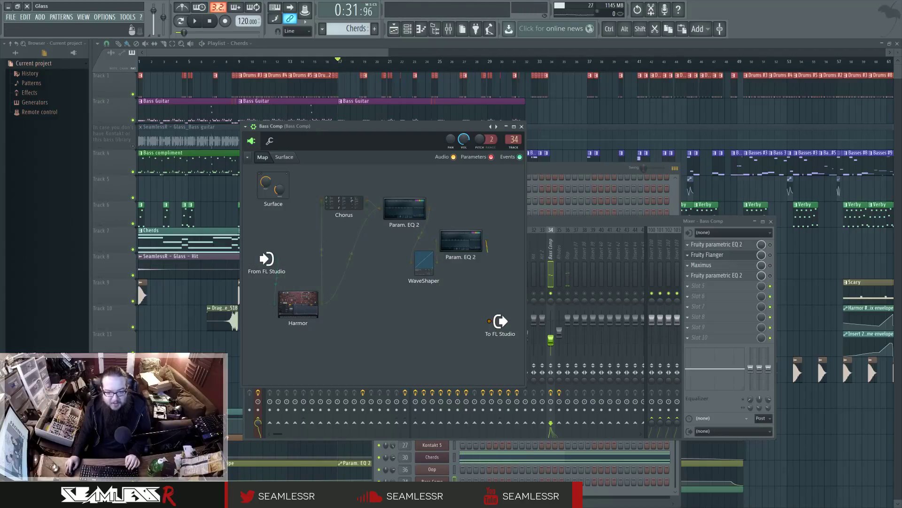
Step: Replace the WaveShaper's output connection with the second Param. EQ 2, play the full chain, and recheck that EQ
key(space)
key(space)
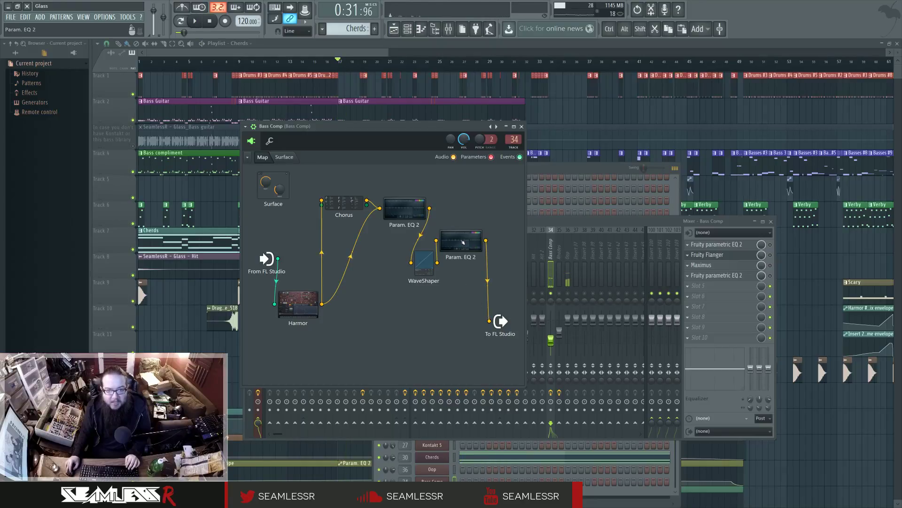
double_click(462, 243)
click(374, 108)
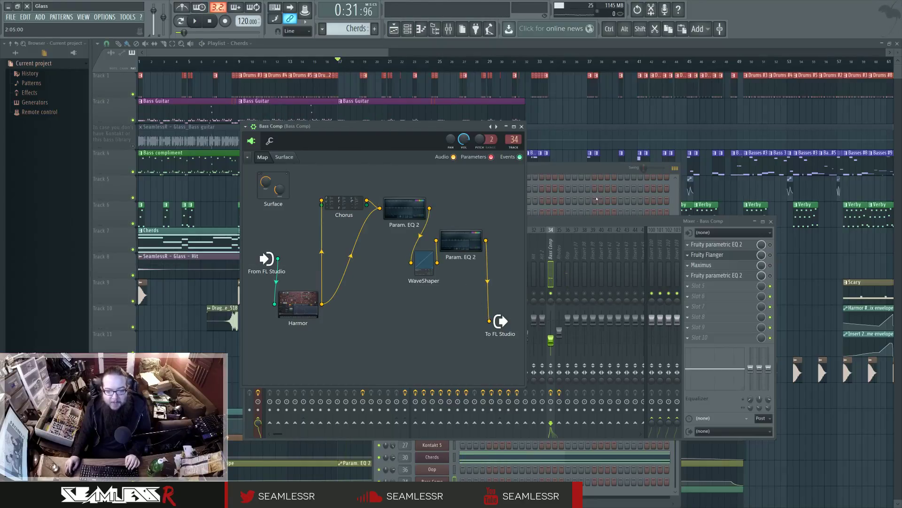
Step: Open and enable the first Fruity parametric EQ 2 on the Bass Comp mixer track, then play the song briefly
click(580, 219)
click(717, 245)
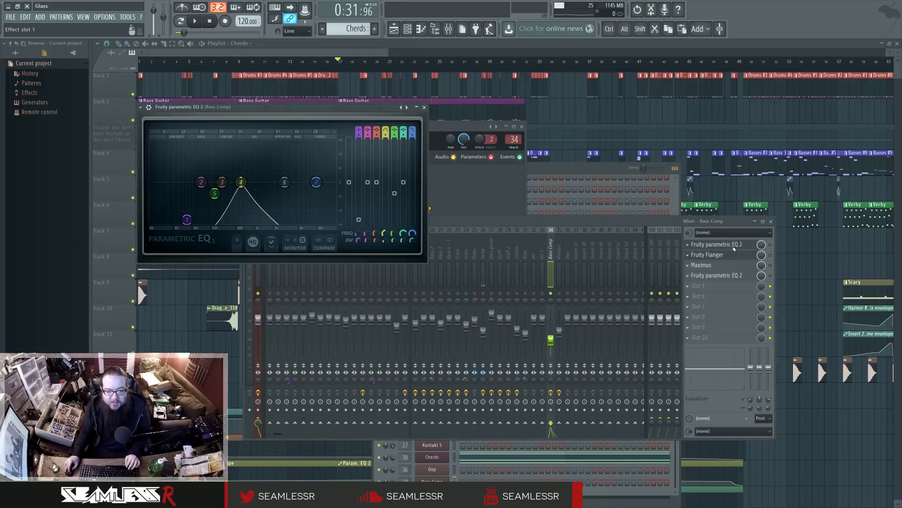
click(767, 245)
key(space)
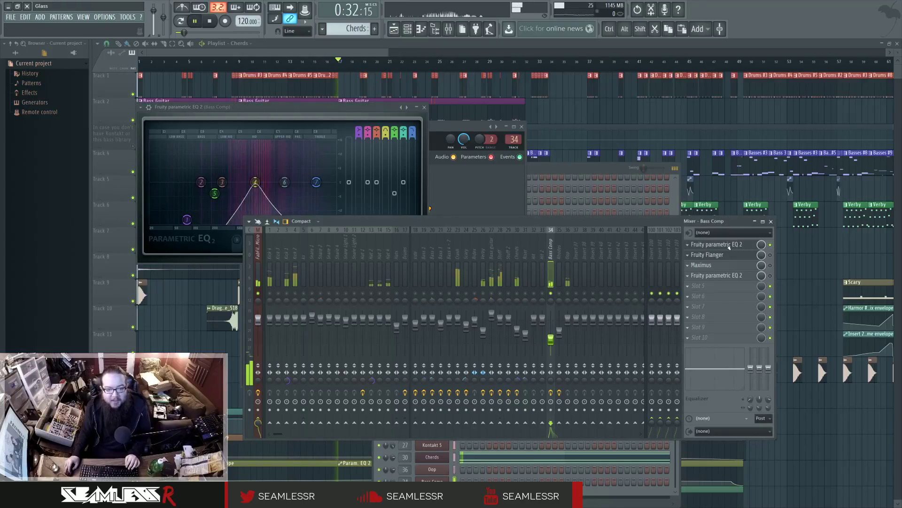
key(space)
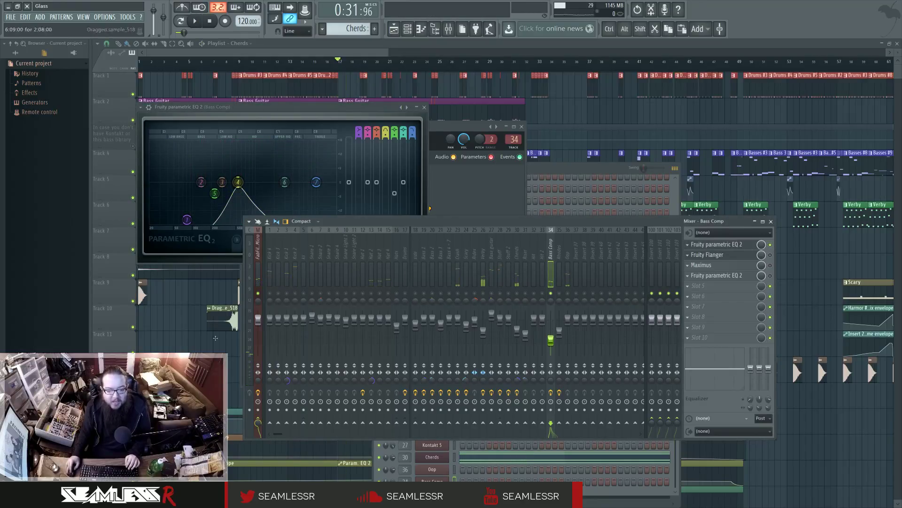
Step: Close the open windows and select the Param. EQ 2 - Band 4 freq envelope clip at bar 17 in the playlist
key(F12)
scroll(241, 413, down, 11)
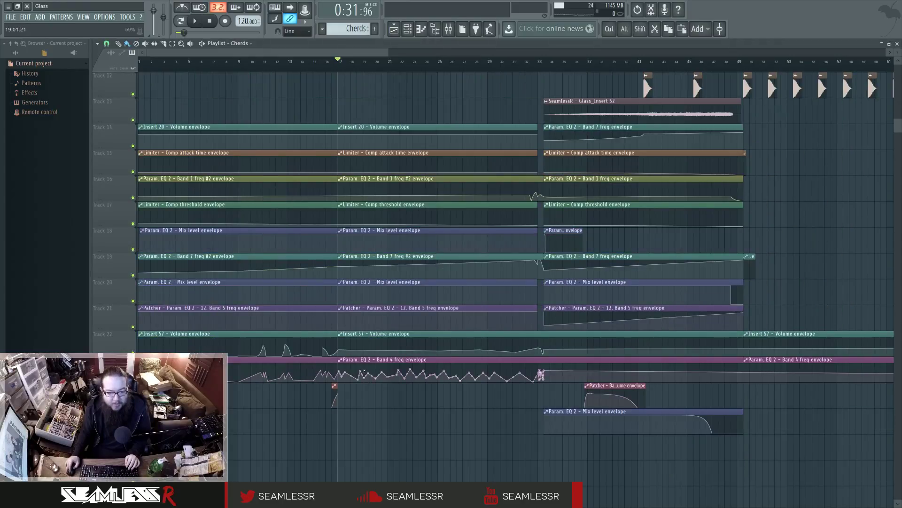
ctrl+click(366, 360)
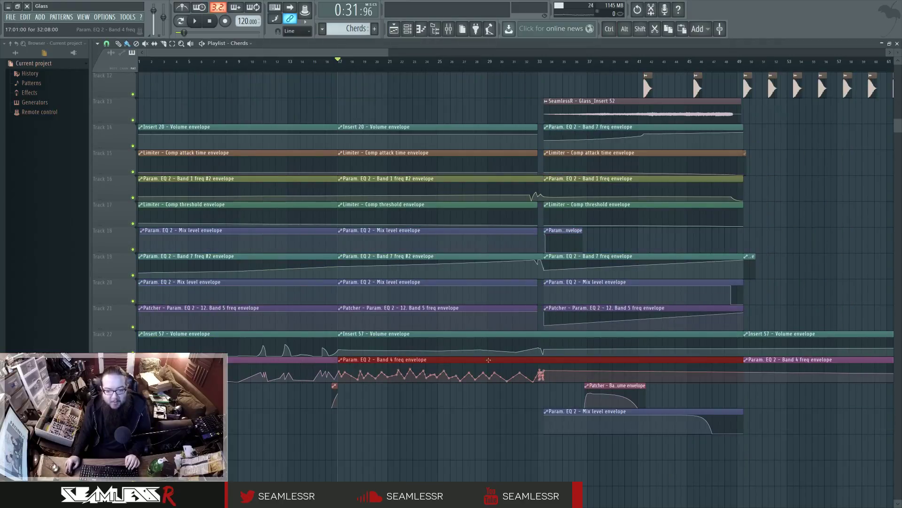
scroll(371, 376, up, 7)
Step: Reopen the mixer and the Bass Comp track's first Fruity parametric EQ 2, and play the song to watch its automated band
key(F9)
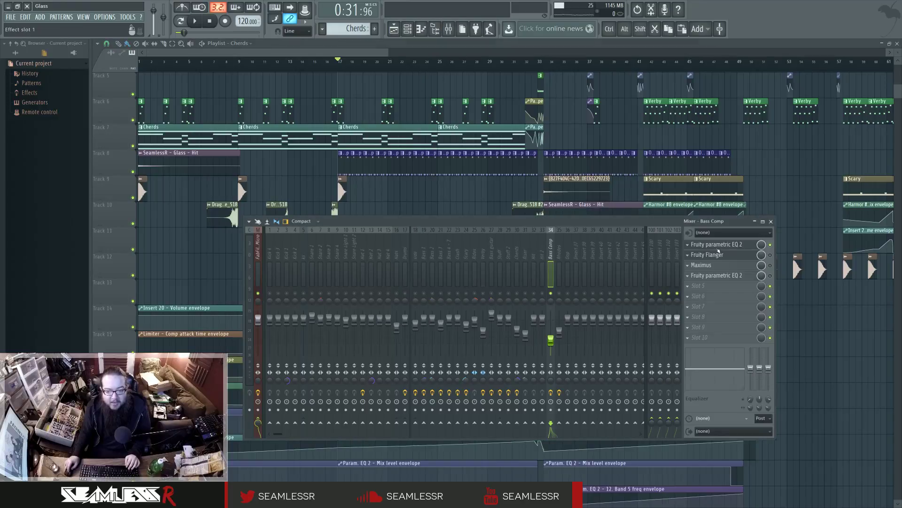
click(720, 245)
key(space)
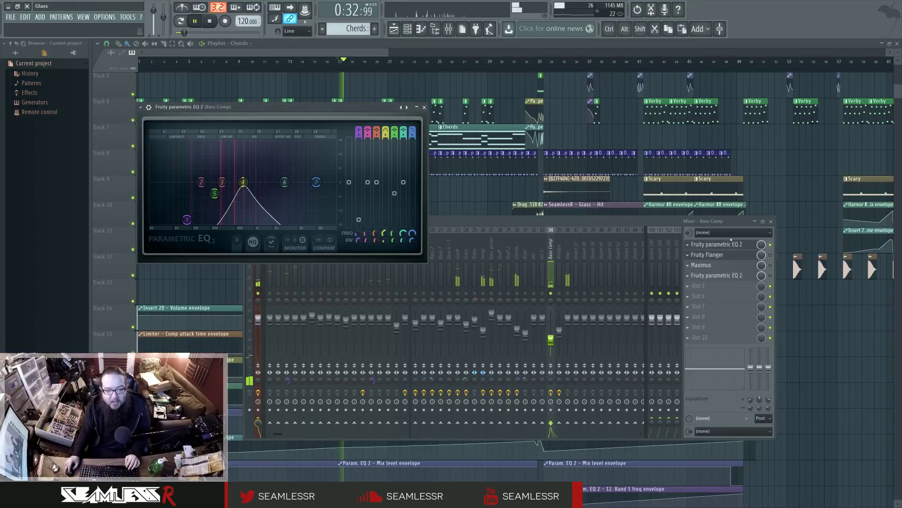
key(space)
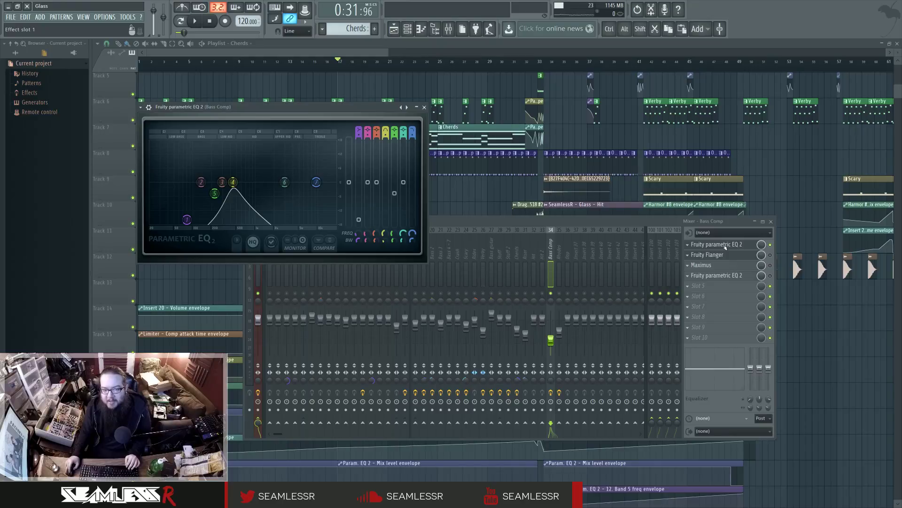
Step: Bypass the Bass Comp track's first Fruity parametric EQ 2, play the song for comparison, and enable the EQ again
click(770, 245)
key(space)
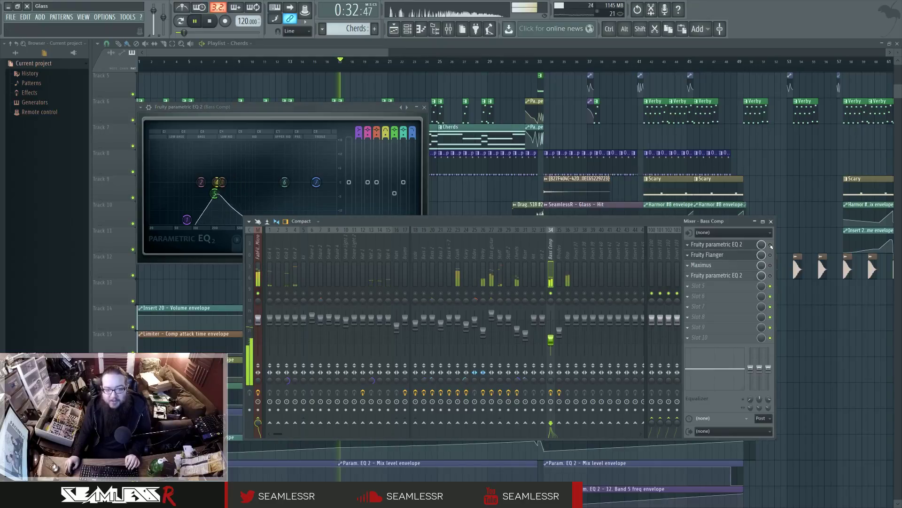
key(space)
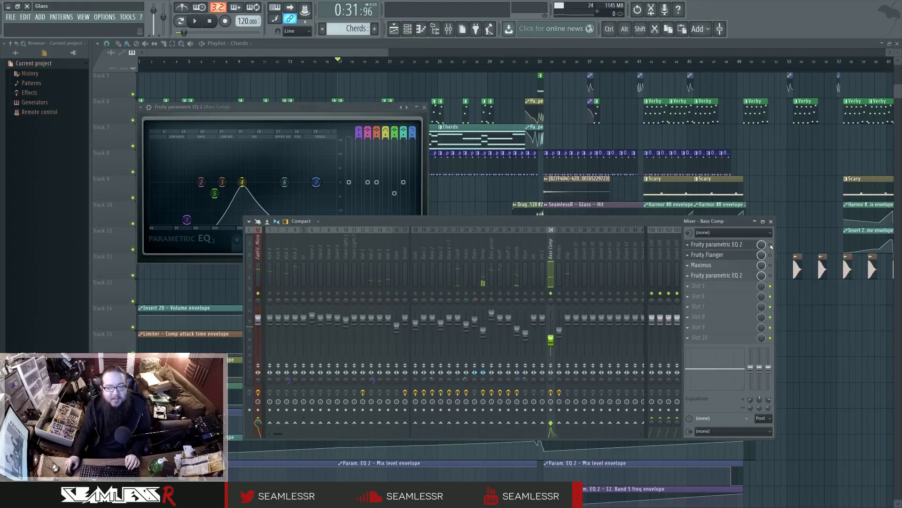
click(770, 244)
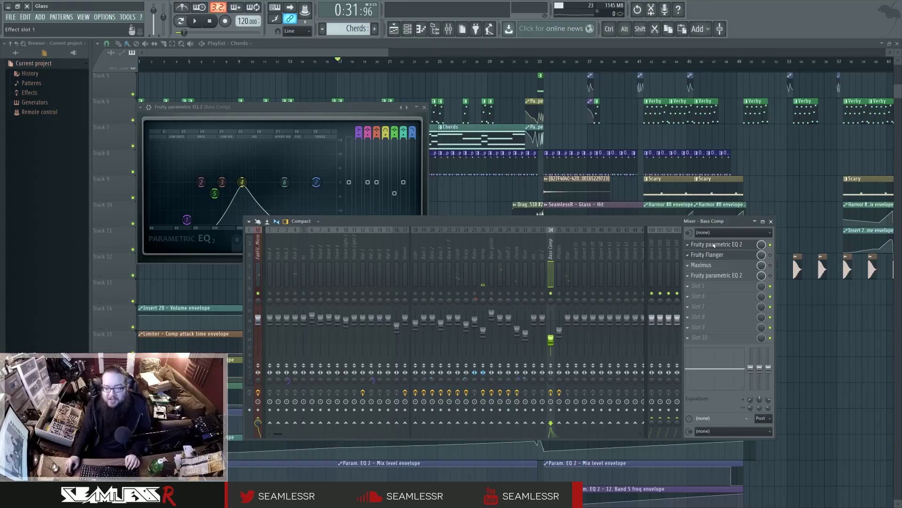
Step: Play the song briefly, then open and enable the Bass Comp track's Fruity Flanger and play again to compare
key(space)
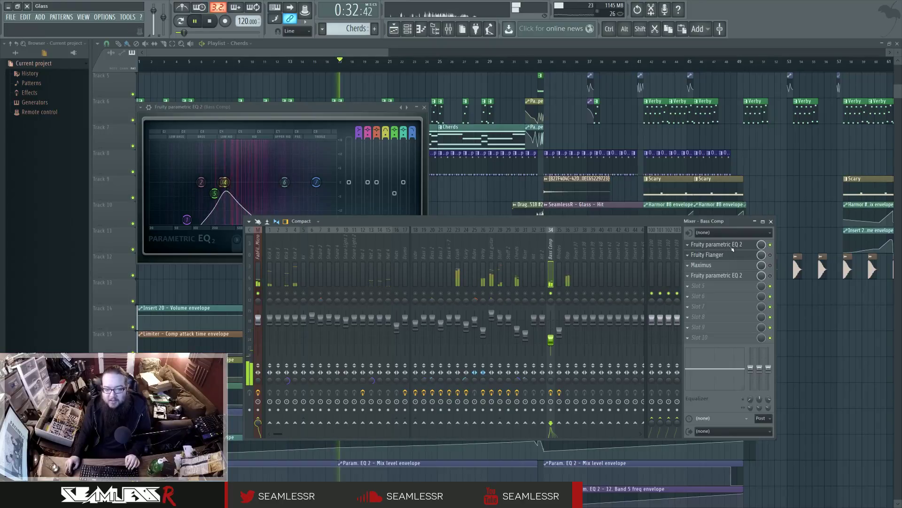
key(space)
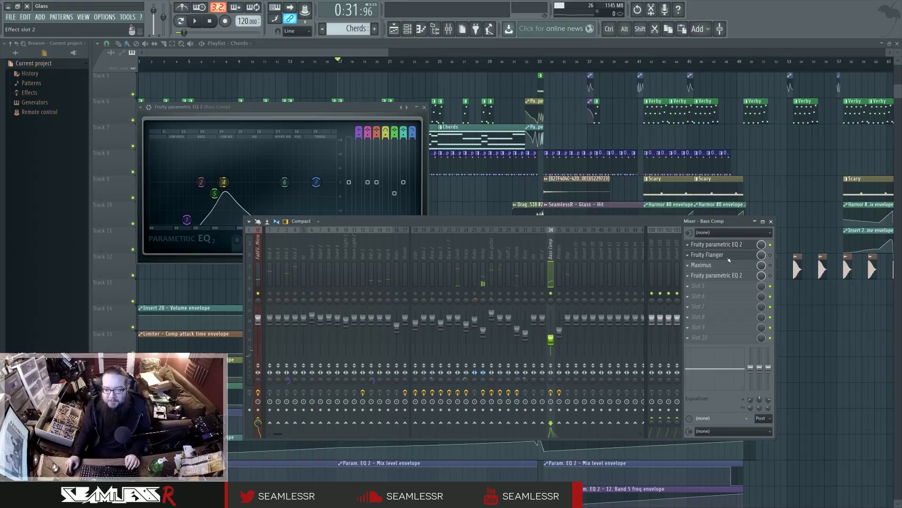
click(730, 256)
key(space)
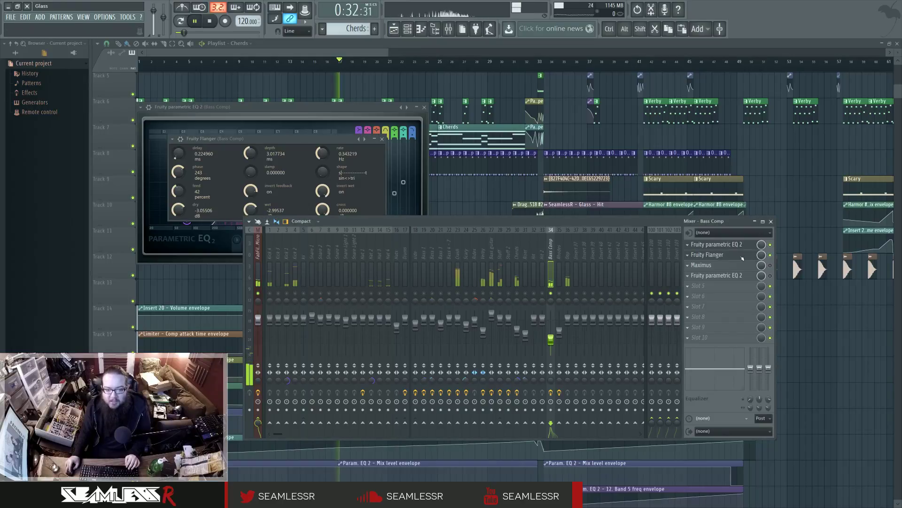
key(space)
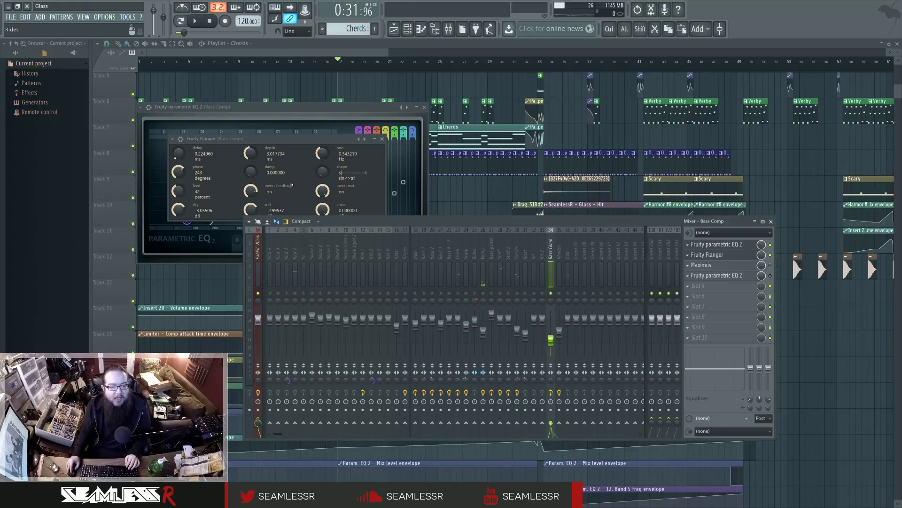
click(726, 244)
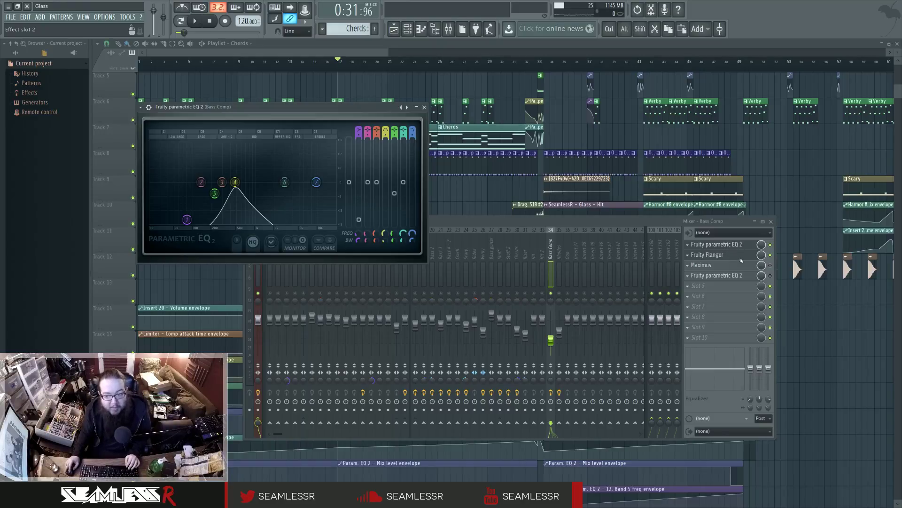
Step: Enable and open Maximus on the Bass Comp mixer track, and play the song briefly
click(748, 266)
click(749, 266)
click(749, 266)
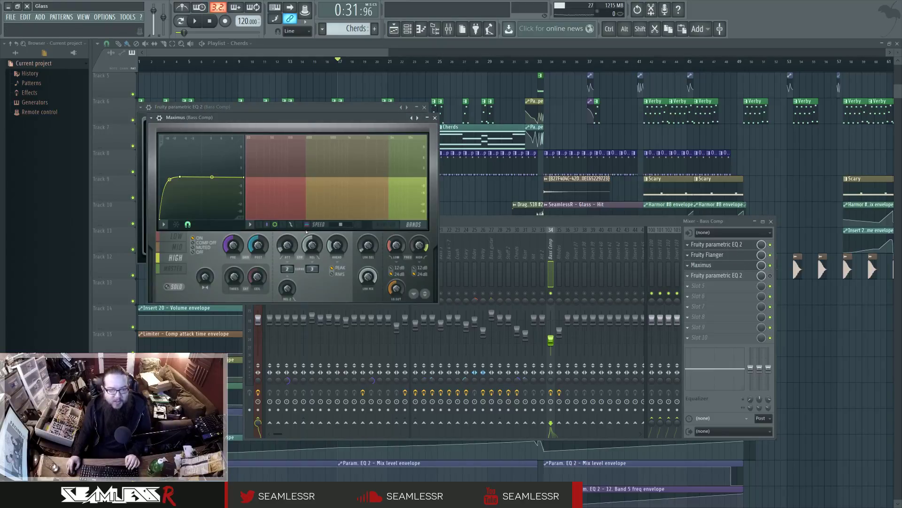
key(space)
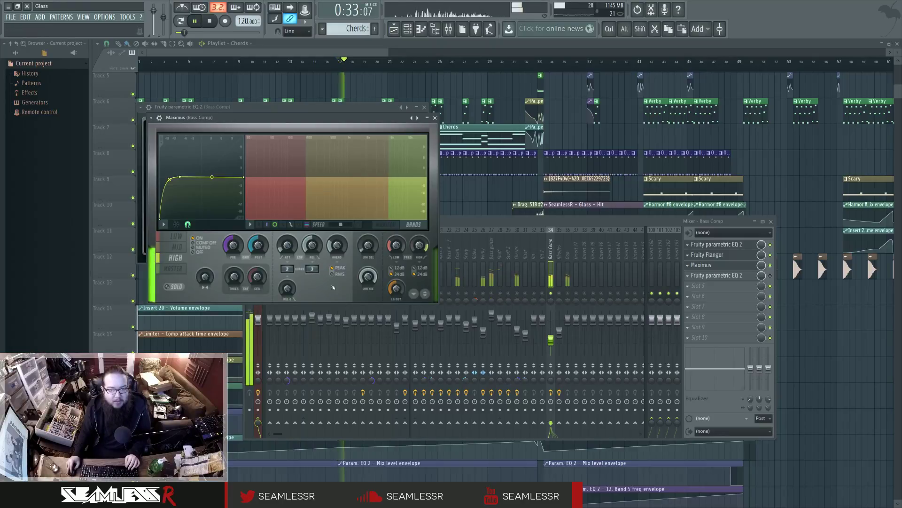
key(space)
Step: Examine the Low, Mid, High and Master curves of the Bass Comp track's Maximus, switching its display to monitor view
click(184, 238)
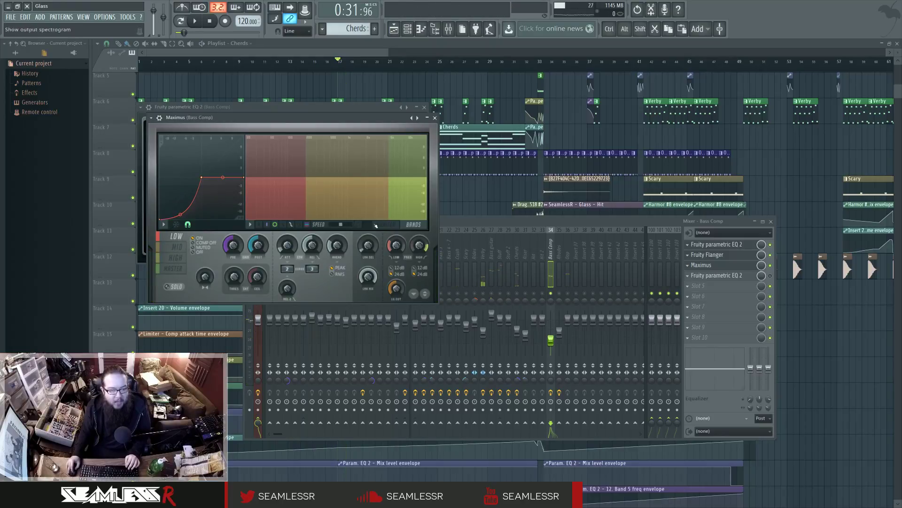
click(413, 225)
click(416, 226)
click(417, 225)
click(418, 225)
click(466, 223)
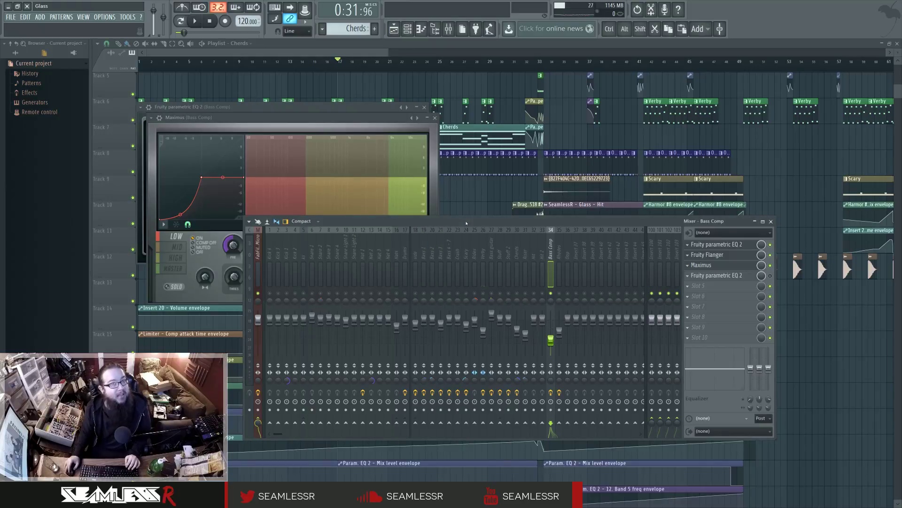
click(177, 247)
click(177, 258)
click(175, 269)
click(415, 225)
click(471, 224)
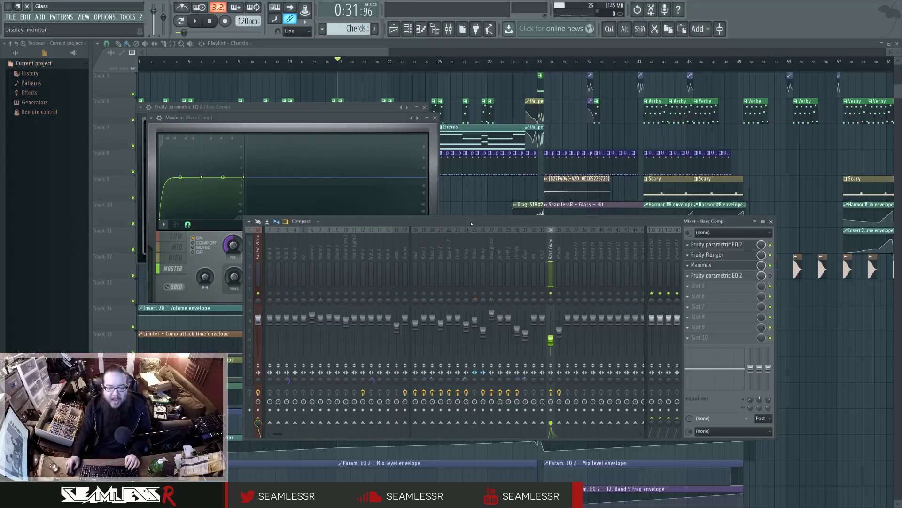
mouse_move(471, 224)
mouse_down()
mouse_move(456, 225)
mouse_move(464, 224)
mouse_up()
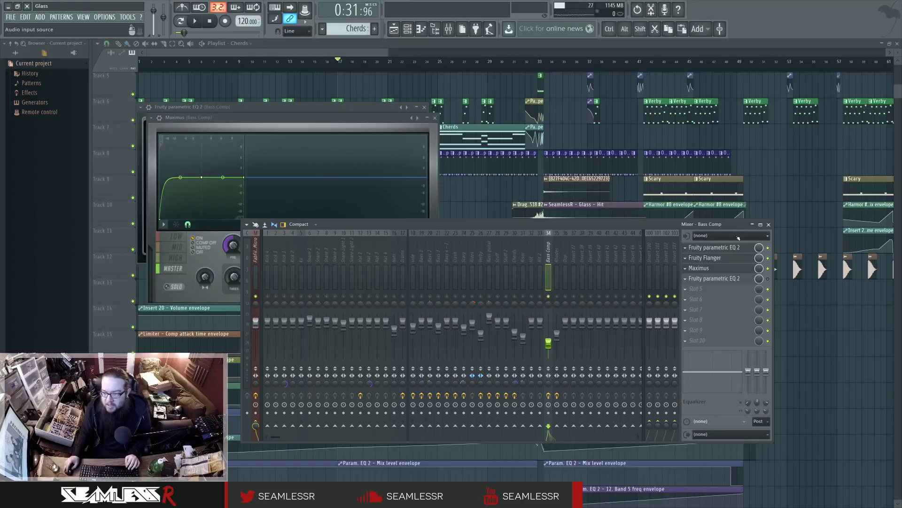
Step: Enable and open the Bass Comp track's second Fruity parametric EQ 2, play the song briefly, and close the EQ
click(768, 279)
click(739, 280)
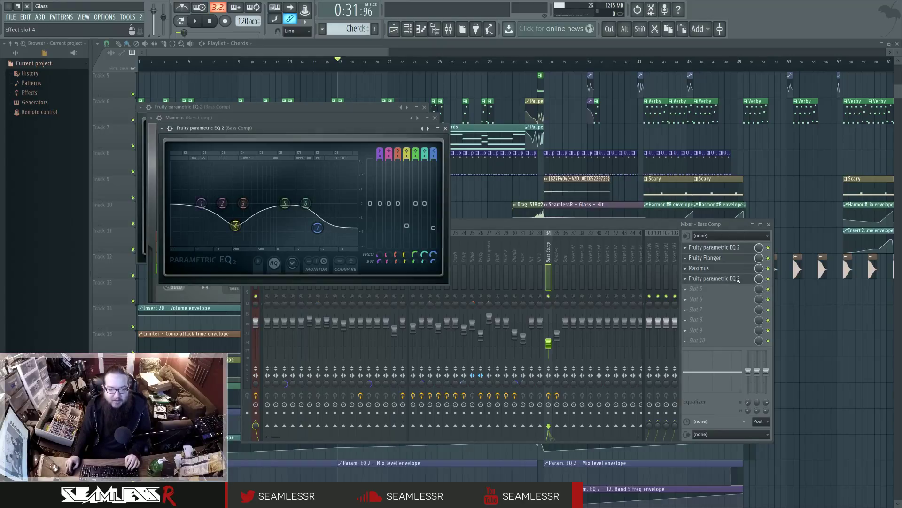
key(space)
key(space)
click(474, 224)
click(445, 128)
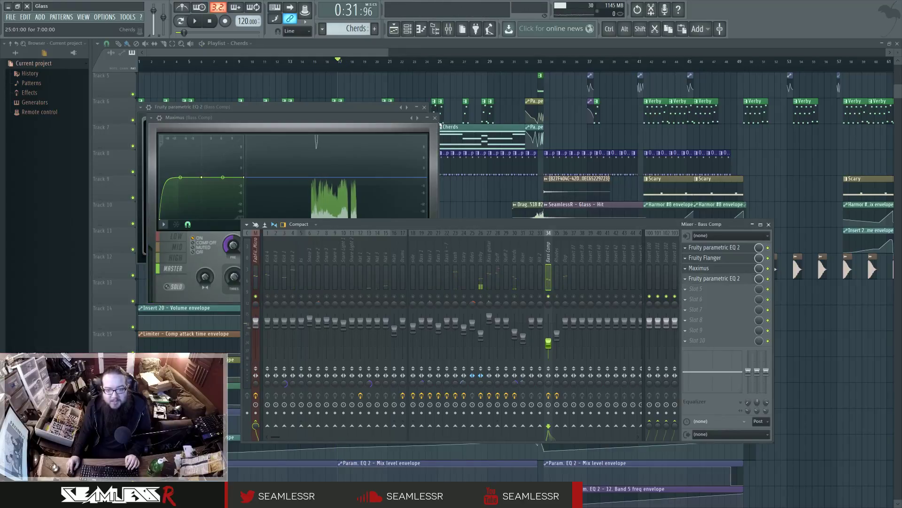
Step: Close the remaining effect windows and the mixer, and play the song from bar 17 while viewing the playlist tracks
click(435, 117)
click(424, 108)
key(space)
drag(432, 224, 422, 255)
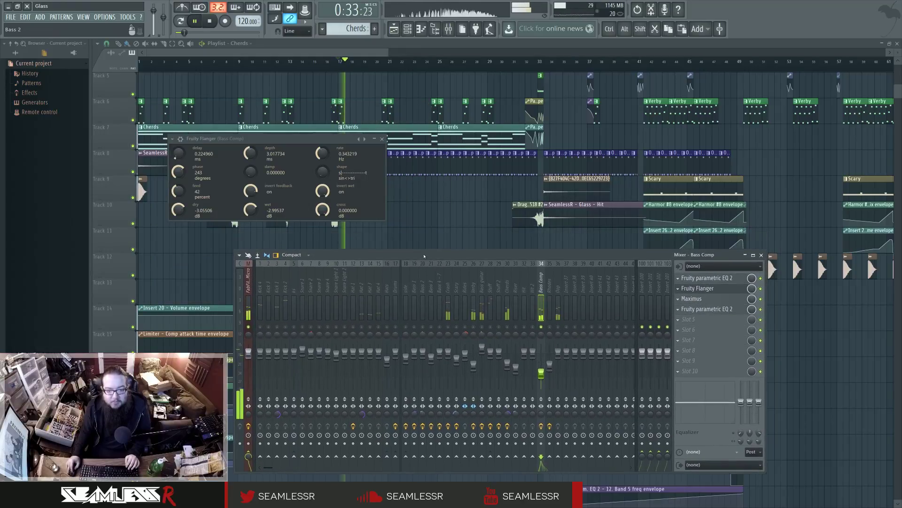
click(422, 223)
scroll(396, 252, down, 5)
scroll(394, 252, up, 9)
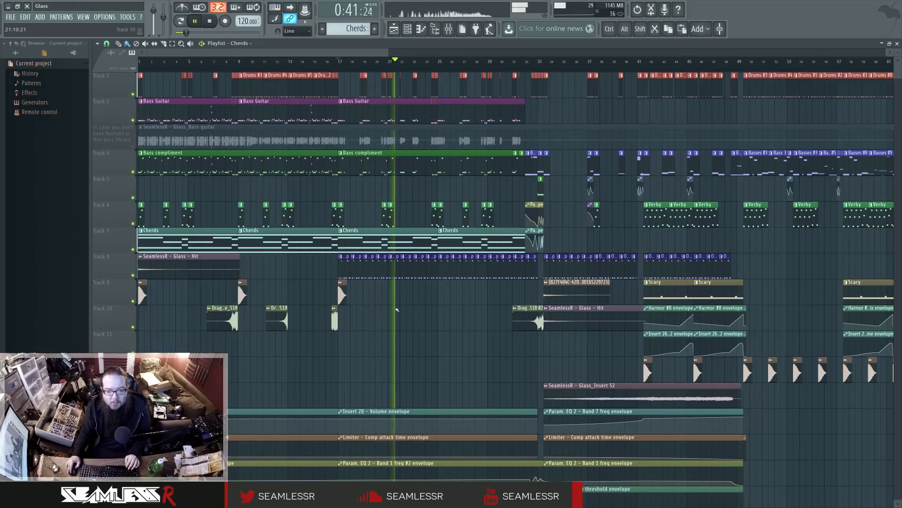
scroll(398, 309, down, 7)
key(space)
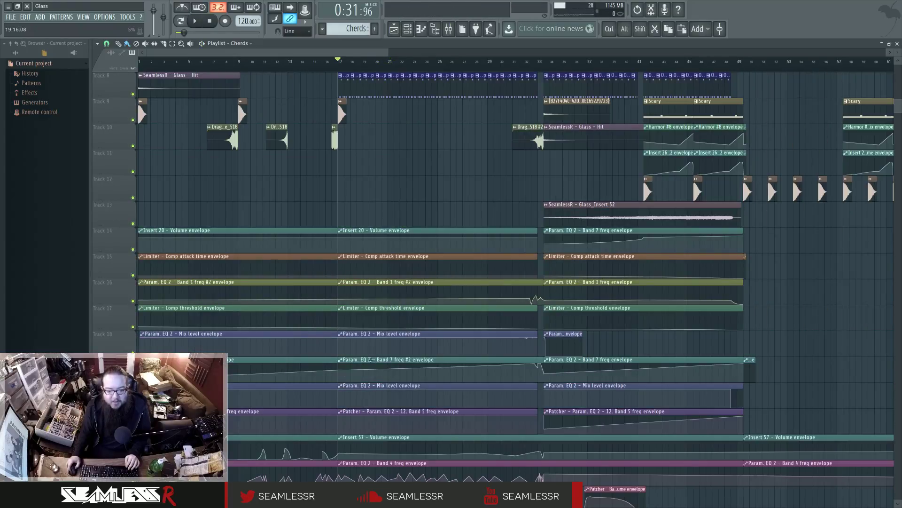
Step: Clear the mixer from view and move the playback position to the start of the song in the playlist
click(448, 30)
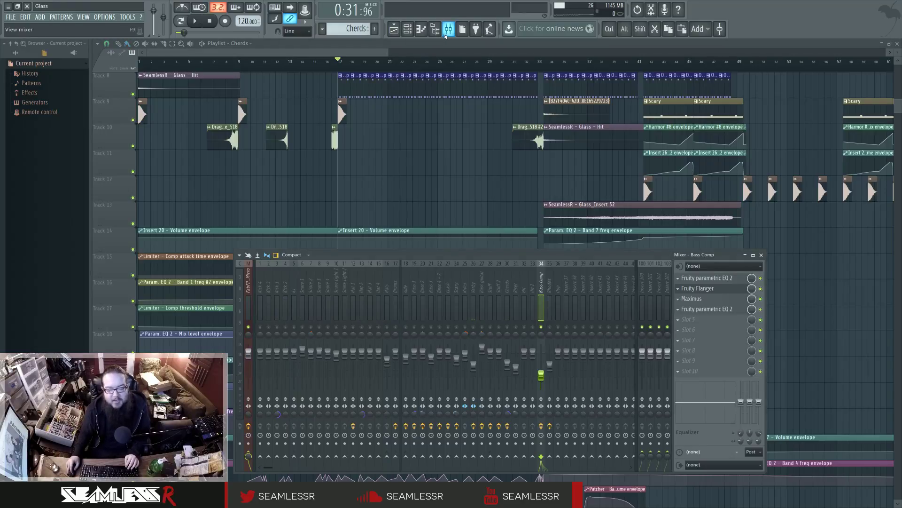
right_click(361, 182)
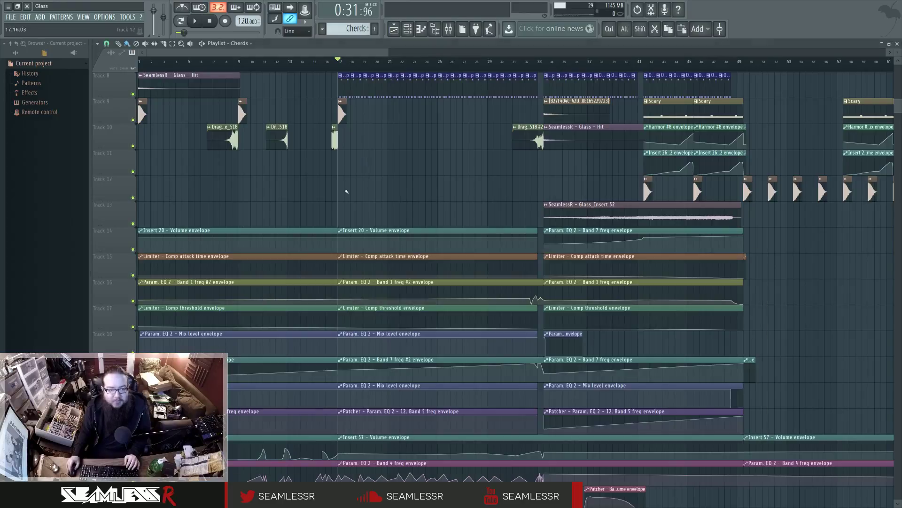
scroll(360, 181, up, 5)
click(141, 61)
scroll(141, 63, up, 5)
scroll(367, 327, down, 1)
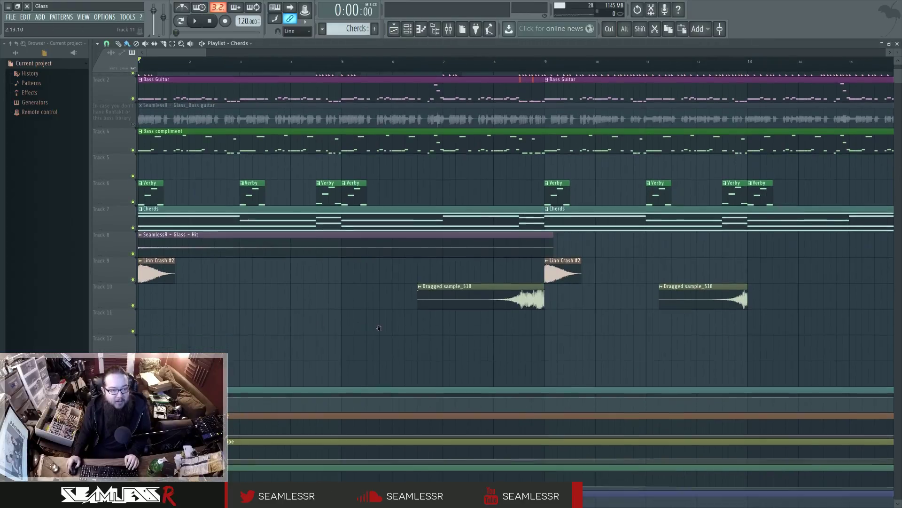
scroll(272, 282, down, 1)
scroll(228, 262, down, 2)
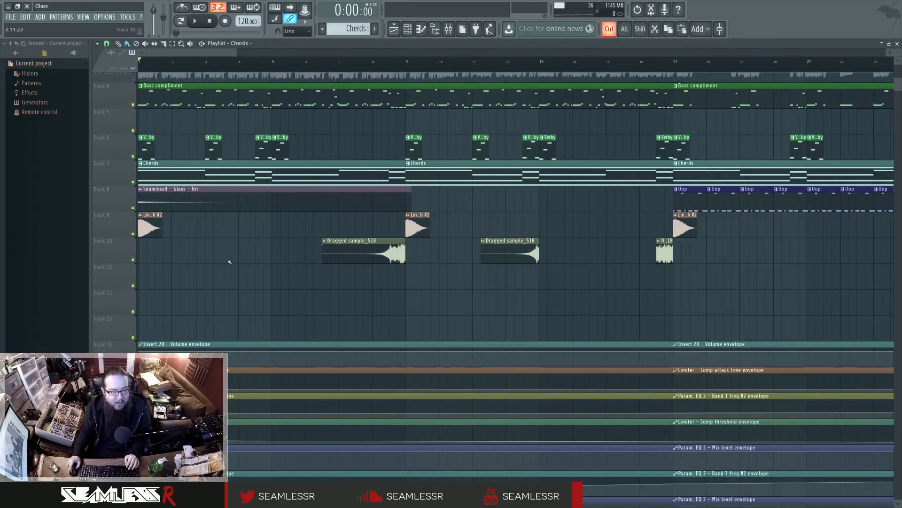
Step: Open the SeamlessR - Glass - Hit audio clip, show its mixer track, preview the sample, and close the windows
double_click(199, 204)
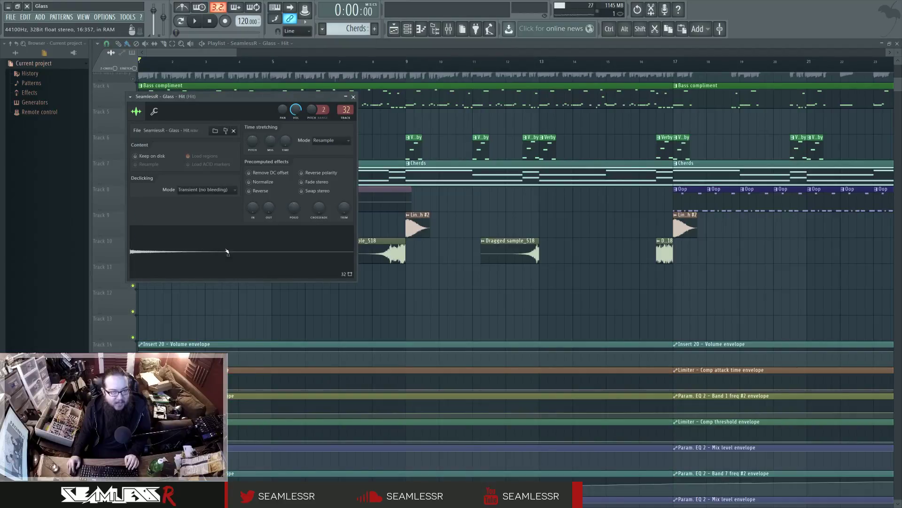
key(F9)
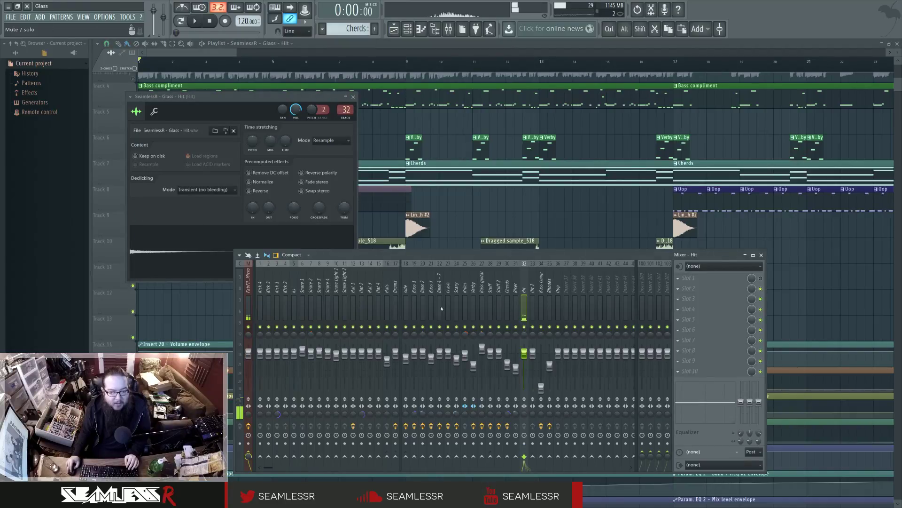
click(181, 253)
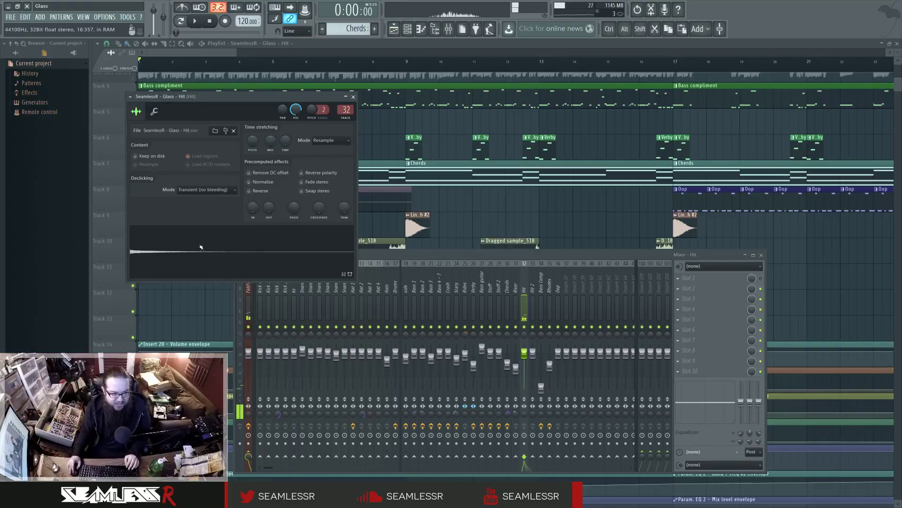
key(F12)
Step: Open the Hit 2 audio clip at bar 33, show its target mixer track, and close both windows
scroll(203, 293, down, 3)
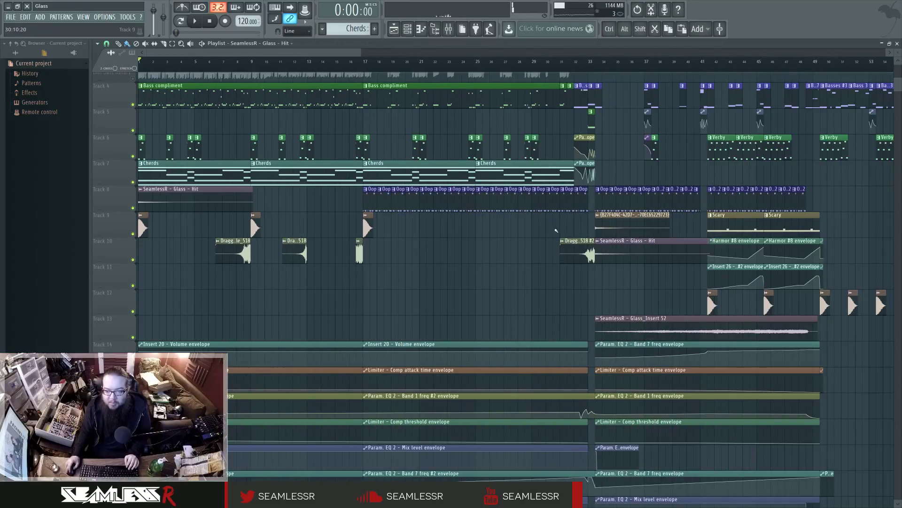
double_click(608, 229)
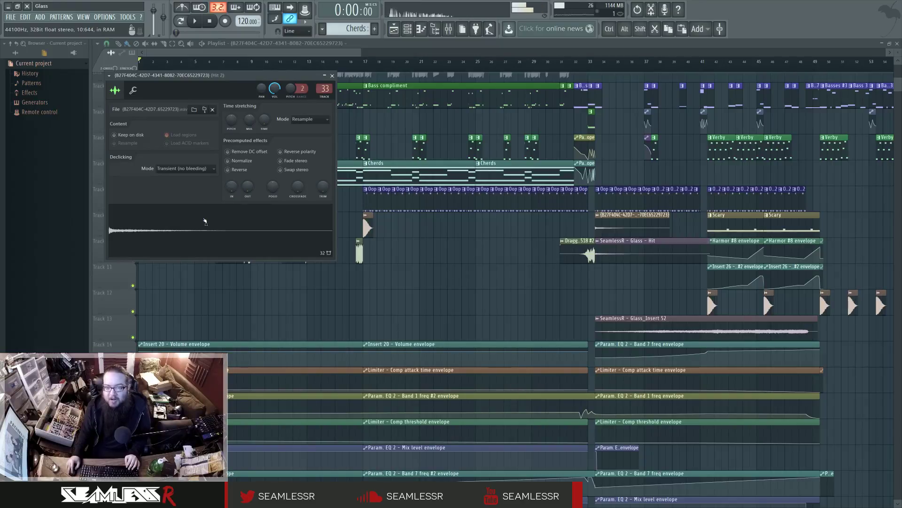
double_click(325, 88)
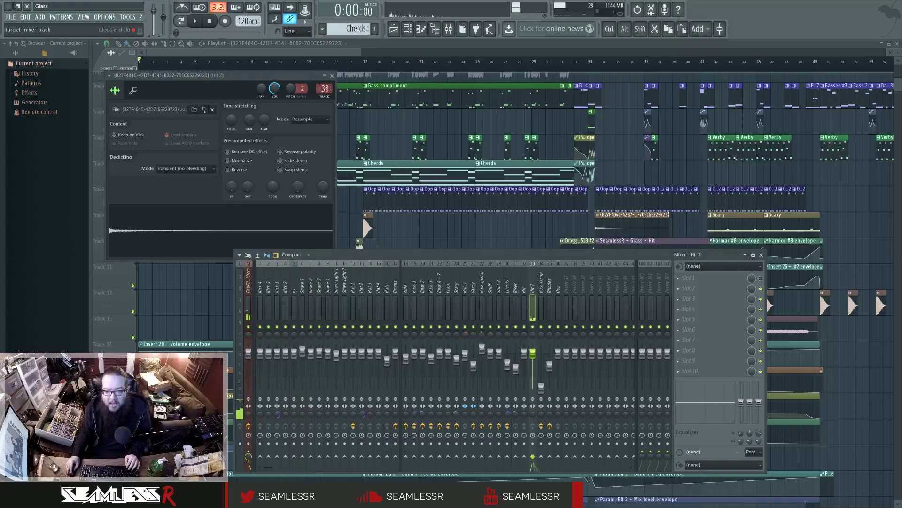
click(332, 75)
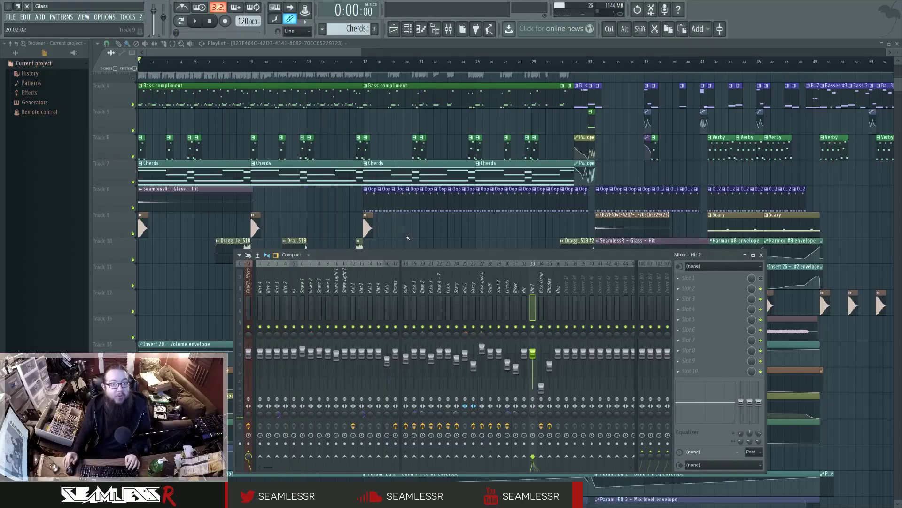
key(F9)
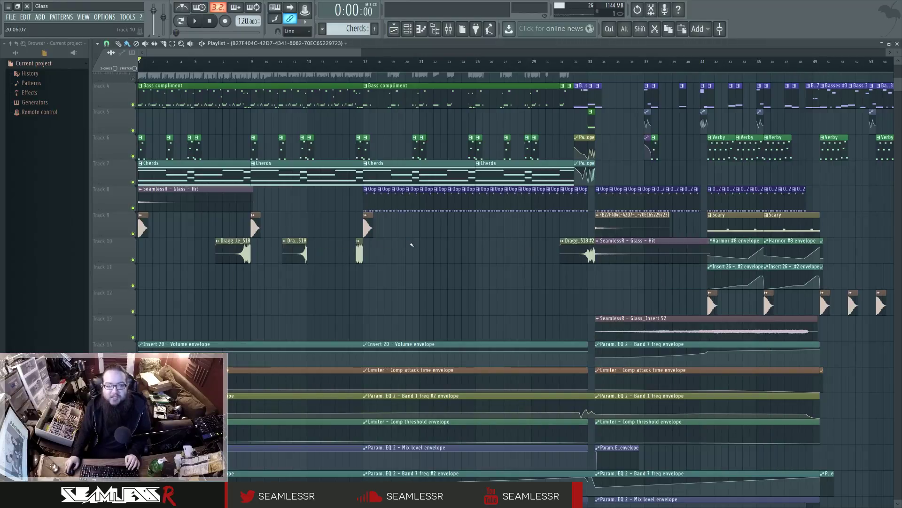
Step: Open the first Verby pattern in the piano roll, switch to pattern mode and play the pattern
scroll(411, 243, up, 3)
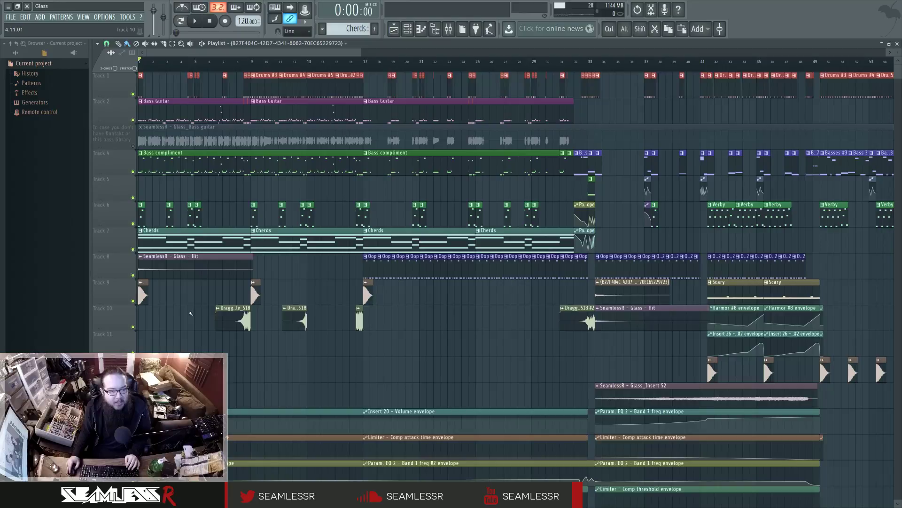
scroll(191, 313, down, 6)
scroll(179, 299, up, 6)
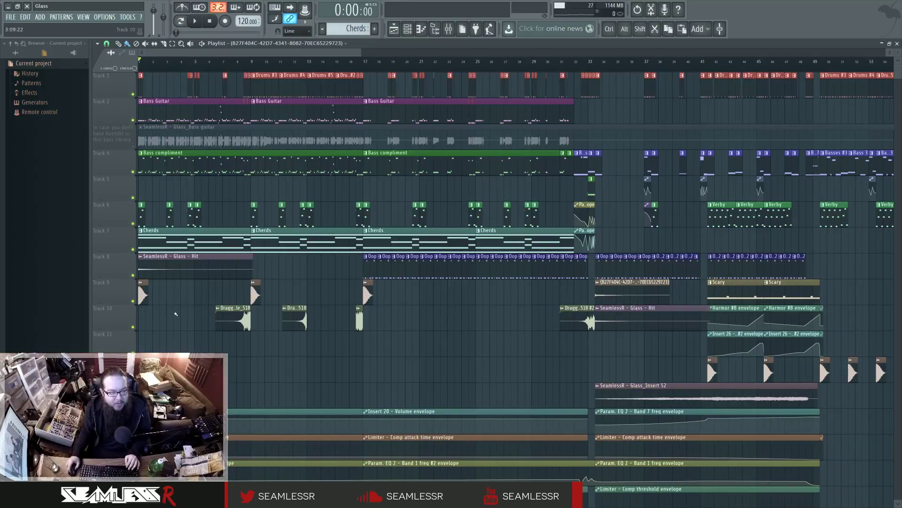
double_click(141, 209)
click(180, 21)
key(space)
key(space)
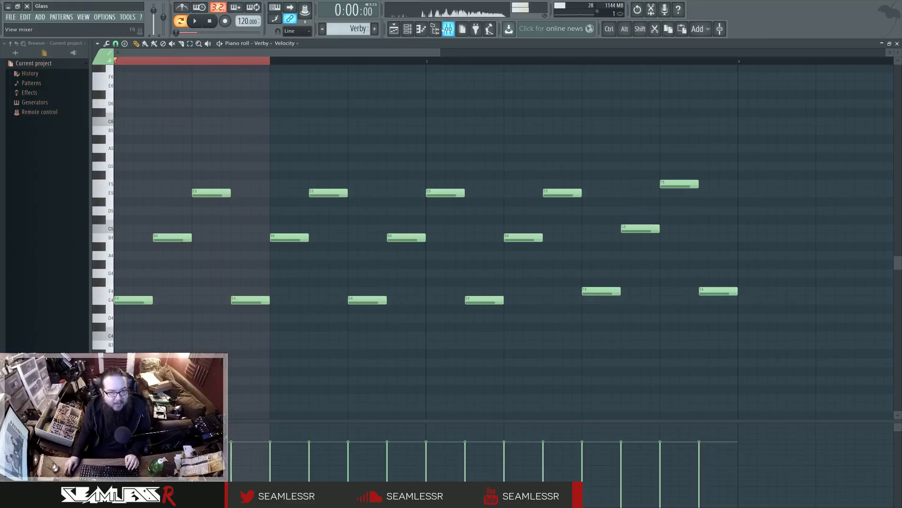
Step: Open the Verby channel's synth, reveal its spectral display section, and show part A's volume envelope
click(412, 29)
click(432, 469)
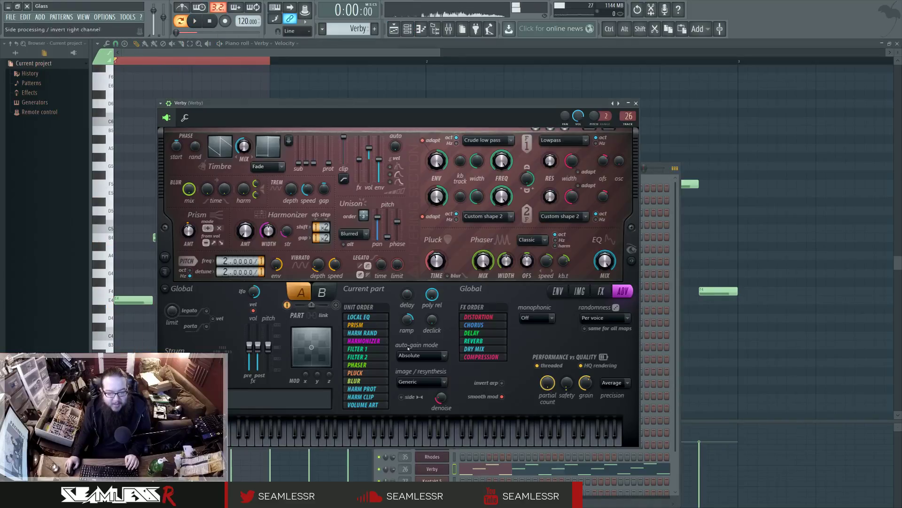
drag(403, 108, 411, 103)
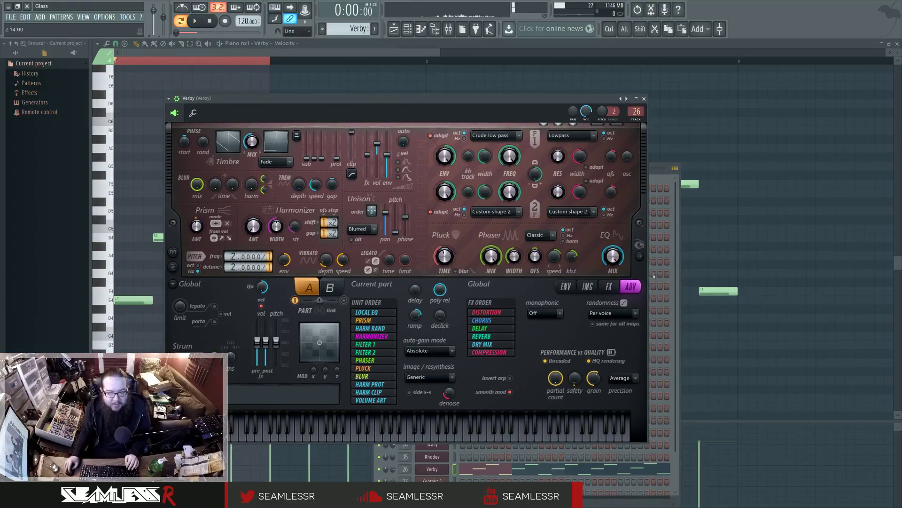
click(640, 256)
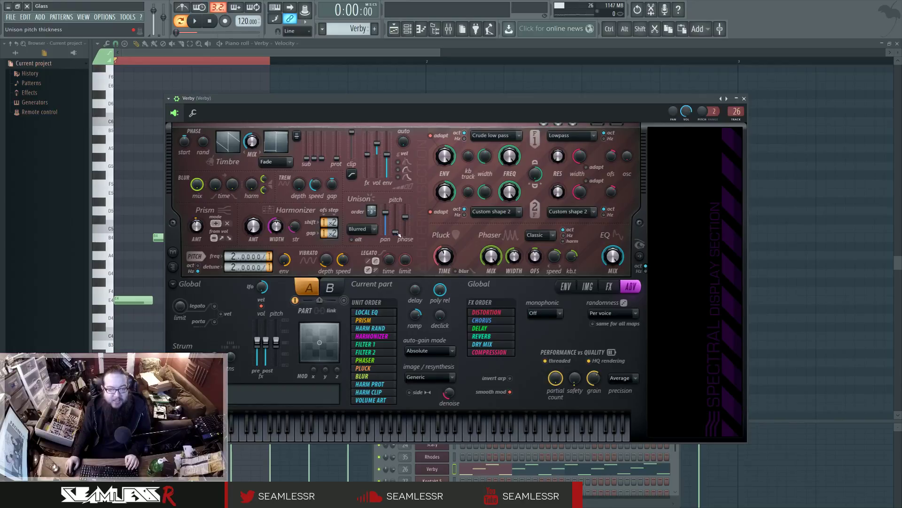
click(566, 286)
click(420, 284)
click(430, 171)
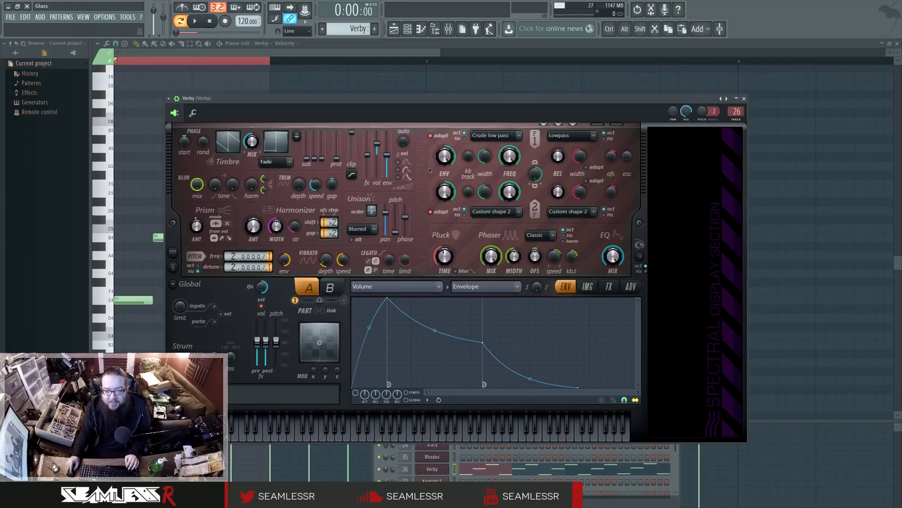
Step: Show the Verby mixer track, open its ValhallaShimmer effect and move the plugin window close to the effect slots
key(F9)
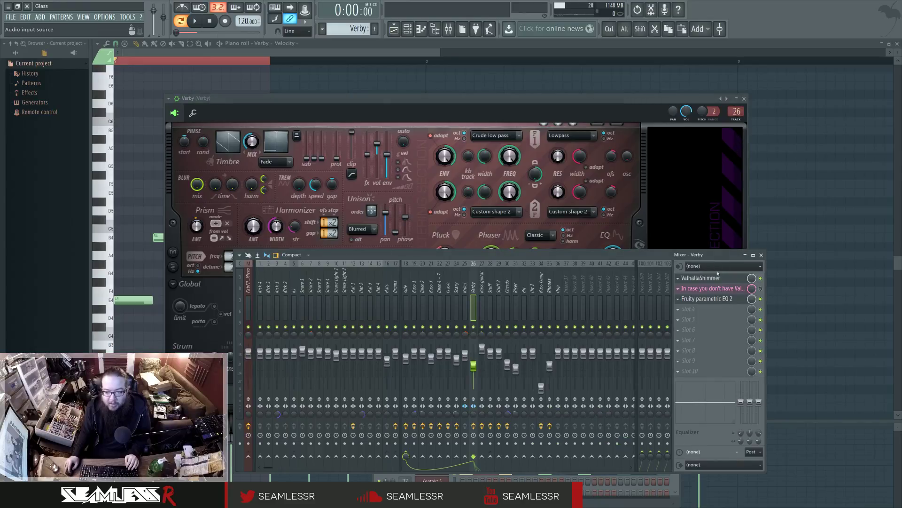
click(724, 279)
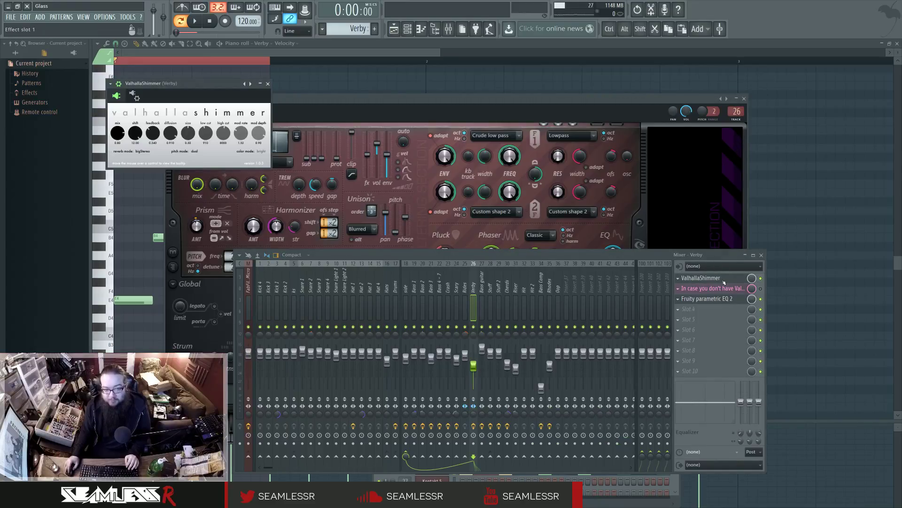
mouse_move(220, 86)
mouse_down()
mouse_move(408, 201)
mouse_move(492, 232)
mouse_up()
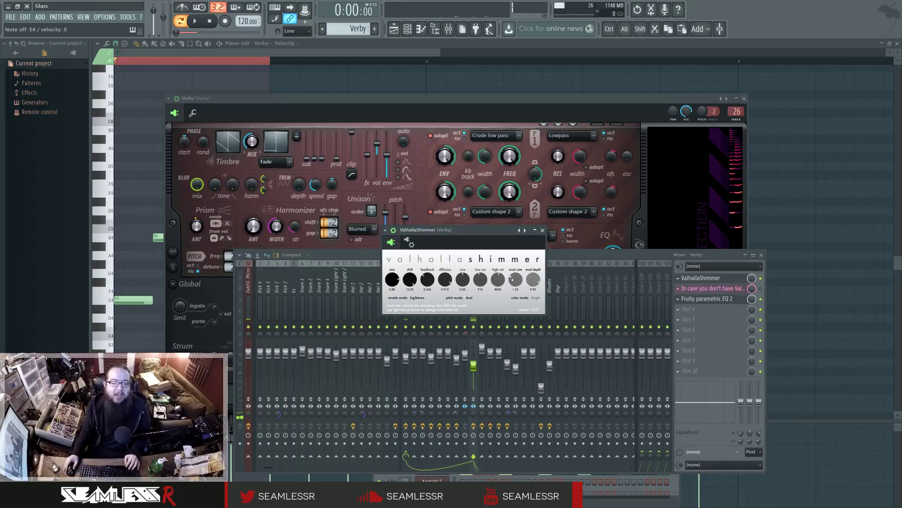
Step: Close ValhallaShimmer and view the Verby track's Fruity parametric EQ 2 and its fallback reverb for missing Valhalla Shimmer, closing each
click(688, 288)
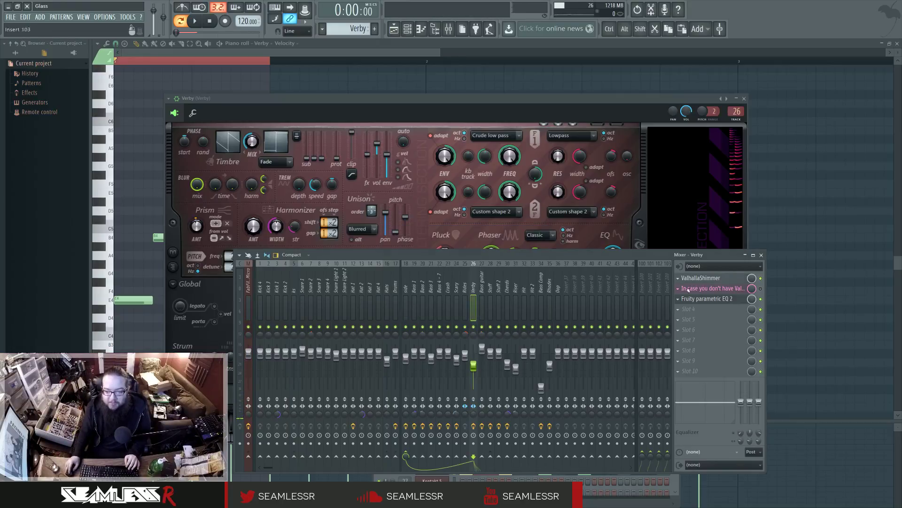
click(726, 299)
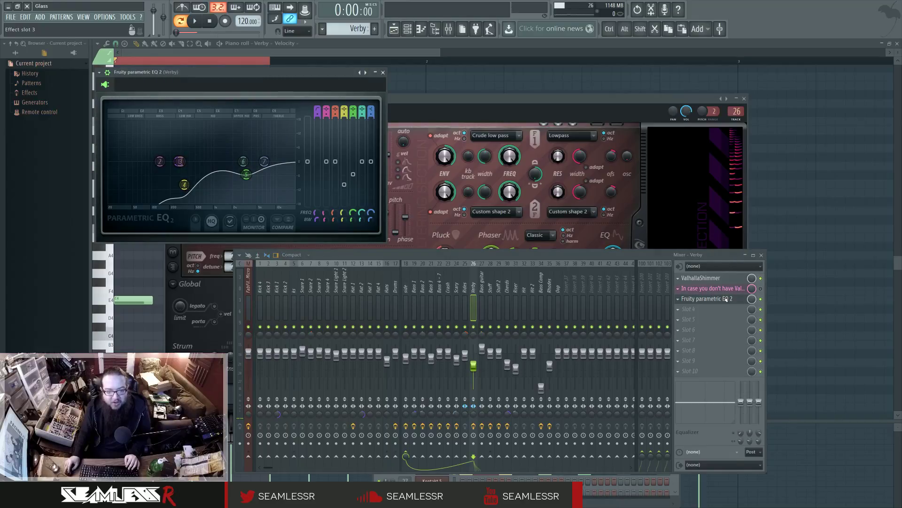
click(726, 300)
click(729, 289)
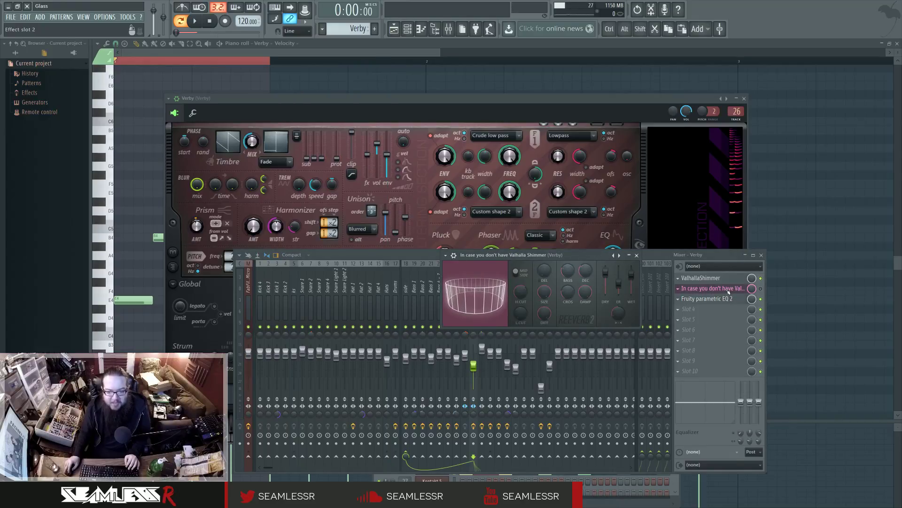
click(729, 289)
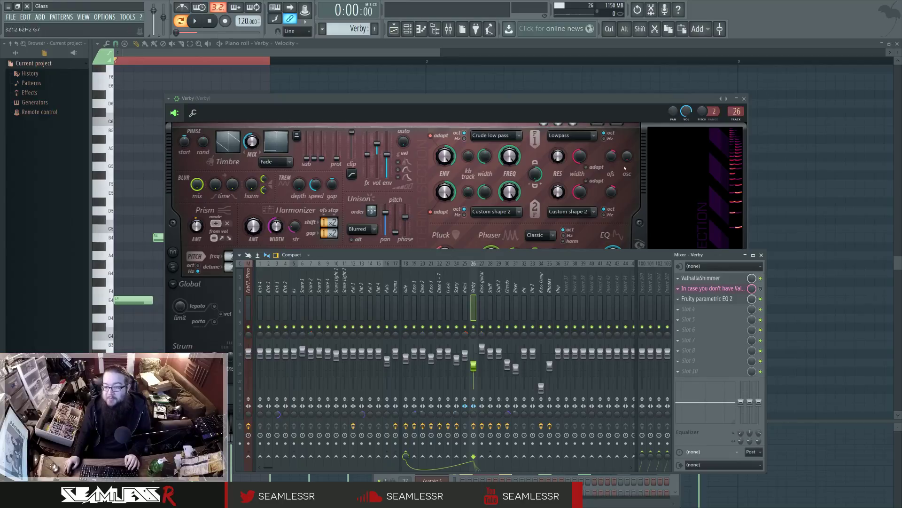
Step: Bring the Verby synth back to the front, play its pattern, stop it and return to the Playlist
click(616, 99)
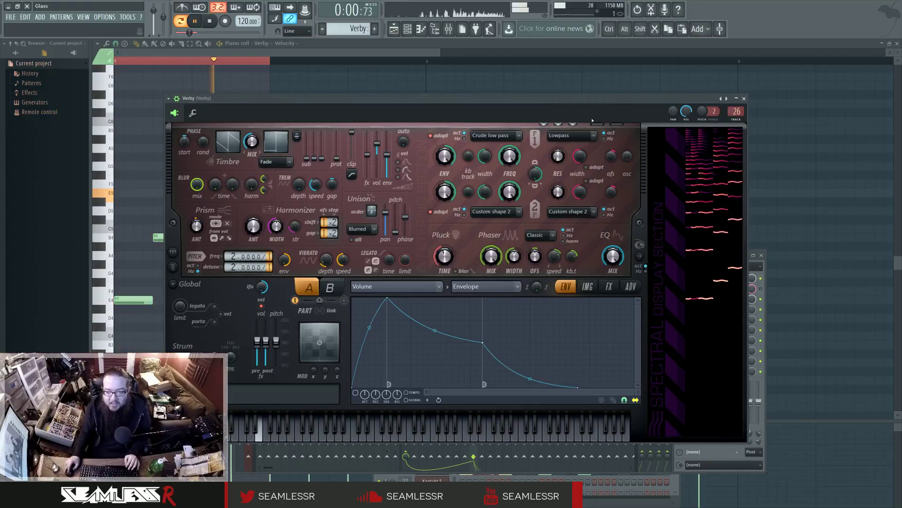
key(space)
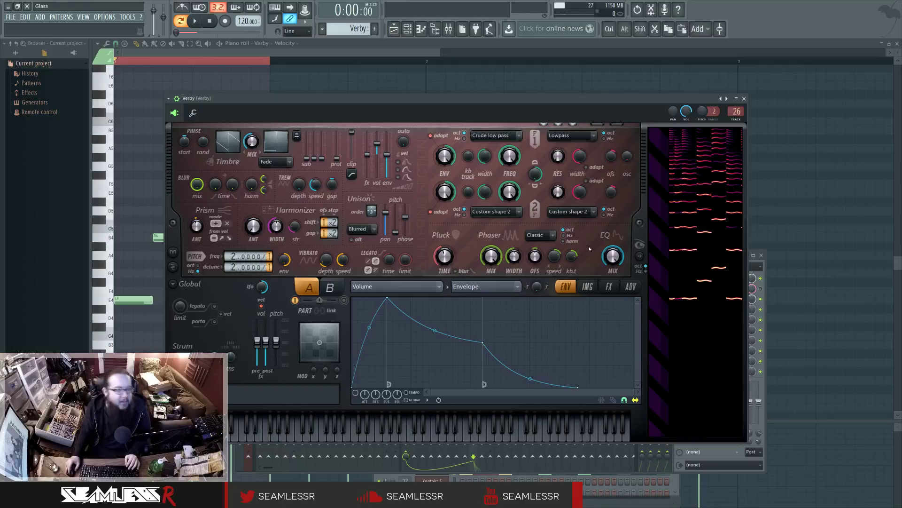
click(394, 29)
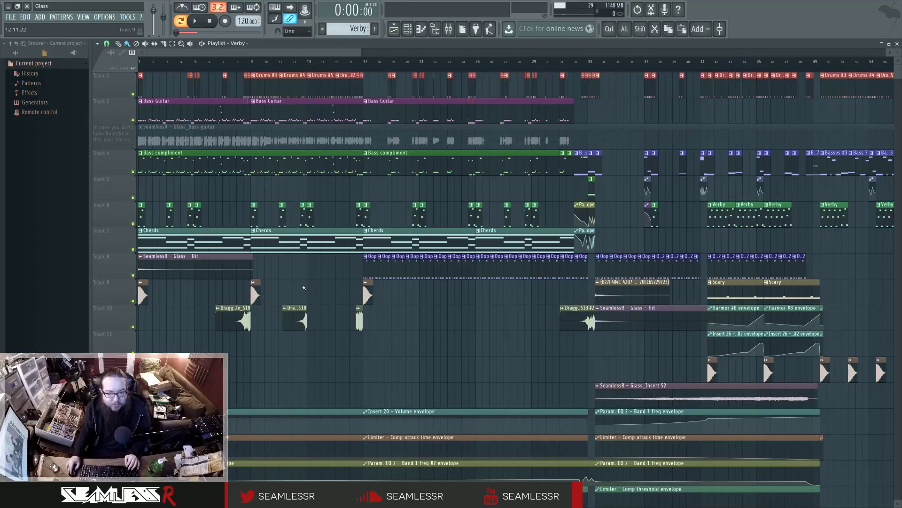
Step: Place the song's playback position at about bar 29 in the Playlist
drag(709, 247, 789, 322)
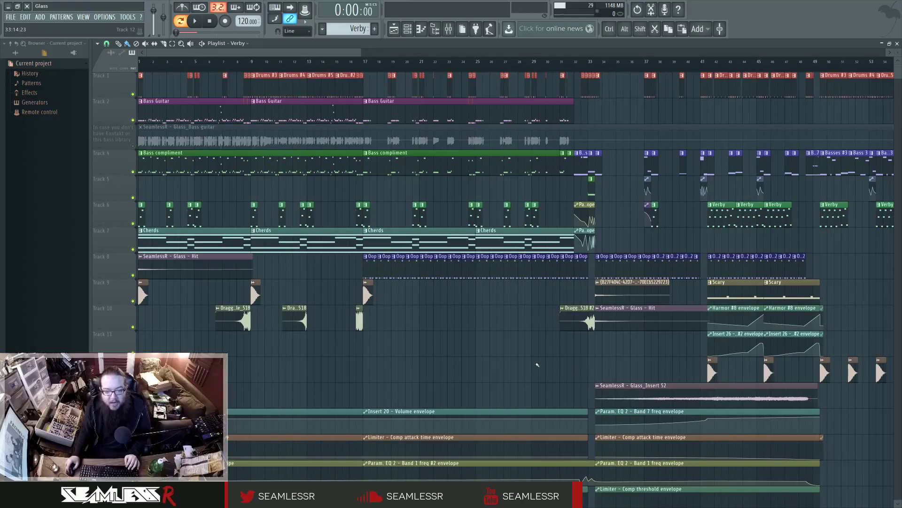
drag(446, 366, 285, 371)
drag(394, 315, 307, 301)
click(439, 62)
drag(359, 227, 395, 227)
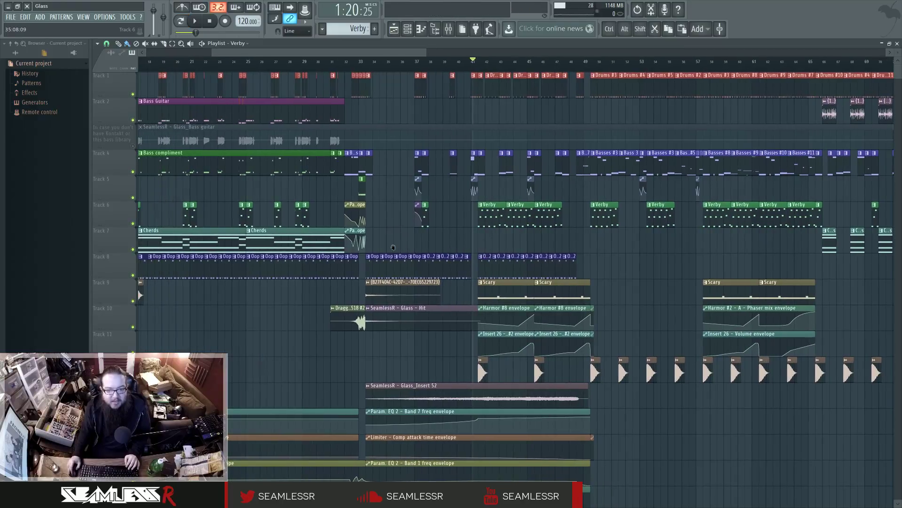
click(353, 61)
click(311, 61)
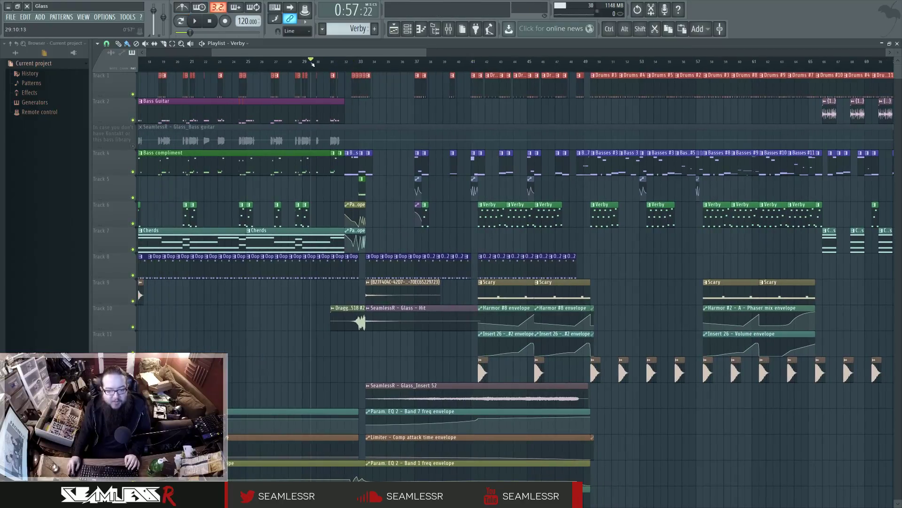
Step: Open the first Dragged sample_518 clip, preview it with Reverse turned off, turn Reverse back on and close the window
drag(155, 292, 325, 290)
double_click(245, 313)
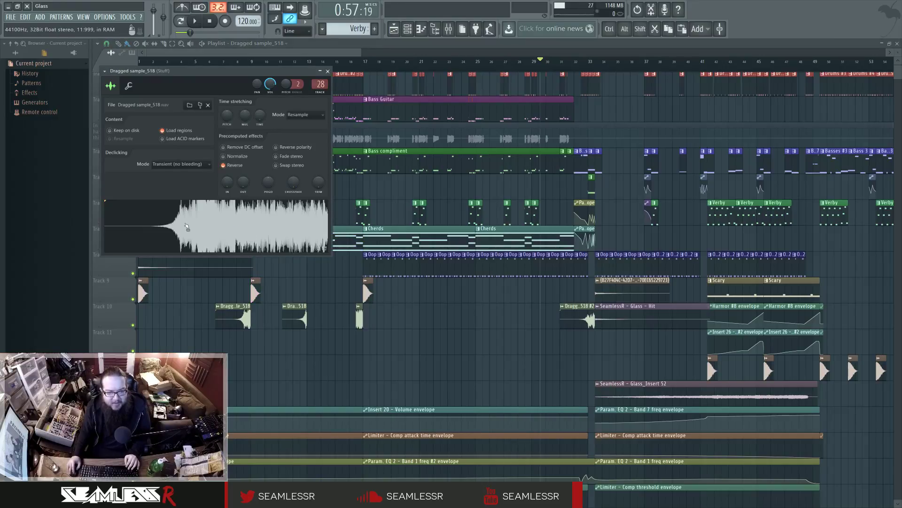
click(224, 166)
click(219, 235)
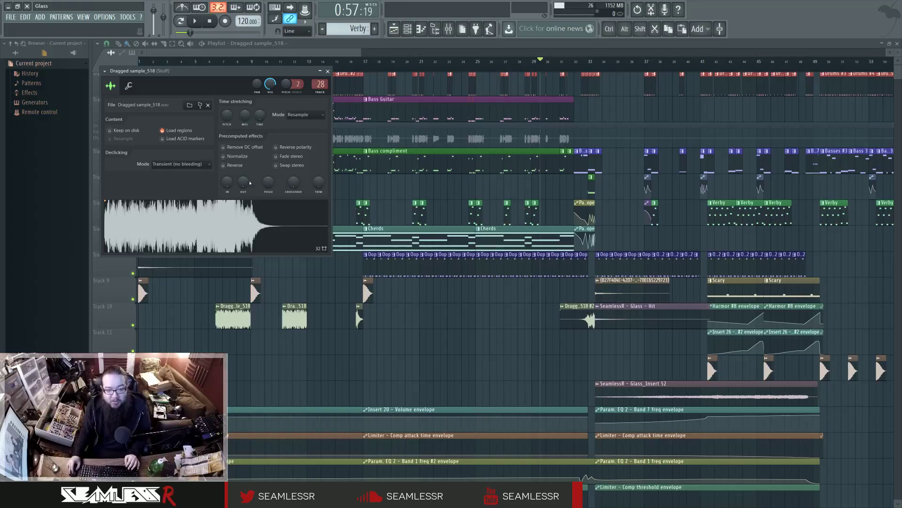
click(223, 165)
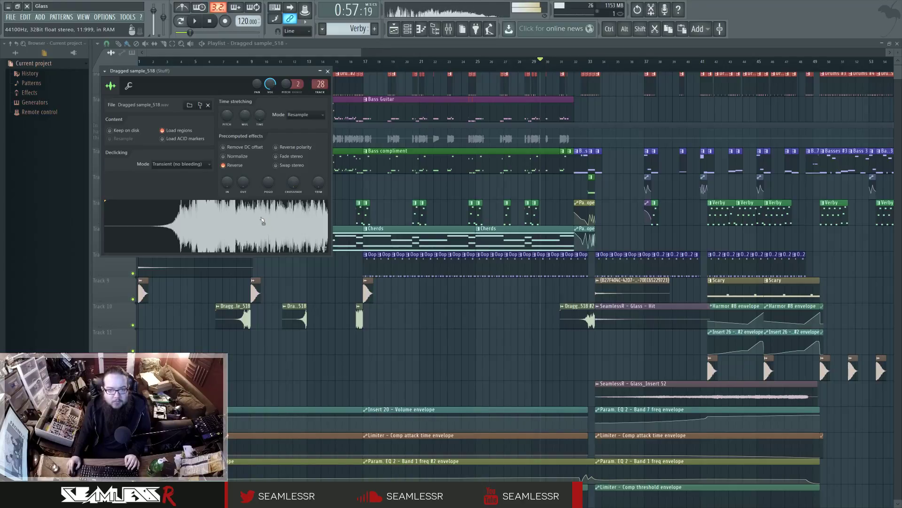
right_click(319, 283)
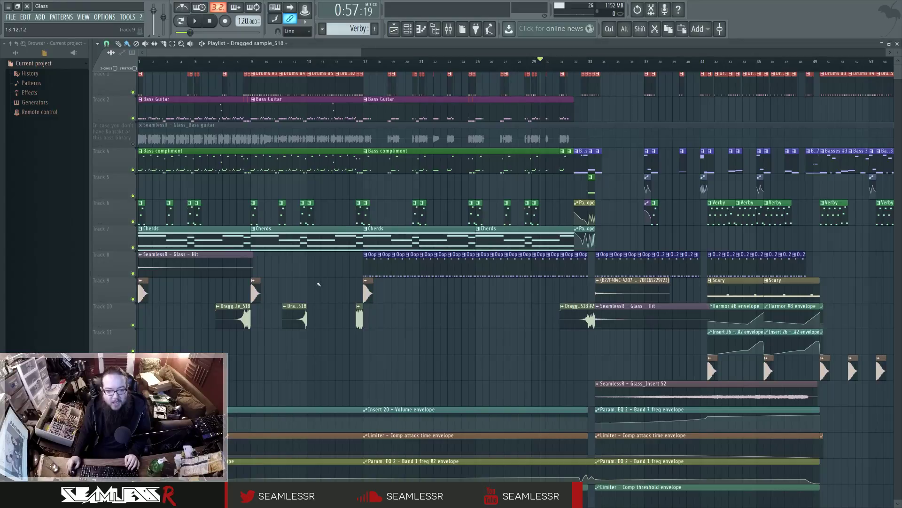
Step: Play the song from about bar 29 up to bar 32 and stop
key(space)
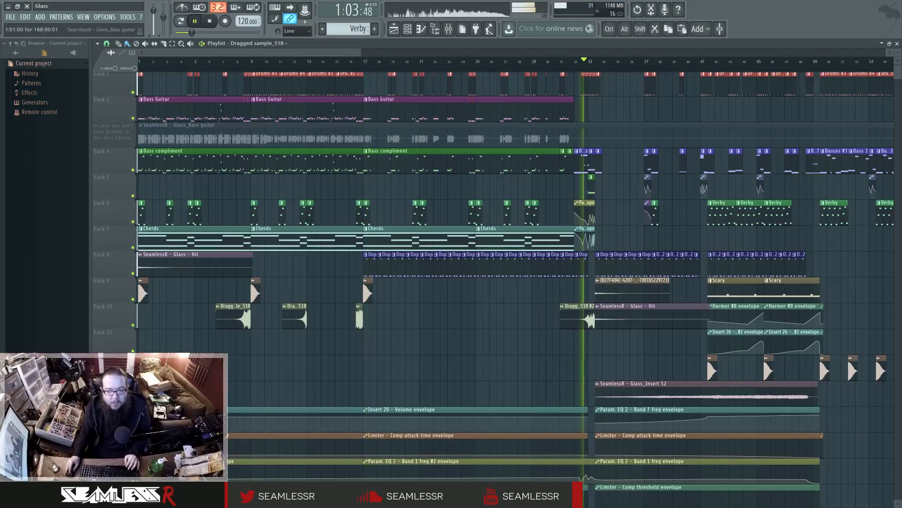
key(space)
ctrl+drag(536, 327, 577, 316)
ctrl+drag(451, 322, 226, 322)
ctrl+click(247, 350)
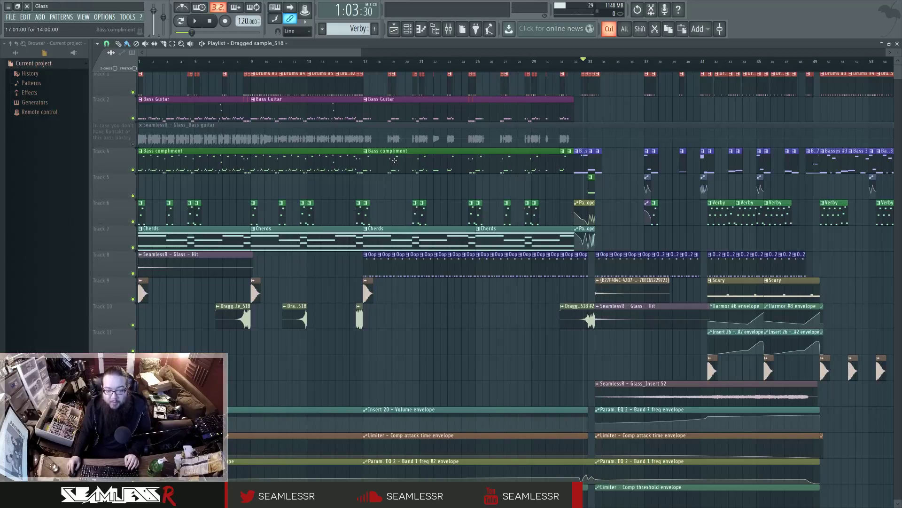
ctrl+click(394, 160)
ctrl+click(391, 194)
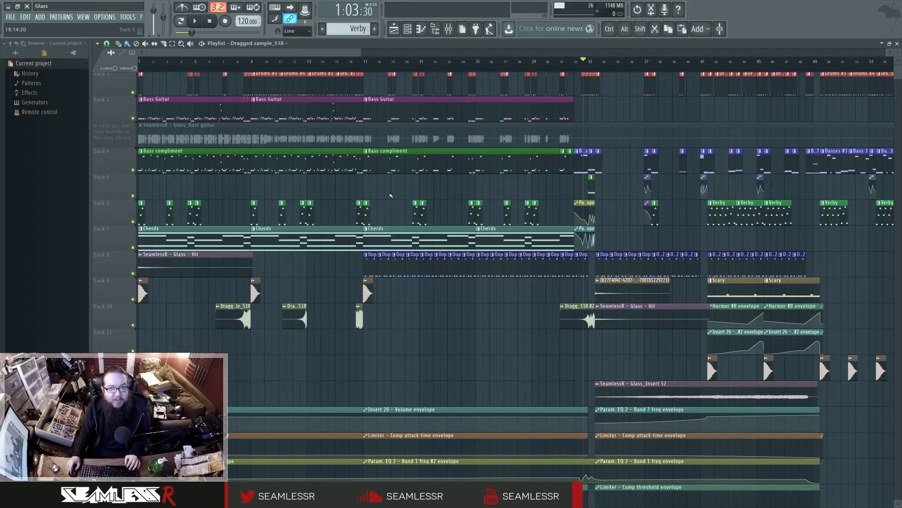
drag(480, 337, 399, 249)
drag(395, 190, 439, 361)
Step: Play the transition from bar 32 into bar 33 in the Playlist and stop
ctrl+scroll(549, 359, up, 6)
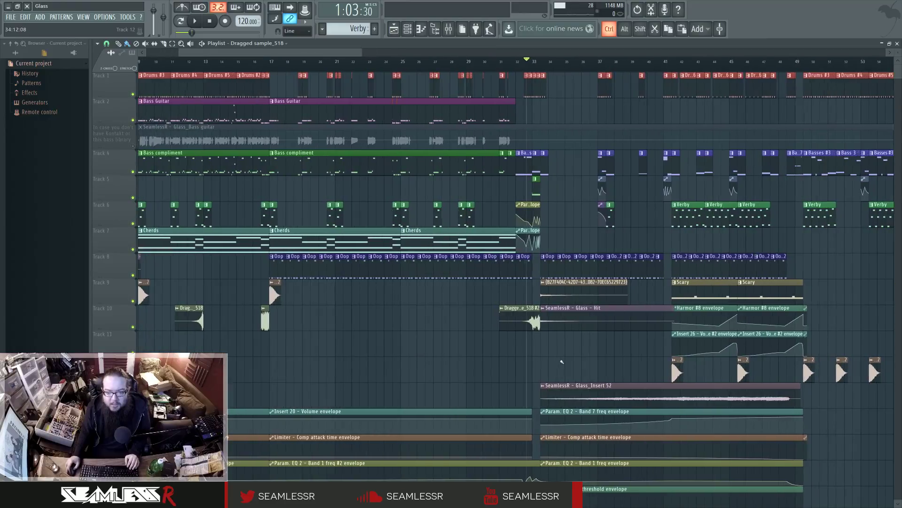
click(462, 61)
key(space)
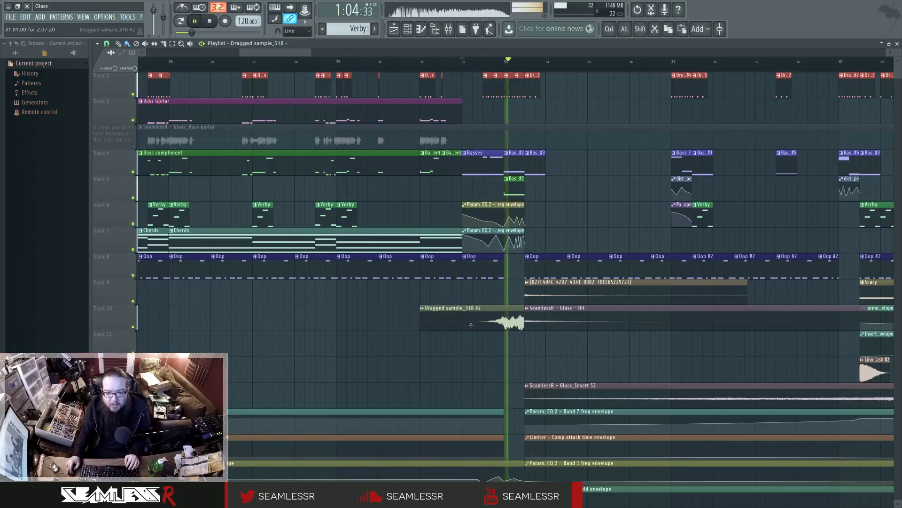
key(space)
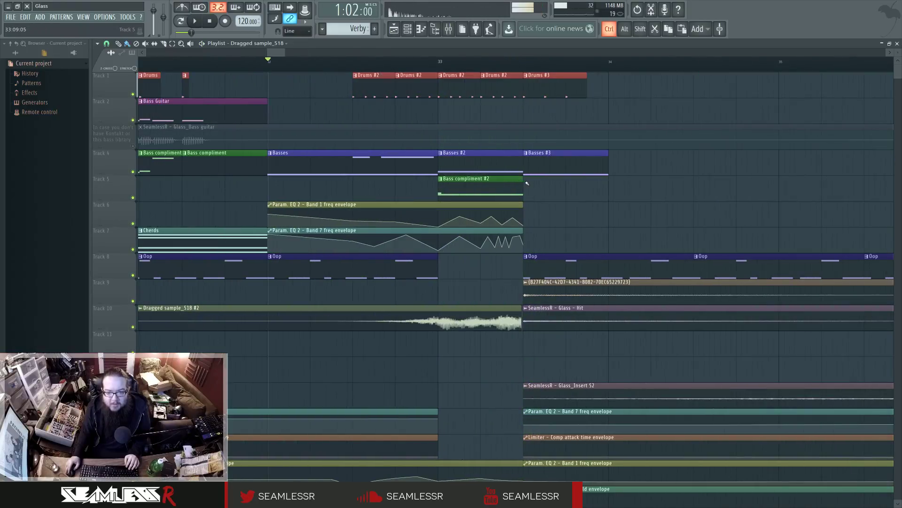
Step: Open the mixer, solo the Bass 4 - 7 track and play the transition from bar 32
scroll(456, 179, up, 4)
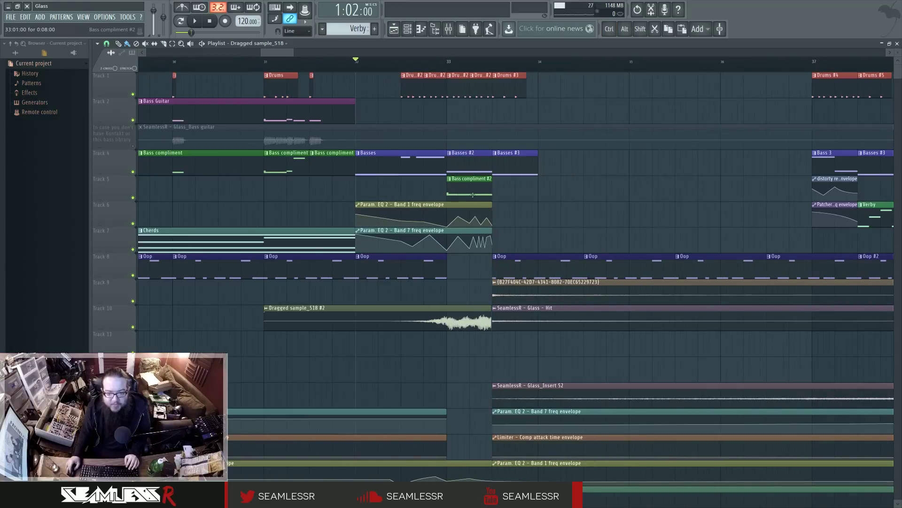
click(449, 32)
key(space)
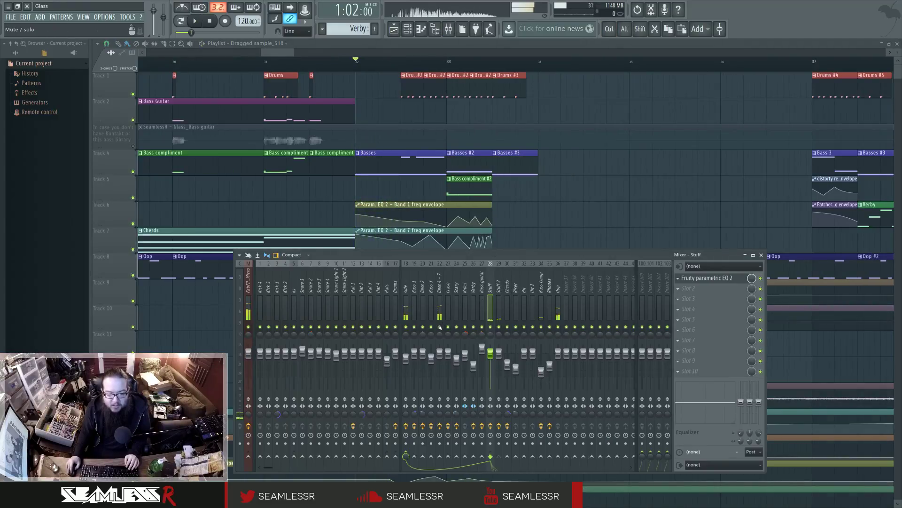
right_click(439, 327)
key(space)
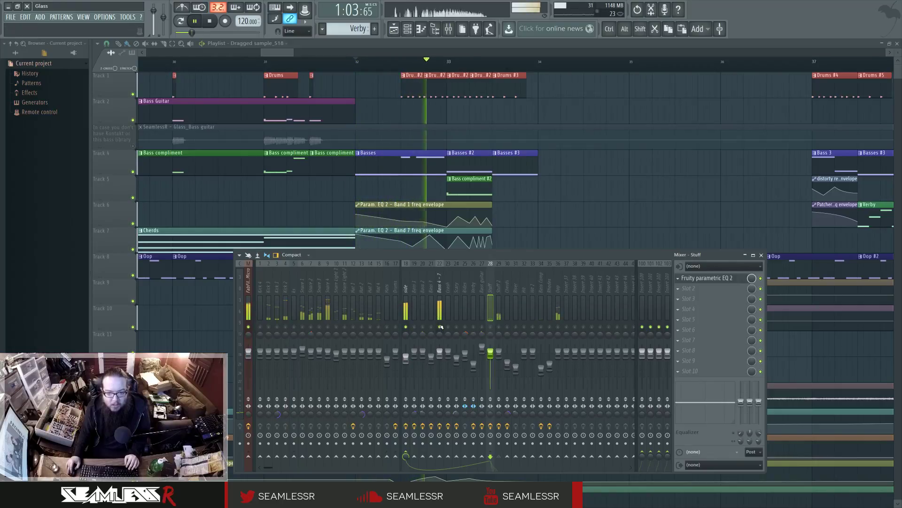
key(space)
key(space)
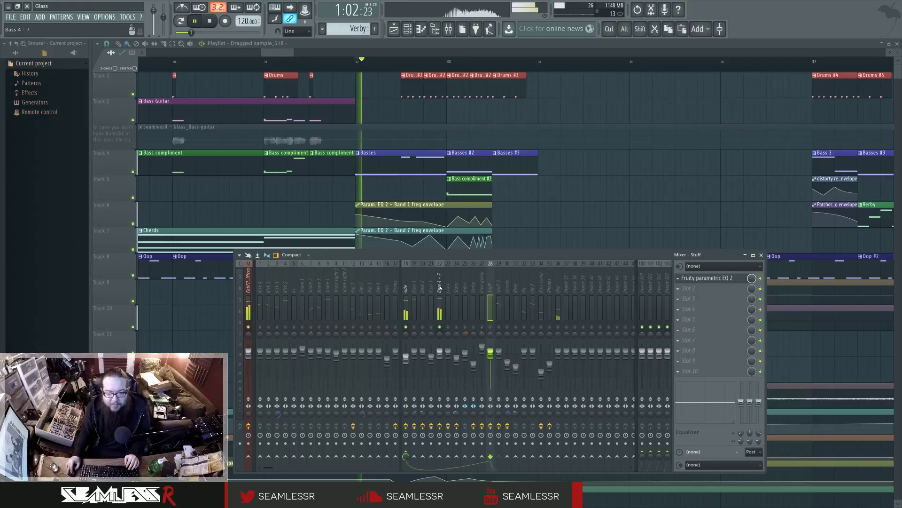
Step: Select the Bass 4 - 7 track, open its Fruity parametric EQ 2, play the transition through it and stop
click(439, 282)
key(space)
click(719, 289)
key(space)
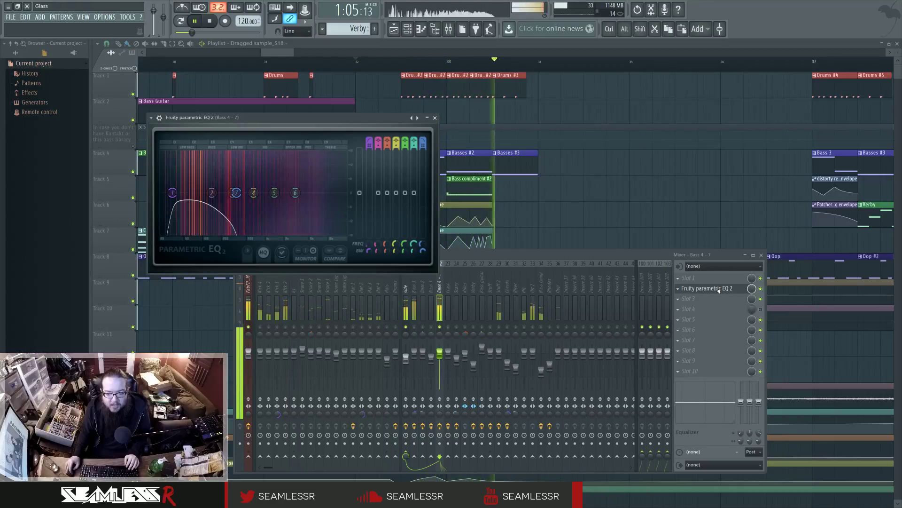
key(space)
Step: Close the open windows and examine the Playlist's automation clips around bar 33, including the Band 1 and Band 7 frequency envelopes
key(F12)
scroll(390, 245, down, 5)
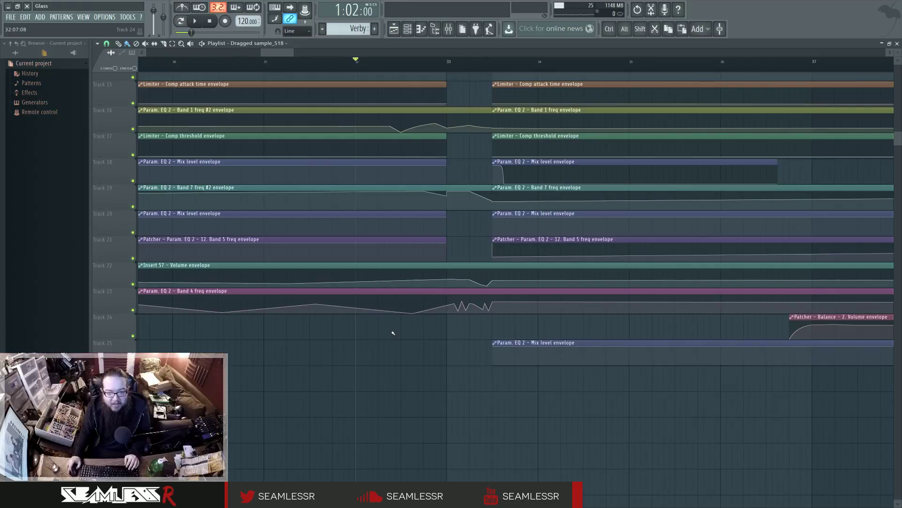
ctrl+scroll(388, 337, down, 3)
ctrl+scroll(388, 337, down, 2)
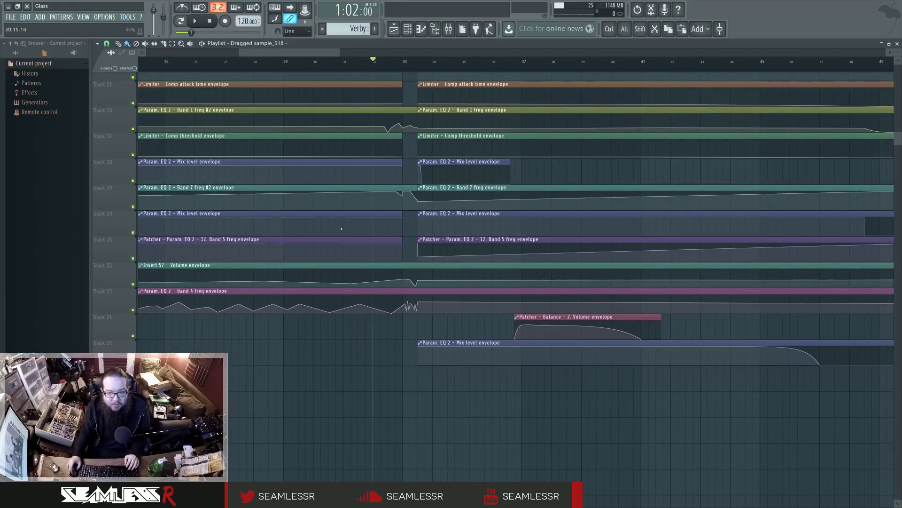
scroll(387, 226, up, 5)
ctrl+scroll(386, 225, up, 4)
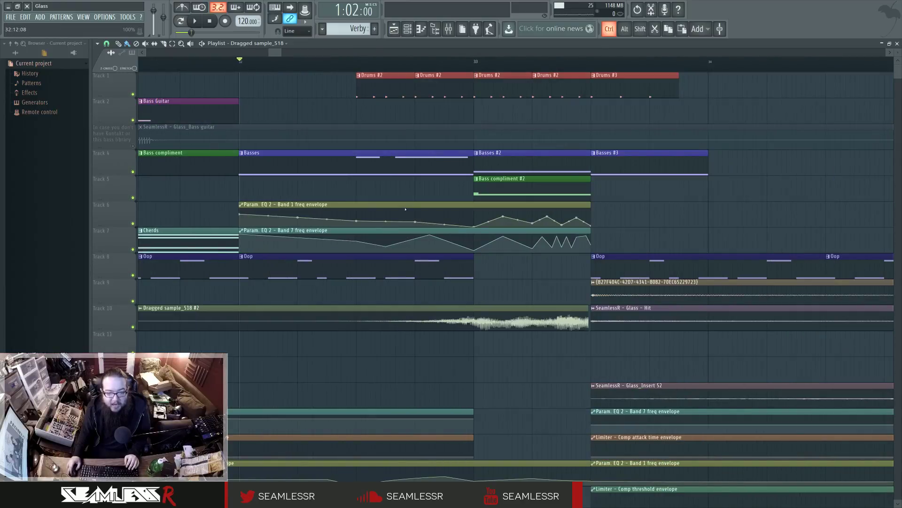
ctrl+scroll(370, 220, down, 2)
Step: Reopen the Bass 4 - 7 track's Fruity parametric EQ 2 and play bars 32 to 33 to watch its automated bands
click(448, 28)
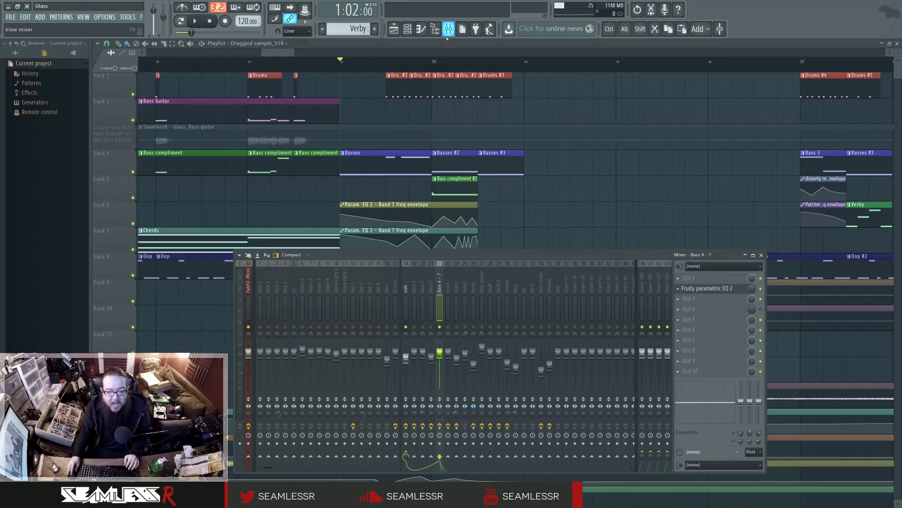
click(707, 288)
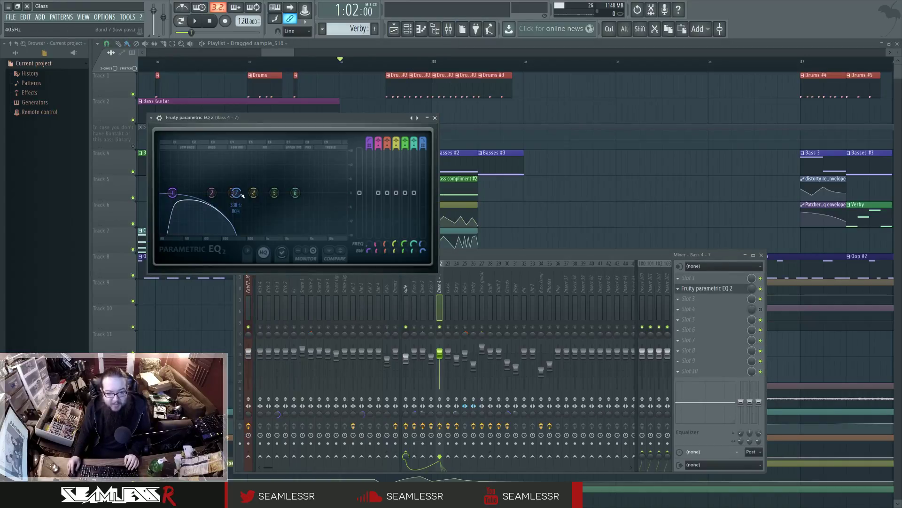
key(space)
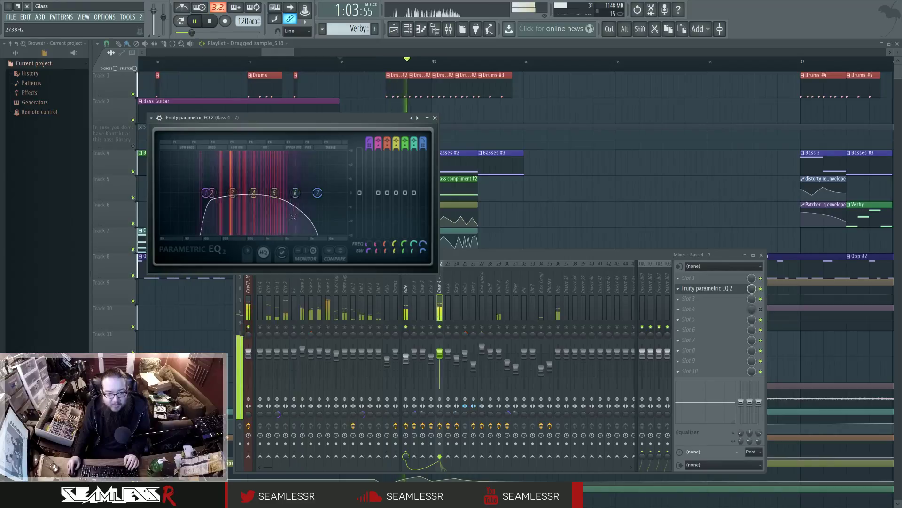
key(space)
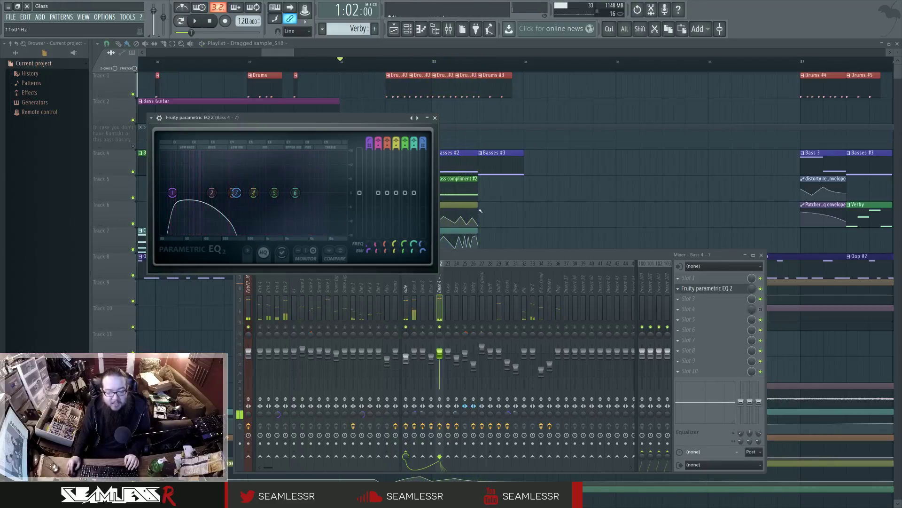
Step: Close the mixer and EQ windows and point out the Basses, Basses #2 and Basses #3 clips in the Playlist
click(440, 290)
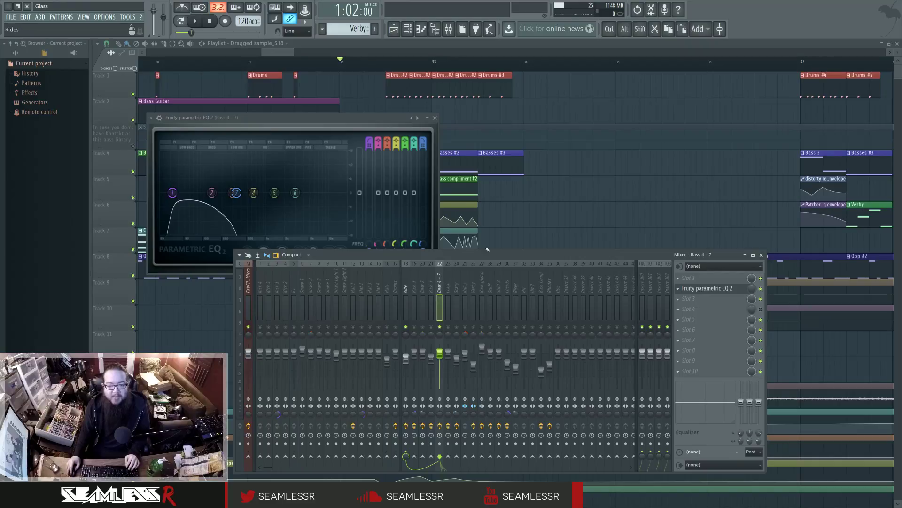
key(F12)
ctrl+click(394, 167)
ctrl+click(453, 166)
click(493, 165)
ctrl+click(512, 186)
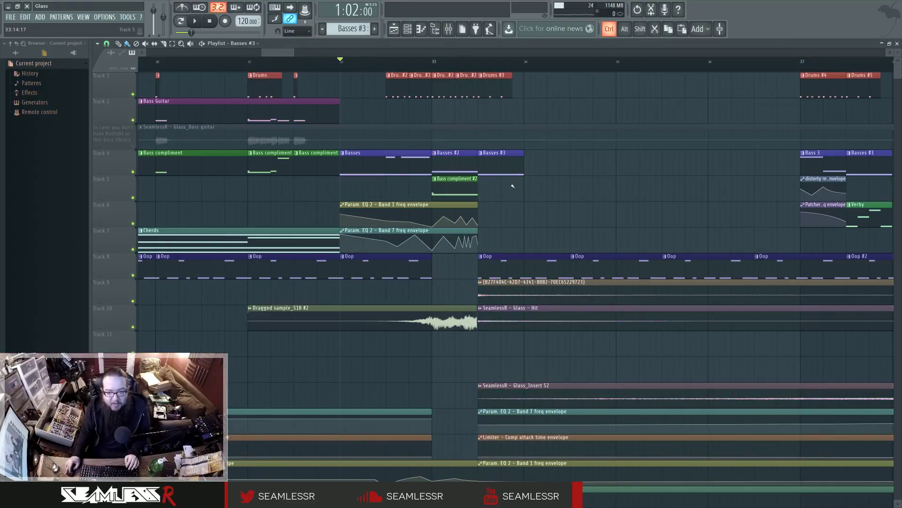
Step: Check the notes and channels used by the Basses and Basses #2 patterns, returning to the Playlist after each
double_click(398, 159)
click(408, 29)
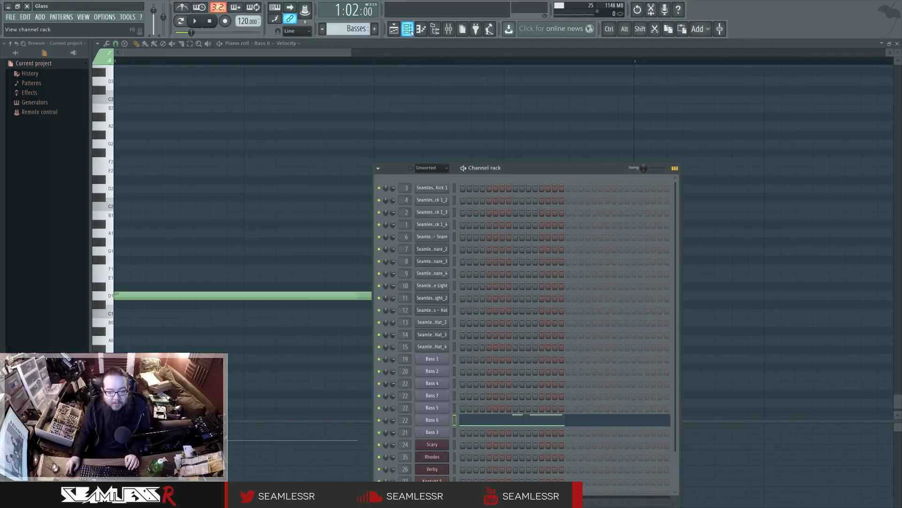
click(409, 30)
click(394, 30)
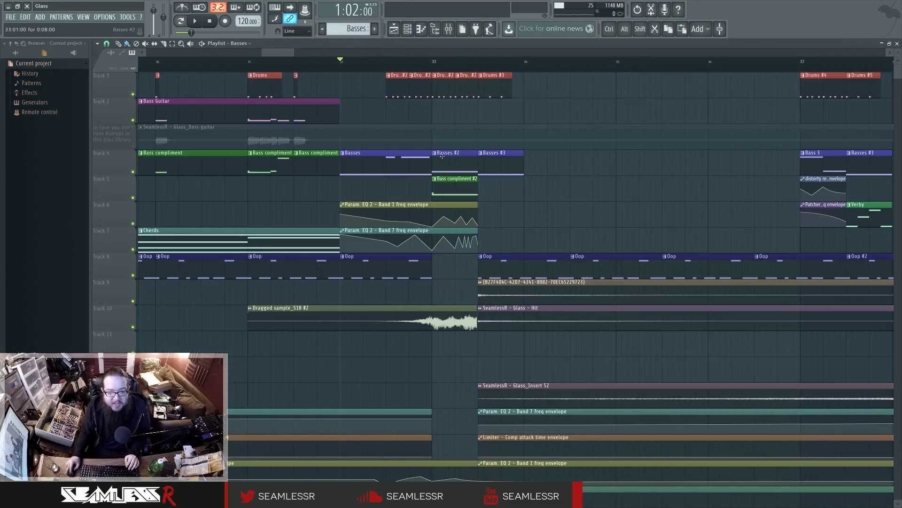
double_click(449, 160)
click(408, 29)
click(408, 30)
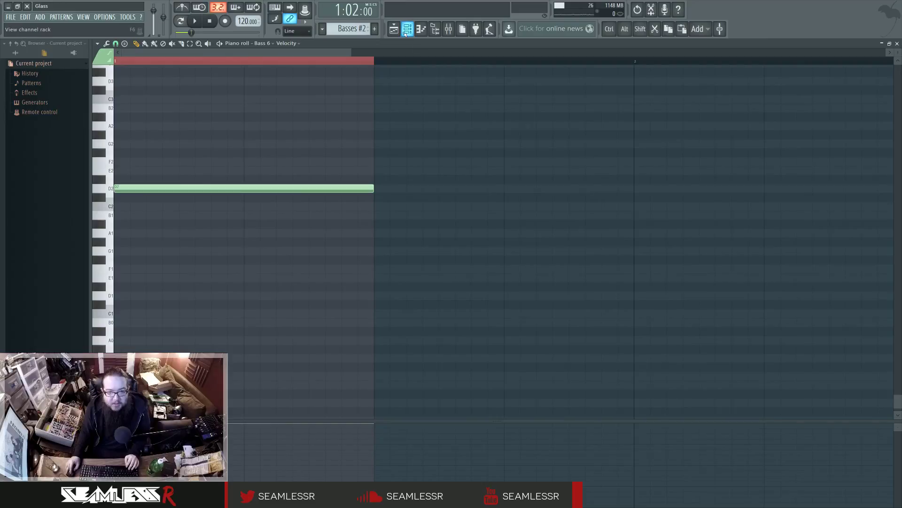
click(394, 29)
Step: Inspect the Basses #3 pattern's notes and channels, and go back to the Playlist
click(497, 161)
double_click(496, 161)
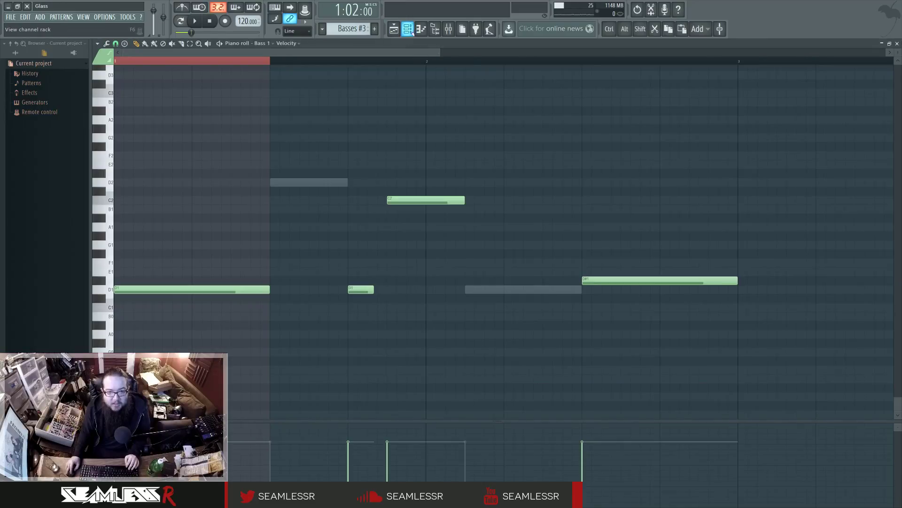
click(408, 29)
click(408, 29)
click(395, 29)
Step: Move the playhead to the middle of bar 33, play briefly with the mixer open, stop and close the mixer
click(477, 59)
click(449, 29)
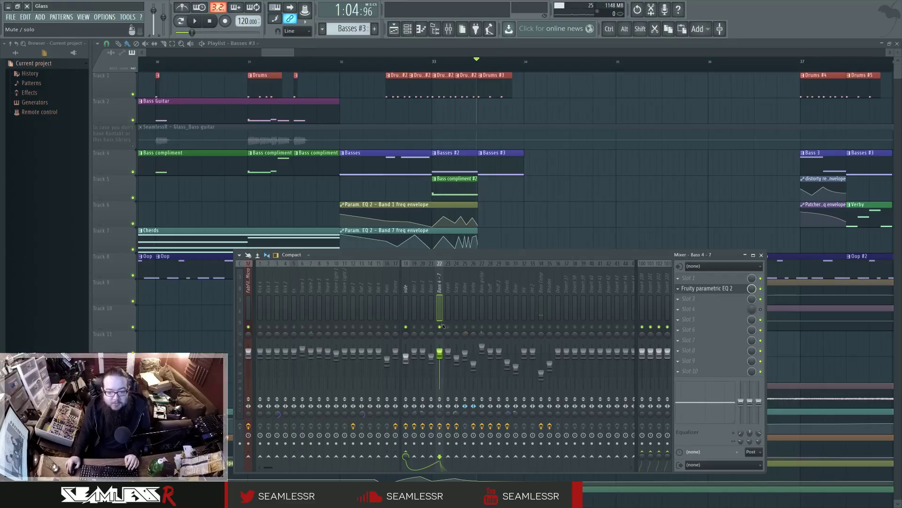
key(space)
key(space)
key(F9)
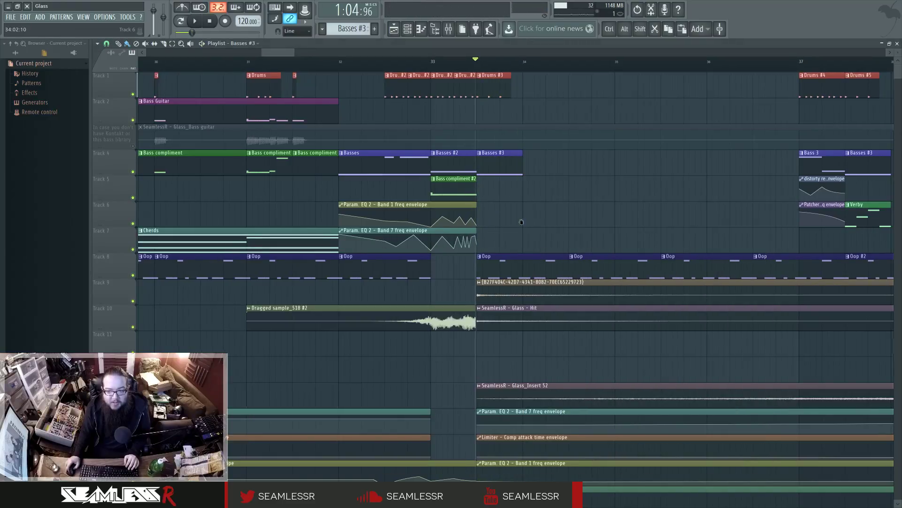
Step: Open the Oop pattern from the Playlist in the Piano roll and play it briefly
scroll(296, 290, down, 5)
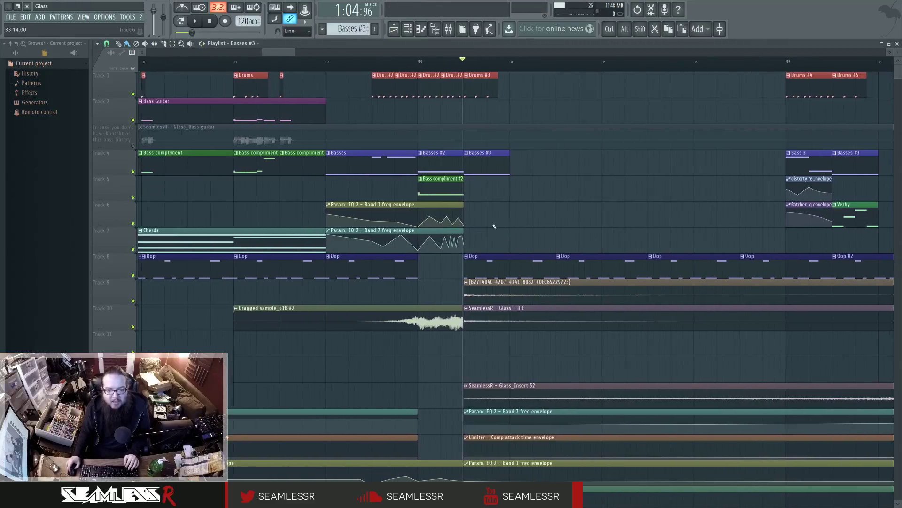
scroll(296, 290, down, 1)
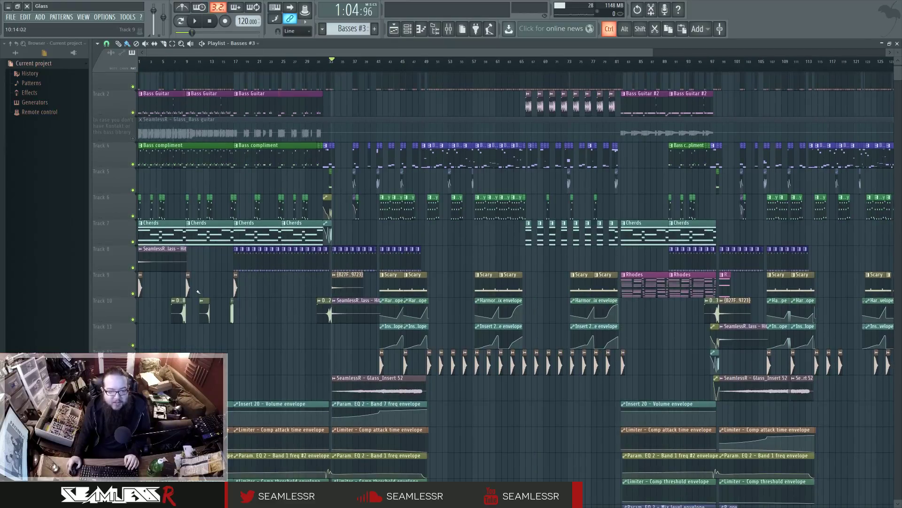
scroll(231, 256, up, 4)
double_click(533, 259)
key(space)
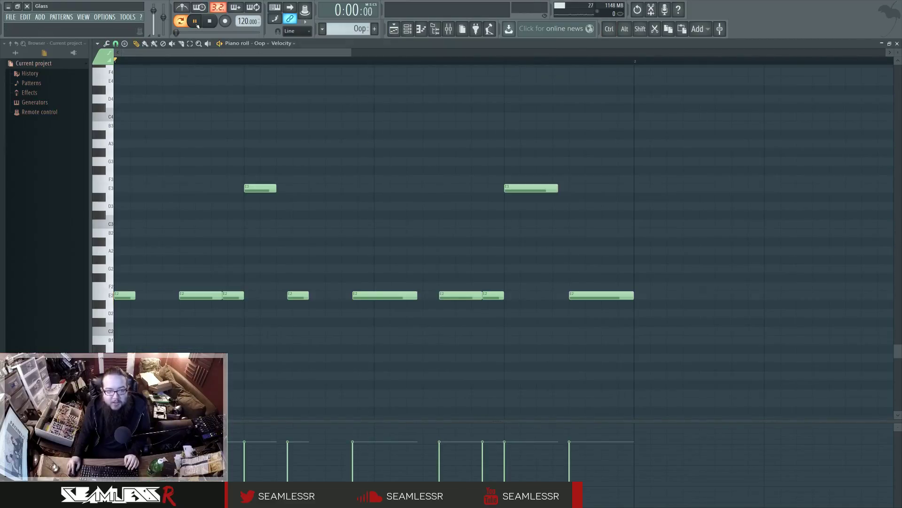
key(space)
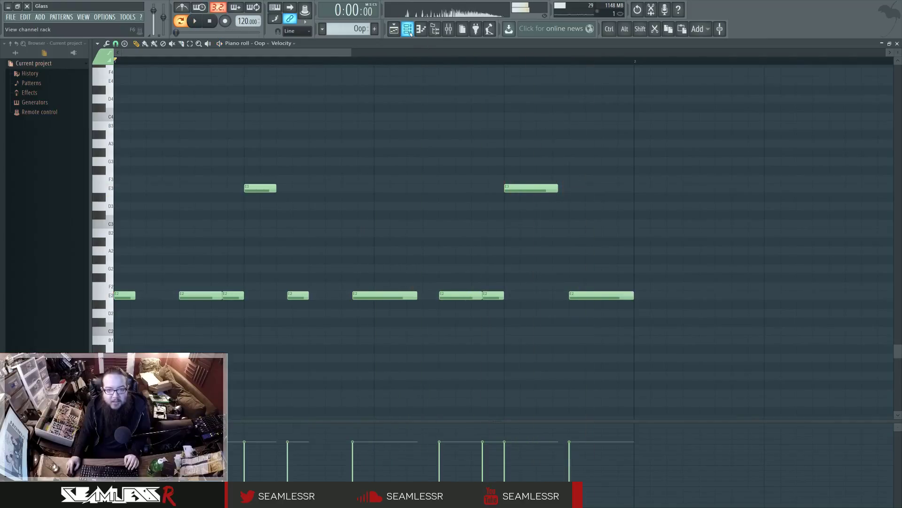
Step: Open the Oop channel's Patcher, view the Harmor synth inside it and close the synth window
click(427, 32)
scroll(447, 321, down, 2)
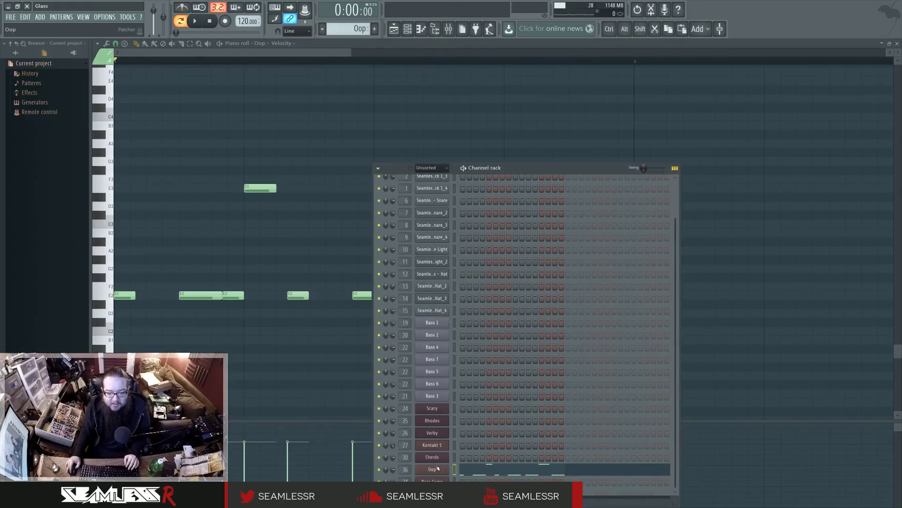
click(446, 469)
double_click(337, 245)
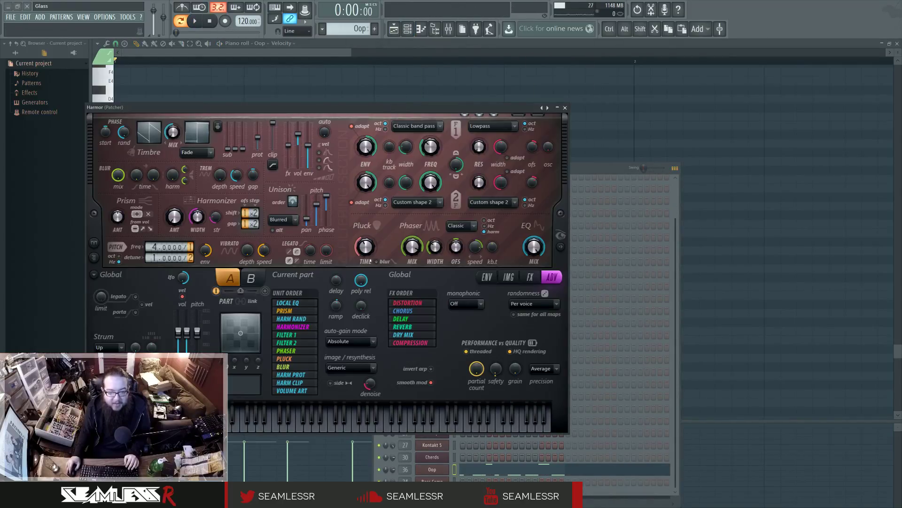
drag(327, 112, 406, 113)
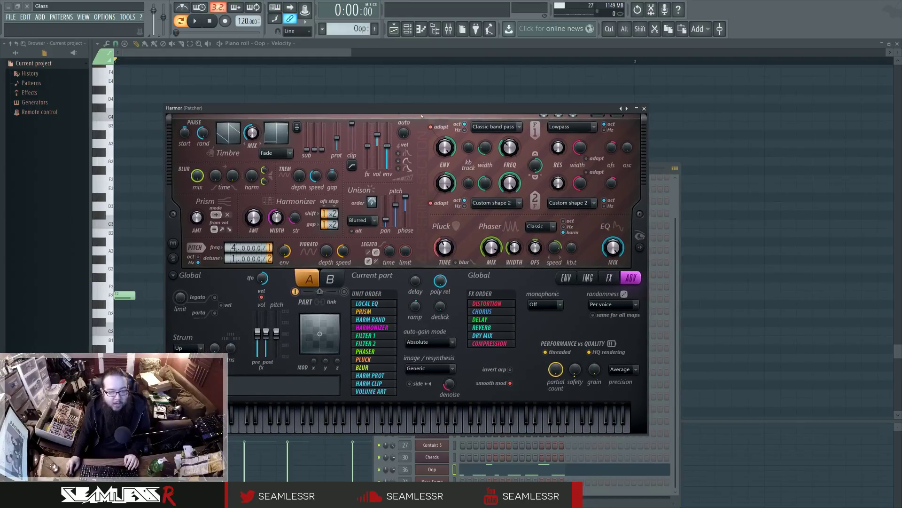
click(644, 108)
Step: Open Param. EQ 2 in the Oop Patcher, play the pattern through it, stop and close the EQ
double_click(409, 243)
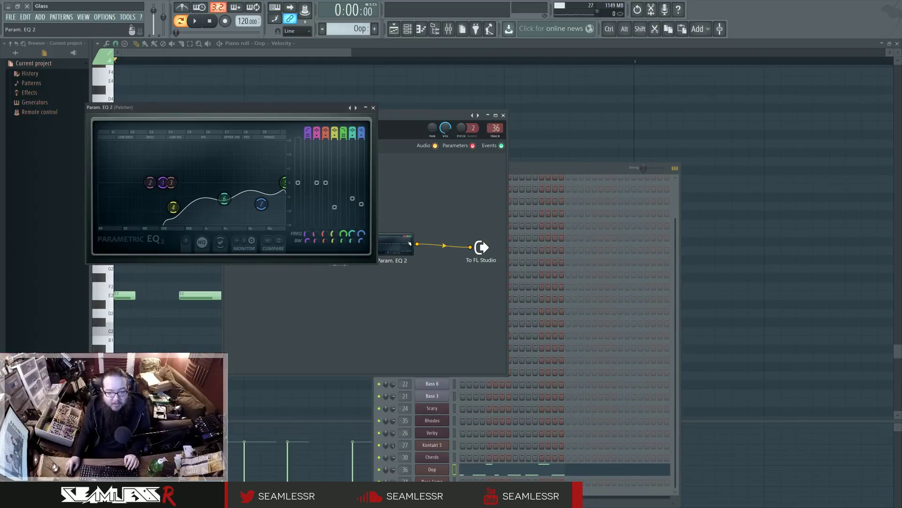
click(194, 22)
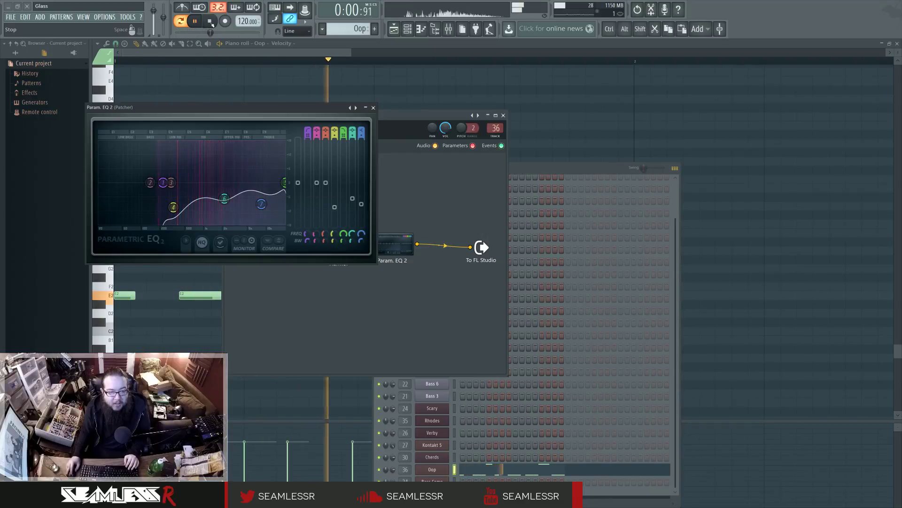
click(210, 21)
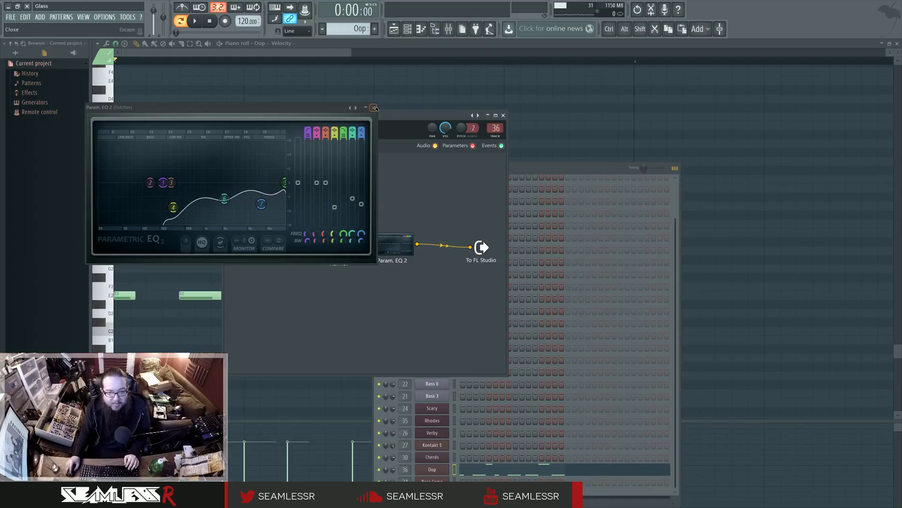
click(373, 108)
Step: Reopen Oop's Harmor, show its spectral display and play test notes to watch the harmonics
click(339, 243)
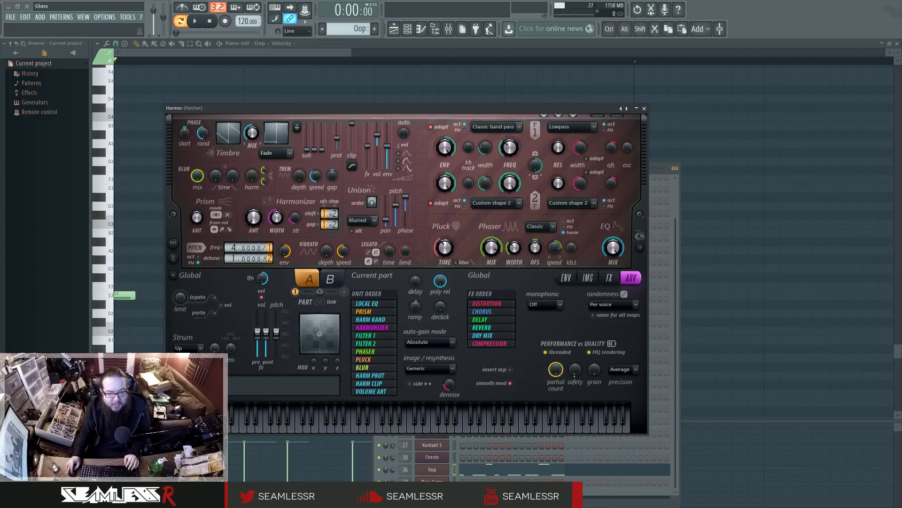
click(640, 247)
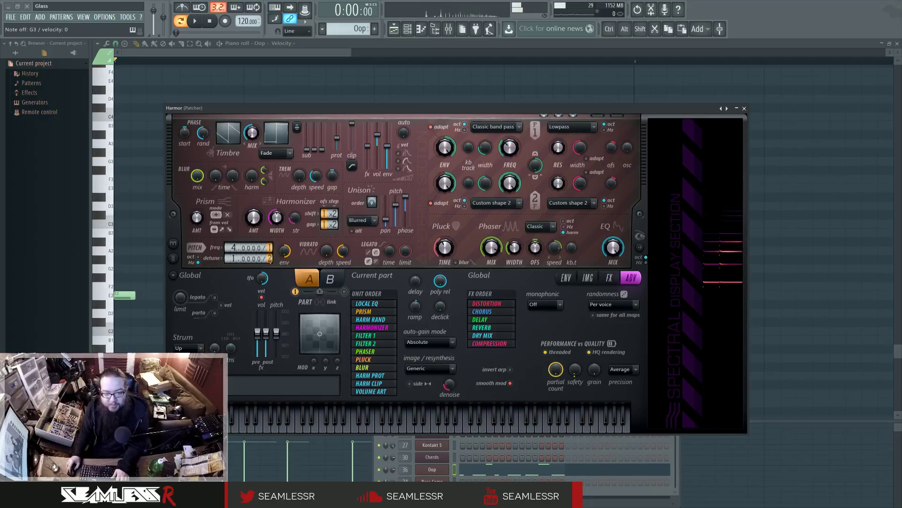
mouse_move(270, 261)
mouse_down()
mouse_move(271, 239)
mouse_move(270, 260)
mouse_up()
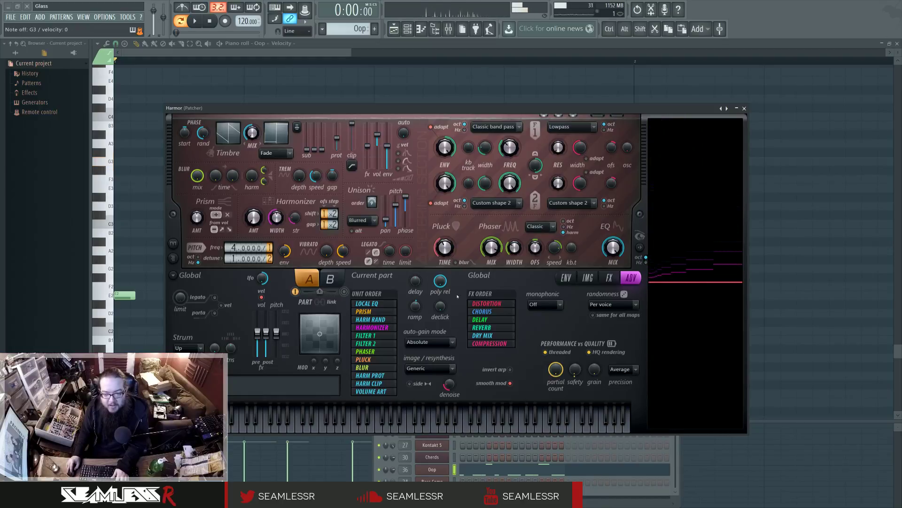
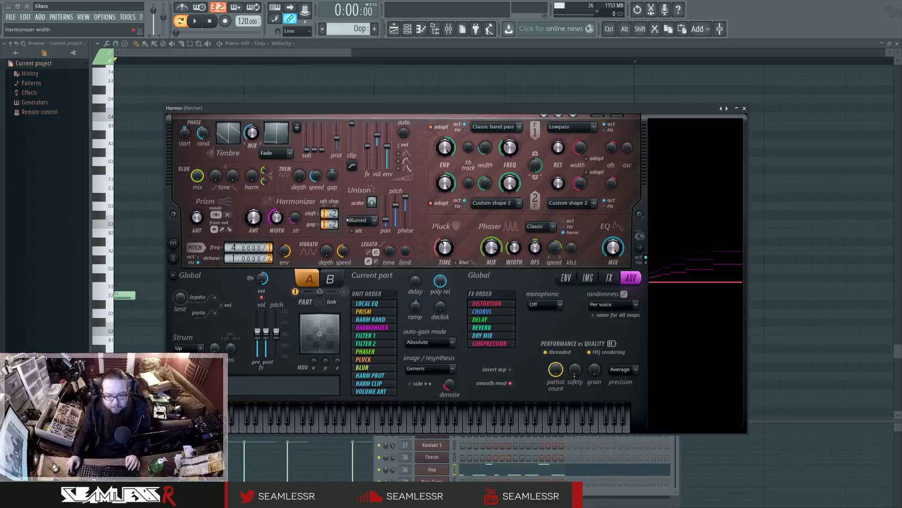
Step: Show Harmor's Harmonic unison pitch shape and play the Oop pattern briefly to hear it
click(566, 278)
click(432, 278)
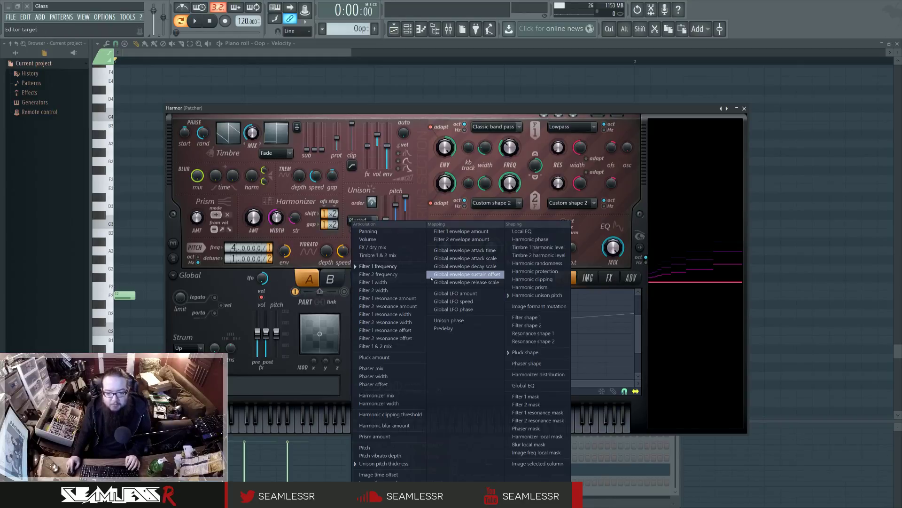
click(538, 295)
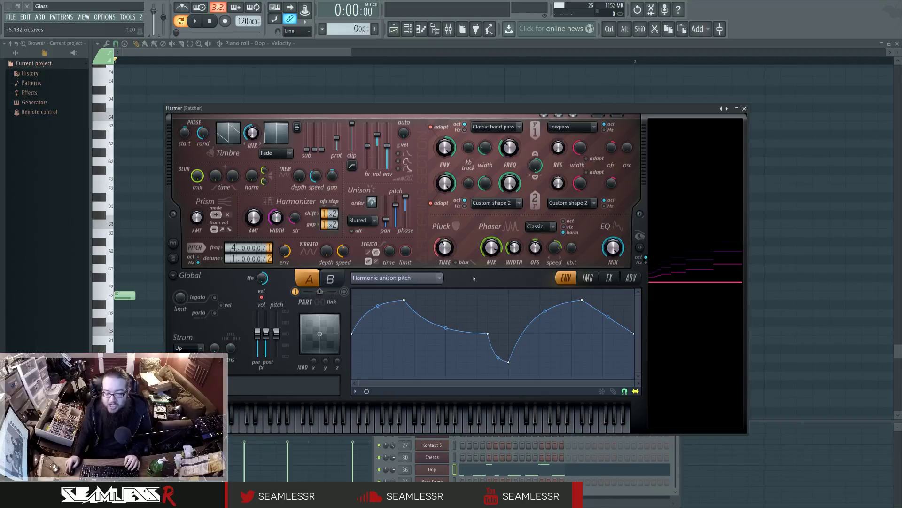
click(195, 20)
click(210, 21)
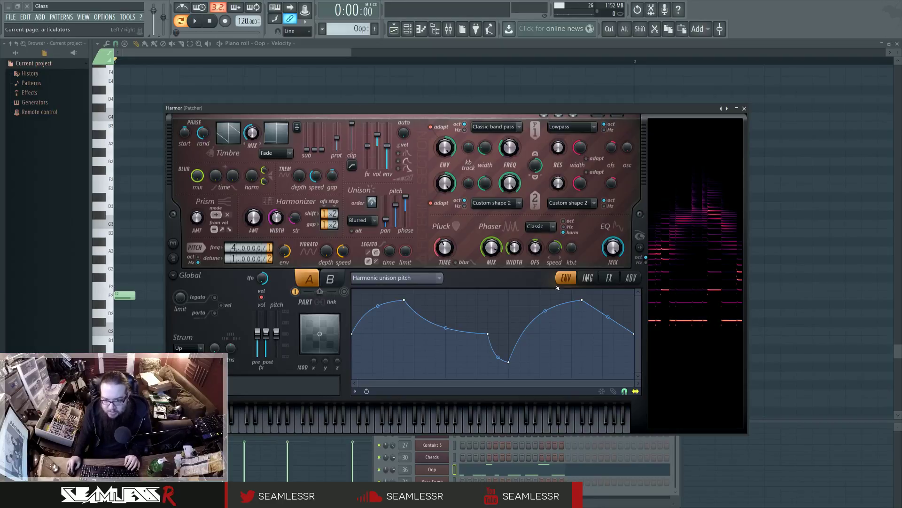
Step: View the effects settings of Oop's Harmor and show its Pluck shape graph
click(609, 277)
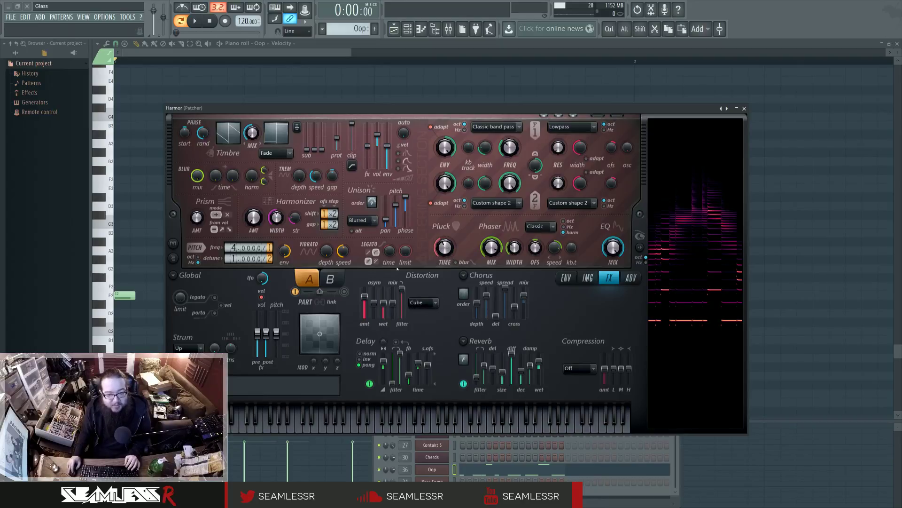
click(566, 279)
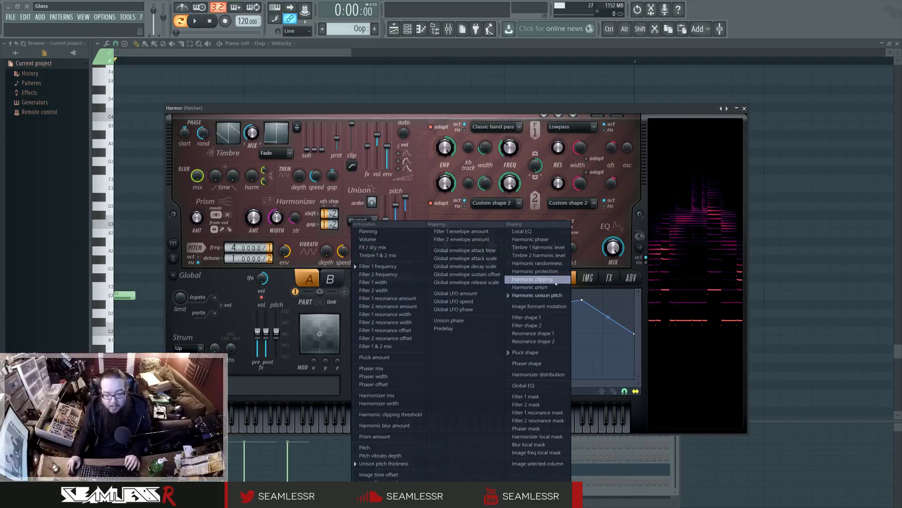
click(527, 352)
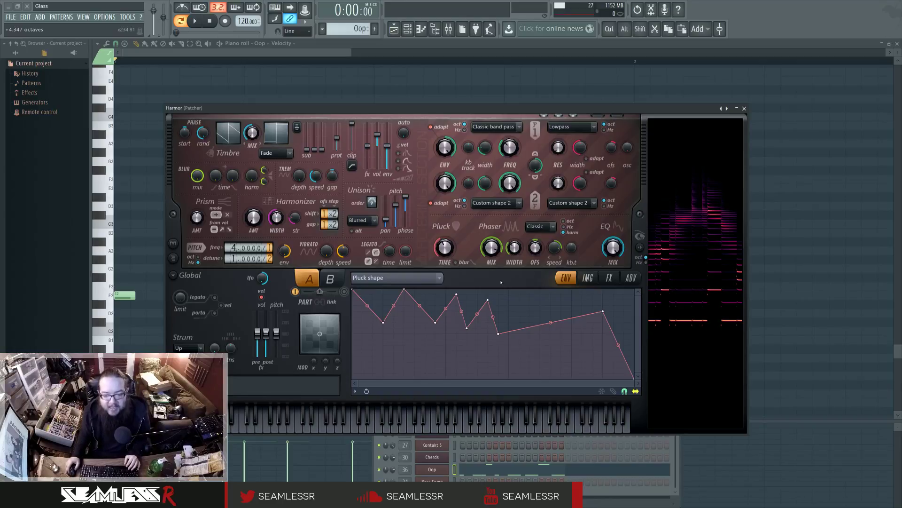
Step: Add a new Harmor instance to the project, close Oop's Harmor and move the new synth's window into clear view
key(F8)
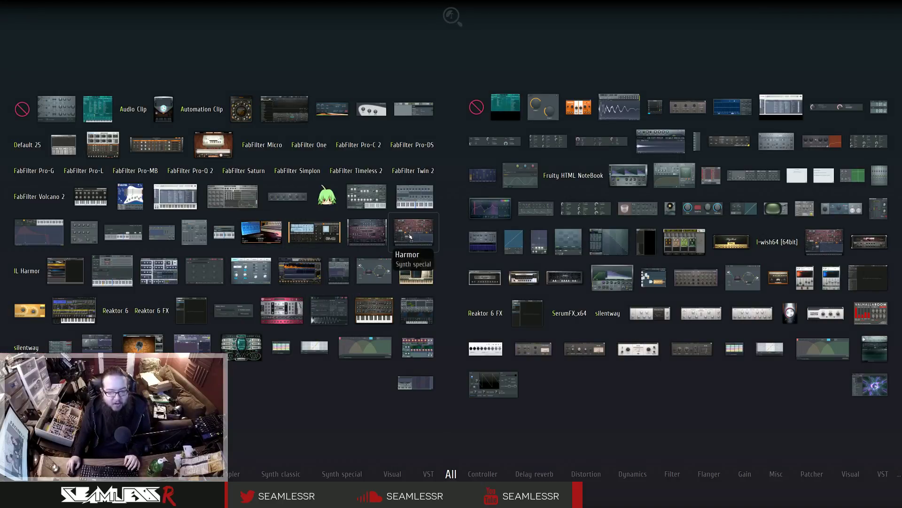
key(Escape)
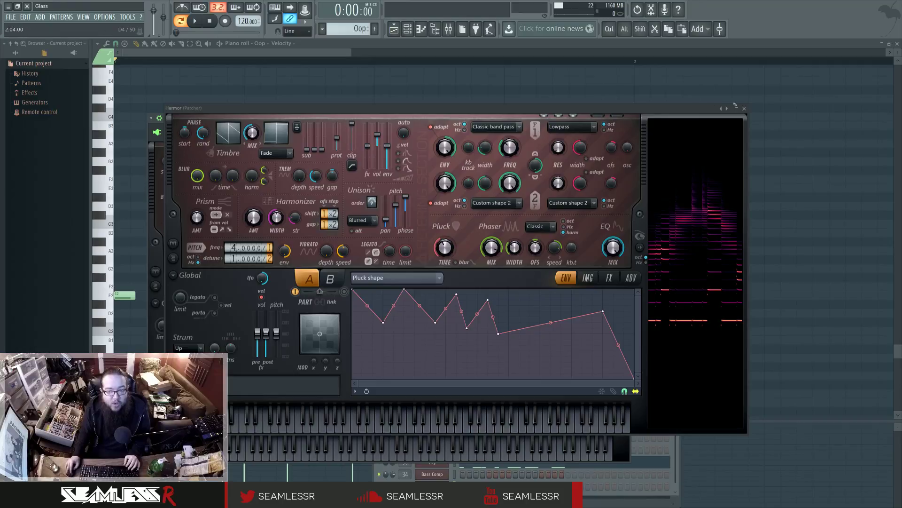
click(744, 108)
drag(389, 122, 542, 91)
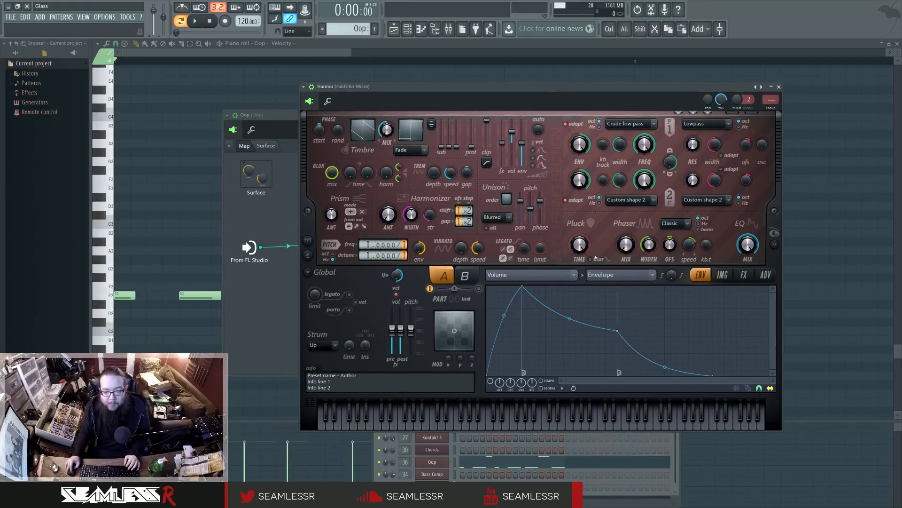
drag(581, 90, 504, 106)
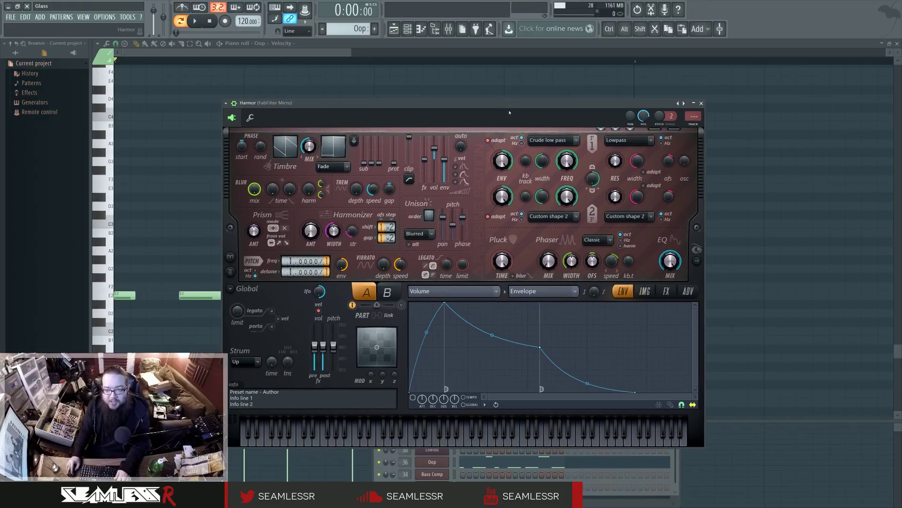
Step: Show the new Harmor's spectral display, play test notes and bring up its Pluck shape graph
click(697, 261)
click(697, 261)
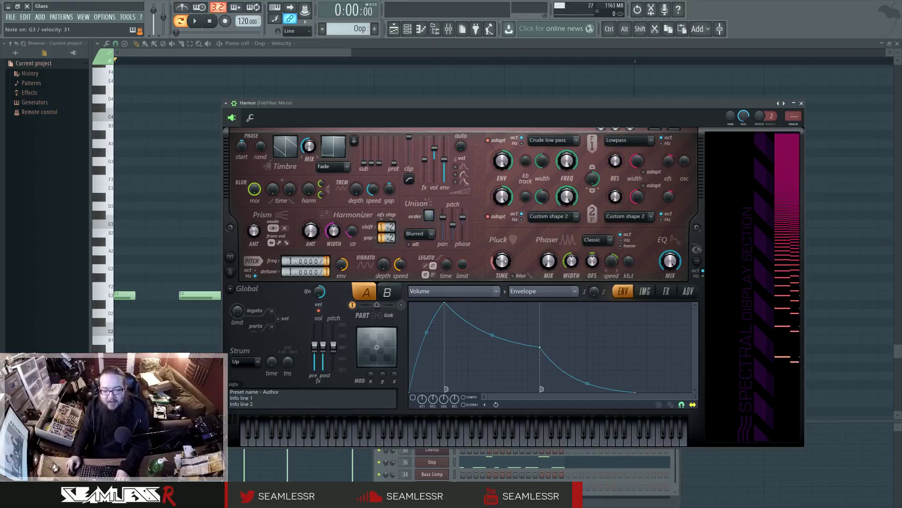
click(451, 291)
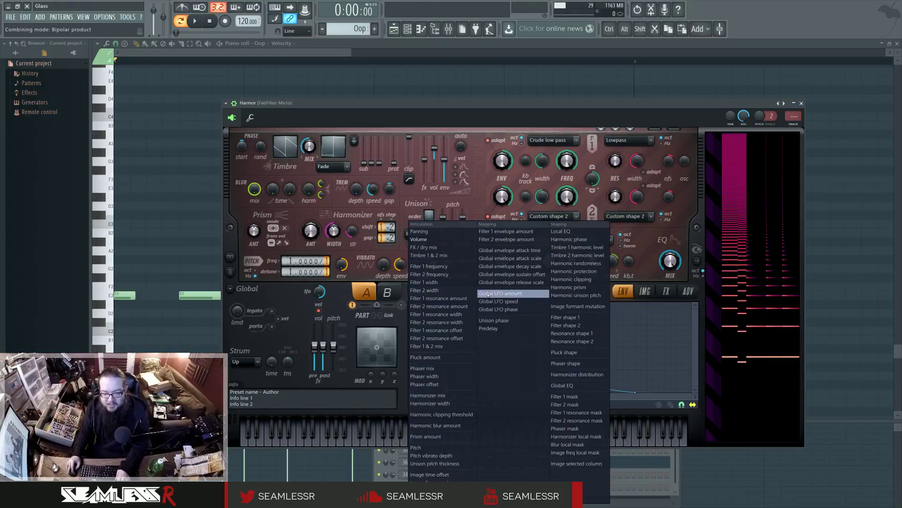
click(581, 353)
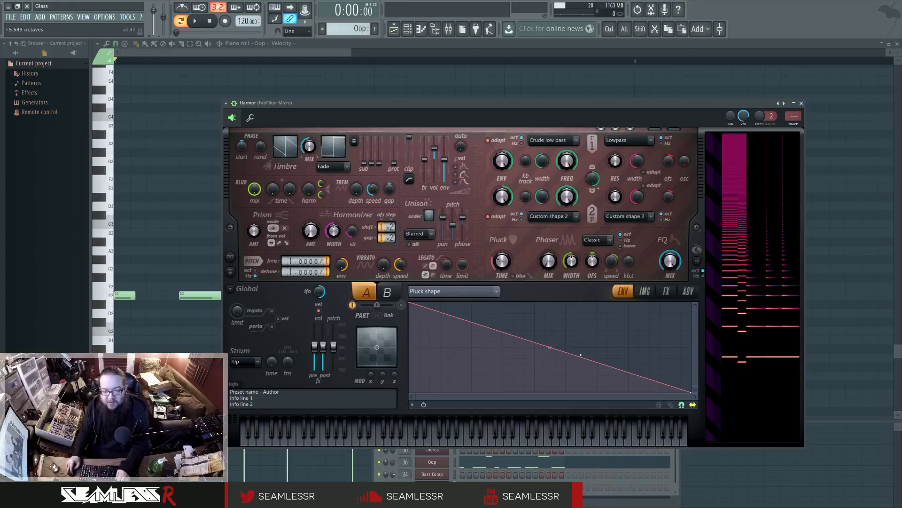
Step: Show the new Harmor's Timbre 1 harmonic level graph for comparison and return to its Pluck shape graph
mouse_move(550, 347)
mouse_down()
mouse_move(551, 307)
mouse_move(550, 382)
mouse_move(550, 348)
mouse_up()
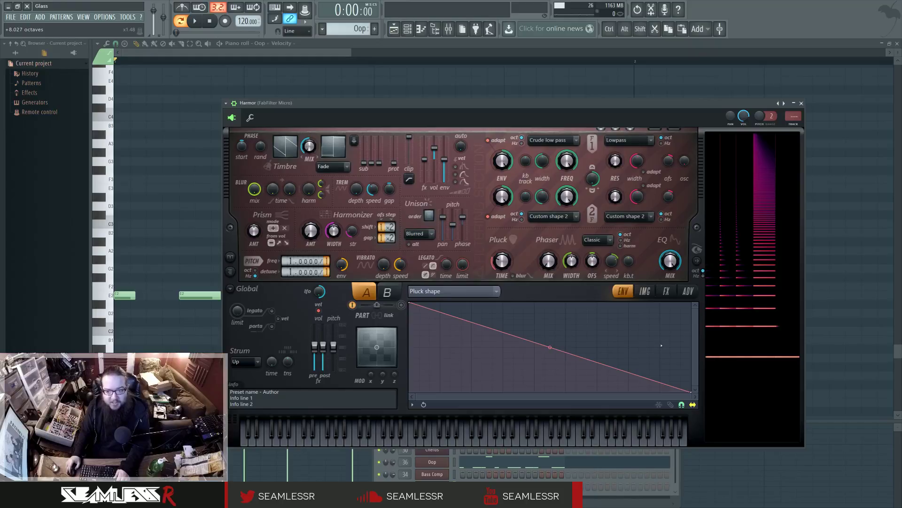
click(285, 146)
drag(446, 397, 713, 397)
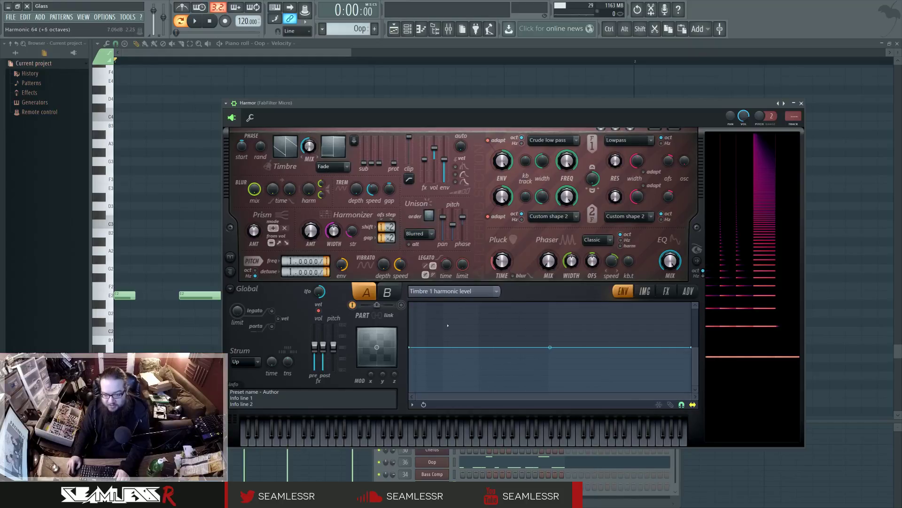
click(481, 296)
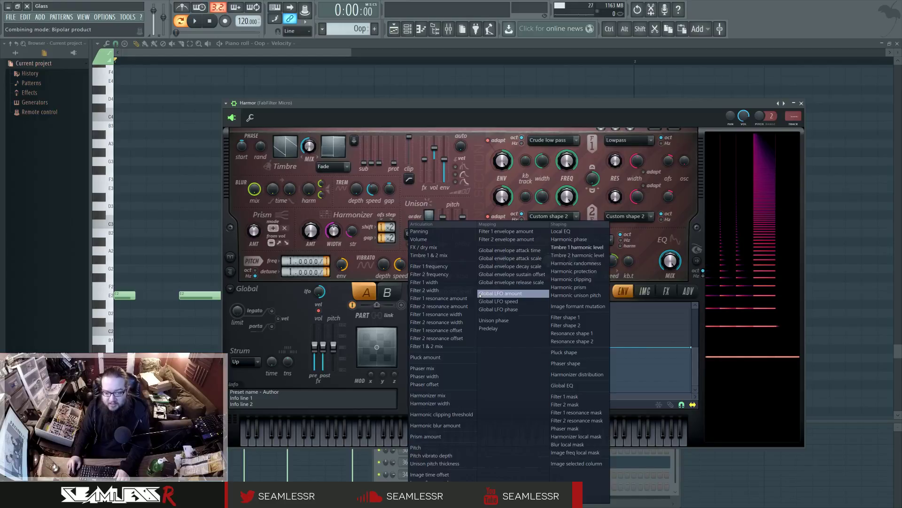
click(583, 353)
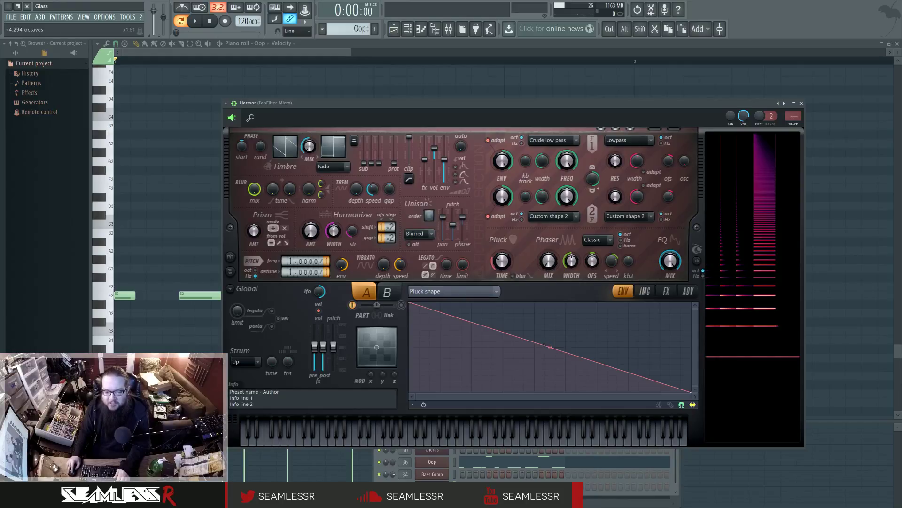
Step: Reshape the pluck curve into a full-level plateau with a vertical drop before mid-graph and try the pluck time control
right_click(531, 305)
right_click(555, 365)
drag(556, 365, 534, 392)
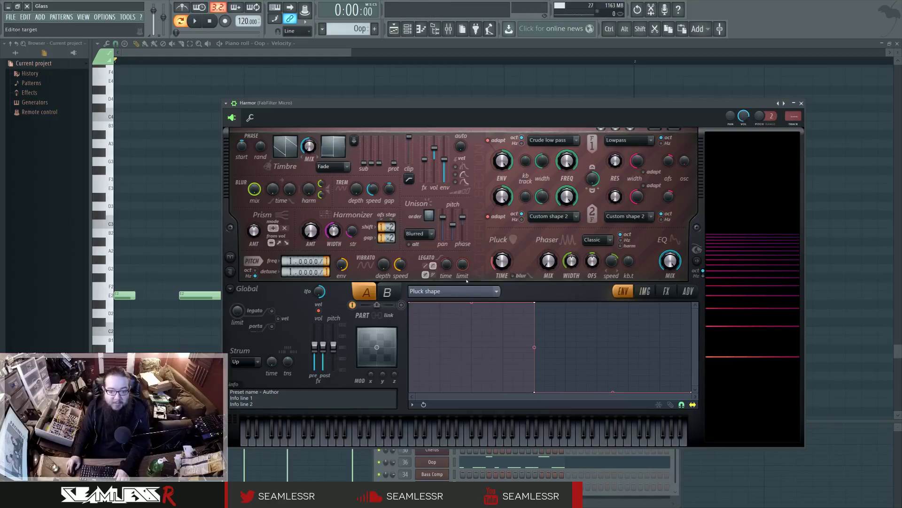
drag(496, 266, 496, 221)
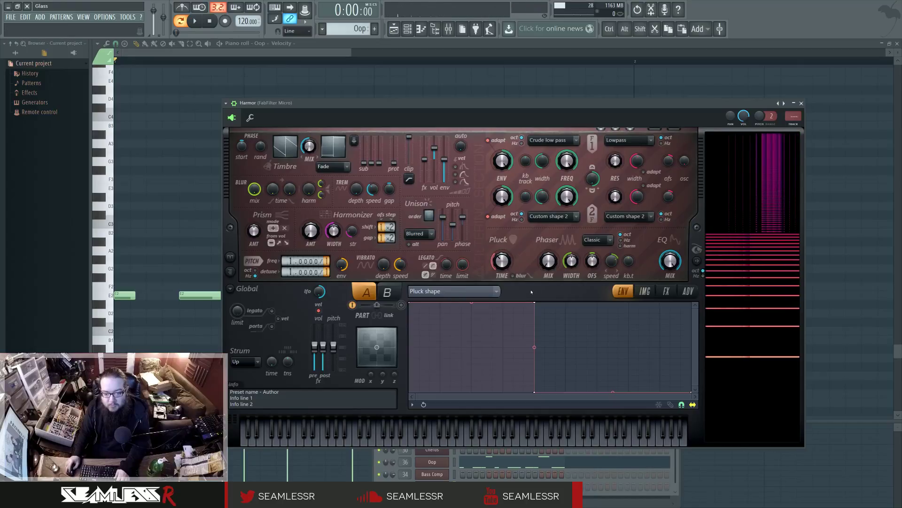
Step: Turn the pluck curve into a zigzag with two dips and two full-height peaks by adding and moving points
drag(534, 303, 587, 347)
right_click(450, 346)
right_click(493, 342)
right_click(503, 303)
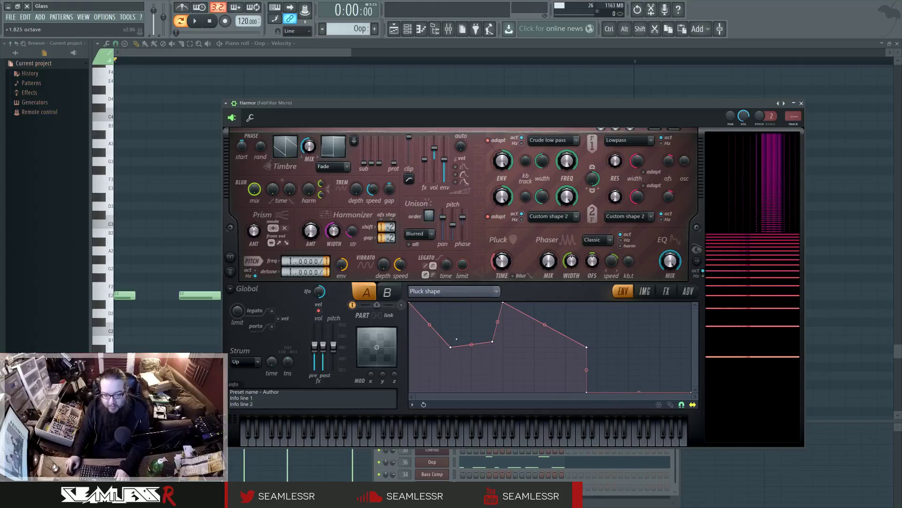
drag(450, 346, 453, 357)
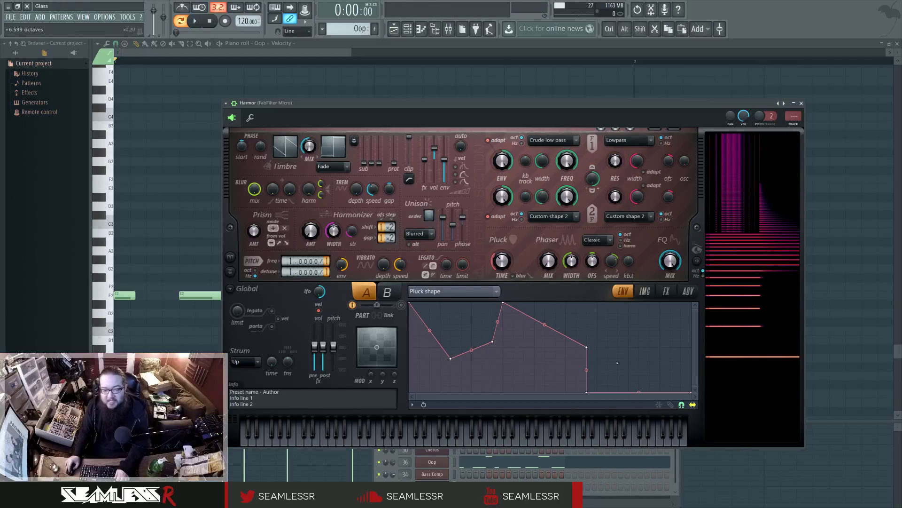
drag(590, 388, 597, 303)
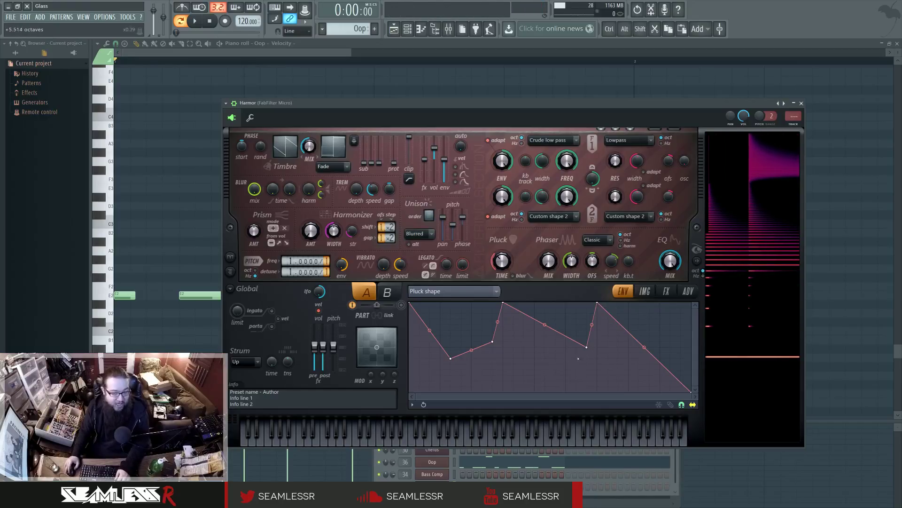
Step: Delete the test Harmor channel from the channel rack
click(407, 29)
scroll(471, 393, down, 1)
right_click(432, 482)
click(468, 498)
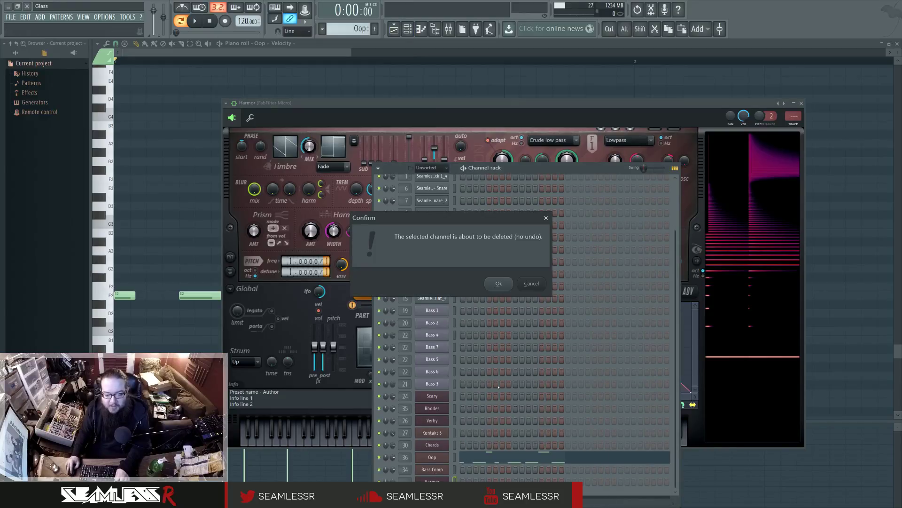
click(499, 284)
Step: Open the Harmor inside Oop's Patcher and show its effects settings, advanced settings and Pluck shape graph
drag(412, 118, 421, 118)
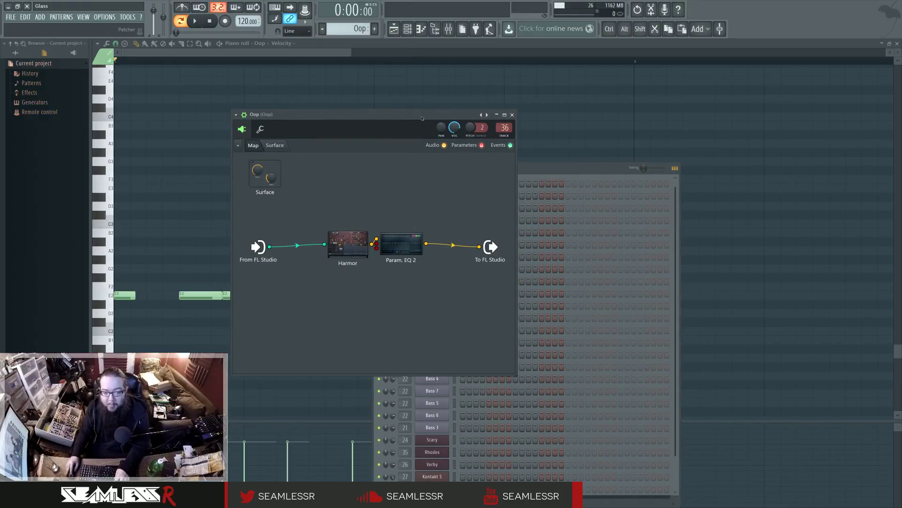
double_click(358, 244)
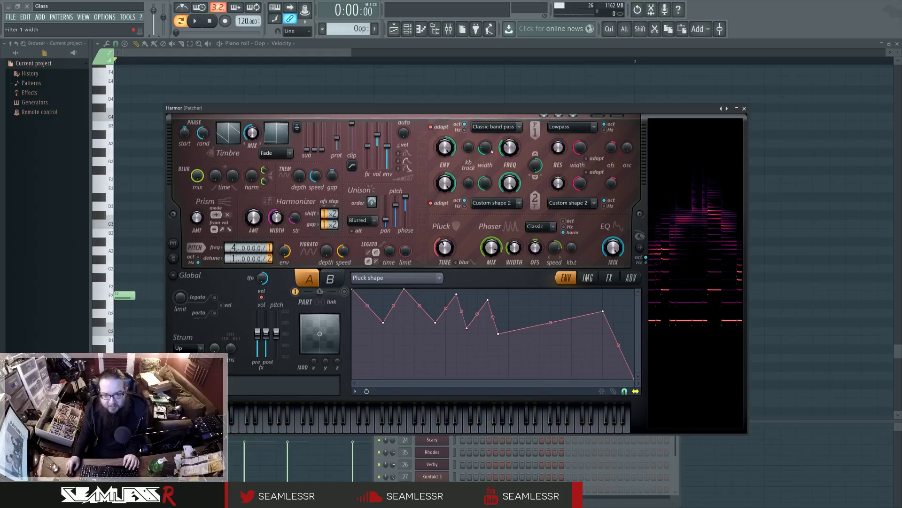
click(609, 278)
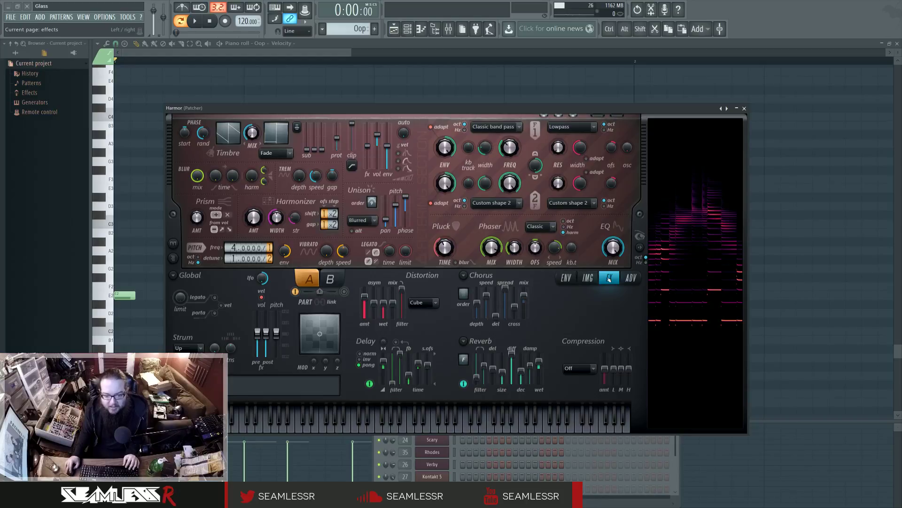
click(631, 278)
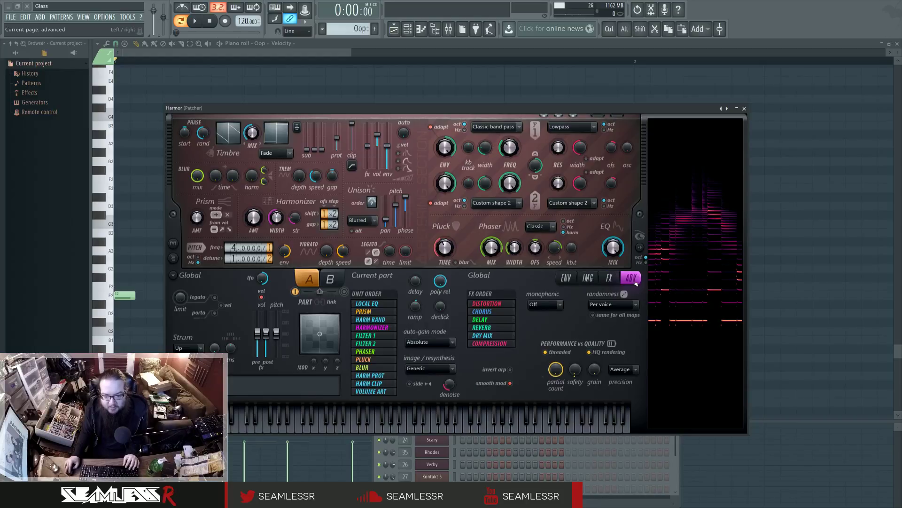
click(567, 279)
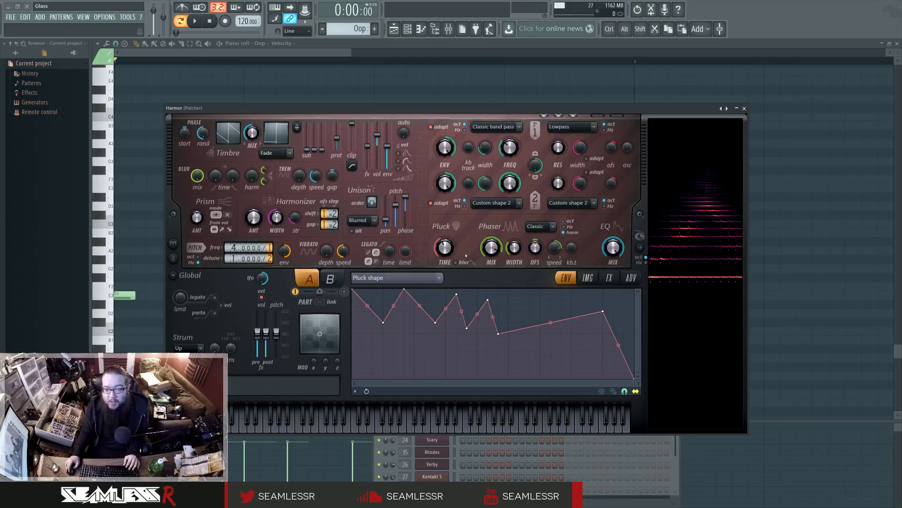
Step: Bring back the playlist, clear the synth and channel rack away and view the whole arrangement
click(400, 30)
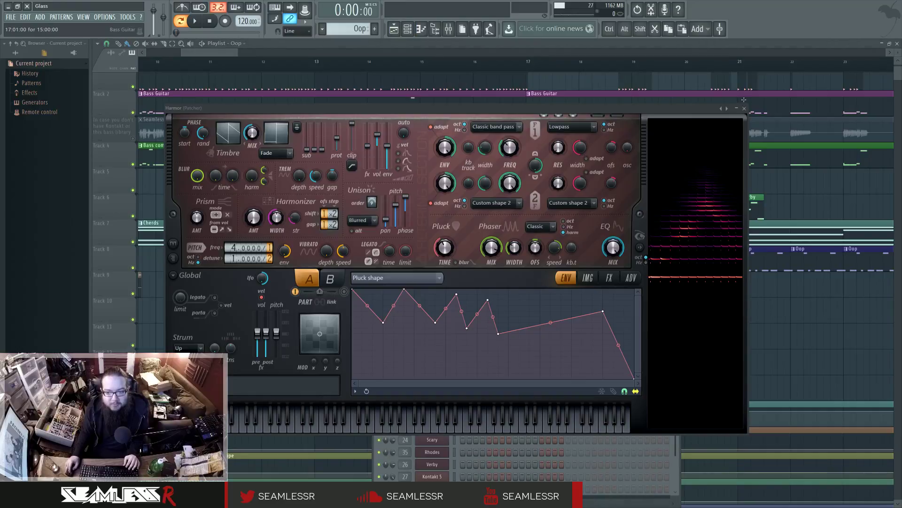
click(744, 108)
key(F6)
ctrl+scroll(357, 291, down, 8)
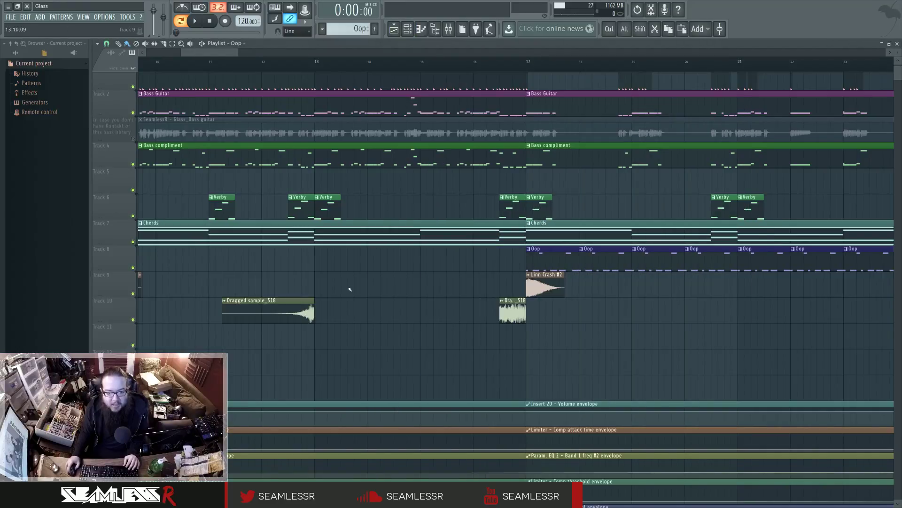
scroll(371, 318, up, 3)
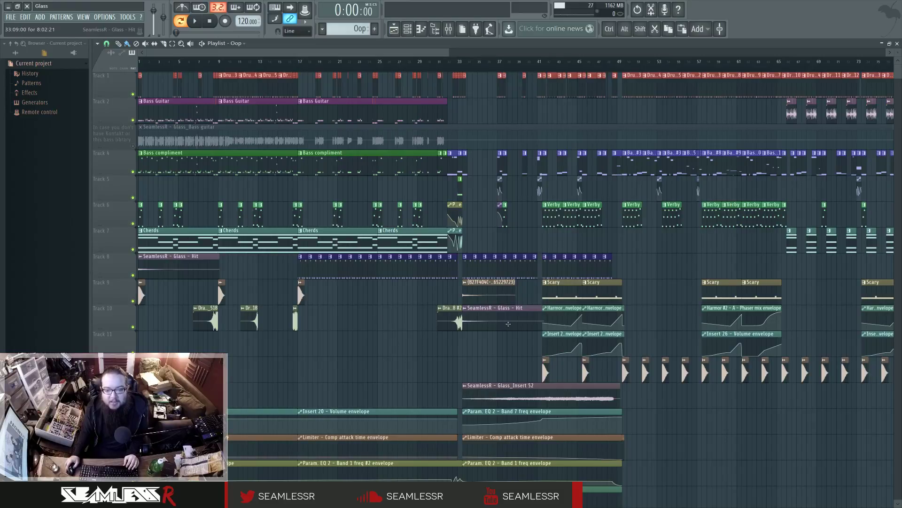
Step: Play the arrangement briefly from bar 32 to hear the bass transition
drag(495, 353, 516, 363)
drag(460, 355, 423, 355)
click(385, 61)
key(space)
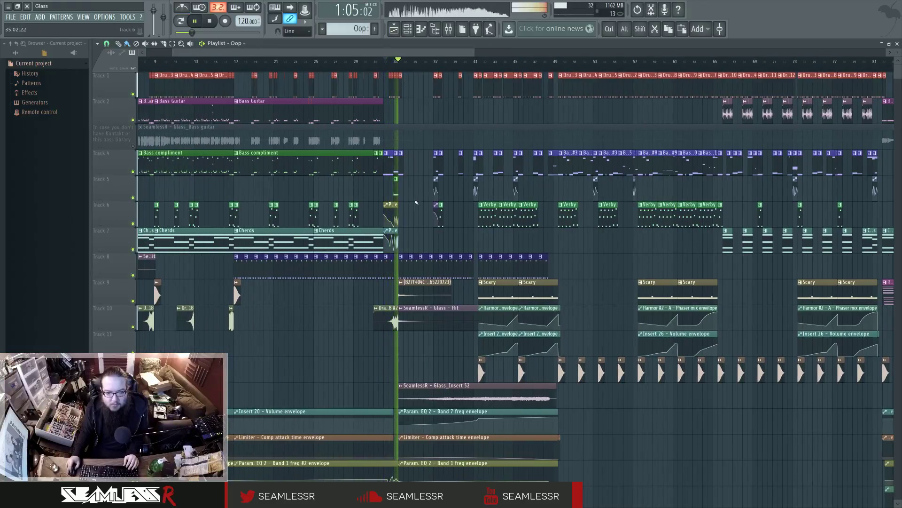
key(space)
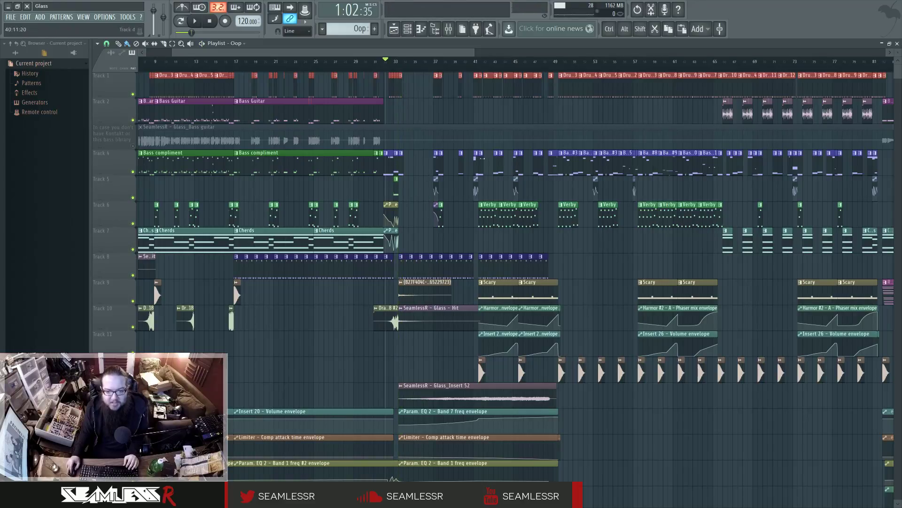
Step: Select the bass clips on Track 4 between about bars 33 and 48 and check the Bass 2 mixer track's effects
drag(403, 162, 532, 165)
click(559, 62)
click(449, 29)
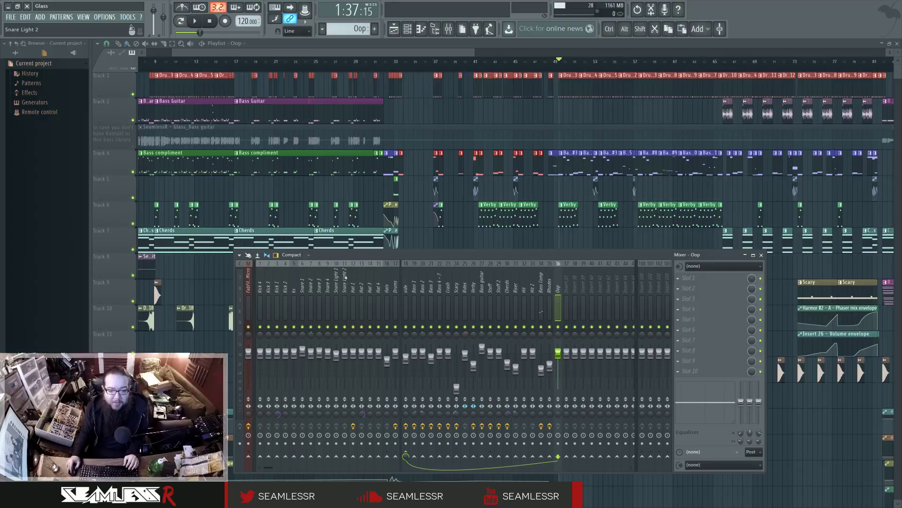
click(422, 305)
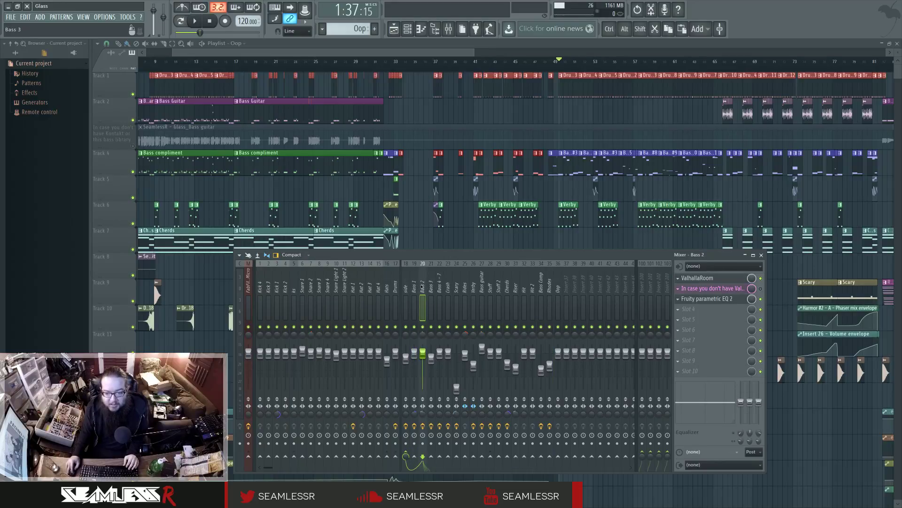
key(F9)
Step: Play from about bar 33 while viewing the second Fruity parametric EQ 2 on the Bass 1 mixer track
click(398, 63)
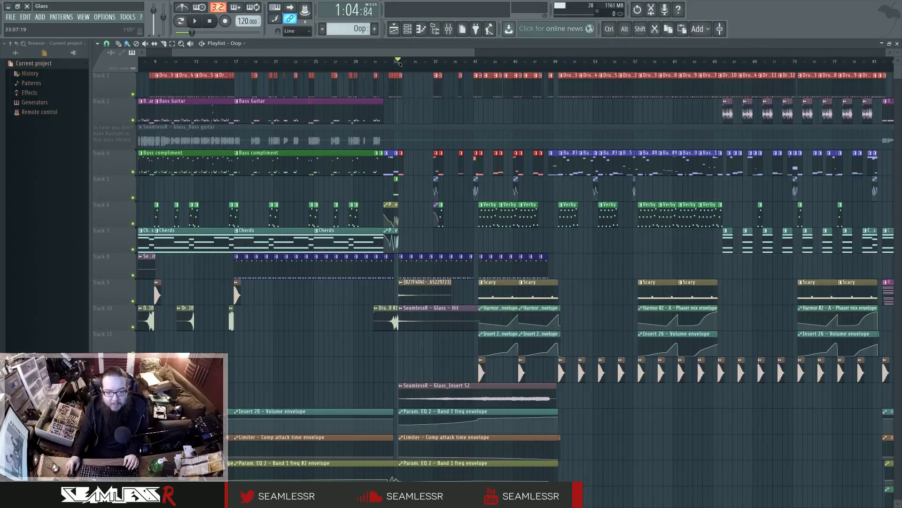
key(space)
key(F9)
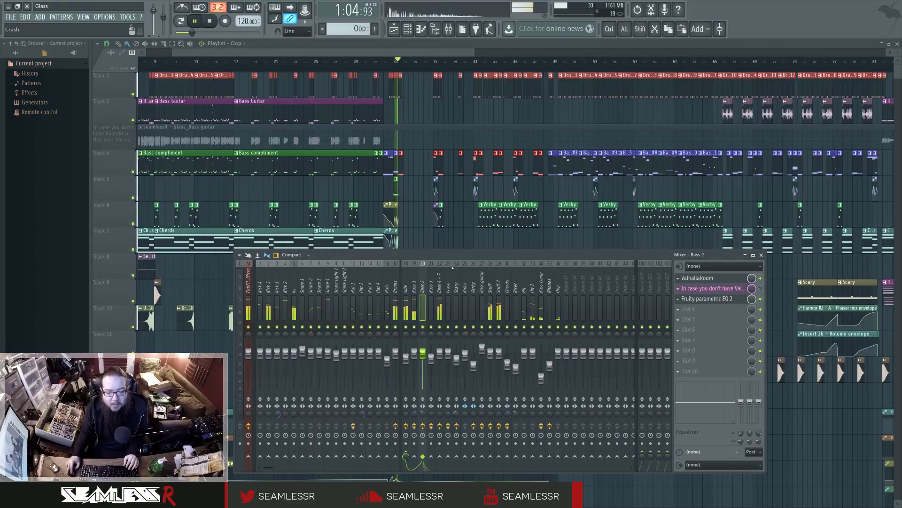
click(414, 287)
key(space)
click(726, 289)
key(space)
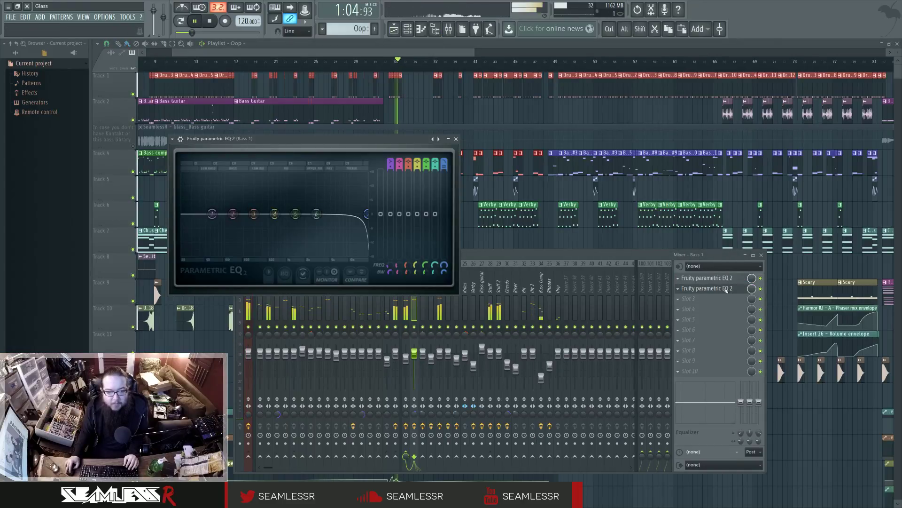
key(space)
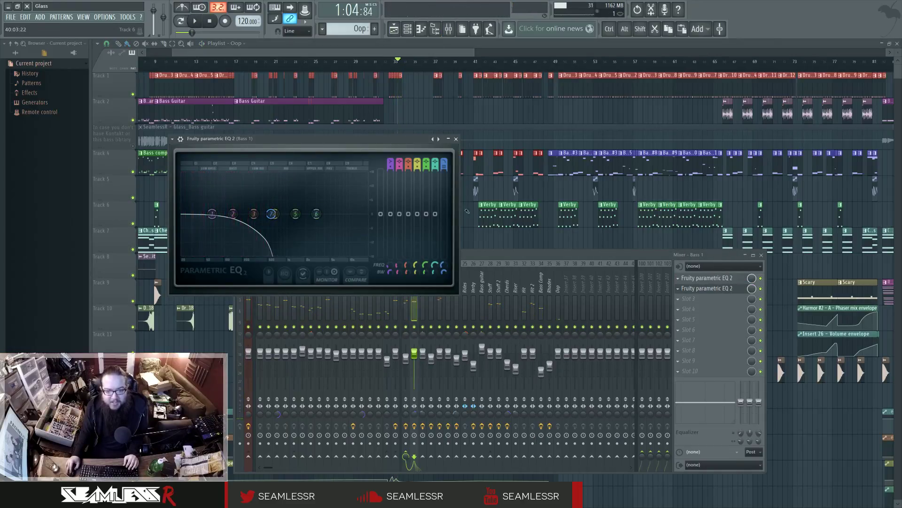
Step: Close the open windows and play the Bass 3 clip from bar 37
key(F12)
key(ctrl)
scroll(446, 219, up, 4)
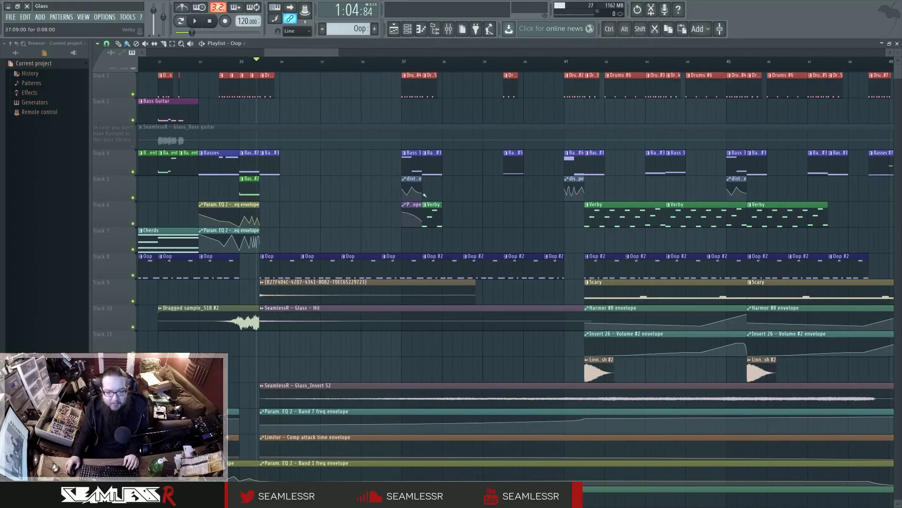
click(403, 61)
key(space)
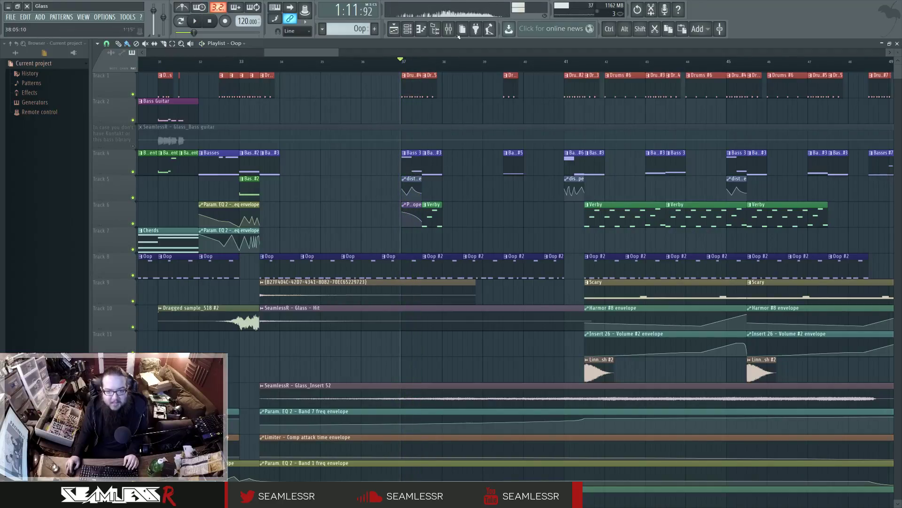
Step: Show both Fruity parametric EQ 2 effects on the Bass 3 mixer track while replaying the section at bar 37
click(448, 29)
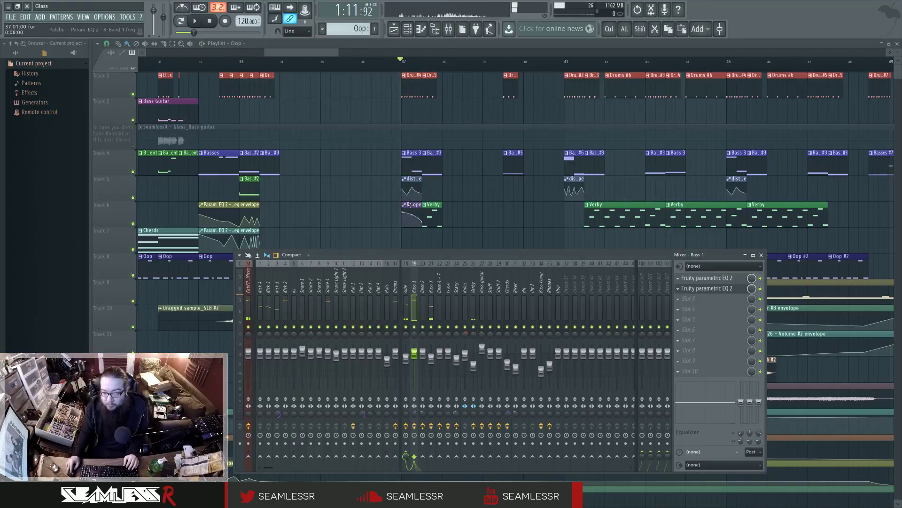
click(431, 300)
click(715, 299)
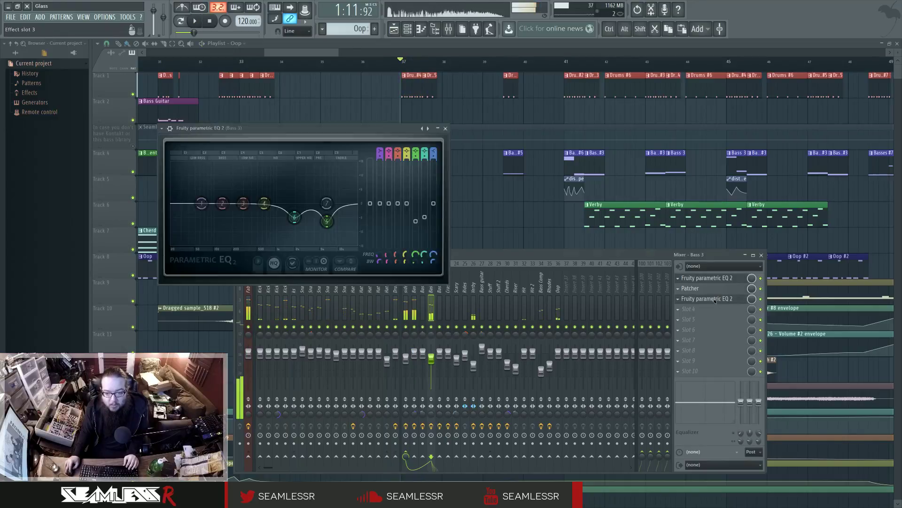
click(711, 278)
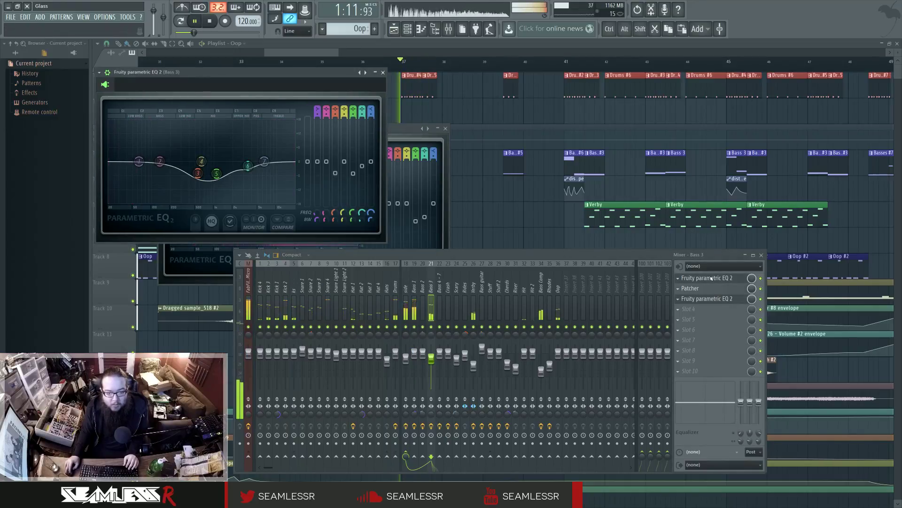
key(space)
key(space)
right_click(471, 195)
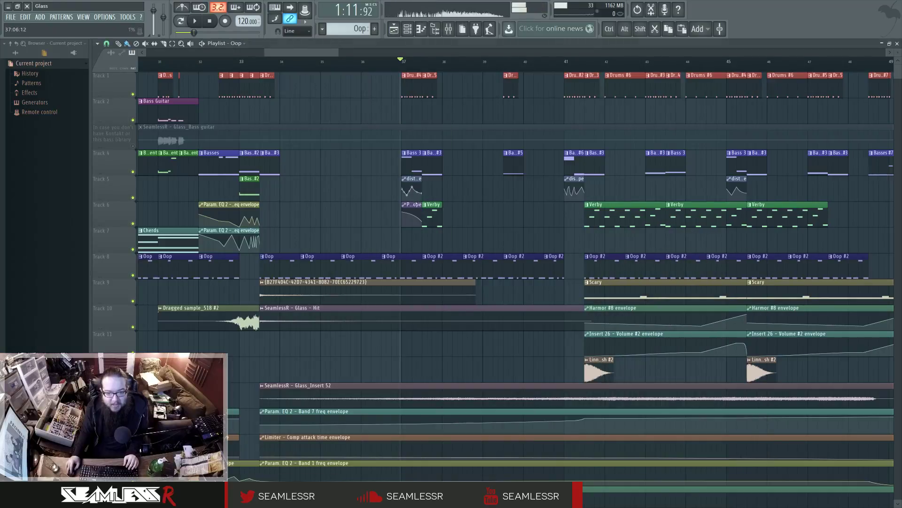
Step: Open the Patcher effect on the Bass 3 mixer track and view its Param. EQ 2 during playback
scroll(416, 203, up, 5)
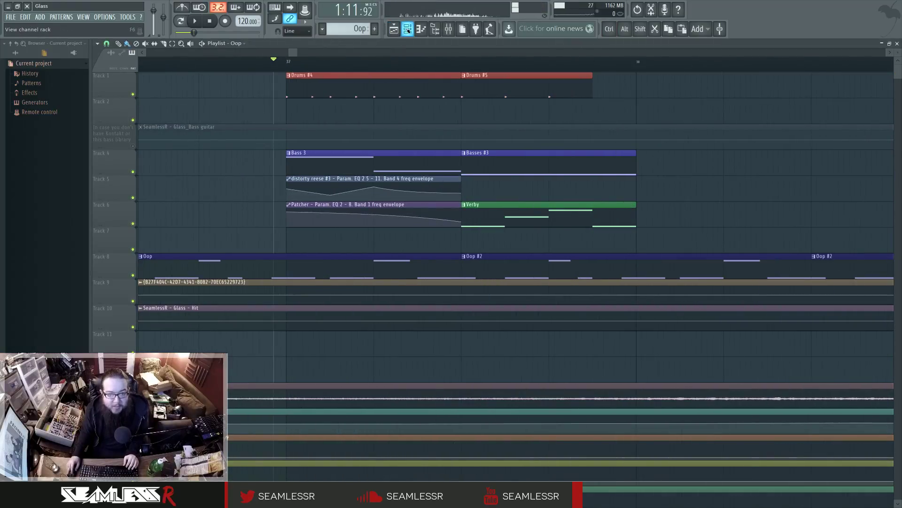
click(407, 29)
click(449, 29)
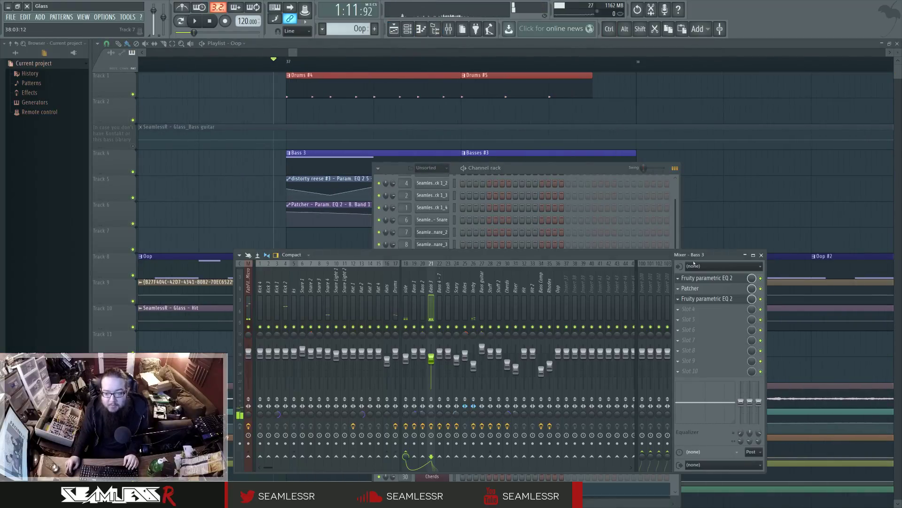
click(698, 289)
key(space)
click(414, 318)
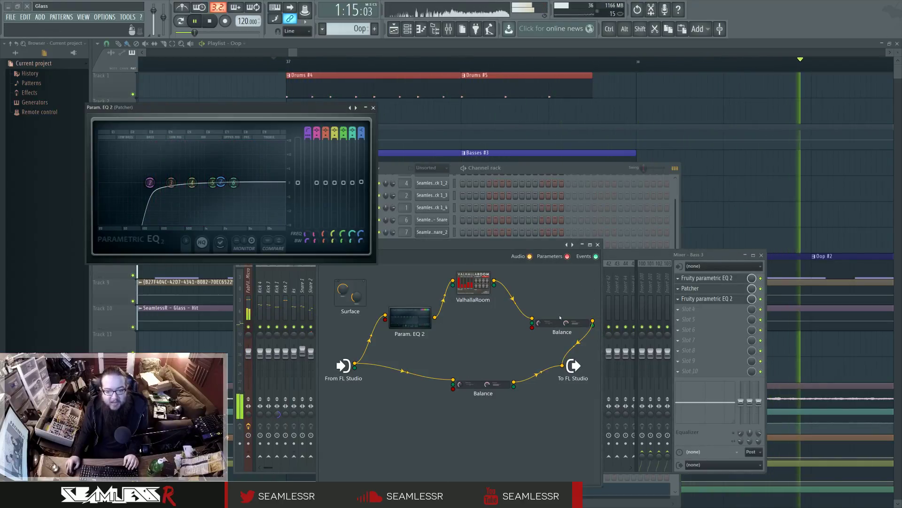
Step: Stop playback and close all open windows, including the Patcher's Param. EQ 2, leaving only the playlist
key(space)
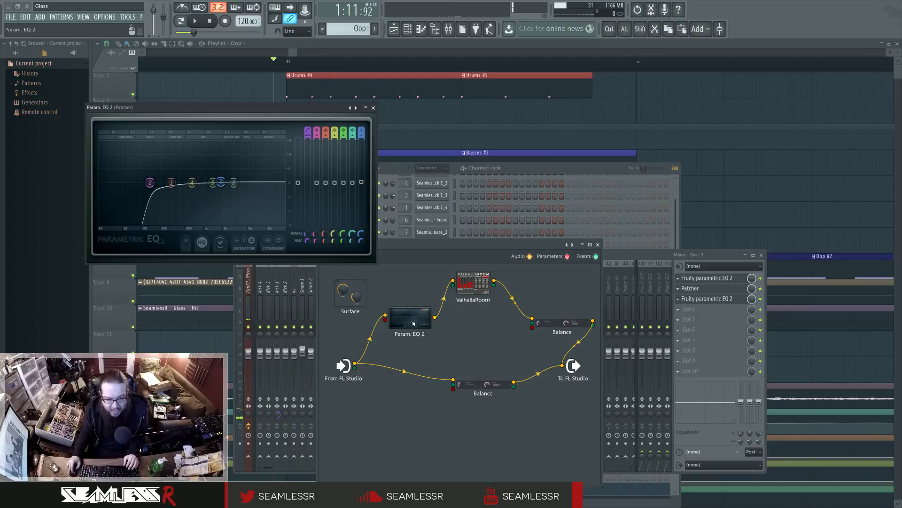
key(F12)
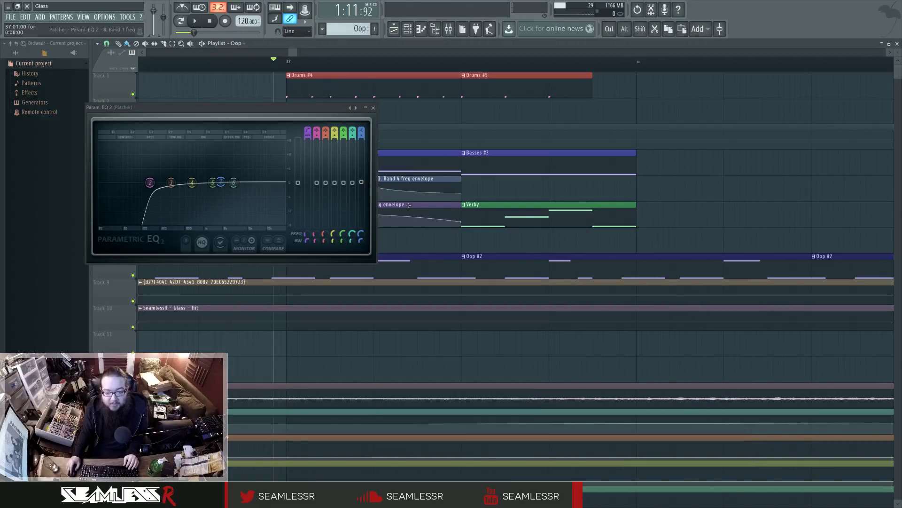
click(373, 108)
Step: Examine the automation clips on the lower playlist tracks around bar 37, including the Patcher Balance volume envelope
scroll(364, 237, down, 8)
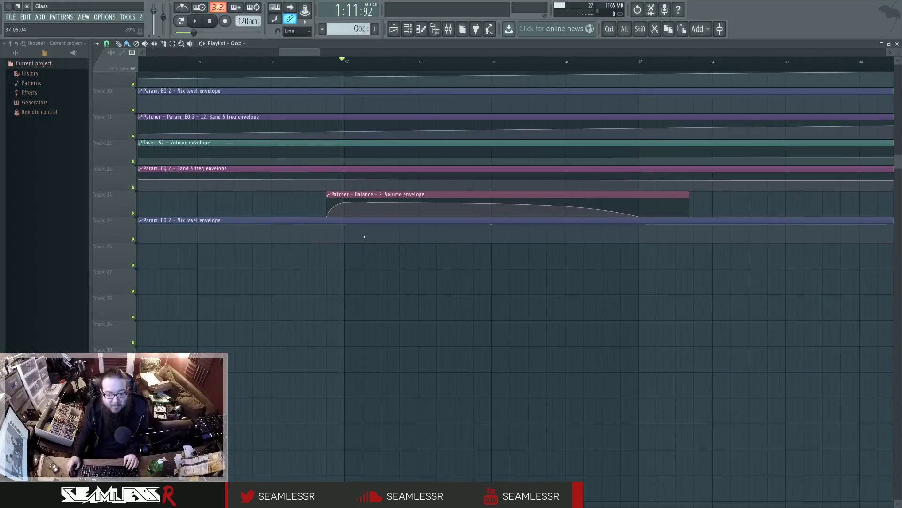
scroll(410, 287, up, 1)
scroll(411, 287, down, 2)
scroll(410, 287, up, 4)
scroll(410, 287, up, 6)
scroll(410, 288, down, 5)
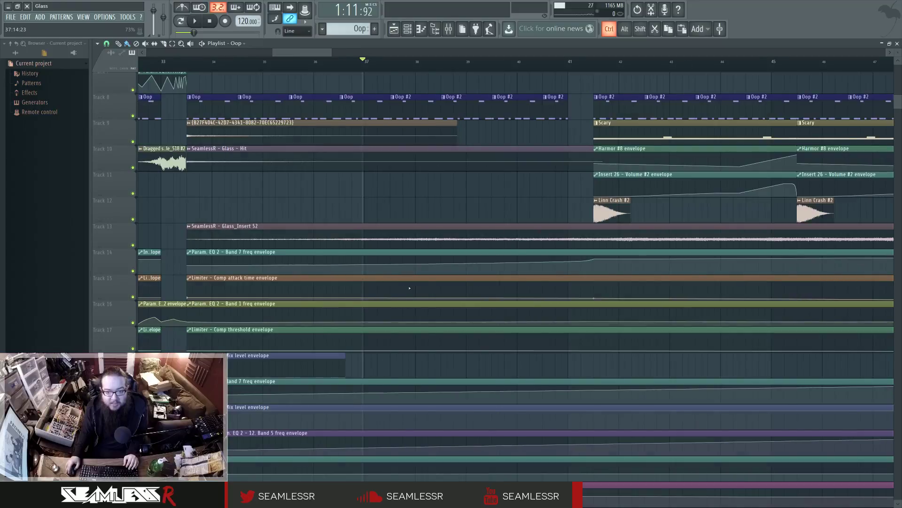
scroll(409, 289, down, 4)
scroll(410, 282, up, 3)
scroll(417, 236, up, 7)
scroll(562, 189, down, 6)
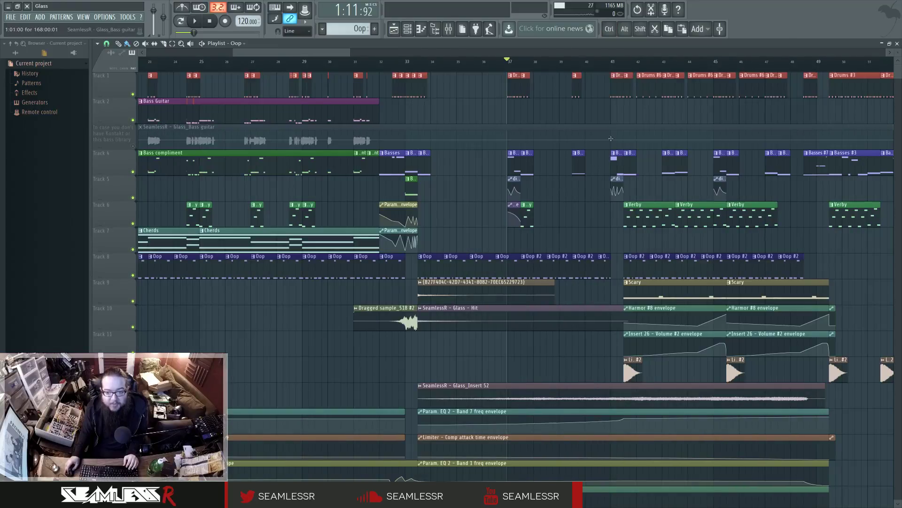
Step: Play the arrangement briefly from bar 41, stop it, and view the section that follows in the playlist
click(608, 61)
key(space)
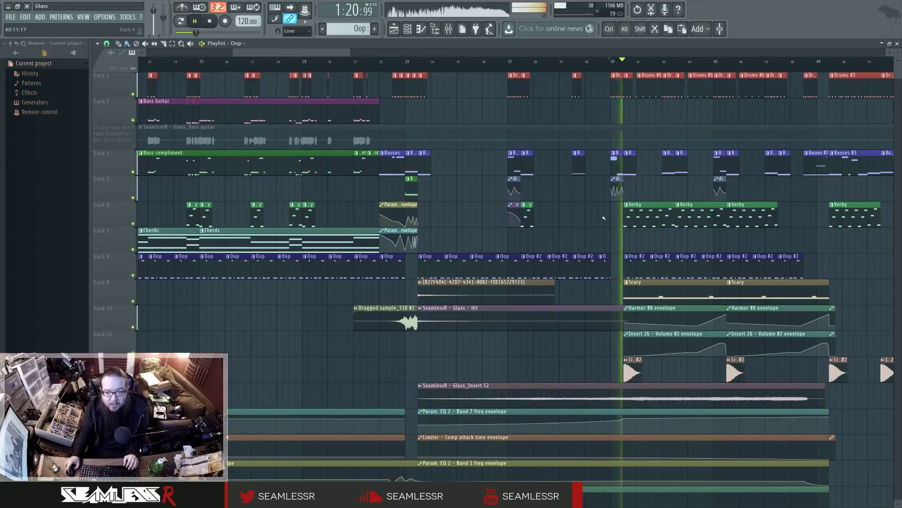
key(space)
drag(603, 218, 536, 219)
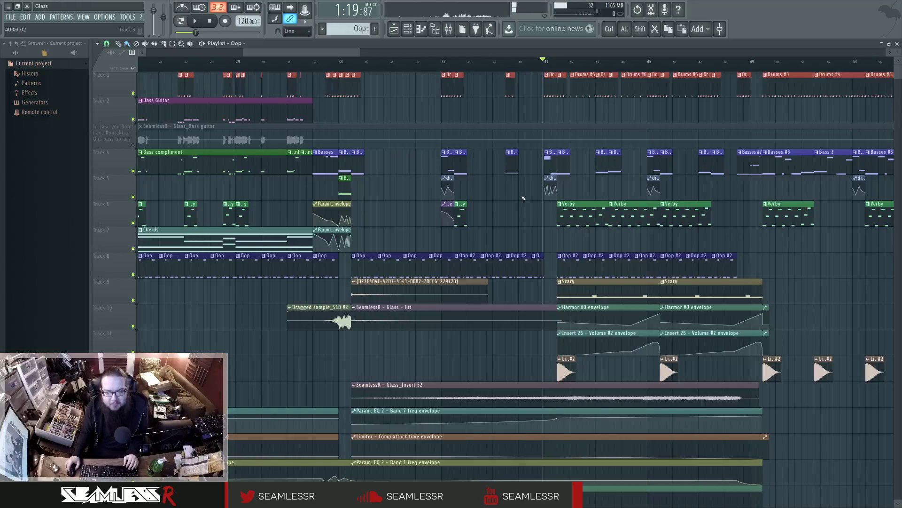
drag(523, 198, 461, 206)
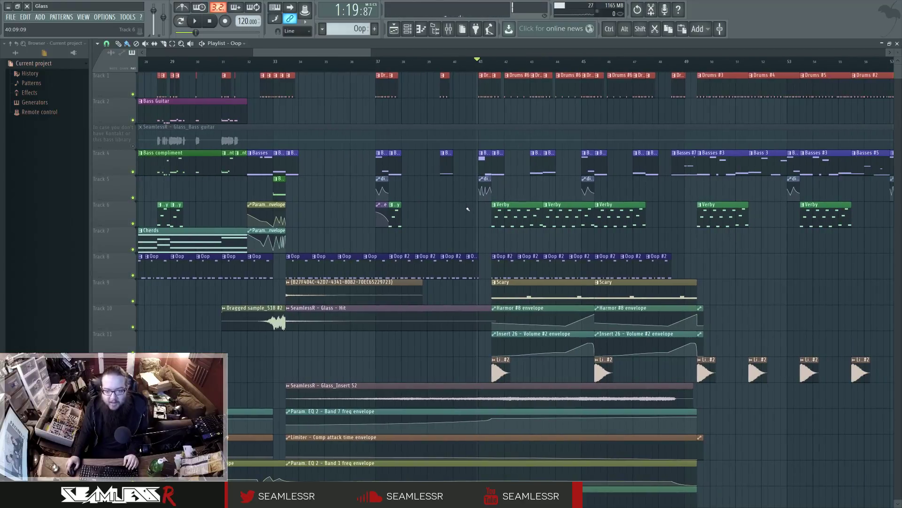
Step: Play the arrangement from about bar 49 and stop playback after listening to the section
click(688, 62)
key(space)
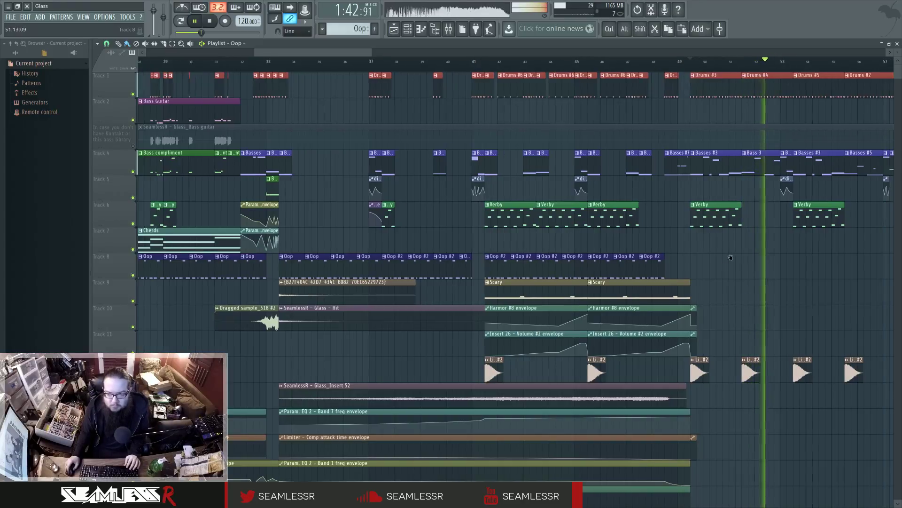
scroll(678, 241, down, 4)
key(space)
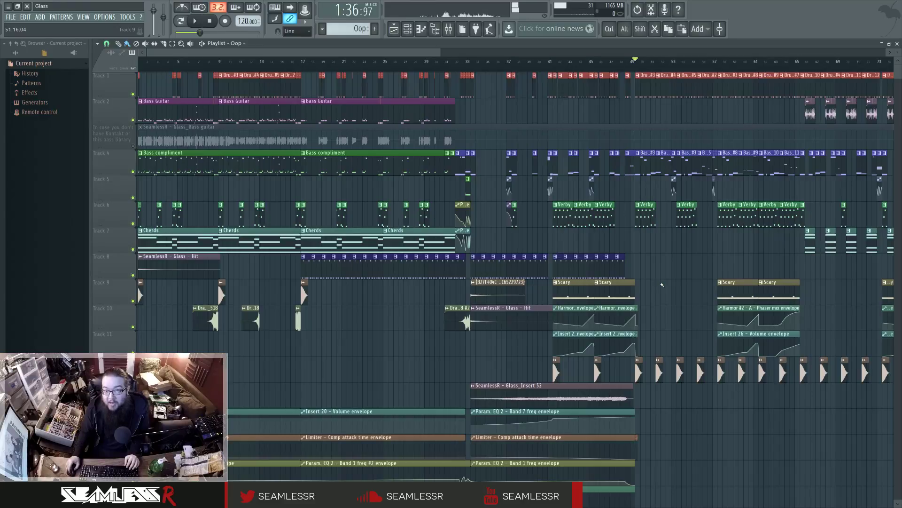
scroll(648, 267, right, 2)
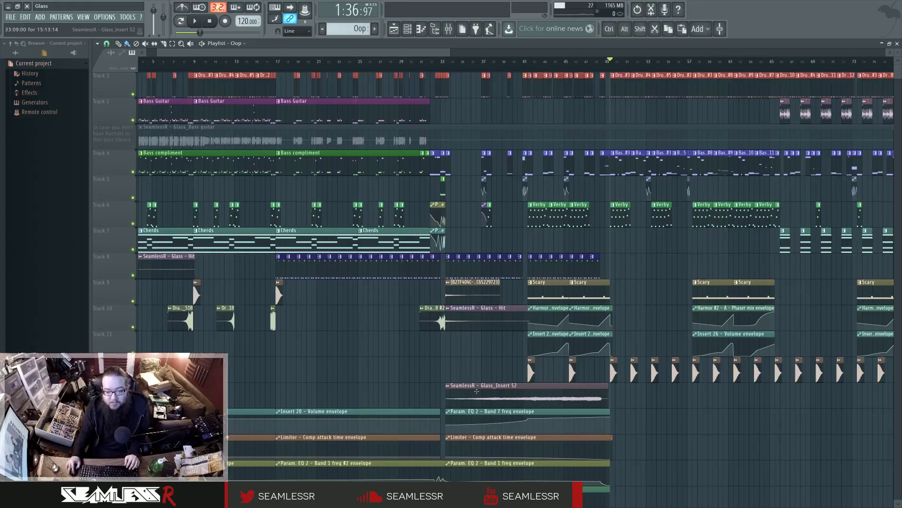
Step: View the settings of the Glass_Insert 52 audio clip and solo its mixer track, side, during playback from about bar 39
double_click(477, 391)
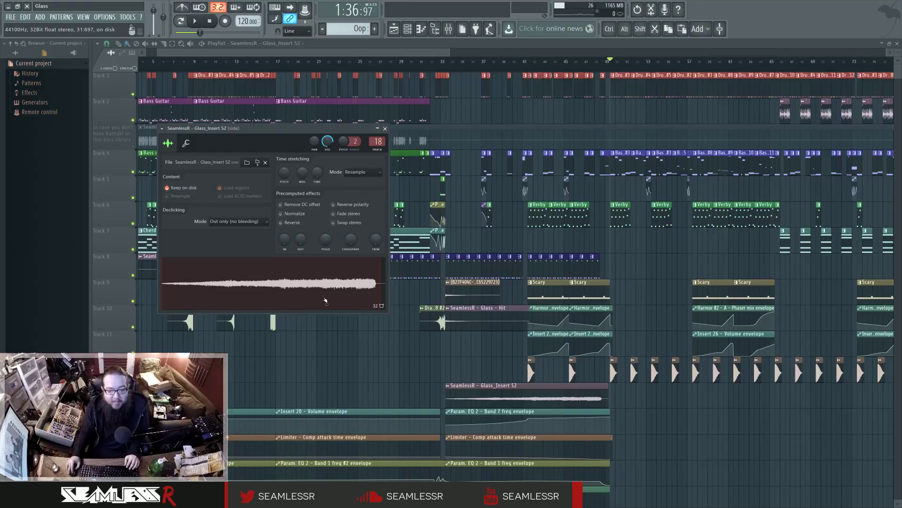
click(500, 61)
click(449, 29)
key(space)
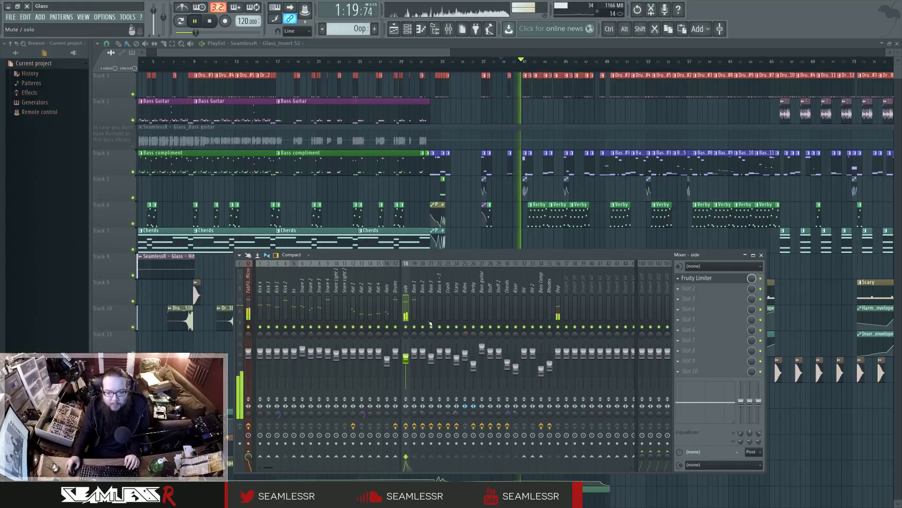
right_click(406, 326)
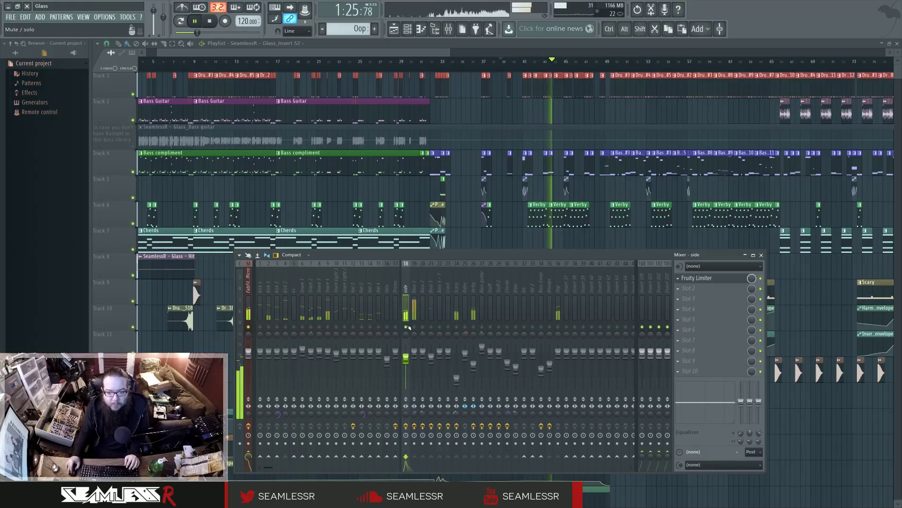
Step: Listen to the soloed side track from bar 35, unsolo it, stop playback and close the open windows
click(463, 63)
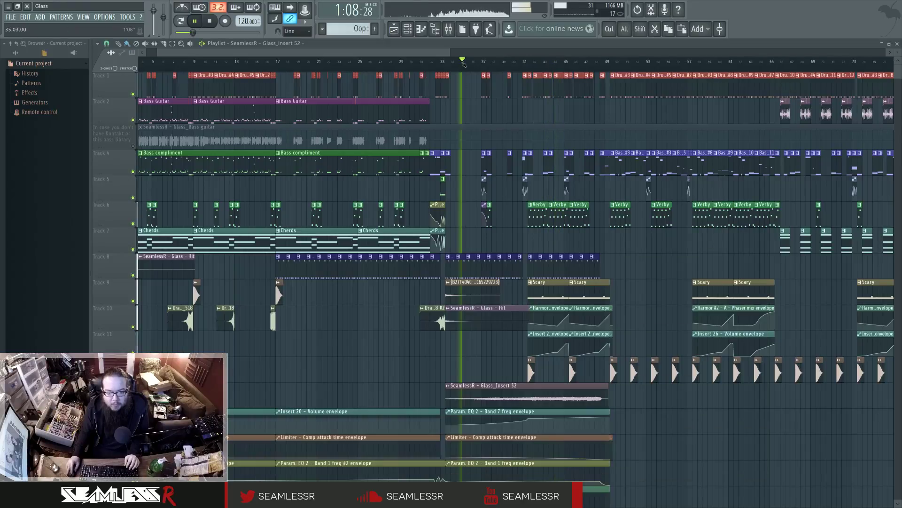
key(F6)
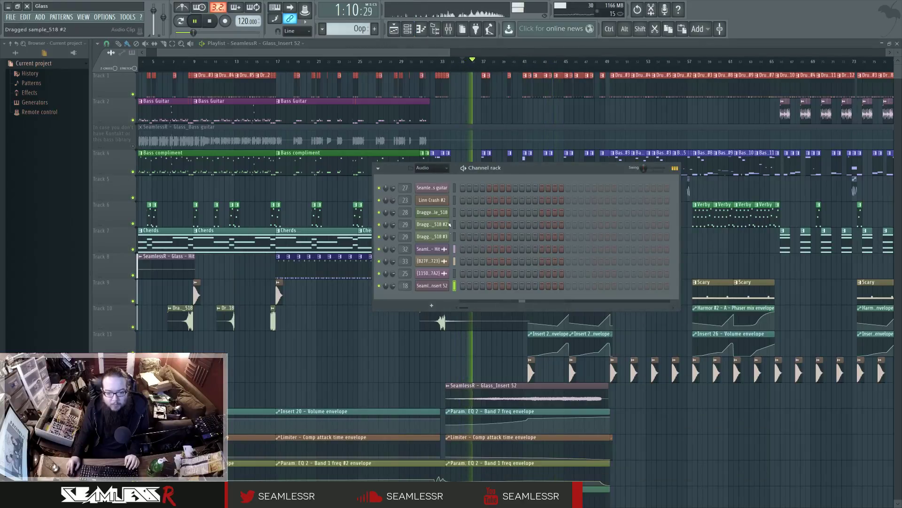
key(F9)
key(space)
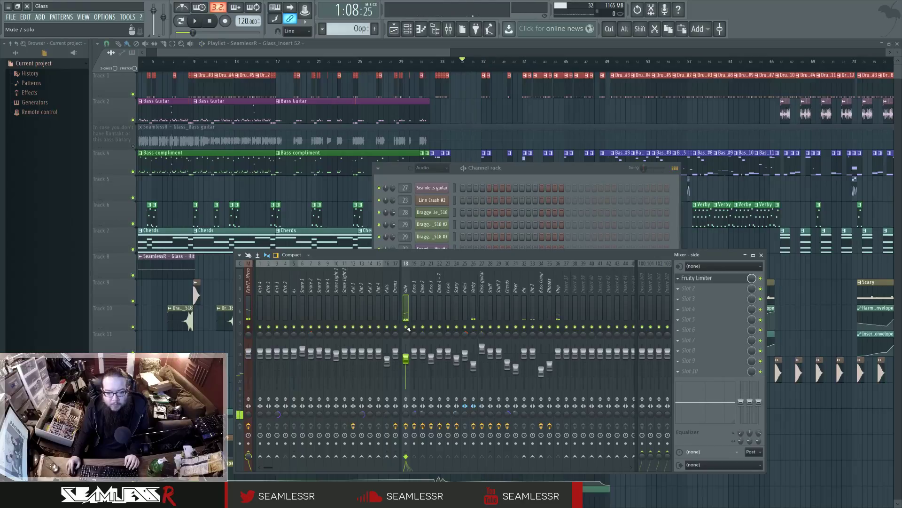
key(F12)
Step: Start playback partway through bar 41 and solo the Scary mixer track
scroll(482, 267, down, 3)
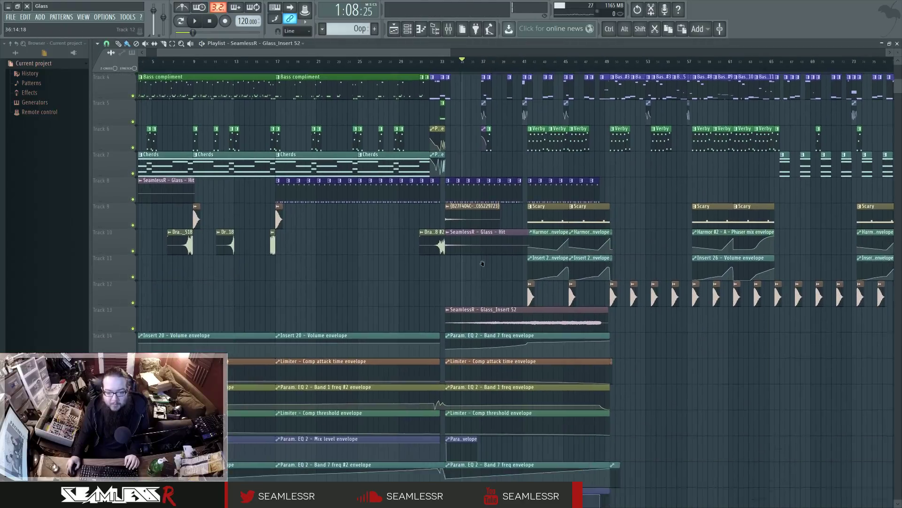
scroll(481, 267, down, 4)
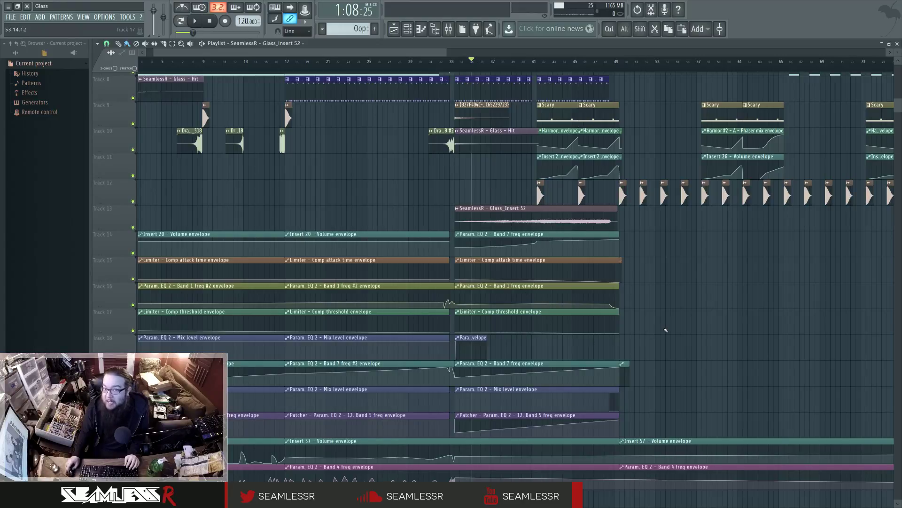
scroll(658, 315, up, 7)
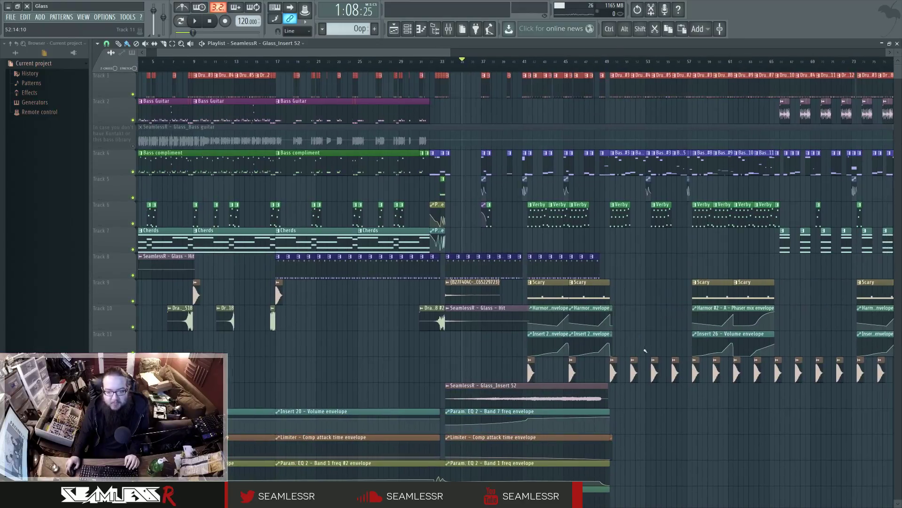
scroll(636, 314, up, 4)
click(362, 67)
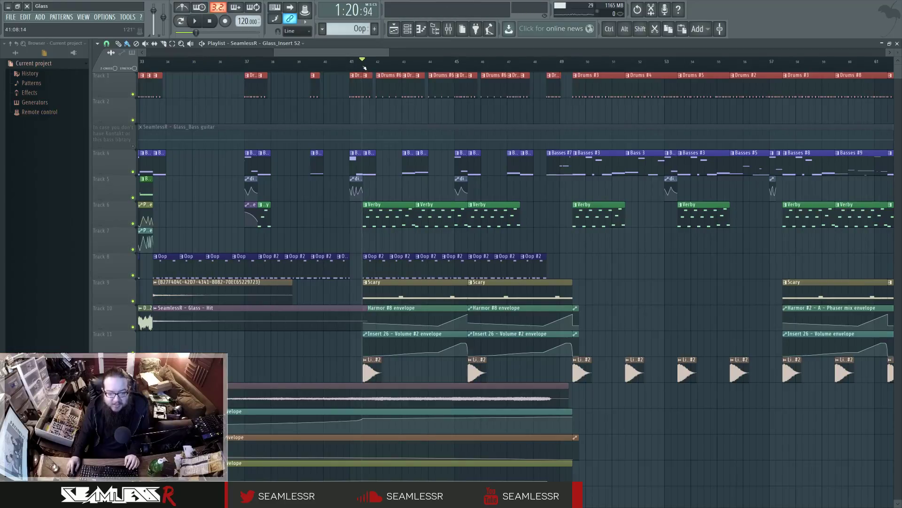
click(448, 29)
key(space)
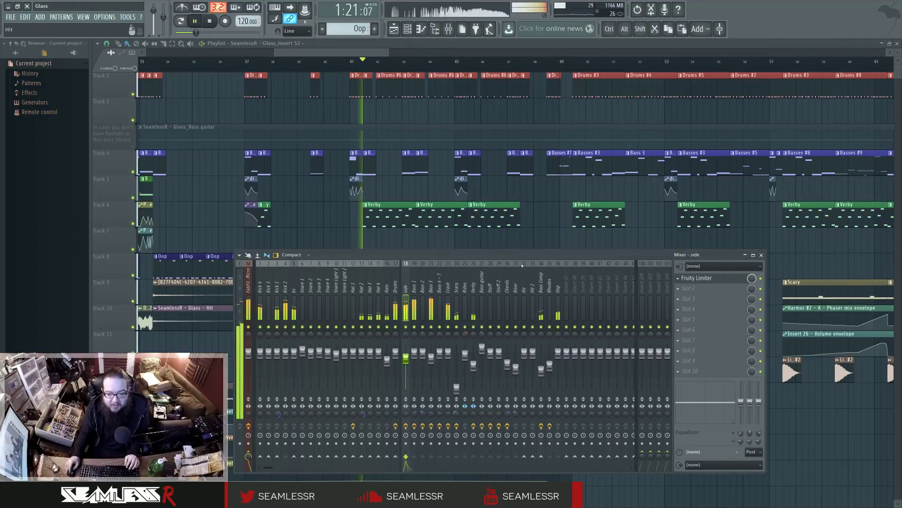
right_click(457, 327)
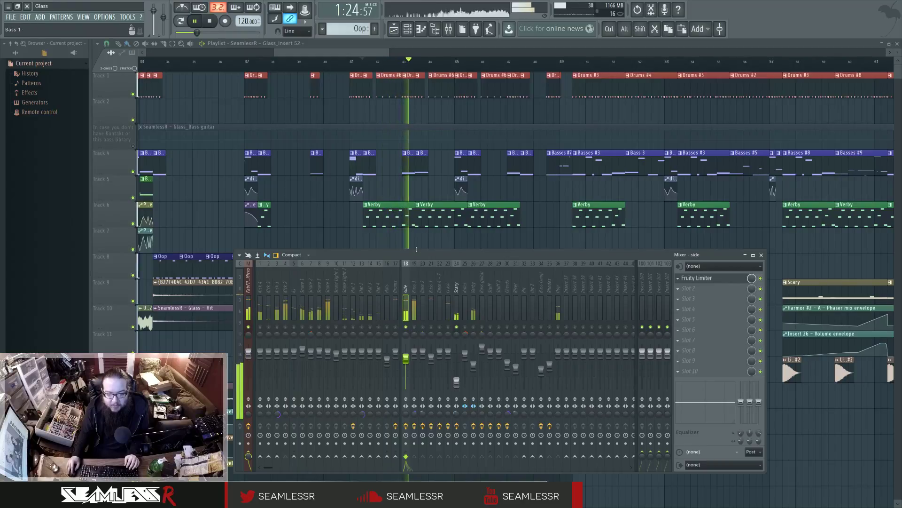
key(F9)
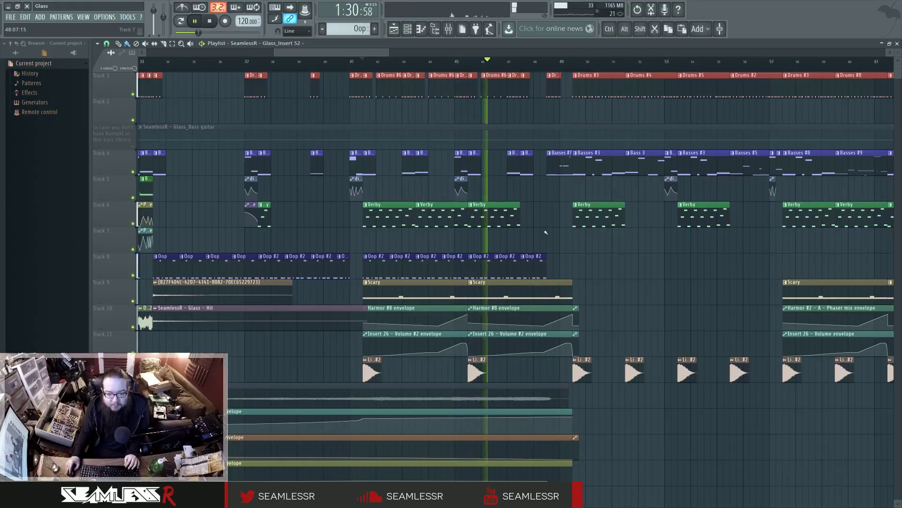
Step: Examine the Scary pattern's notes in the piano roll, return to the playlist and stop playback
double_click(425, 289)
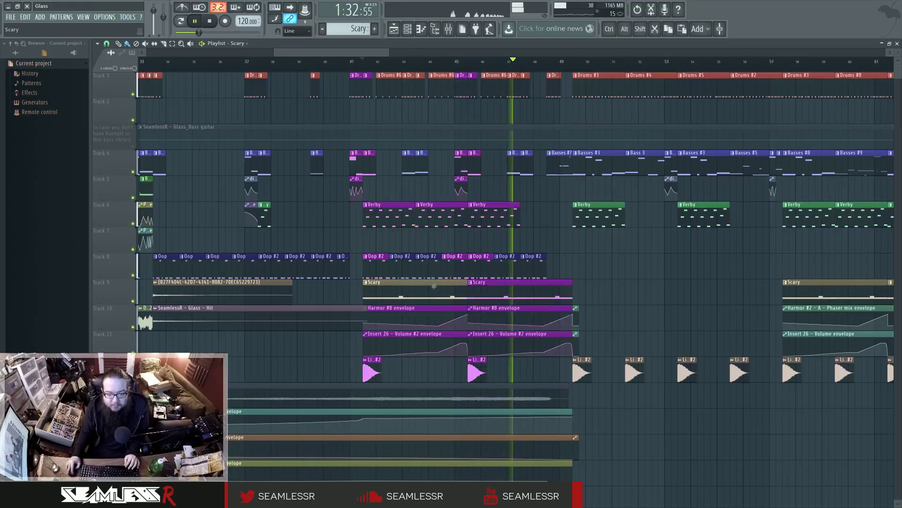
click(408, 29)
right_click(296, 314)
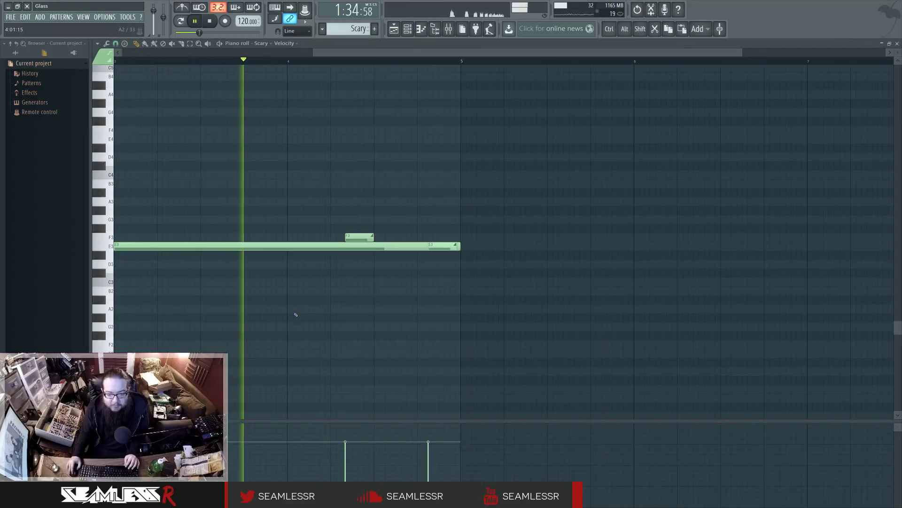
scroll(302, 312, down, 3)
click(393, 29)
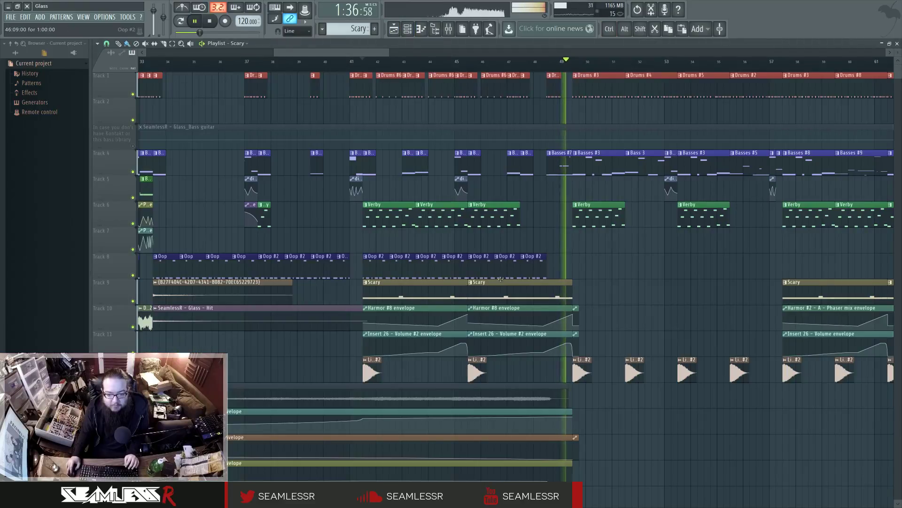
key(space)
scroll(399, 316, up, 4)
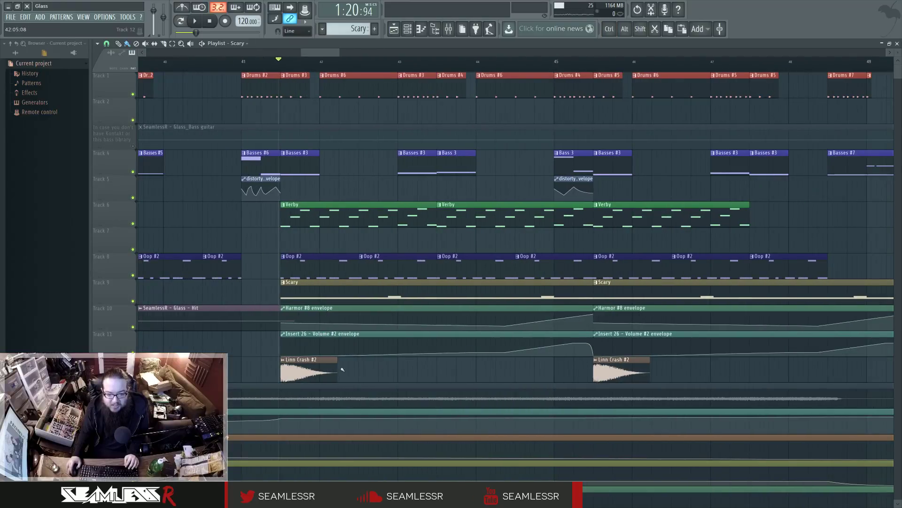
Step: Inspect the Fruity Reeverb 2 and Fruity parametric EQ 2 effects on the Scary mixer track
click(448, 29)
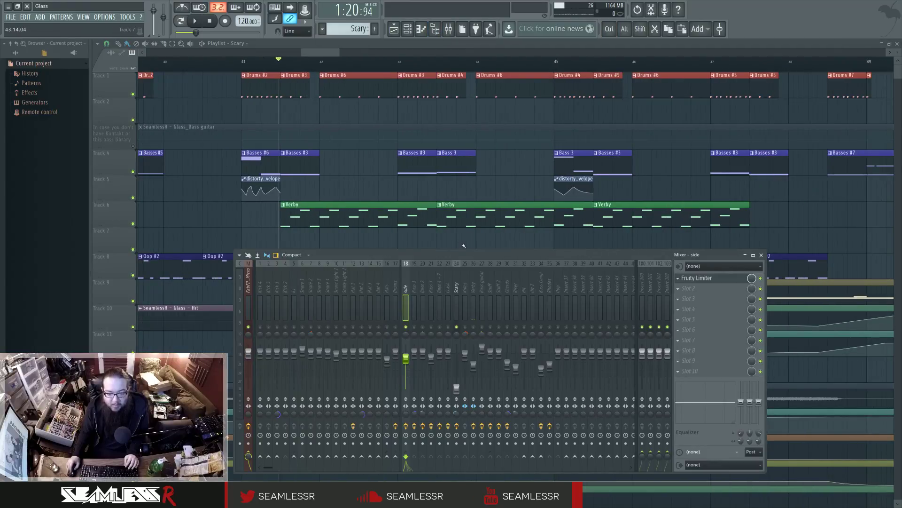
click(459, 289)
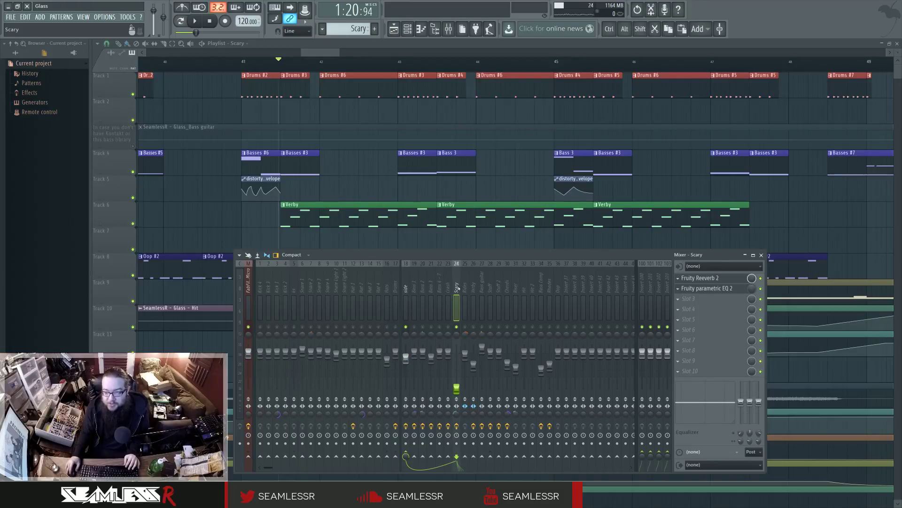
click(731, 279)
click(731, 279)
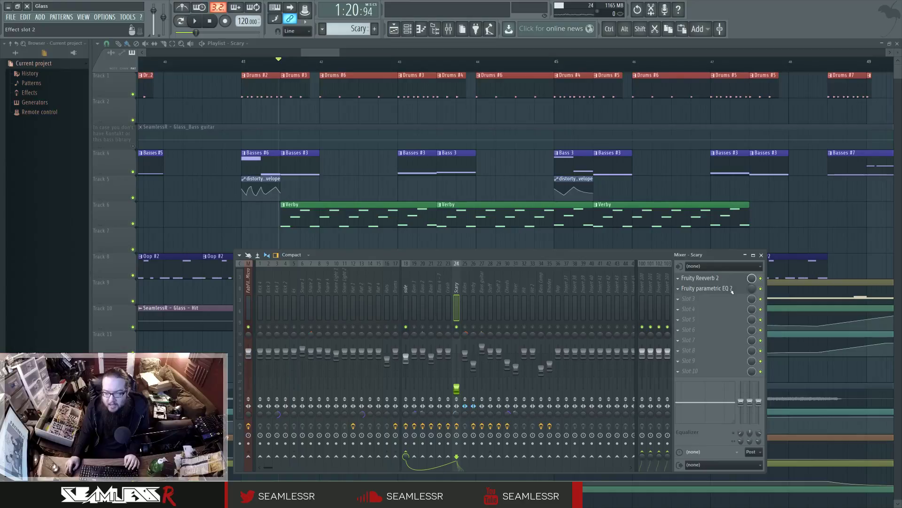
click(732, 289)
click(732, 289)
key(F9)
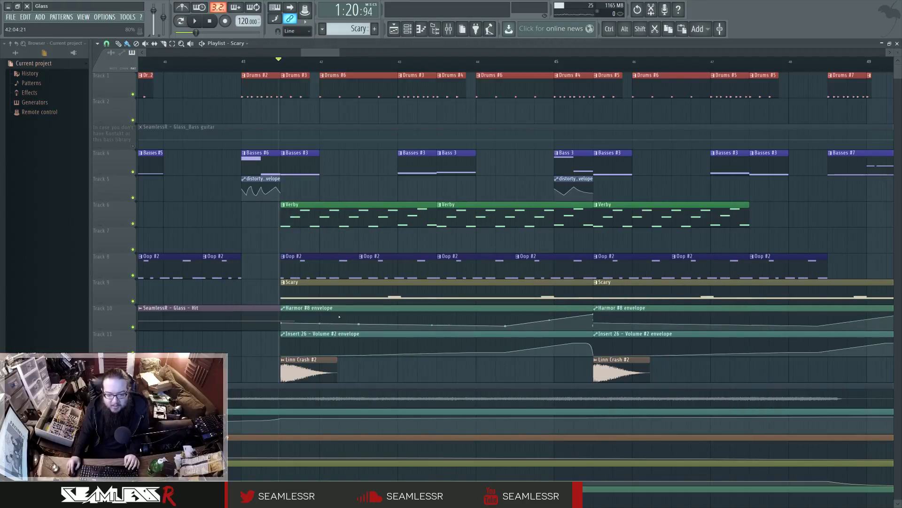
Step: Open the Scary channel's Harmor instrument and listen to it with the phaser mask envelope shown
click(407, 34)
click(432, 445)
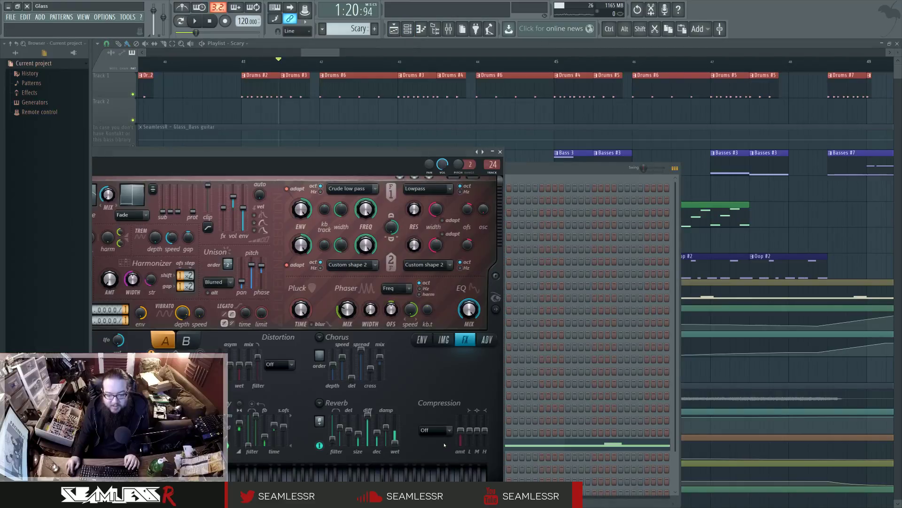
drag(478, 153, 632, 137)
key(space)
click(653, 323)
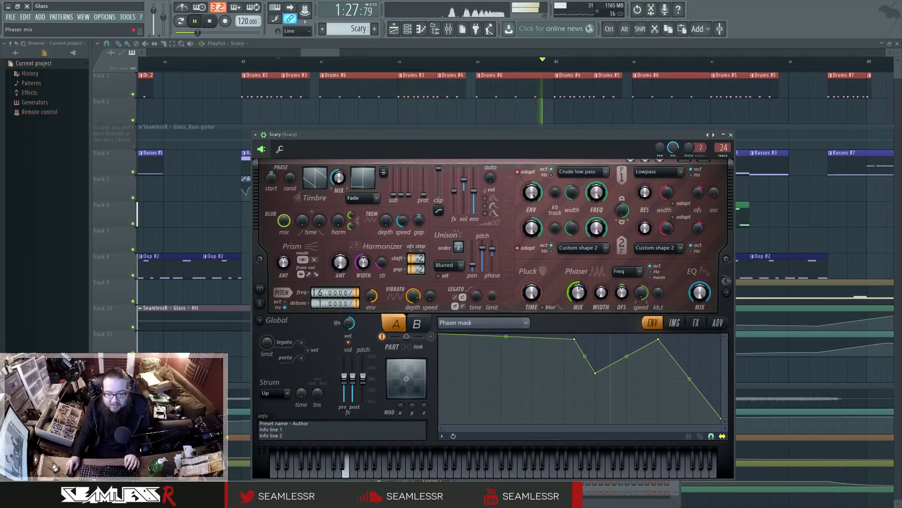
key(space)
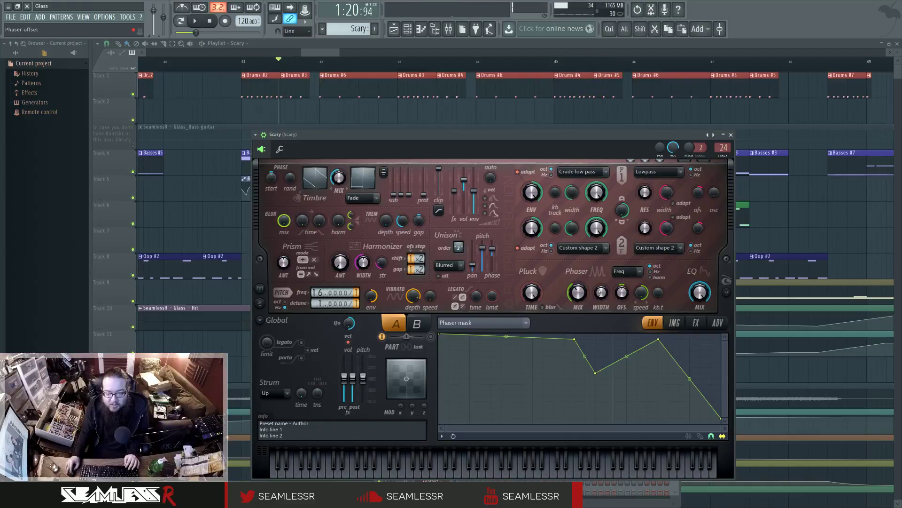
Step: Show Harmor's spectral display section and start playback to watch the sound's harmonics
click(727, 292)
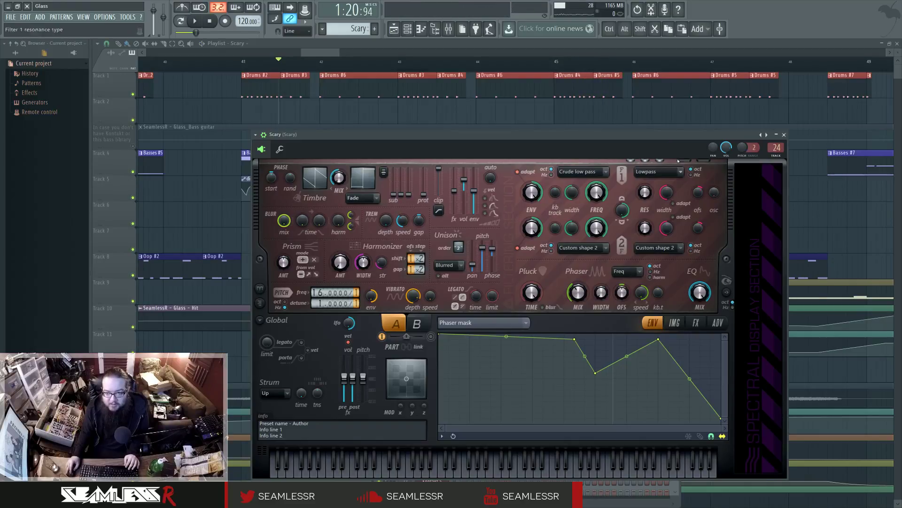
key(space)
drag(647, 140, 607, 140)
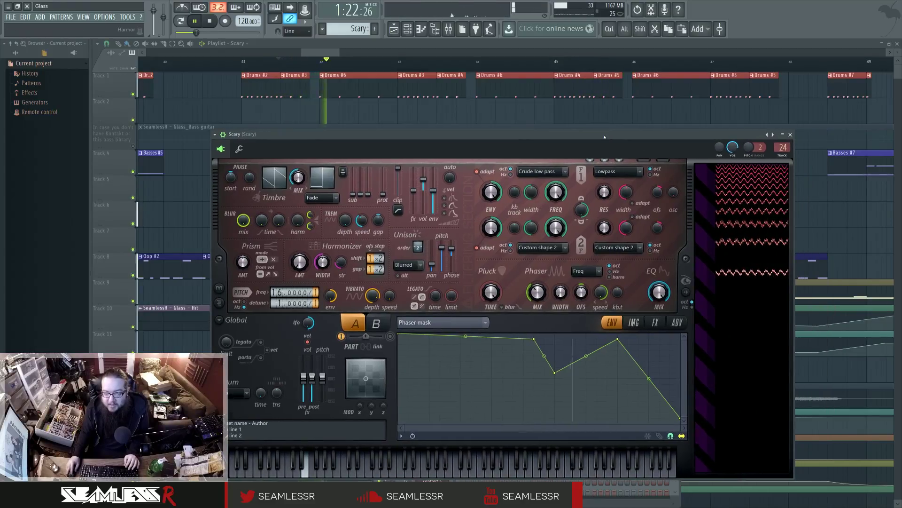
Step: Look through Harmor's phaser types, choose Freq and display the phaser shape
click(586, 271)
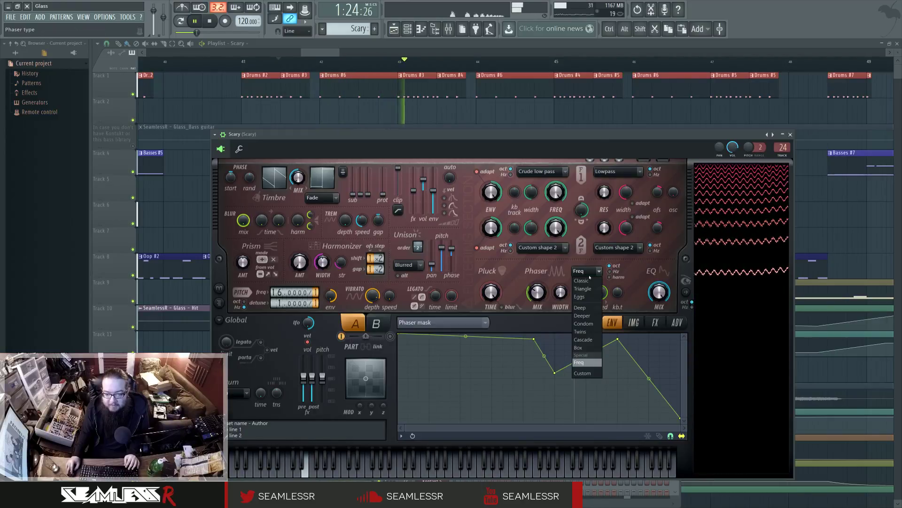
click(587, 275)
click(586, 275)
click(586, 363)
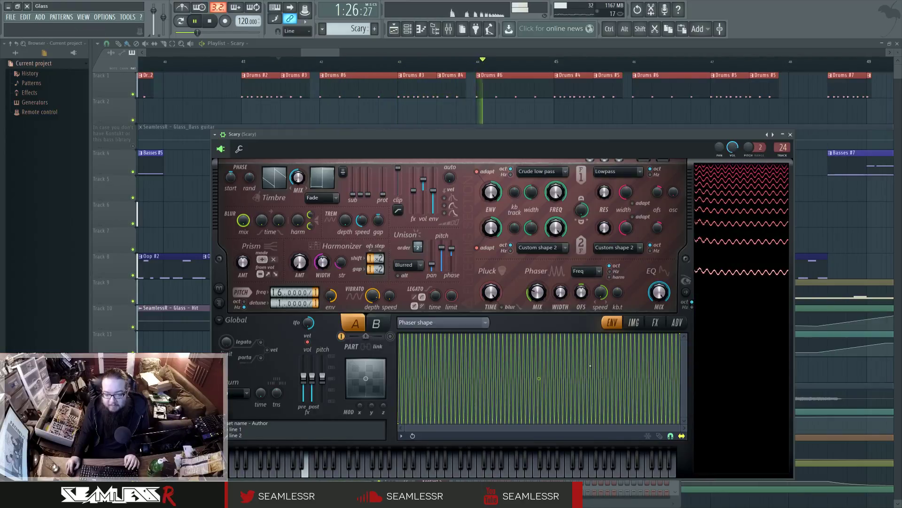
Step: Try the phaser's harm and oct scale options, turn up its mix during playback and stop
click(616, 279)
click(616, 266)
drag(537, 293, 537, 271)
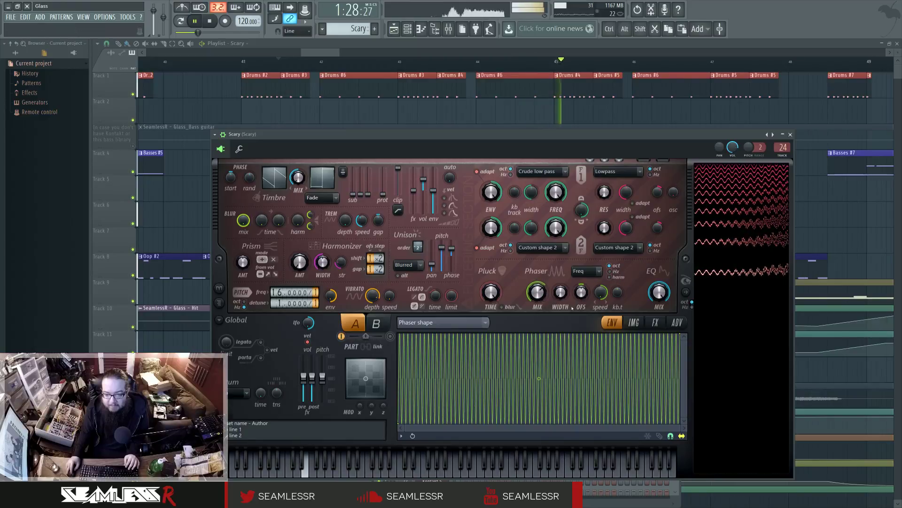
key(space)
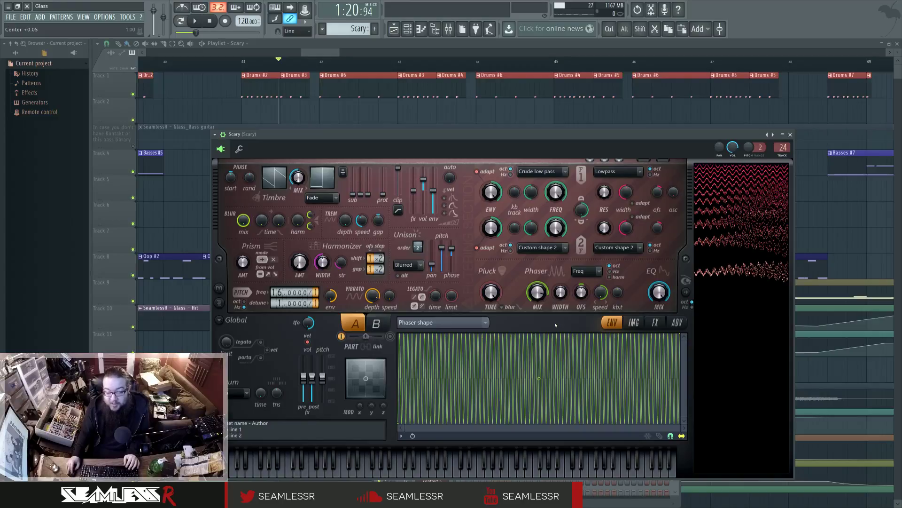
Step: Check Harmor's advanced page, then display the phaser mask envelope
click(677, 324)
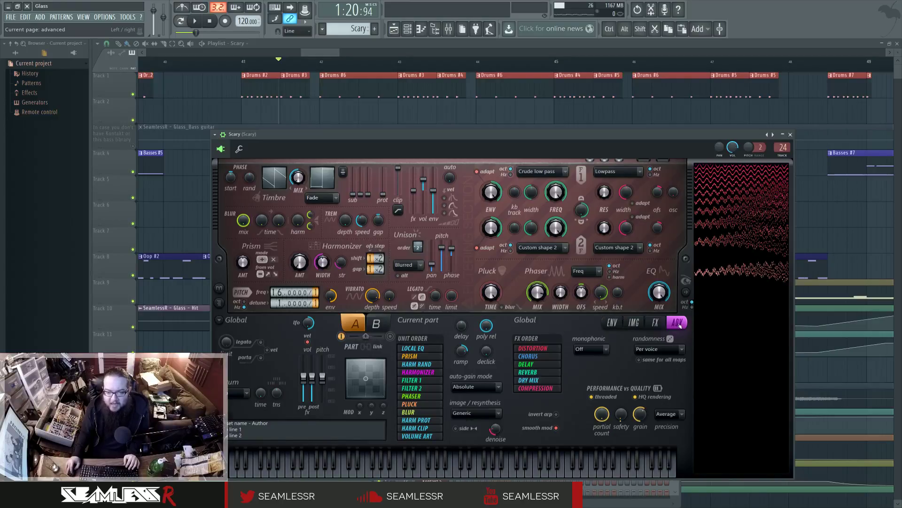
click(612, 322)
click(442, 323)
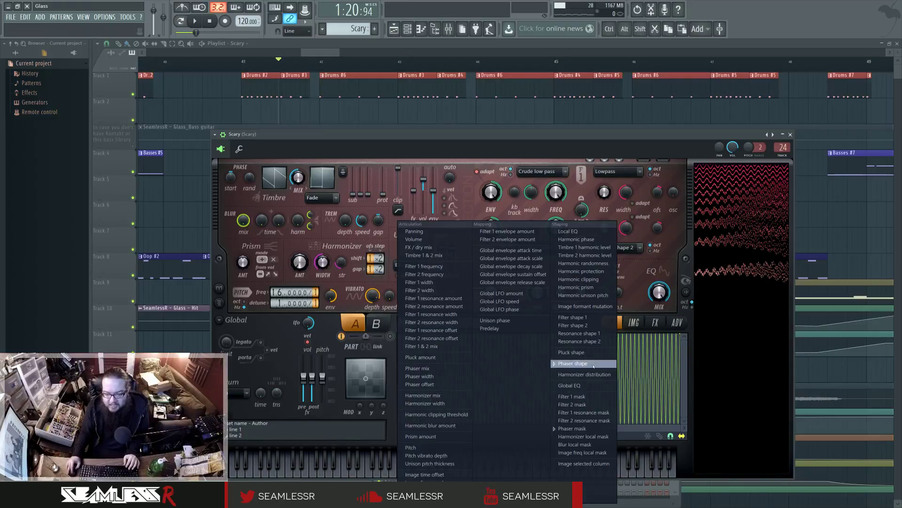
click(583, 423)
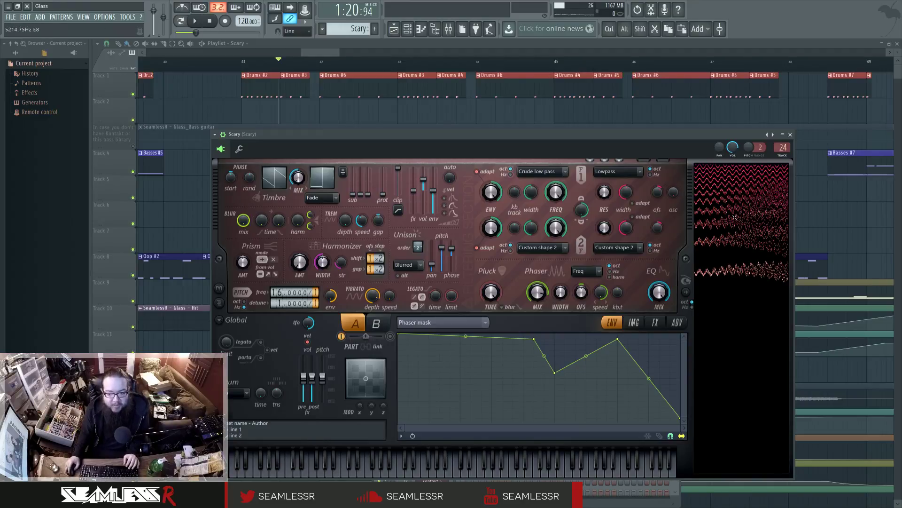
Step: Look through Harmor's effects, advanced and image pages and return to the phaser mask envelope
click(651, 323)
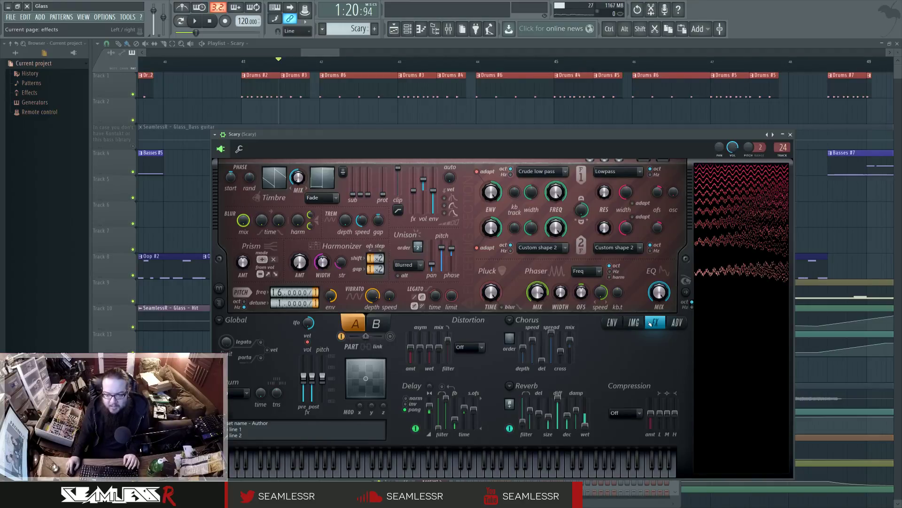
click(678, 322)
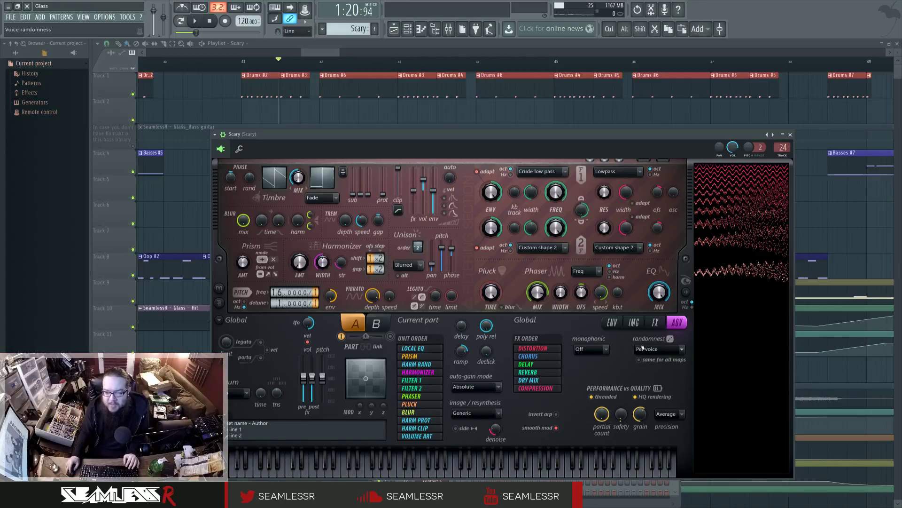
click(612, 322)
click(632, 323)
click(612, 323)
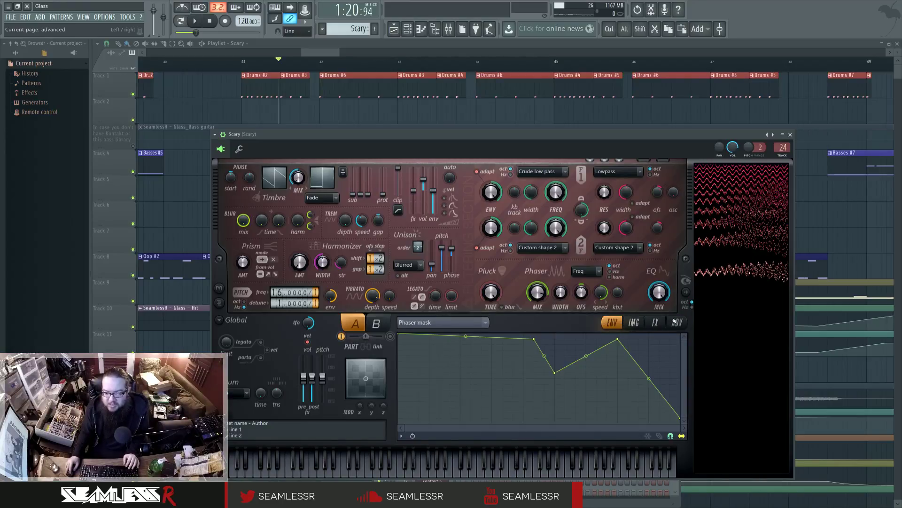
Step: Set Harmor's envelope granularity to 0.50 ms in the advanced performance settings
click(677, 322)
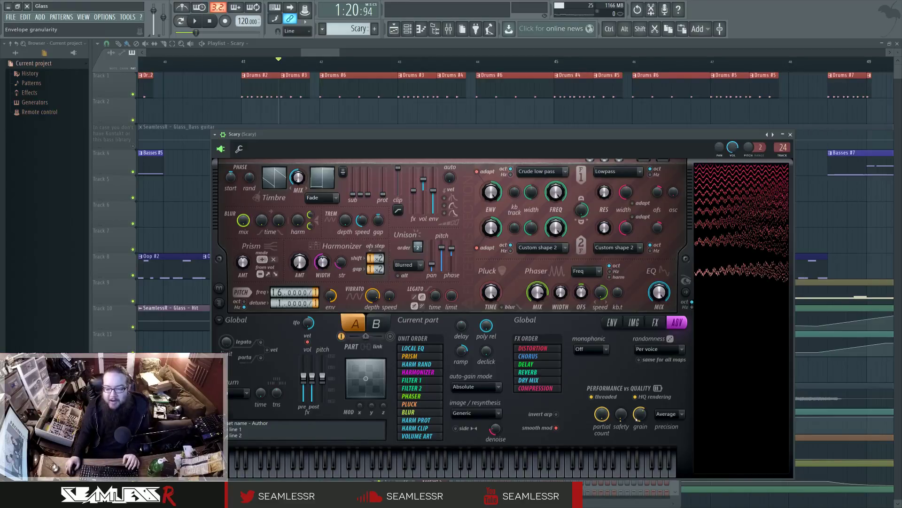
drag(639, 414, 638, 416)
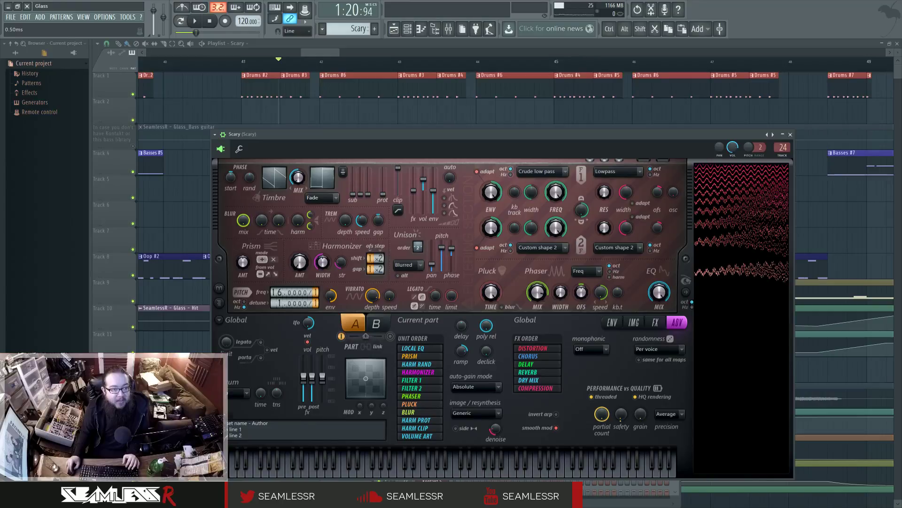
drag(638, 416, 638, 415)
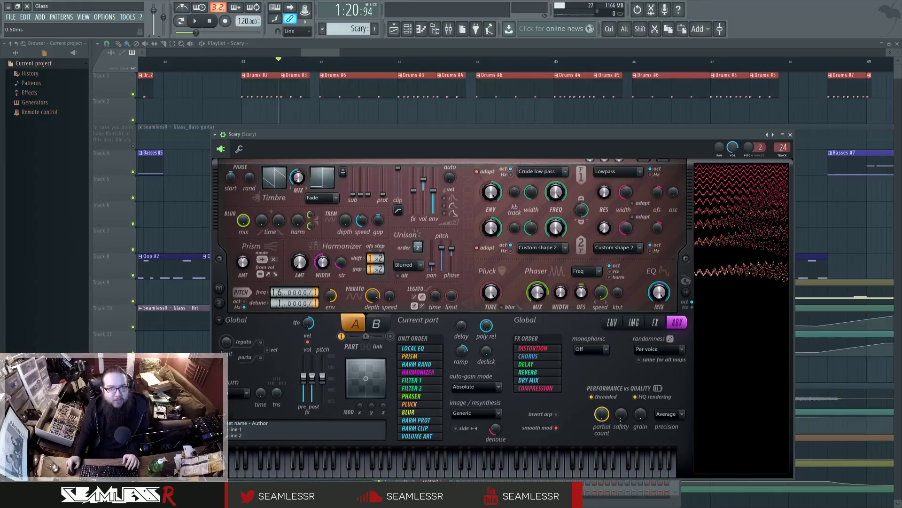
scroll(639, 416, up, 3)
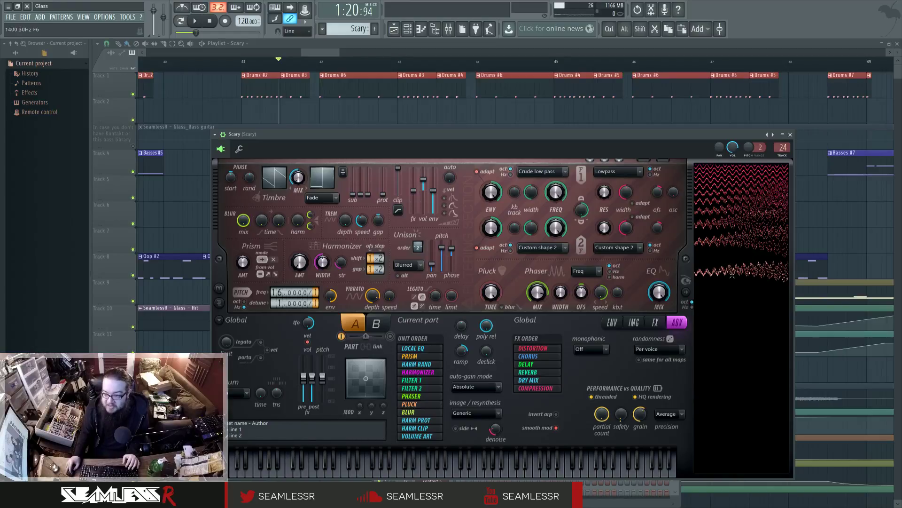
Step: Display the phaser shape envelope and go back to Harmor's advanced settings
click(582, 270)
click(581, 270)
click(582, 271)
click(586, 364)
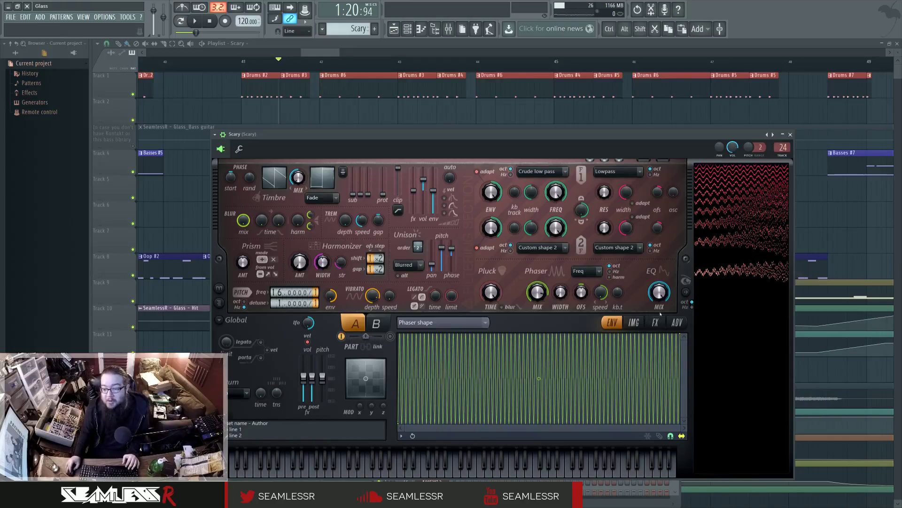
click(677, 322)
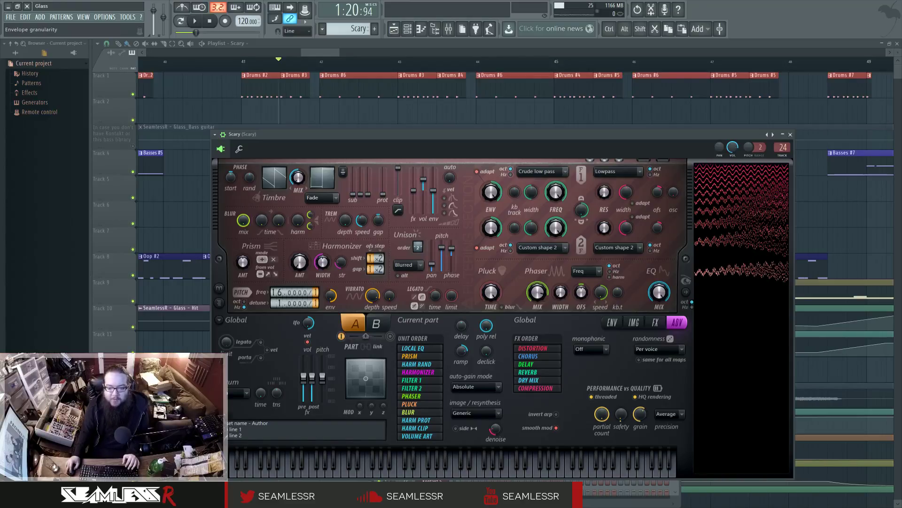
Step: Audition the Scary sound in three short playbacks with Harmor's granularity settings and harmonic display in view
key(space)
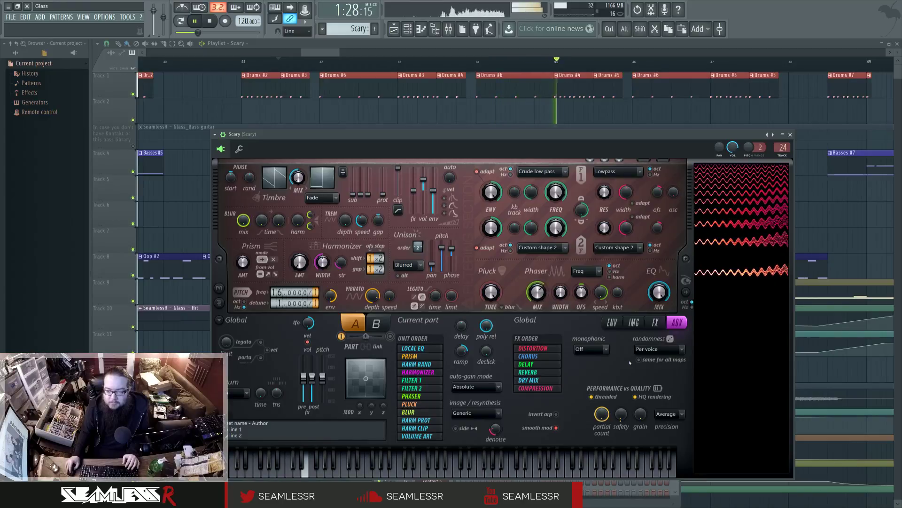
key(space)
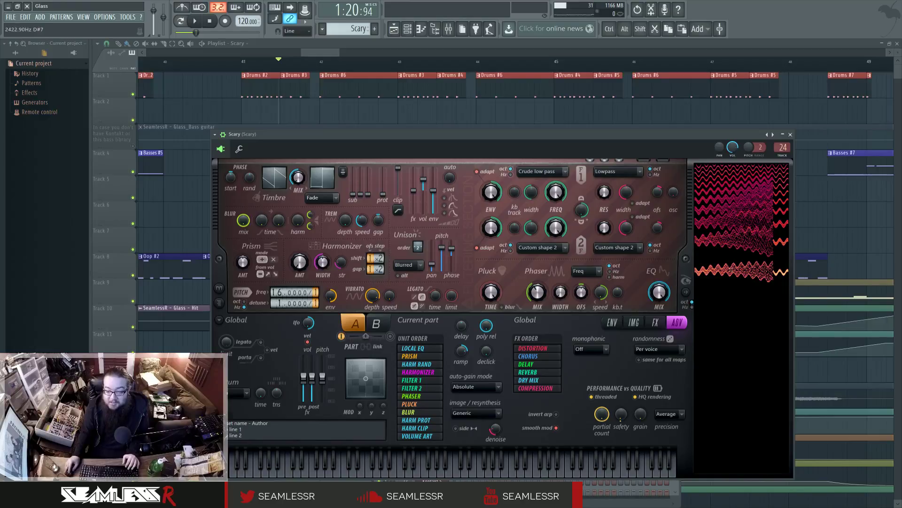
key(space)
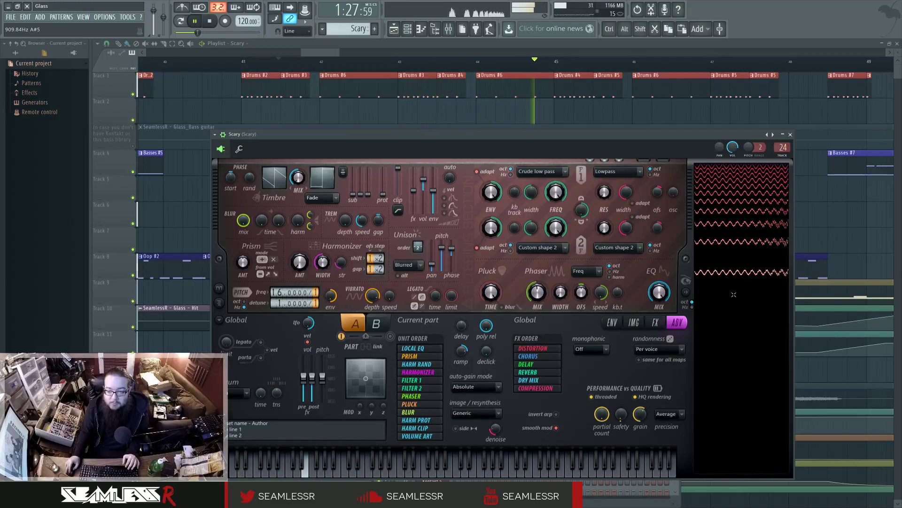
key(space)
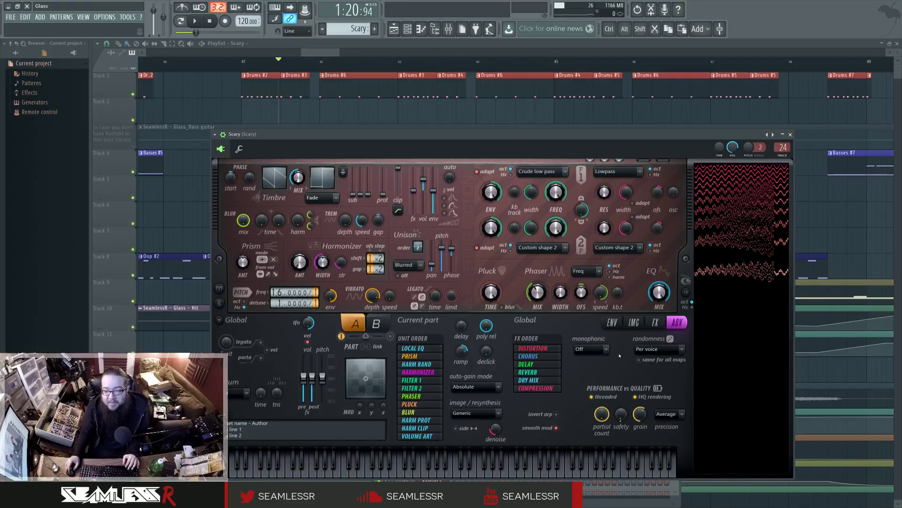
key(space)
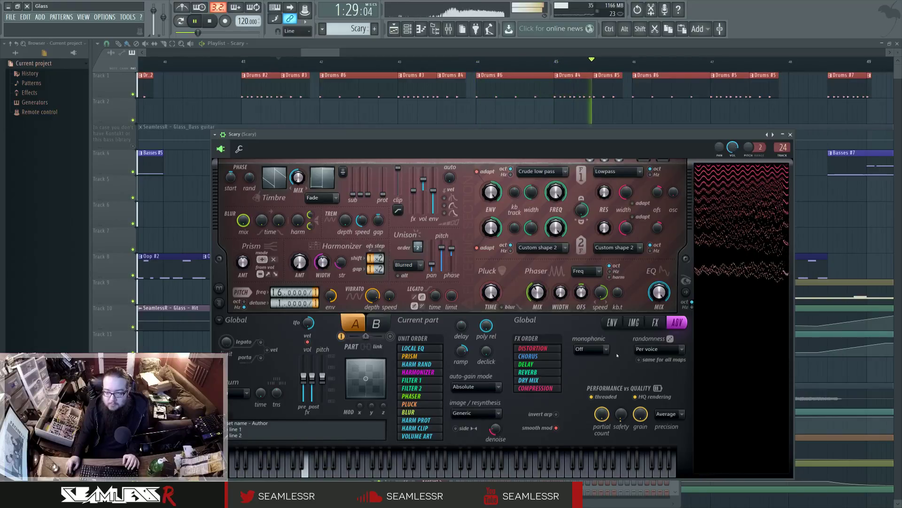
key(space)
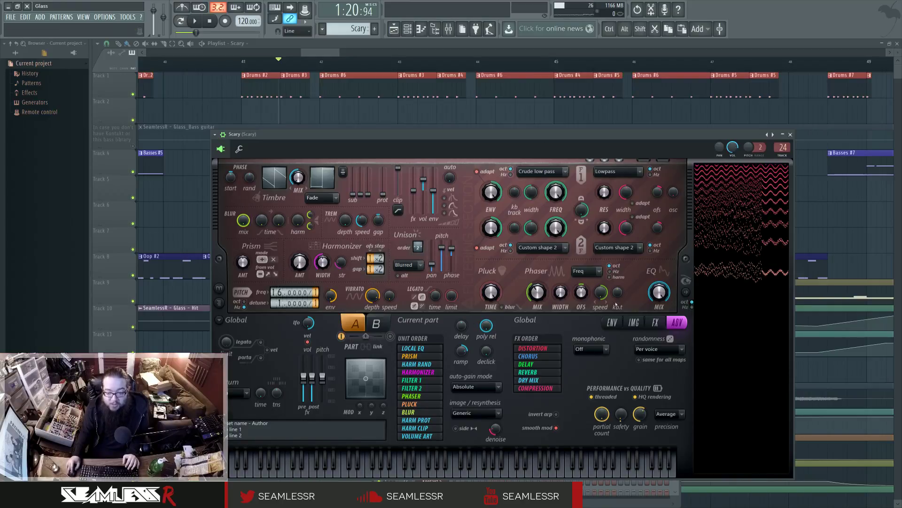
Step: Show Harmor's effects page, then close the Scary instrument window and reopen it
click(610, 326)
click(655, 323)
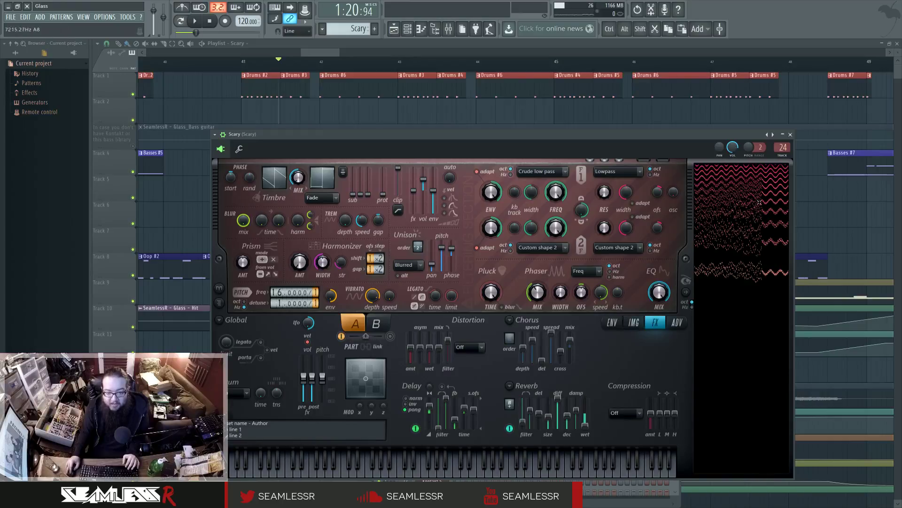
click(790, 135)
click(433, 445)
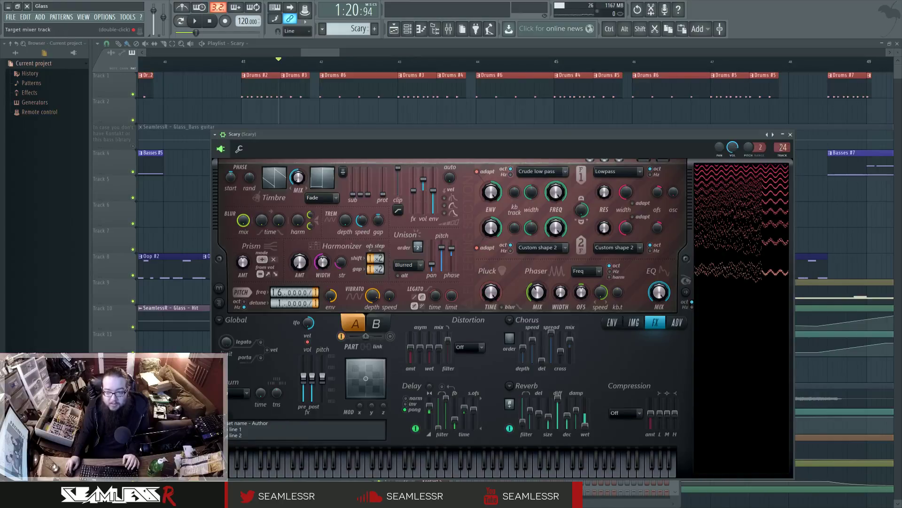
Step: Open Fruity Reeverb 2 and Fruity parametric EQ 2 on the Scary mixer track, widening the reverb window to show its room view
double_click(781, 147)
click(719, 278)
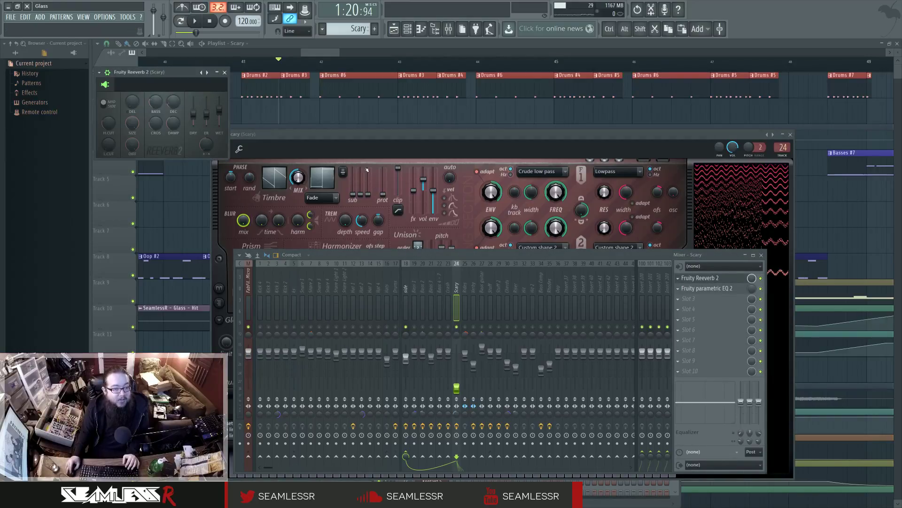
drag(229, 157, 296, 158)
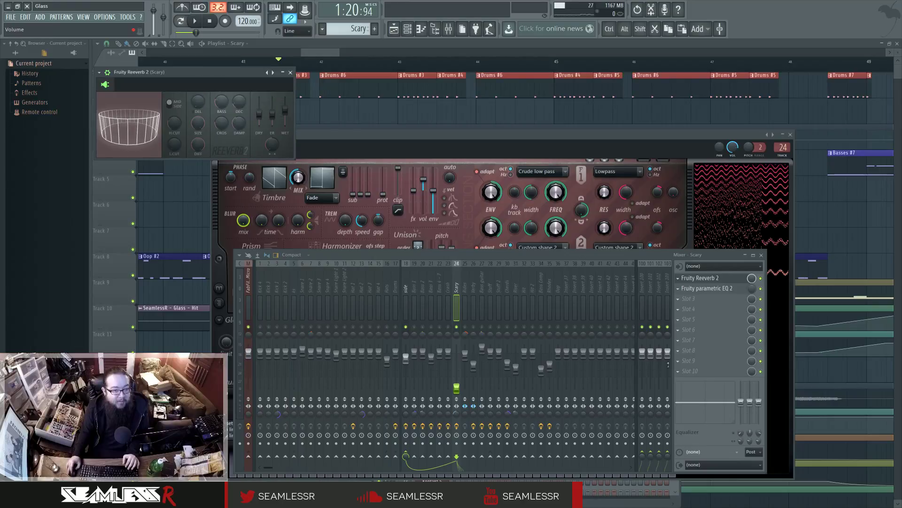
click(725, 288)
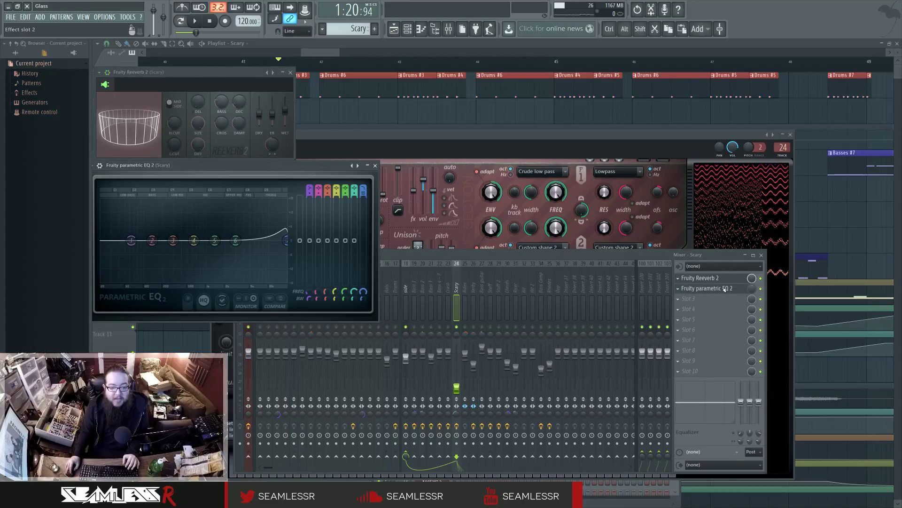
click(726, 289)
click(726, 289)
click(726, 289)
Step: Examine the Harmor #8 and Insert 26 Volume #2 envelope clips in the playlist against the Scary mixer track
key(F5)
scroll(466, 301, down, 4)
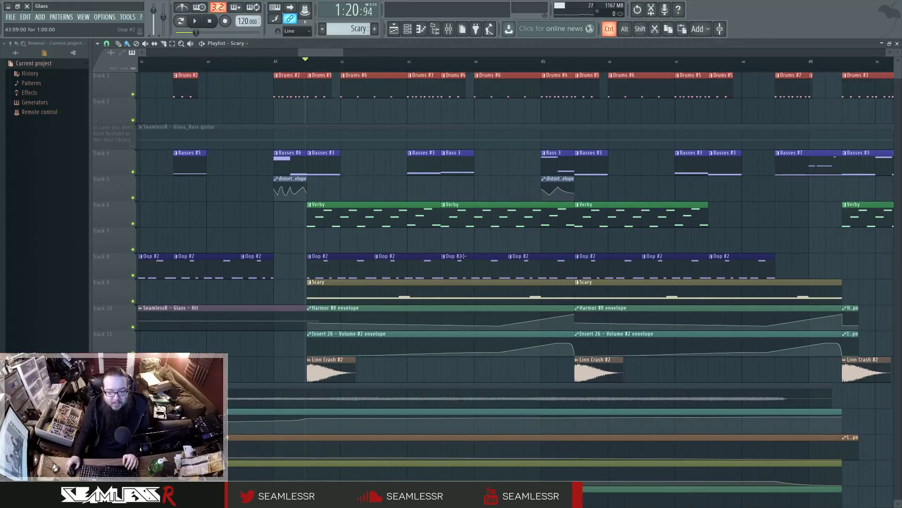
click(489, 325)
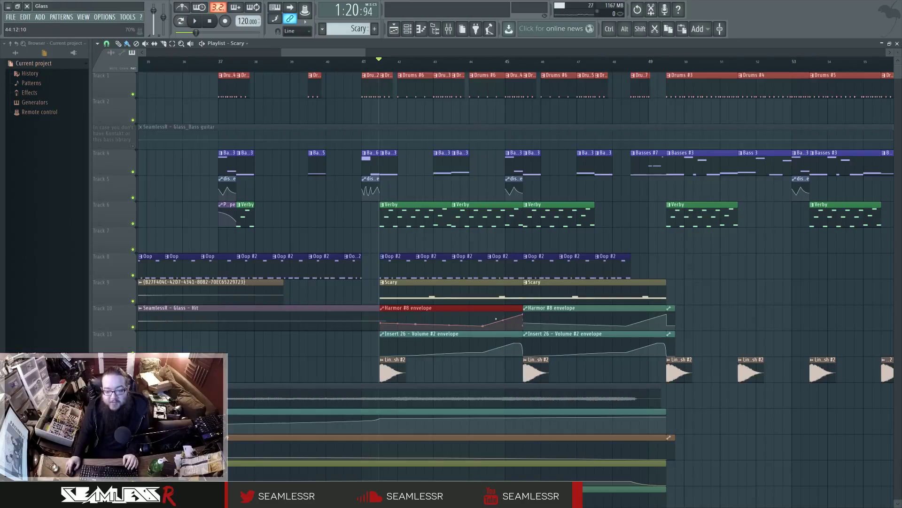
click(478, 335)
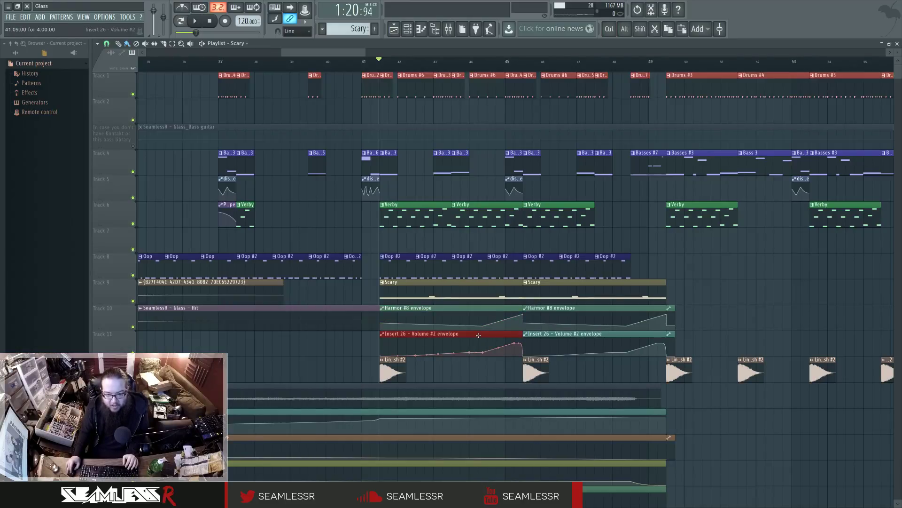
key(F9)
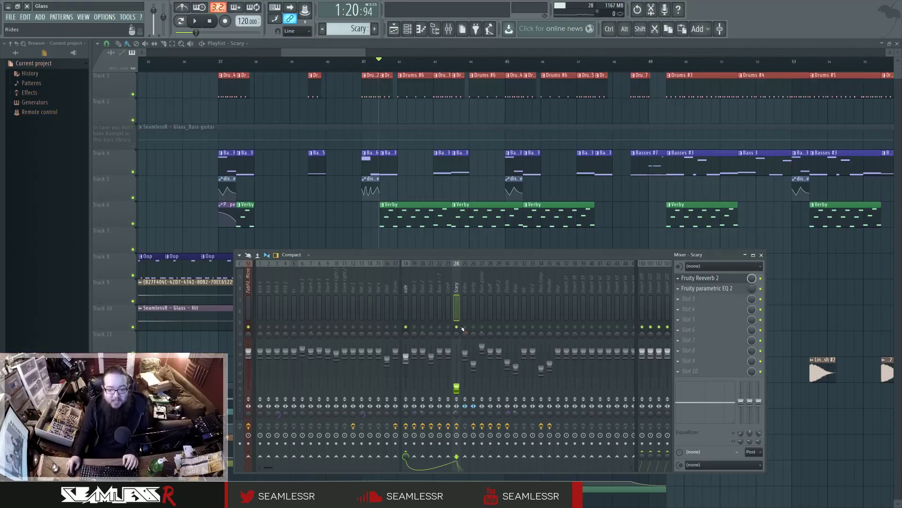
key(F9)
Step: Inspect the repeated Scary clips and their automation clips in the playlist, then clear the selection
scroll(499, 251, down, 5)
drag(479, 295, 544, 341)
ctrl+click(572, 324)
drag(582, 279, 680, 337)
click(597, 299)
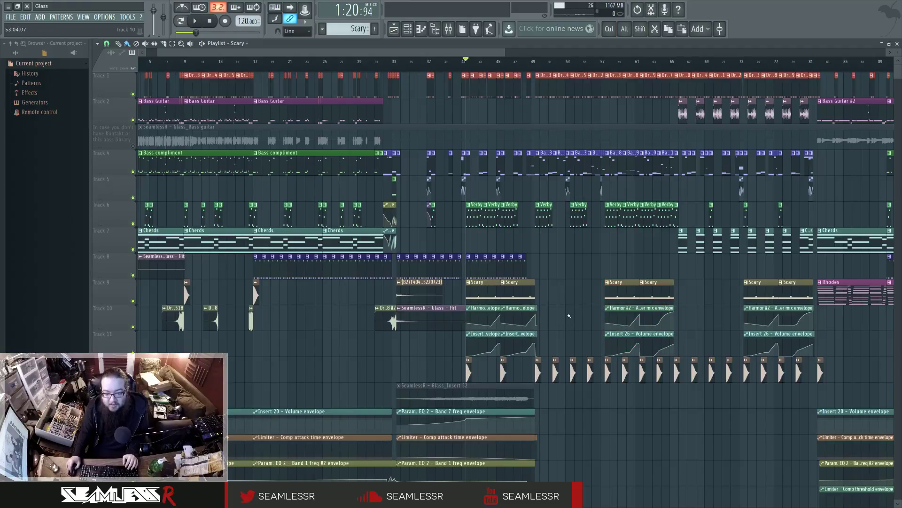
Step: Place the playhead just before bar 49, look over the automation tracks and play the drop briefly
click(531, 62)
scroll(537, 120, down, 5)
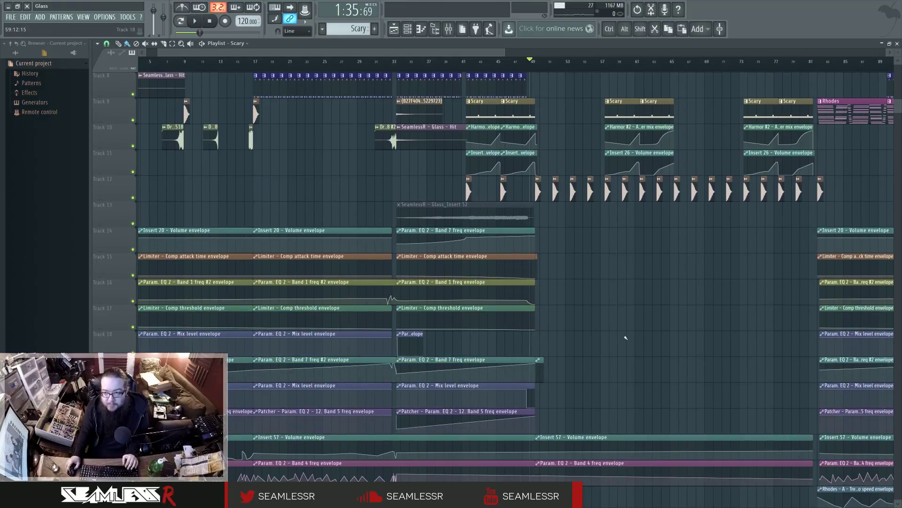
scroll(570, 279, up, 5)
key(space)
scroll(570, 278, up, 4)
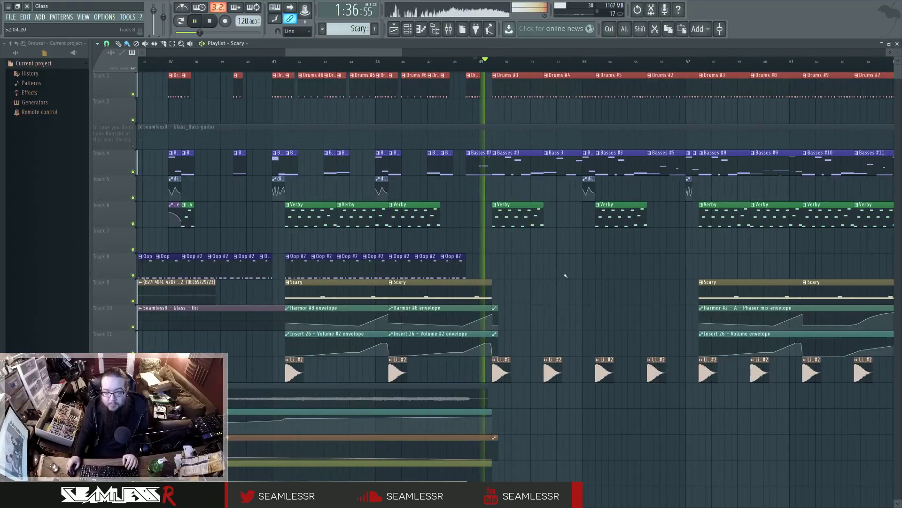
key(space)
Step: Open the Bass 1 channel's Patcher and move and enlarge its window to show the whole effect map
click(408, 29)
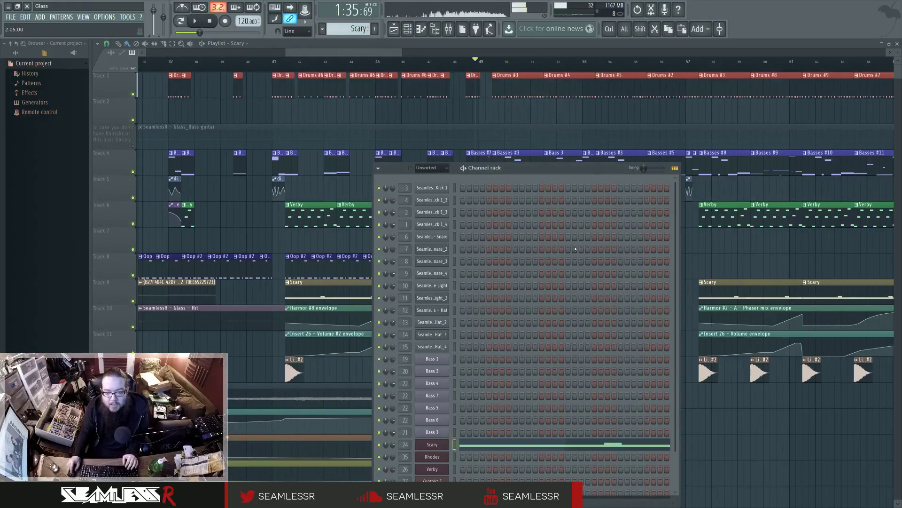
key(F6)
ctrl+scroll(501, 103, up, 5)
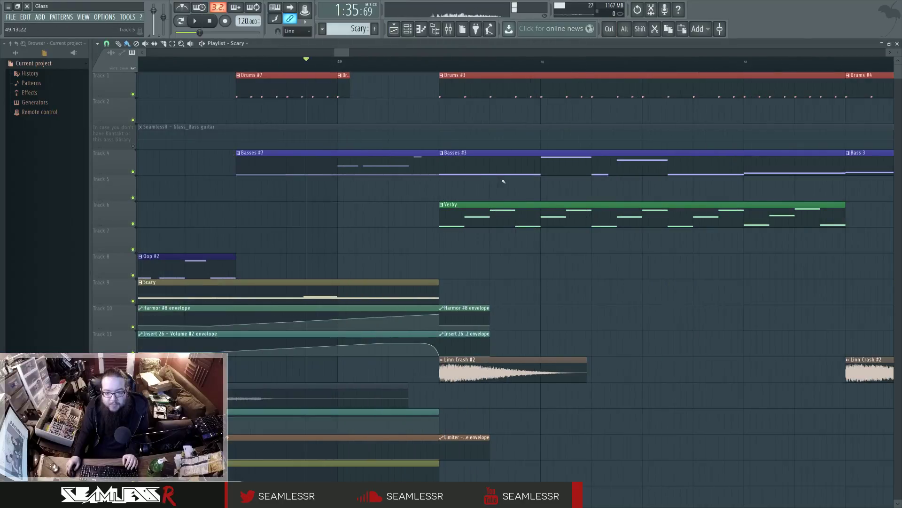
click(408, 29)
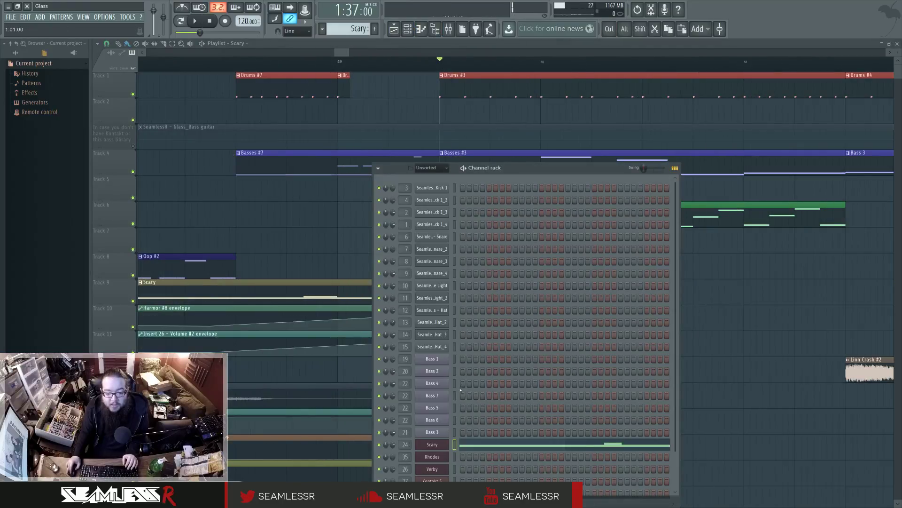
click(443, 361)
drag(440, 149, 344, 86)
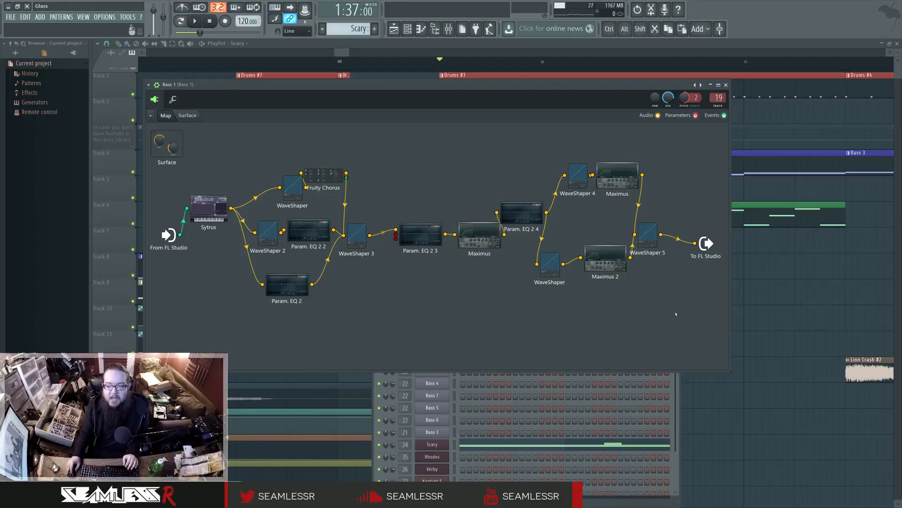
drag(730, 373, 850, 385)
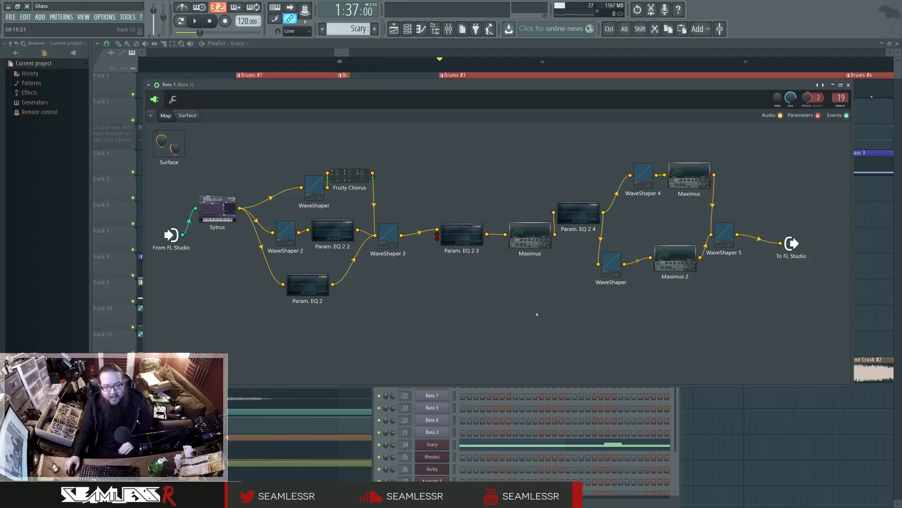
Step: Move the Sytrus and To FL Studio modules below the effect chain and connect Sytrus's audio output directly to To FL Studio
drag(217, 207, 217, 322)
drag(779, 254, 777, 325)
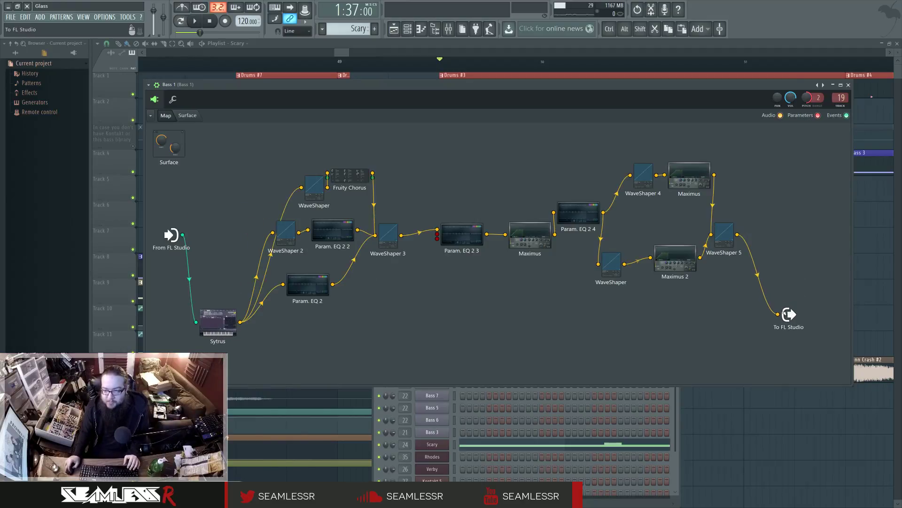
drag(239, 322, 778, 314)
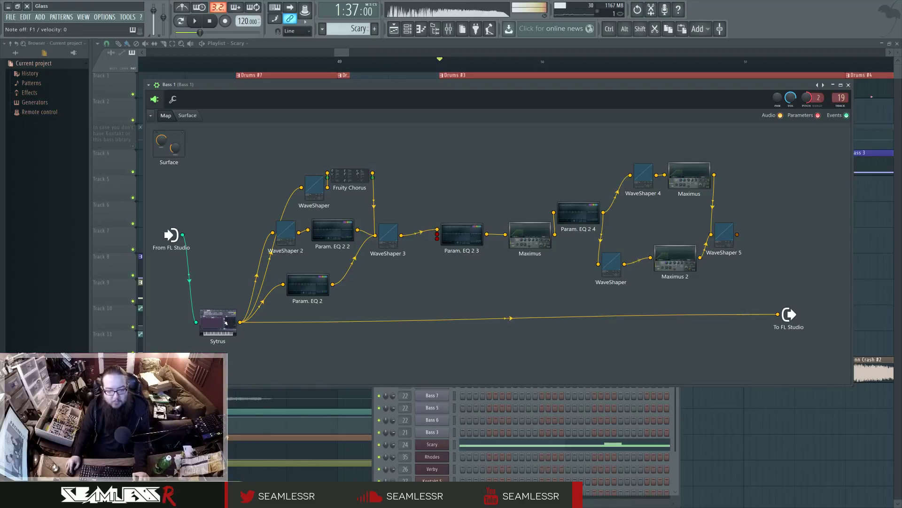
Step: Open Sytrus from the Patcher map, arrange both windows, and compare the oscillator settings of operators 1 and 2
click(232, 322)
drag(272, 101, 308, 127)
drag(211, 107, 337, 149)
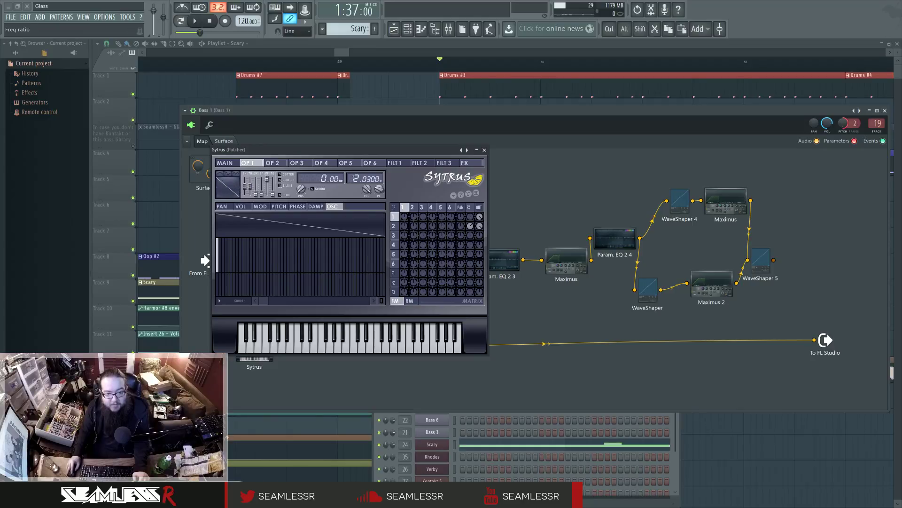
click(413, 207)
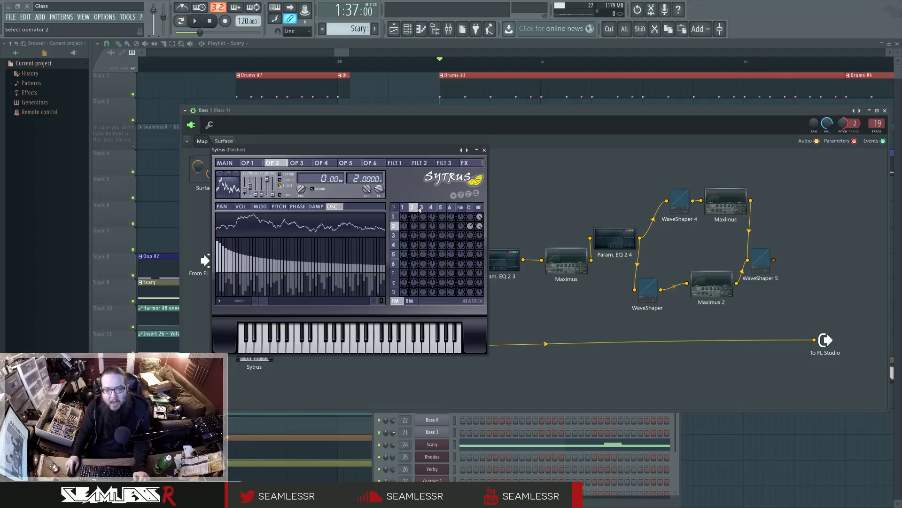
Step: Give Sytrus operator 3 a saw waveform and convert its shape to sine harmonics
click(421, 207)
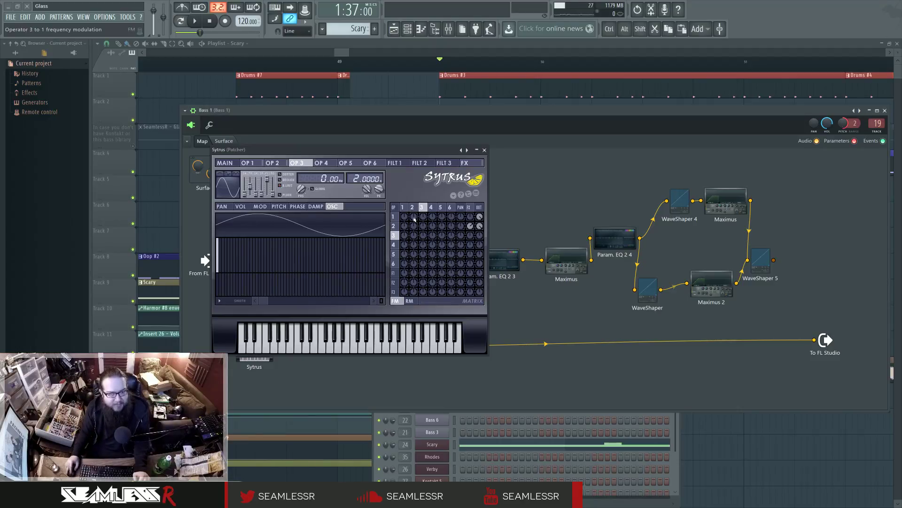
click(223, 188)
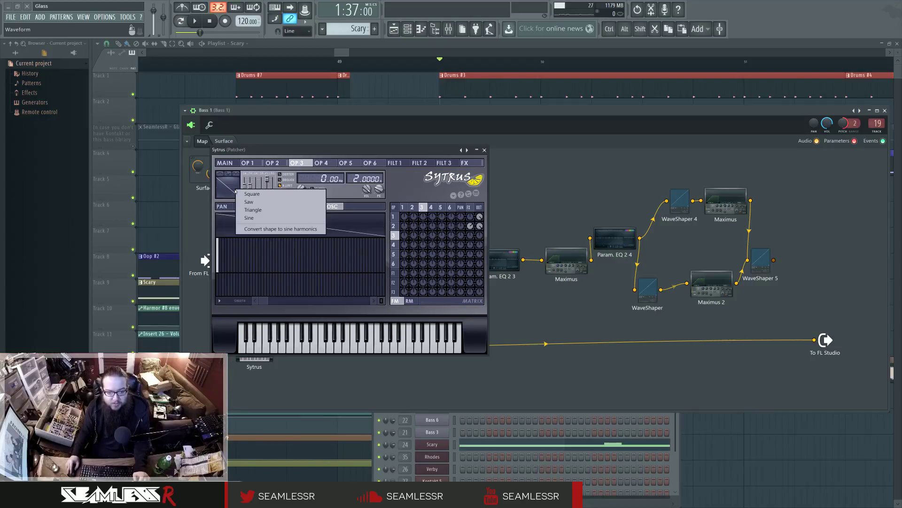
click(237, 199)
mouse_move(264, 301)
mouse_down()
mouse_move(336, 304)
mouse_move(251, 309)
mouse_up()
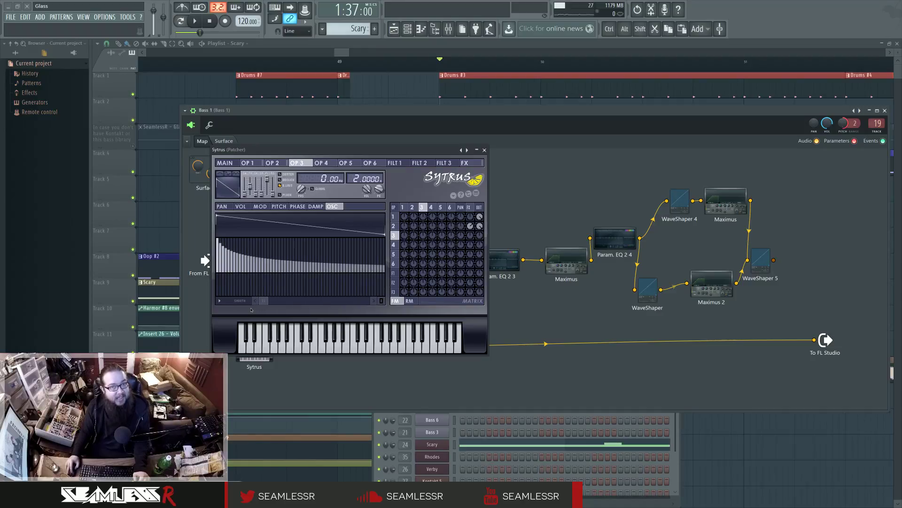
Step: Review operator 3's waveform shape options and randomize the phases of its sine harmonics
click(216, 187)
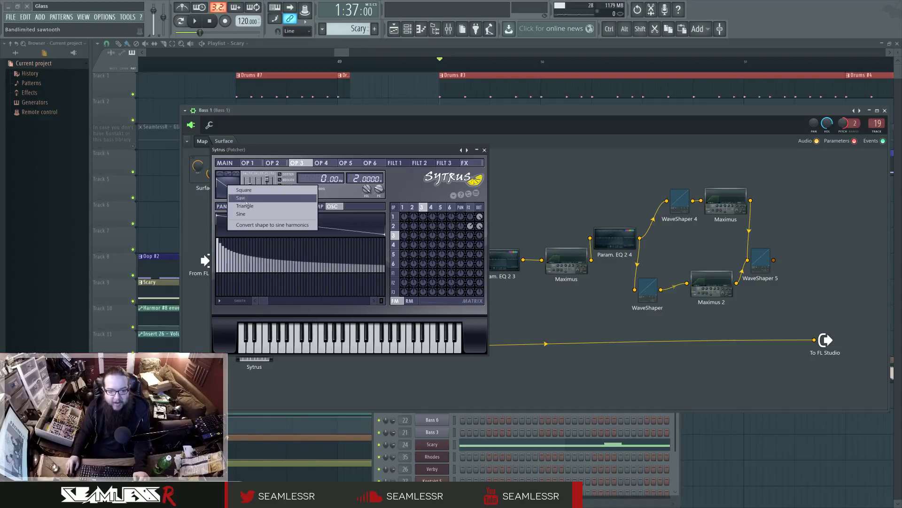
click(224, 183)
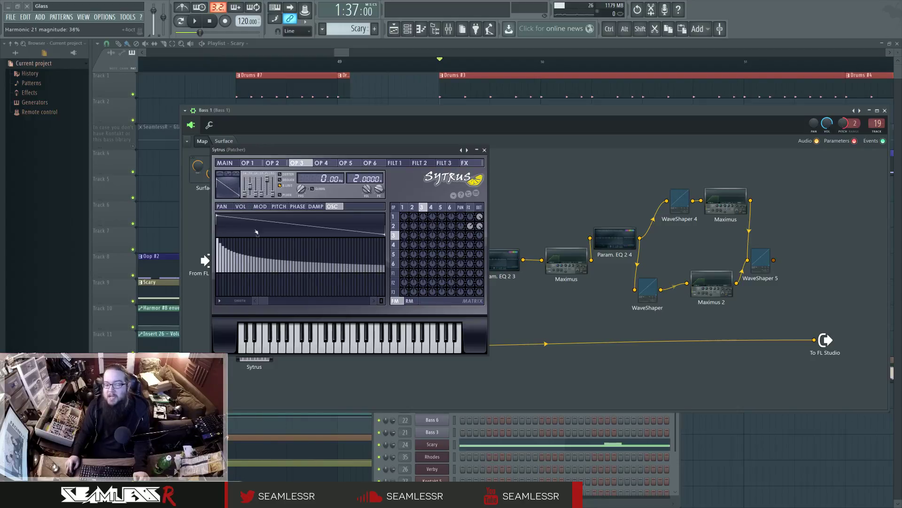
click(223, 184)
key(Escape)
click(220, 300)
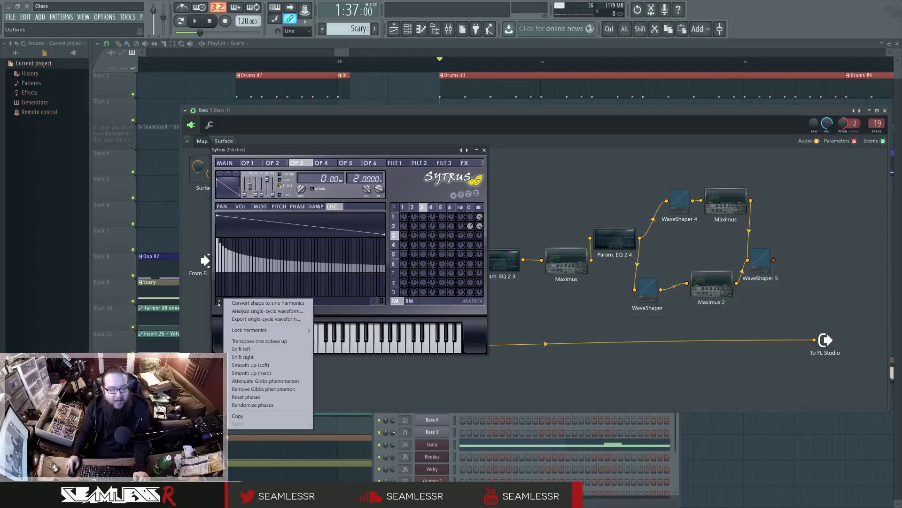
click(247, 405)
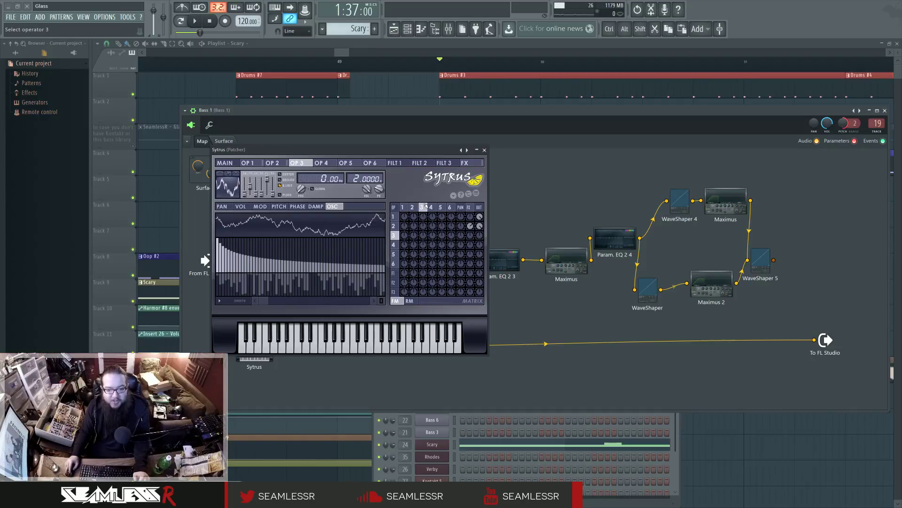
Step: Audition Sytrus with the output levels of operators 2 and 1 switched off in turn, and compare both operators' waveforms
right_click(481, 226)
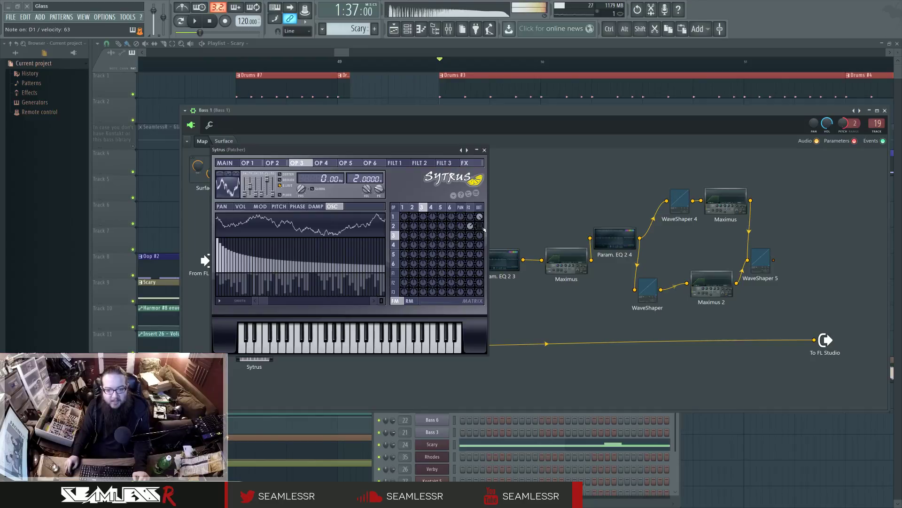
right_click(481, 226)
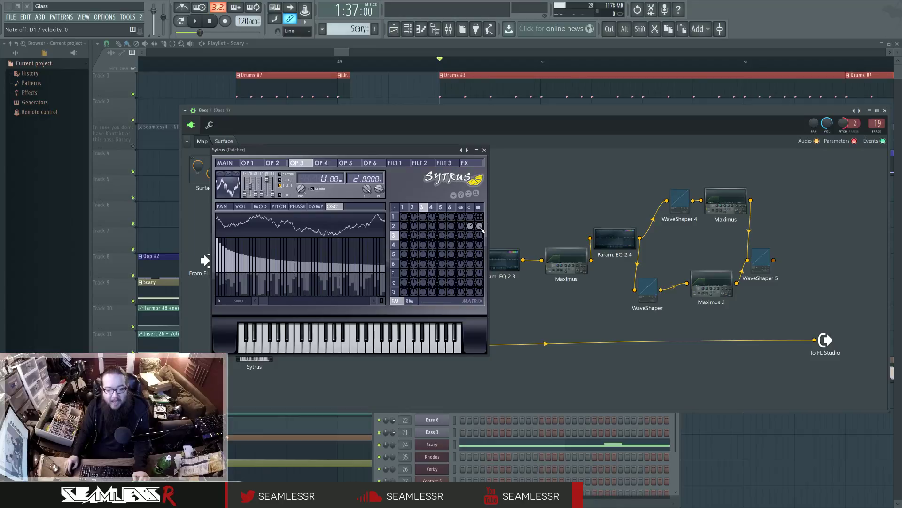
right_click(479, 217)
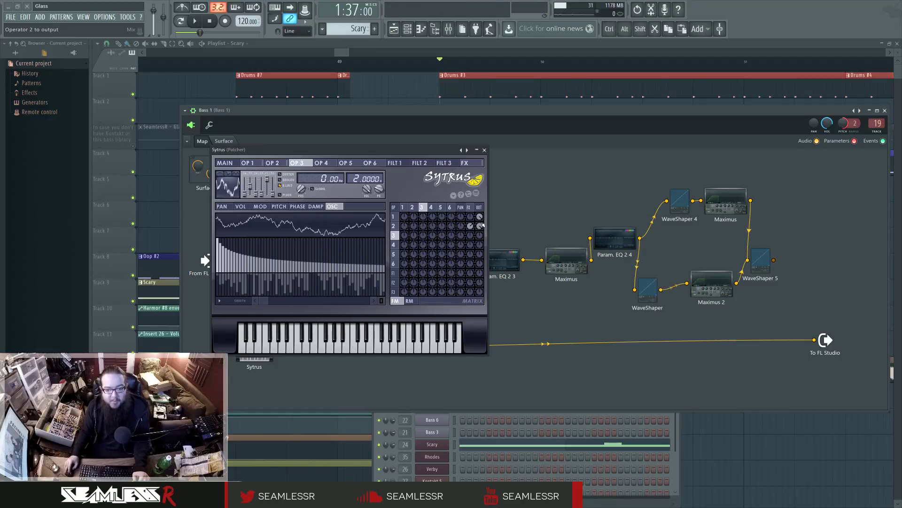
click(404, 207)
click(413, 208)
click(405, 208)
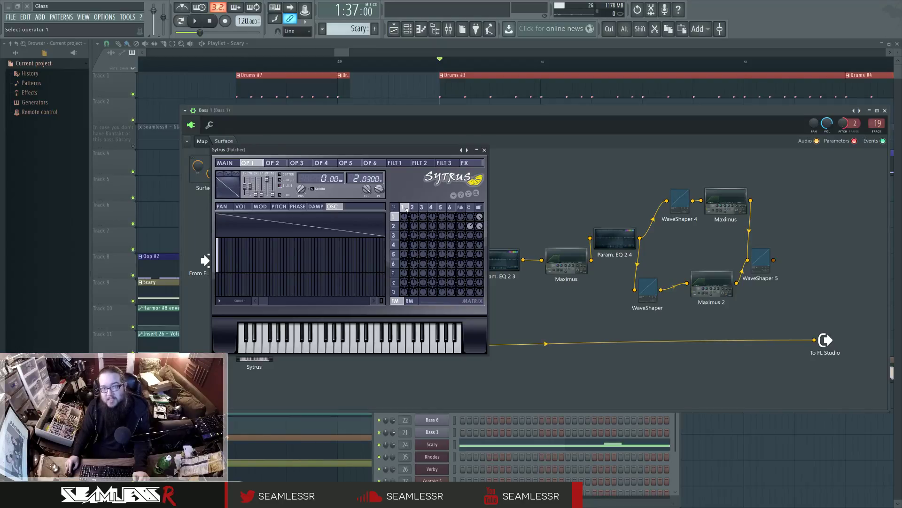
click(413, 207)
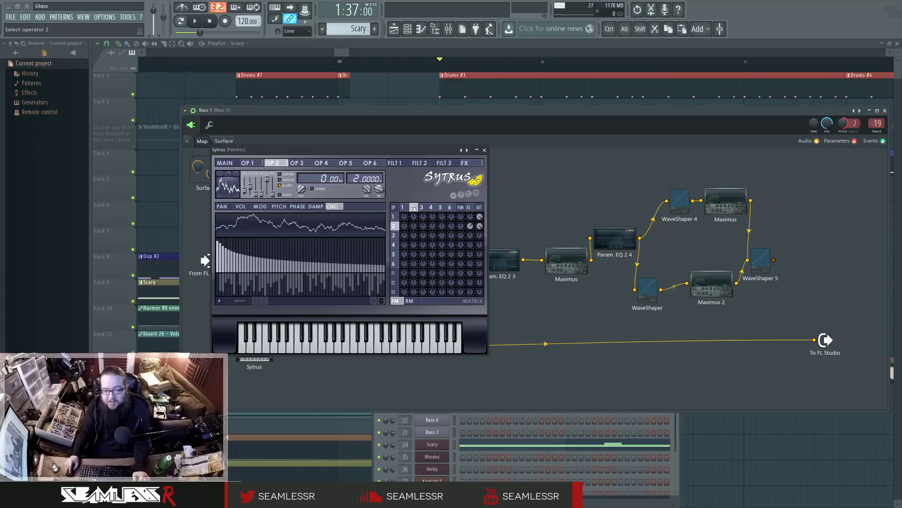
Step: Close Sytrus, remove its direct connection to To FL Studio, and move the WaveShaper feeding Fruity Chorus away from it
click(484, 151)
right_click(814, 340)
drag(350, 221, 318, 209)
Step: Open WaveShaper 2, move its window over the Patcher map and enlarge it to examine the sine-shaped curve
click(322, 257)
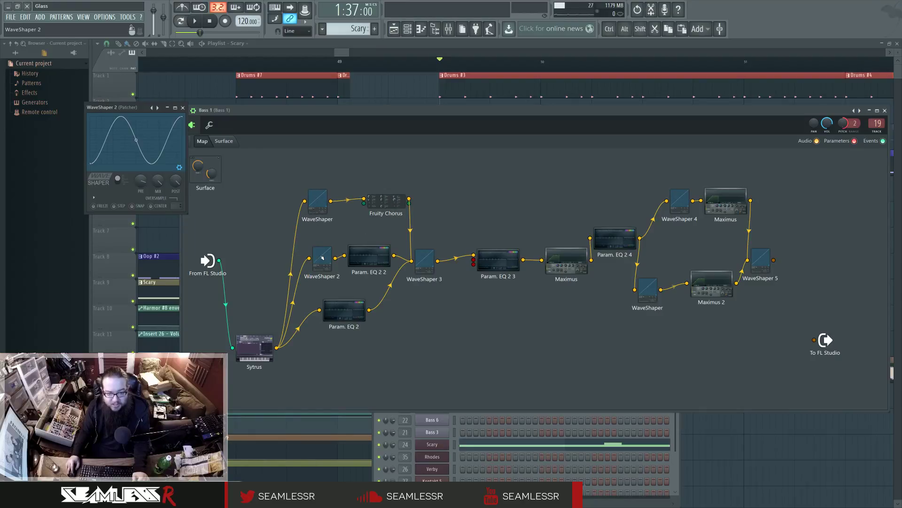
drag(137, 107, 224, 146)
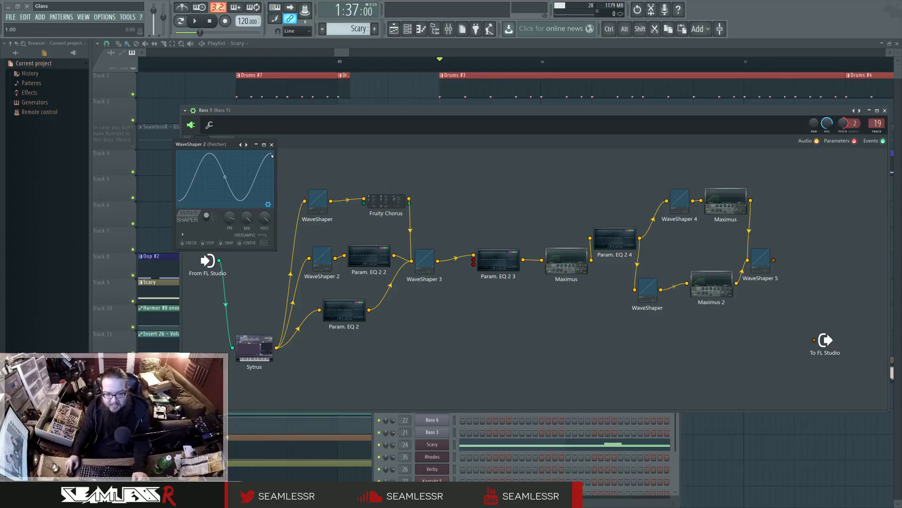
drag(275, 249, 400, 348)
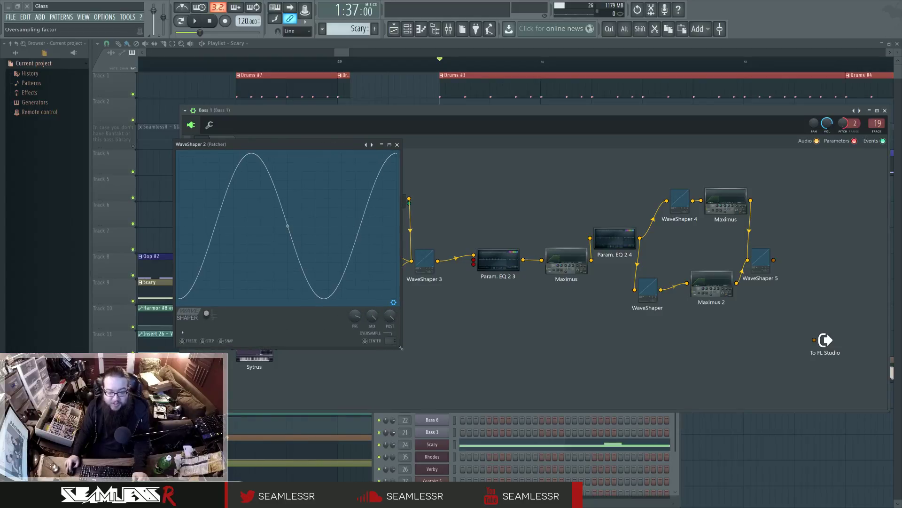
Step: Try different numbers of wave cycles in WaveShaper 2's curve by adjusting its midpoint tension, and close the plugin
mouse_move(288, 226)
mouse_down()
mouse_move(288, 199)
mouse_move(287, 226)
mouse_up()
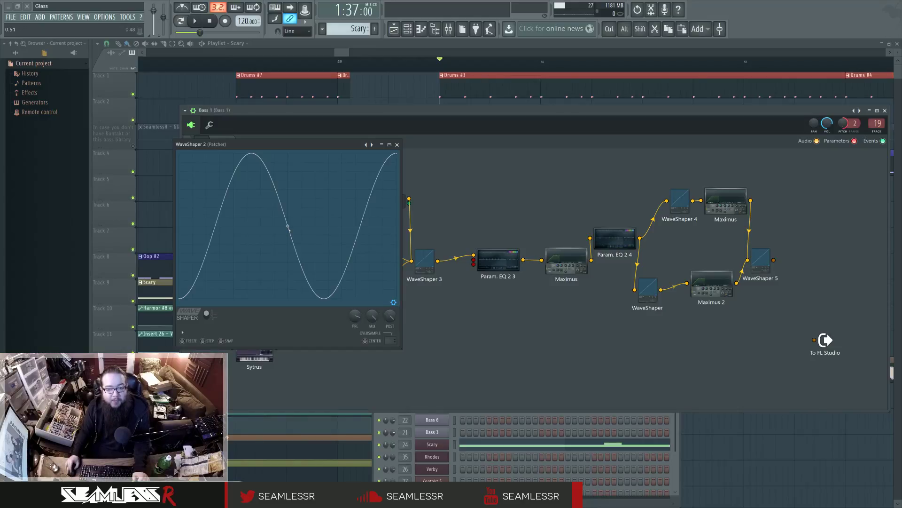
drag(287, 225, 288, 226)
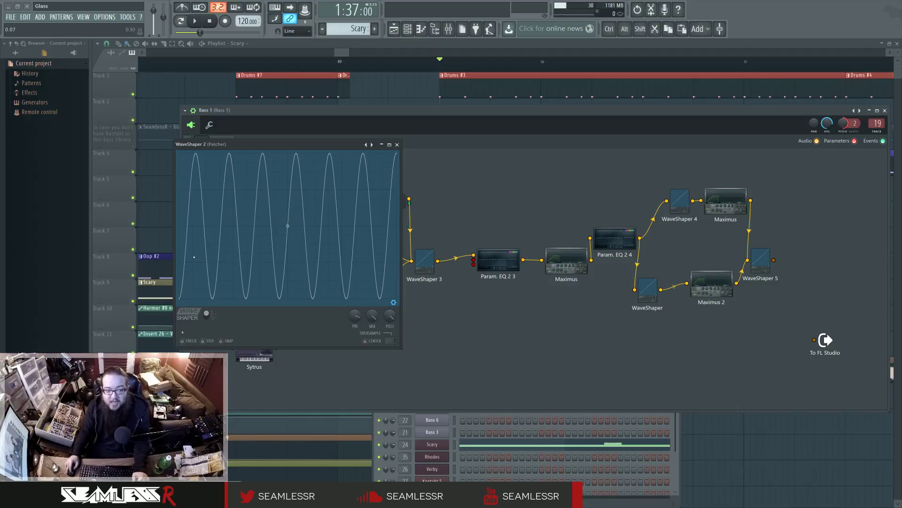
drag(287, 225, 288, 221)
click(396, 145)
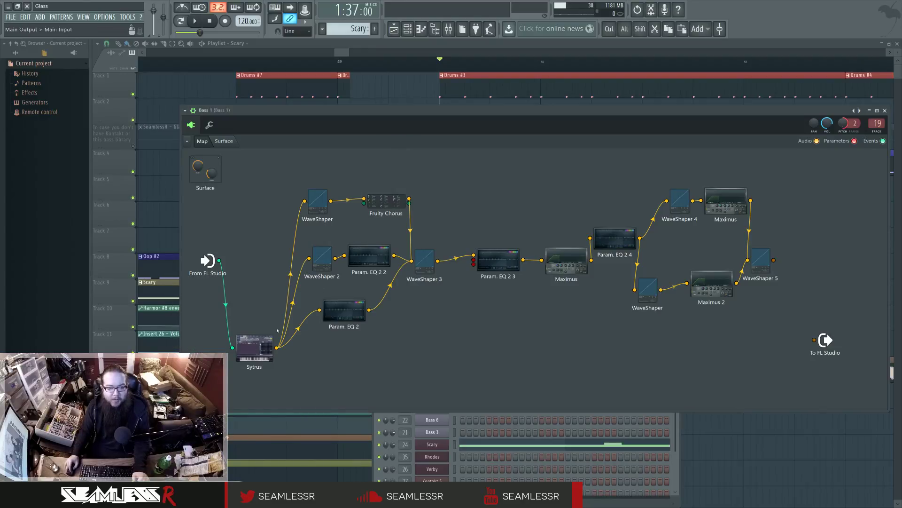
Step: Inspect the settings of Param. EQ 2 2, Fruity Chorus, Param. EQ 2 and WaveShaper 3, closing each plugin after viewing it
click(369, 256)
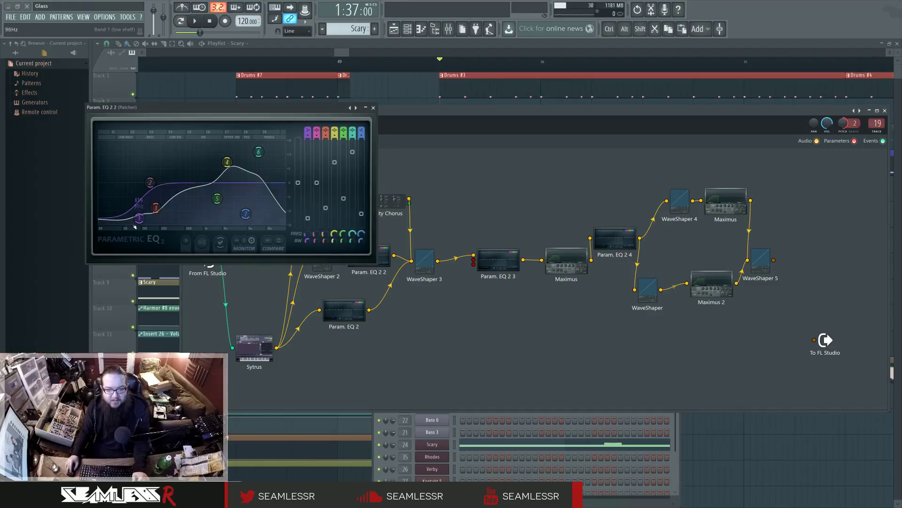
click(373, 108)
click(392, 205)
click(299, 107)
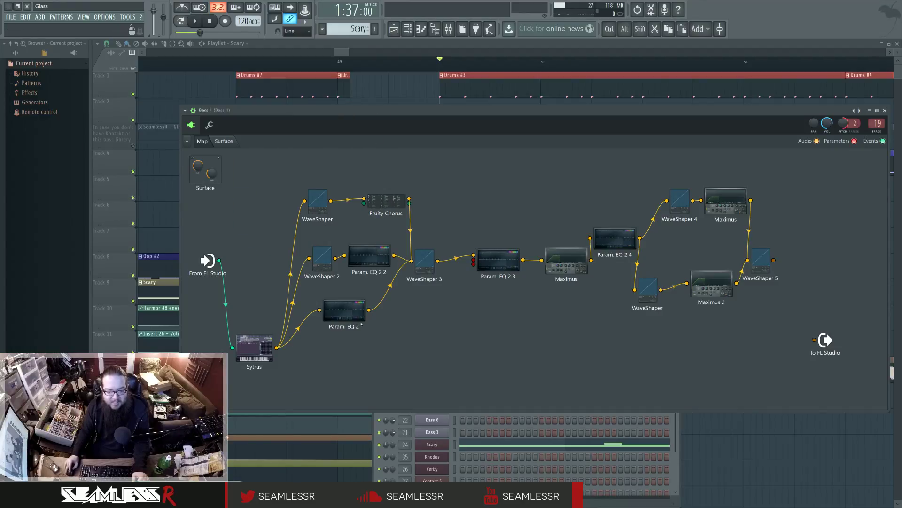
click(344, 311)
click(373, 107)
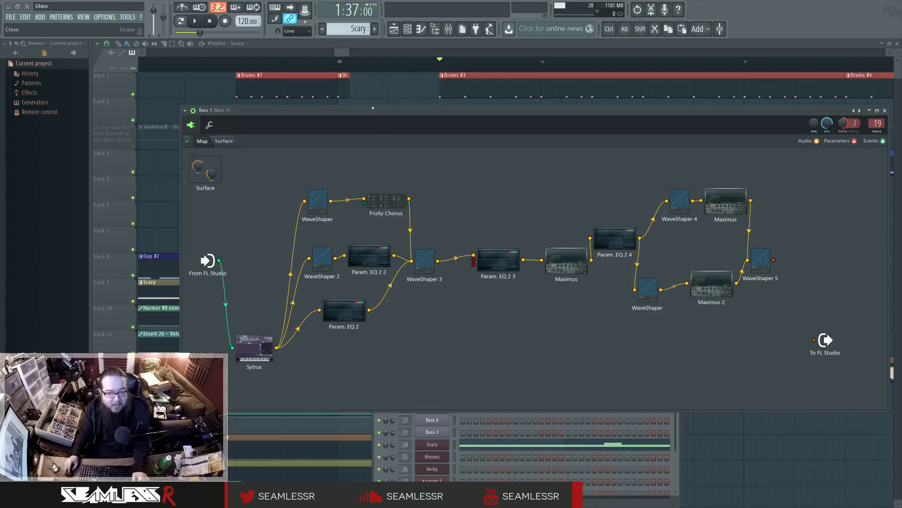
click(428, 267)
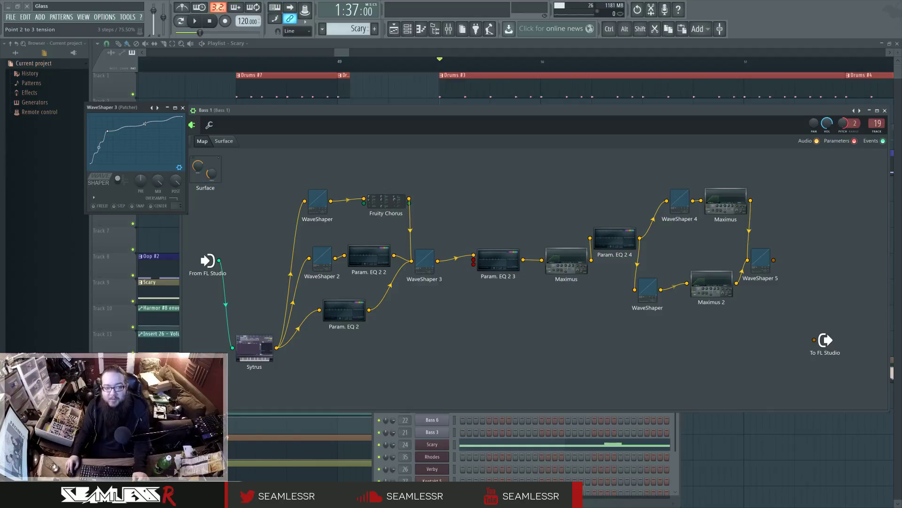
click(183, 108)
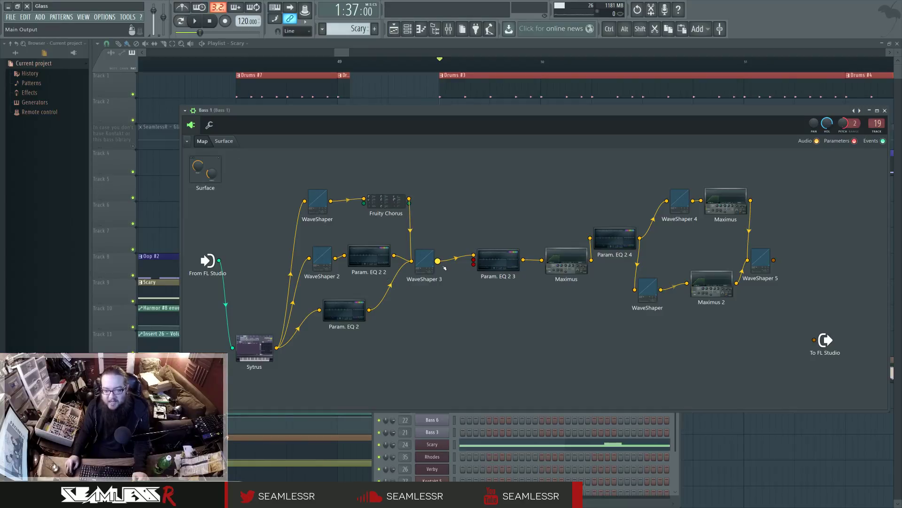
Step: Audition the parallel branches by connecting Param. EQ 2 and Fruity Chorus in turn to To FL Studio, disconnecting each after listening
drag(438, 260, 798, 314)
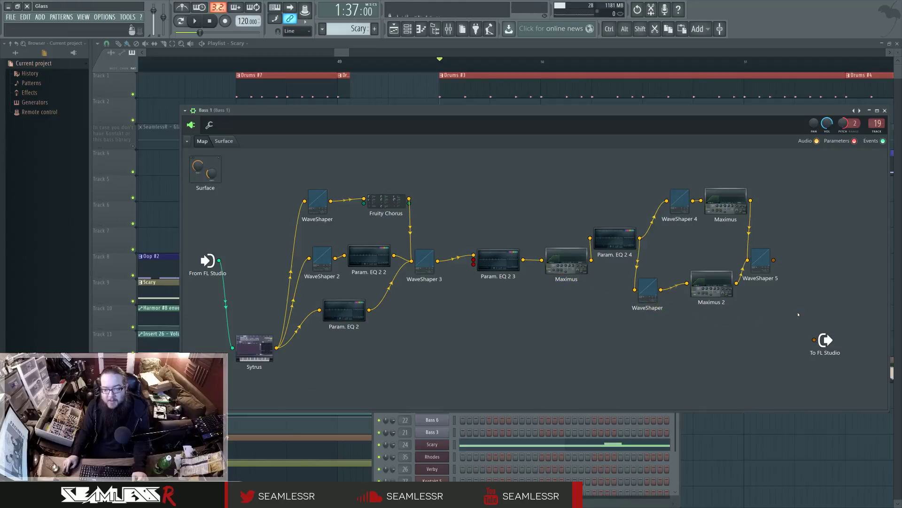
drag(369, 309, 814, 339)
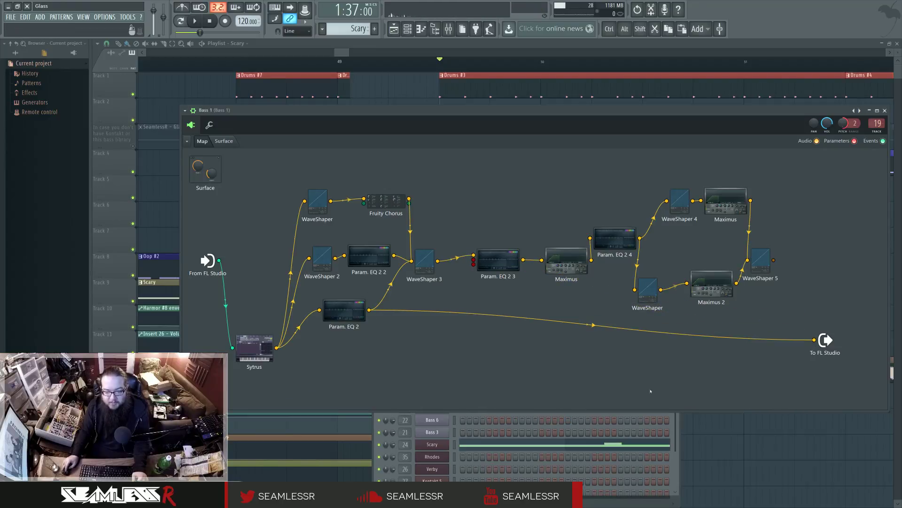
right_click(649, 330)
drag(523, 259, 805, 316)
drag(409, 199, 815, 339)
right_click(802, 340)
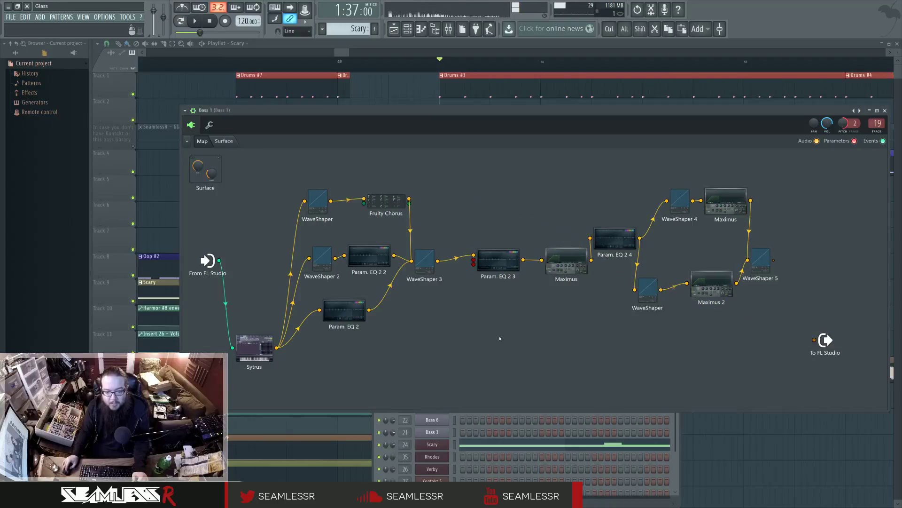
Step: Audition the combined signal from WaveShaper 3 and connect the Maximus following Param. EQ 2 3 to To FL Studio
drag(444, 266, 801, 314)
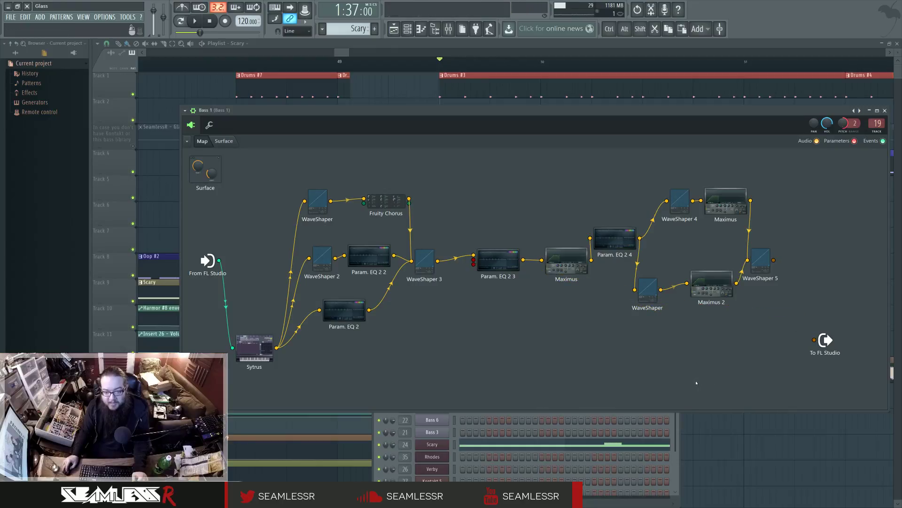
drag(523, 259, 815, 339)
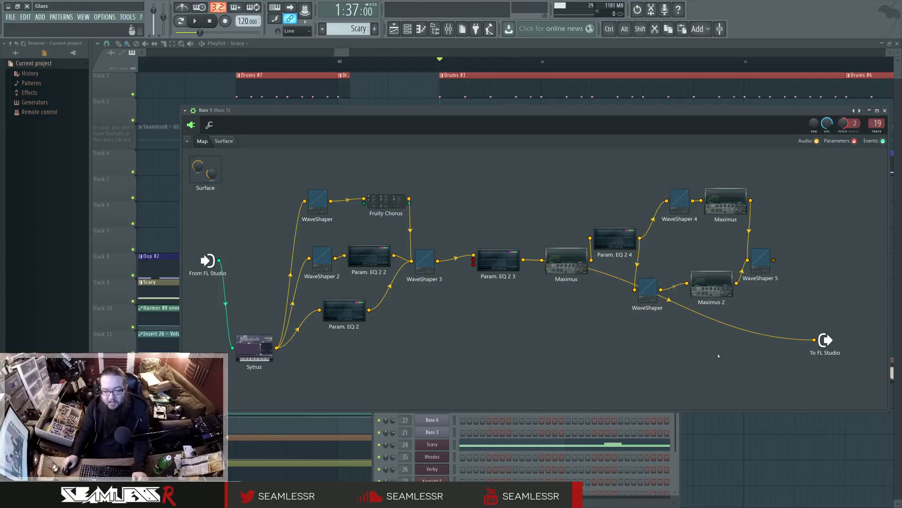
Step: Examine the bands of Param. EQ 2 3 and its parameter inputs on the Patcher map, reopening the EQ to check band 6
click(495, 269)
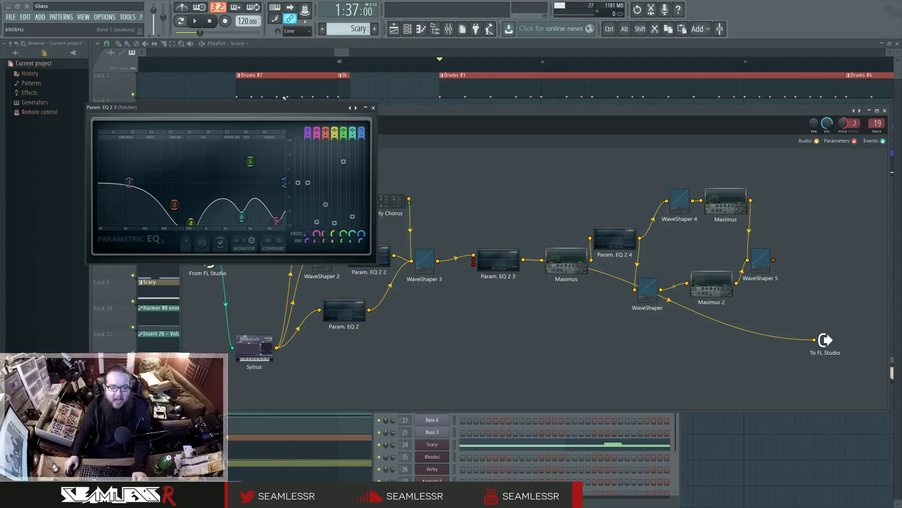
click(373, 108)
drag(416, 112, 390, 113)
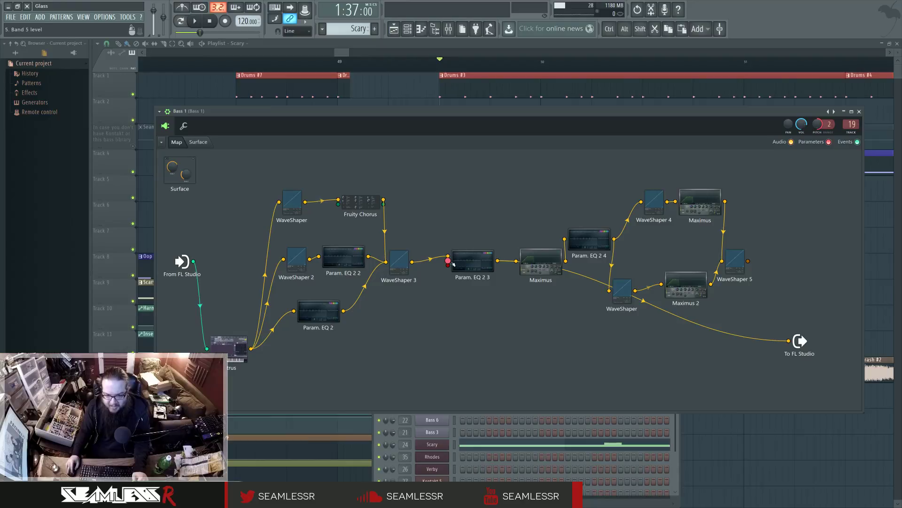
click(472, 261)
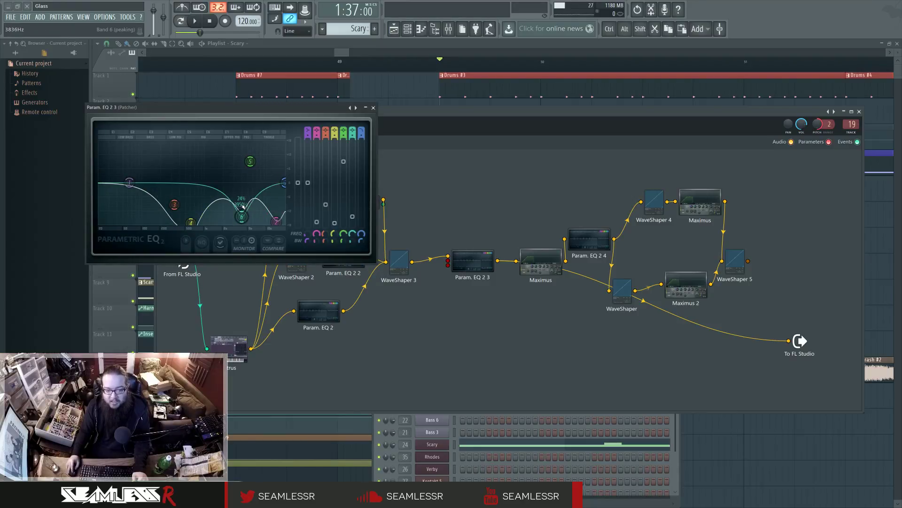
Step: Disconnect the Maximus following Param. EQ 2 3 from To FL Studio and inspect that Maximus, closing it after viewing
click(373, 108)
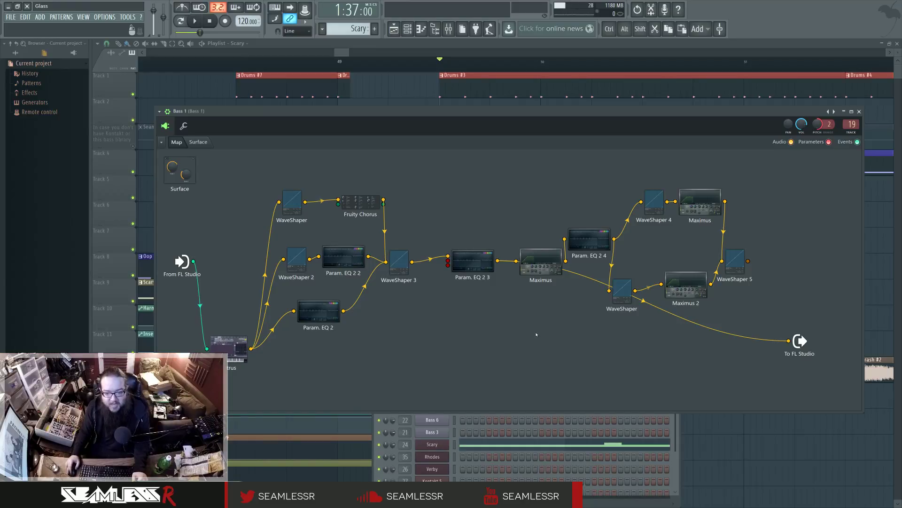
right_click(735, 340)
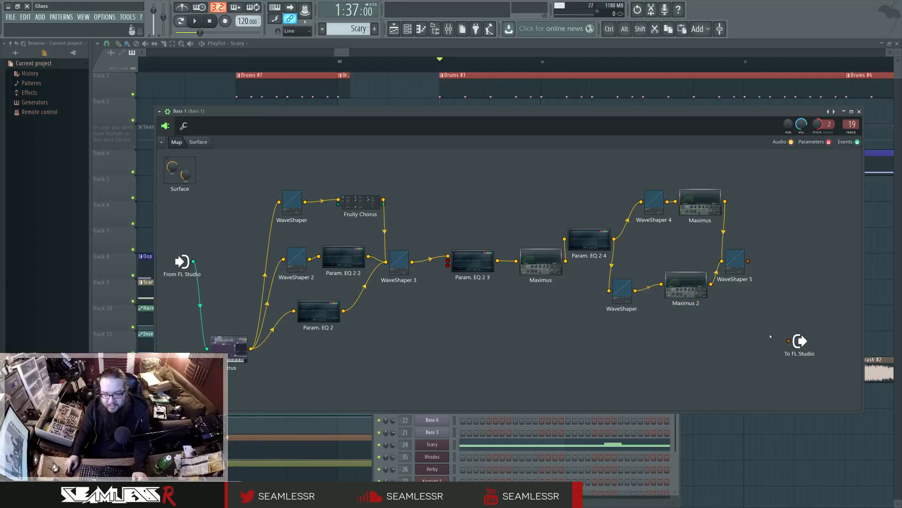
click(551, 263)
click(117, 236)
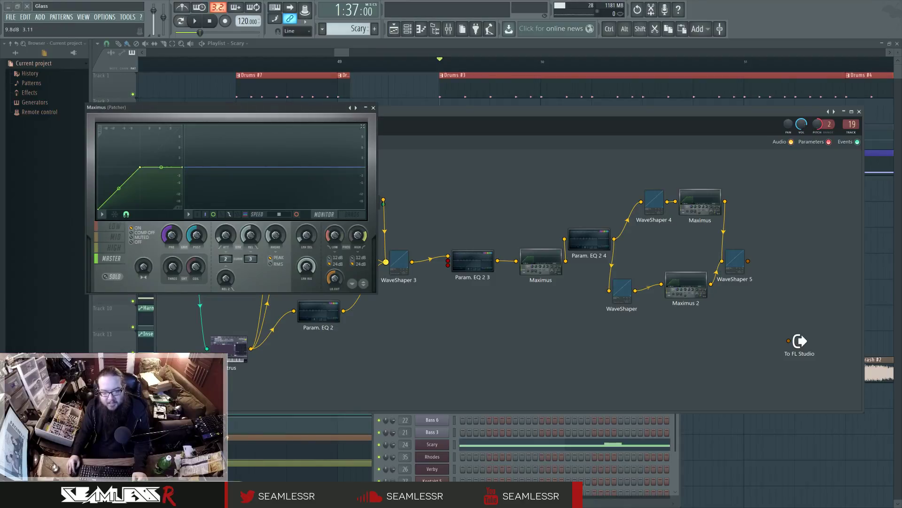
click(373, 108)
Step: Inspect the curves of Param. EQ 2 4, WaveShaper 4 and the lower-branch WaveShaper, closing the plugin windows after viewing
click(589, 240)
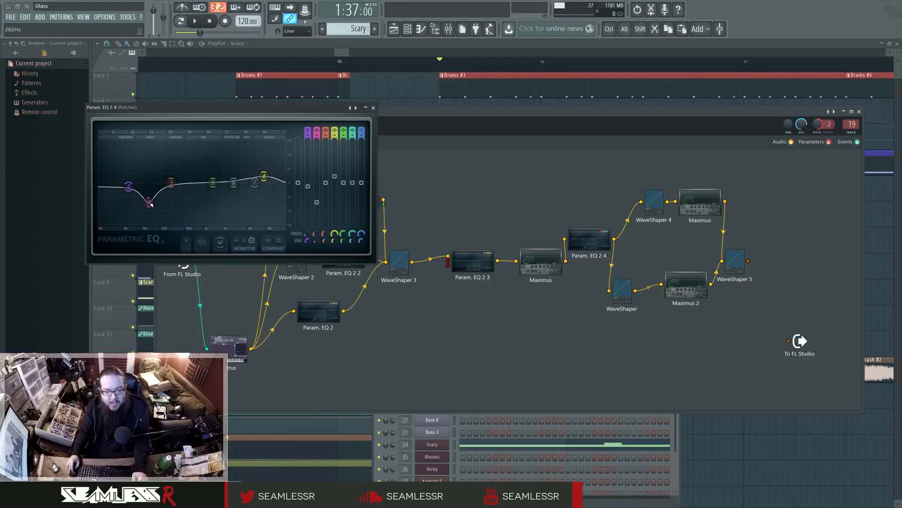
click(373, 107)
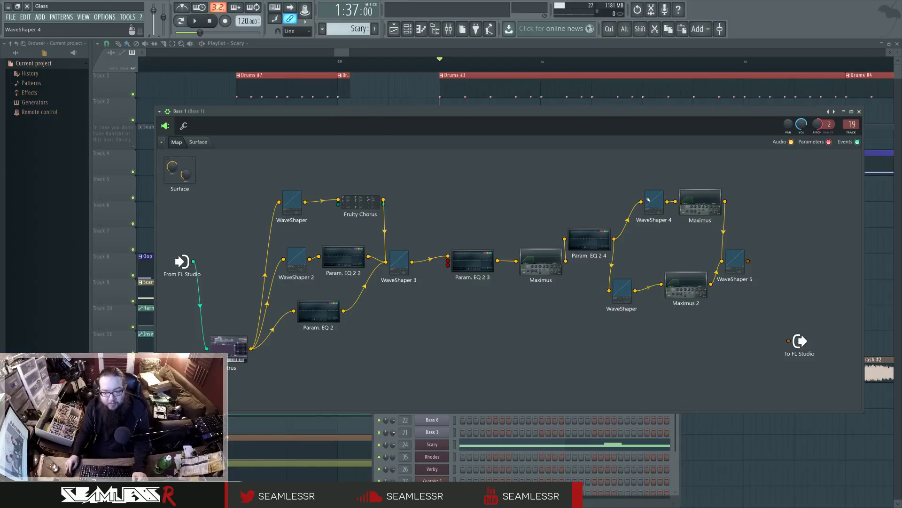
click(650, 200)
click(630, 289)
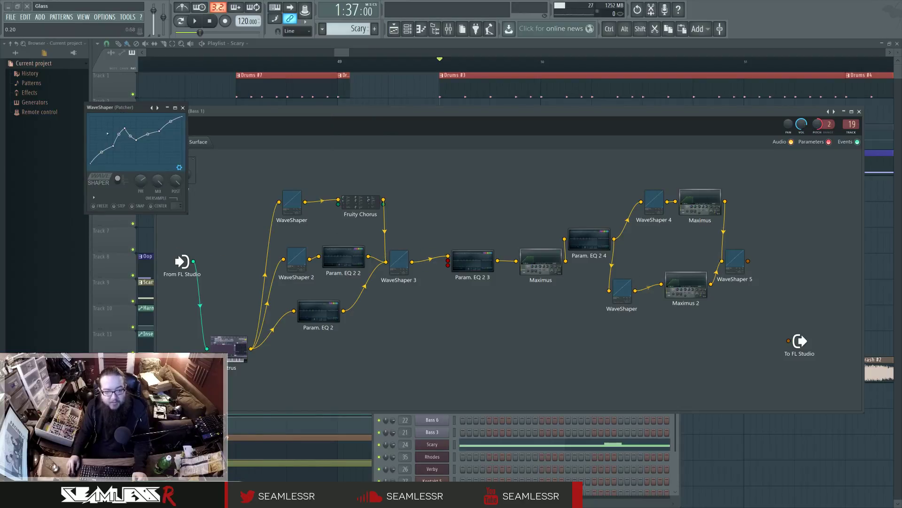
click(184, 108)
Step: Compare the band curves of Maximus 2 with those of the Maximus following WaveShaper 4
click(686, 287)
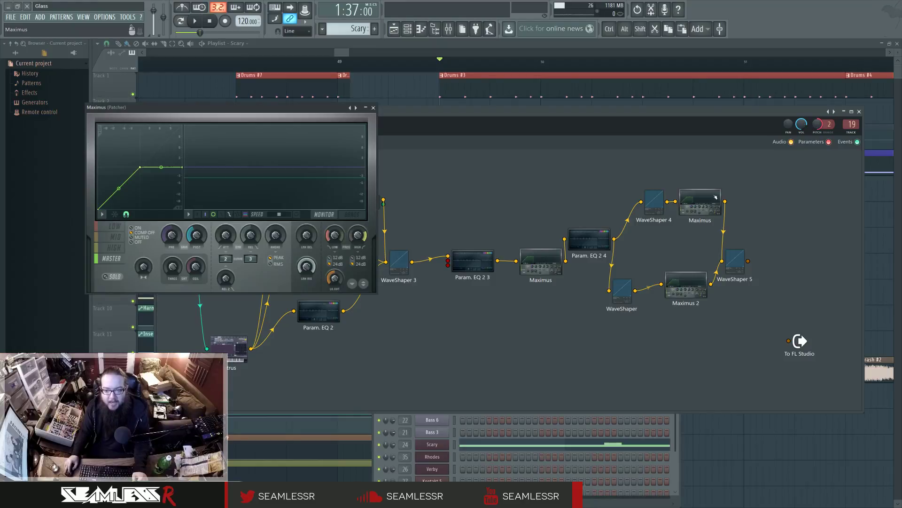
click(119, 229)
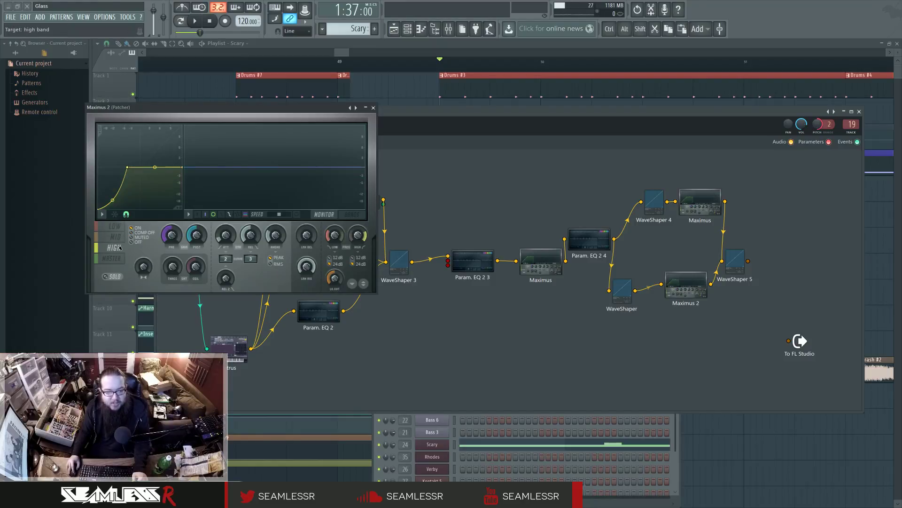
click(119, 242)
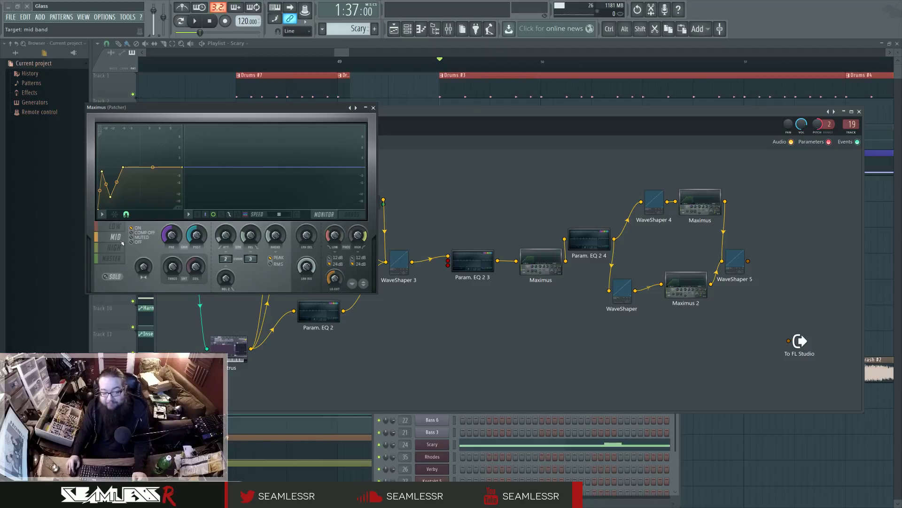
Step: Move the Maximus window over the map, examine its low, mid, high and master band curves, and close it
drag(242, 108, 576, 182)
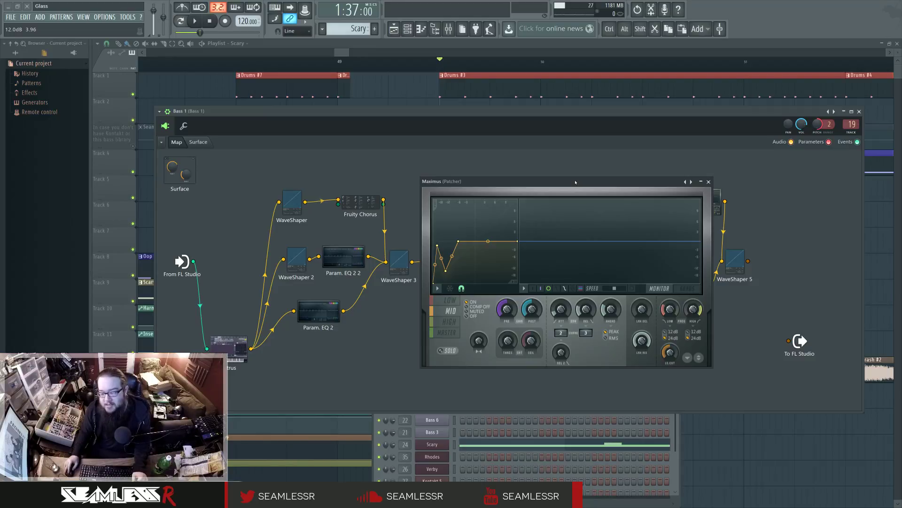
click(449, 301)
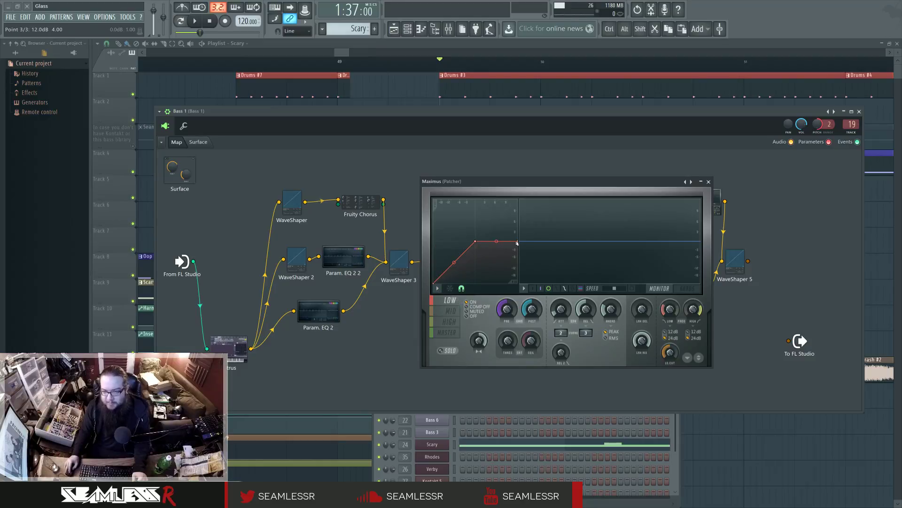
mouse_move(476, 241)
mouse_down()
mouse_move(471, 249)
mouse_move(475, 241)
mouse_up()
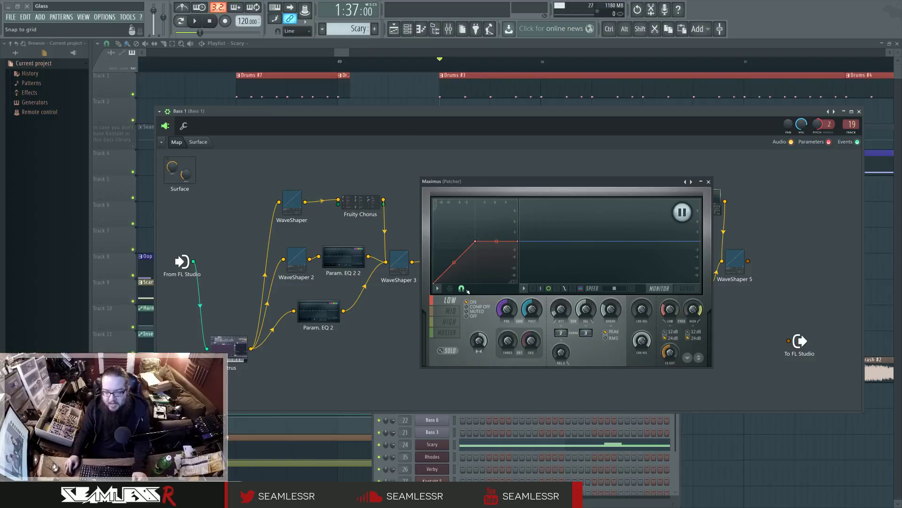
click(451, 310)
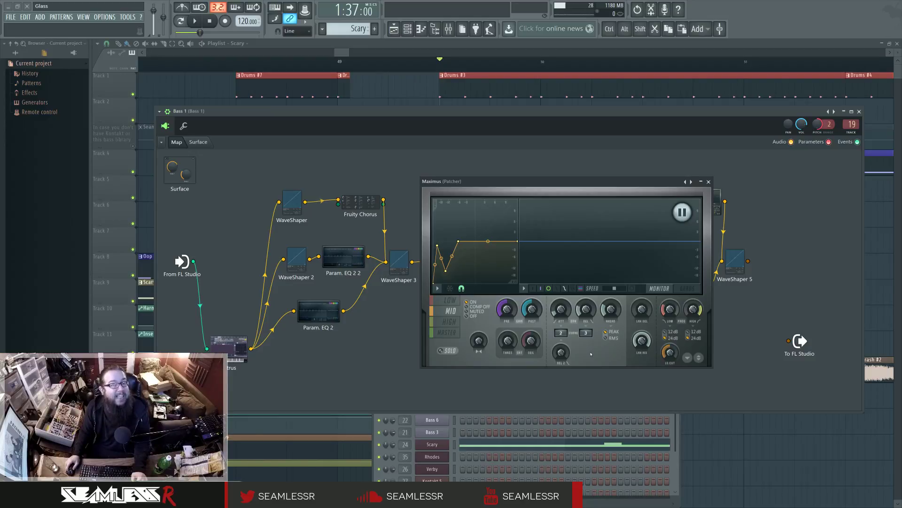
click(450, 322)
click(454, 302)
click(447, 332)
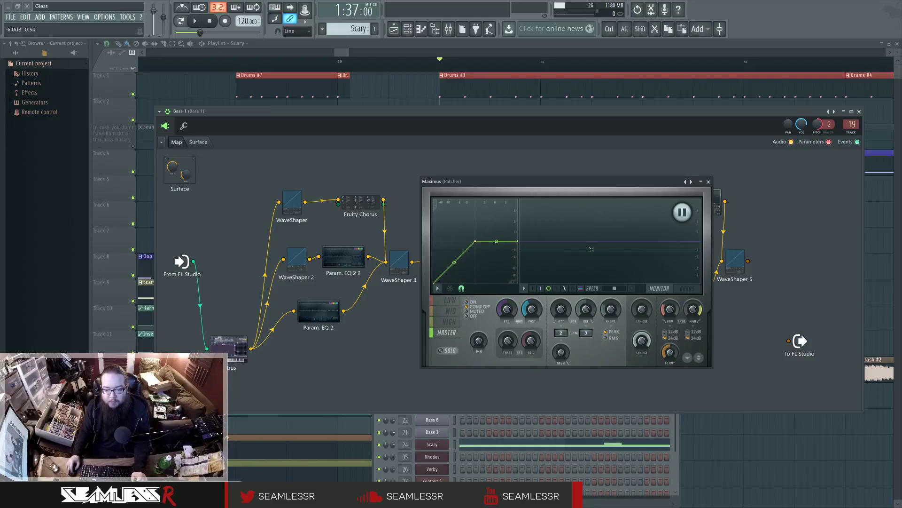
click(709, 181)
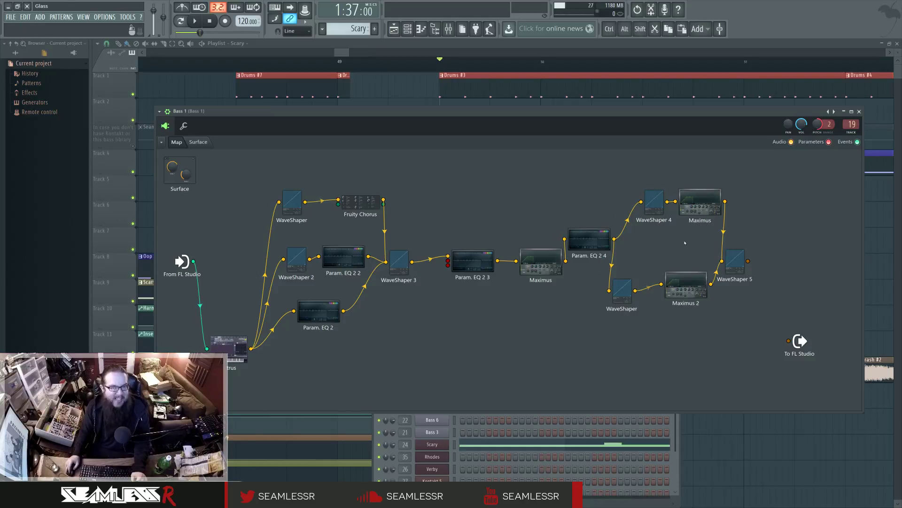
Step: View WaveShaper 5's curve, shift Maximus 2 slightly lower on the map, and connect WaveShaper 5 to To FL Studio
click(729, 261)
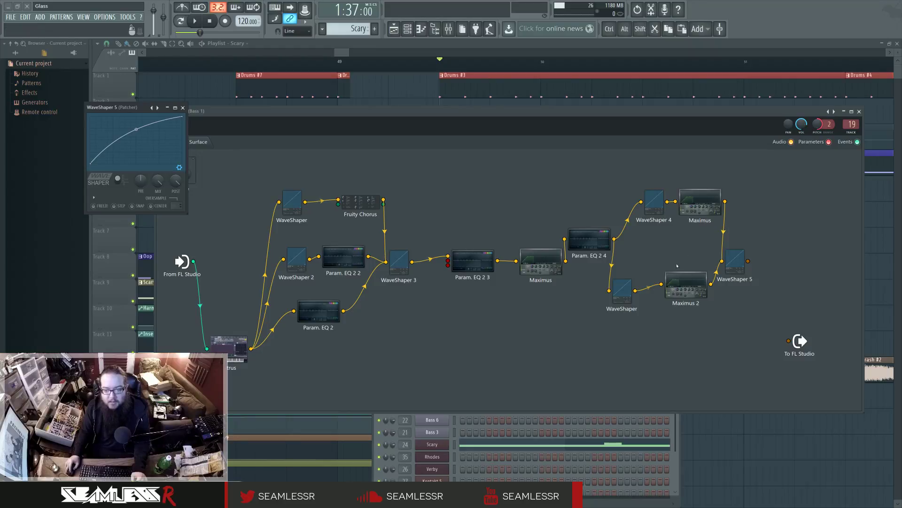
drag(678, 280, 680, 291)
drag(748, 260, 788, 340)
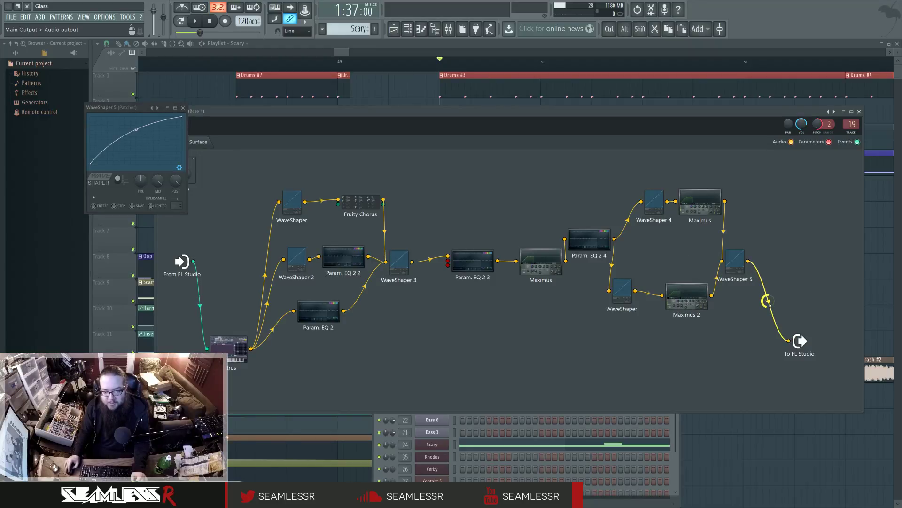
Step: Show the Bass 1 mixer track and inspect both of its Fruity parametric EQ 2 effects, closing each after viewing
double_click(852, 124)
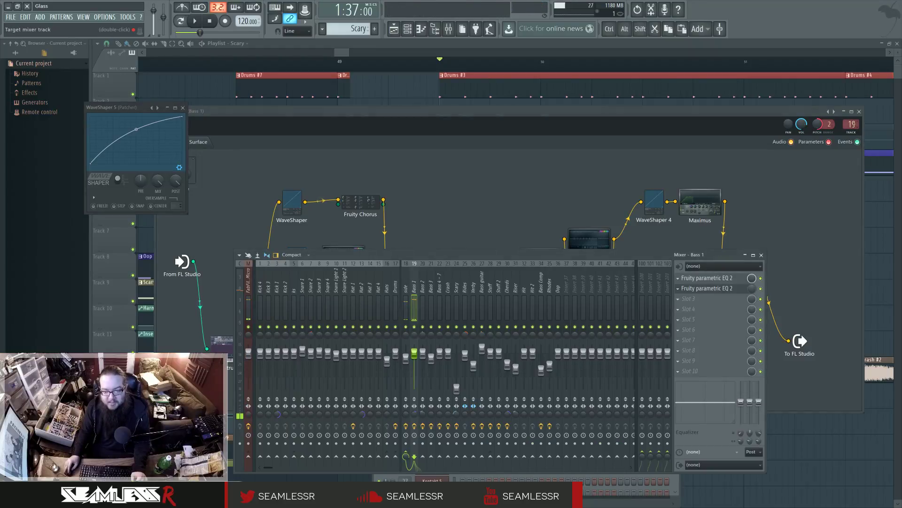
click(730, 282)
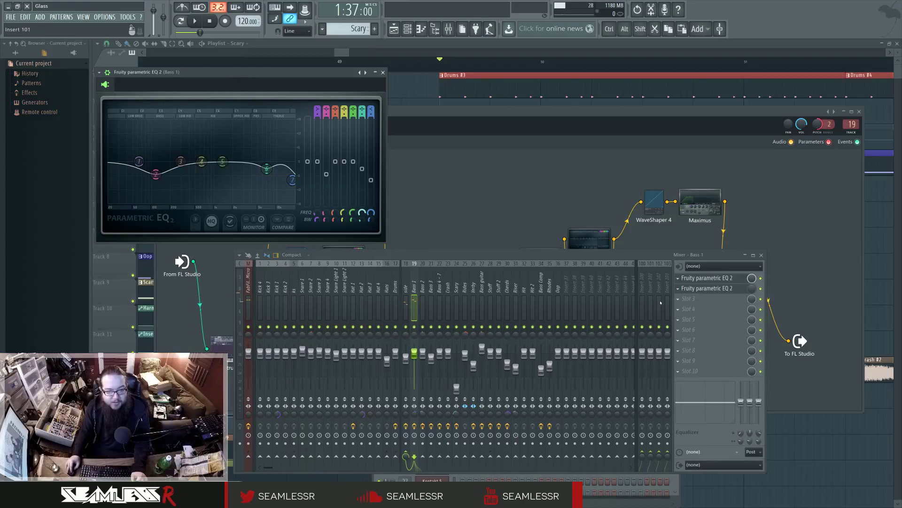
click(729, 298)
click(725, 289)
click(724, 290)
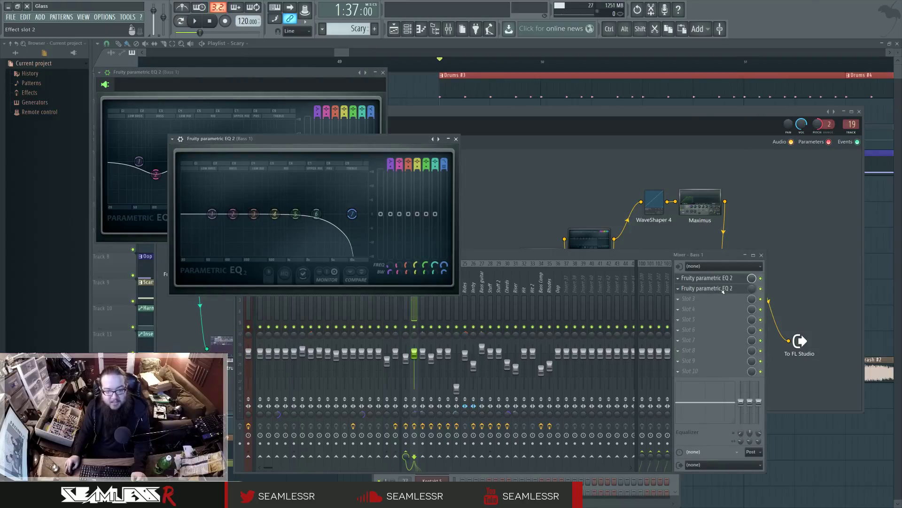
click(723, 290)
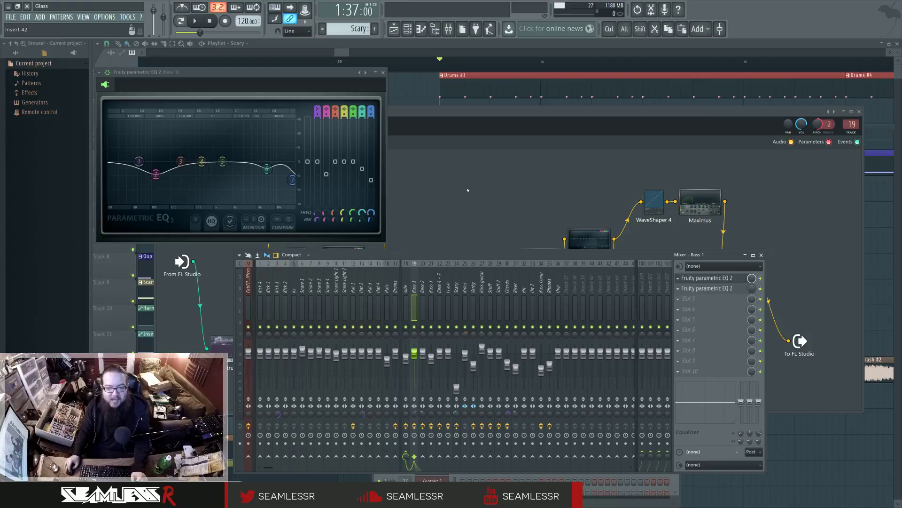
click(383, 72)
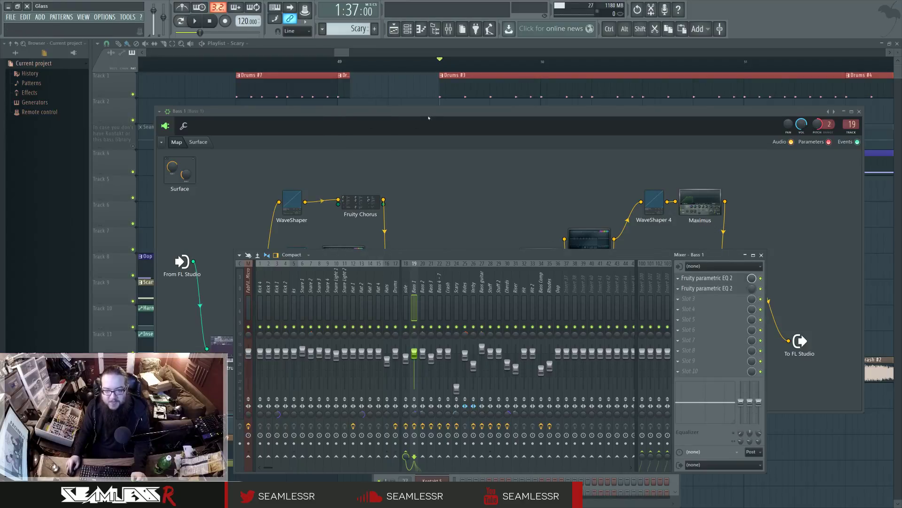
Step: Reposition the Sytrus module next to From FL Studio on the Bass 1 Patcher map
click(426, 121)
drag(230, 345, 234, 268)
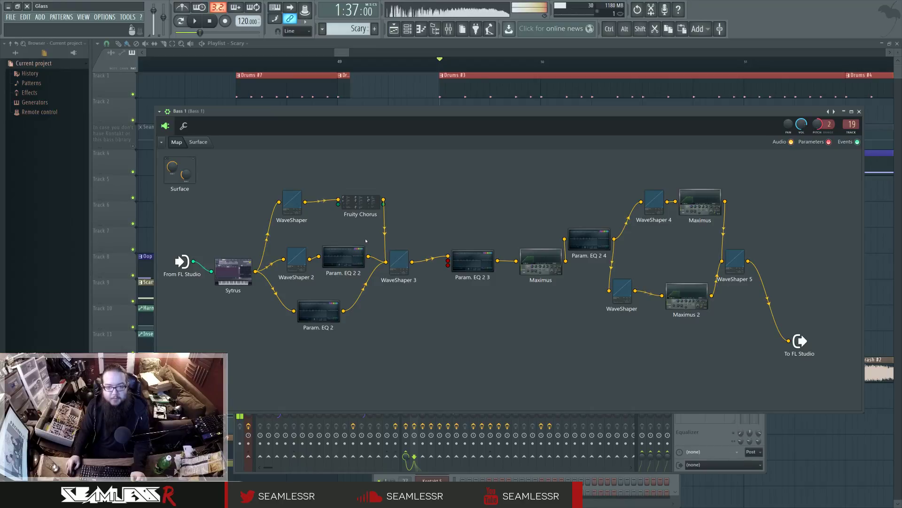
Step: Open the Bass 2 Patcher from the channel list and move its window so the whole map is in view
click(408, 29)
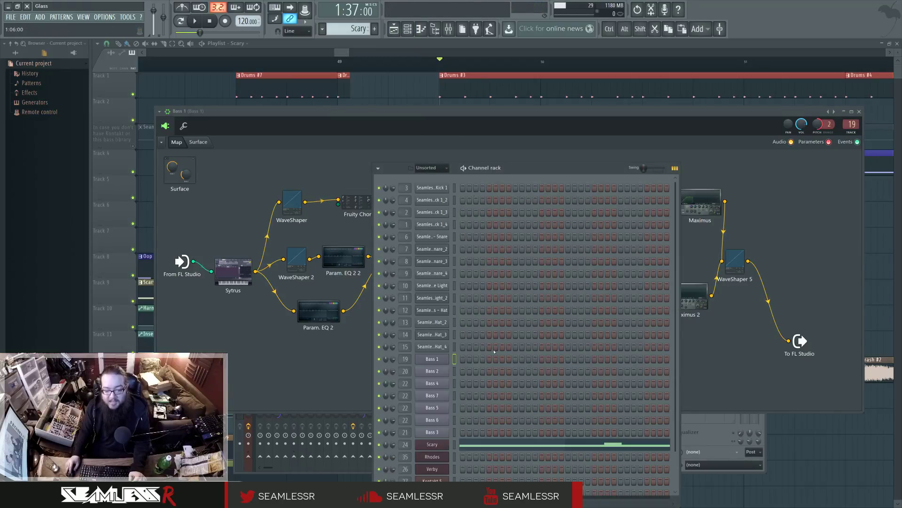
click(447, 371)
drag(379, 105, 520, 117)
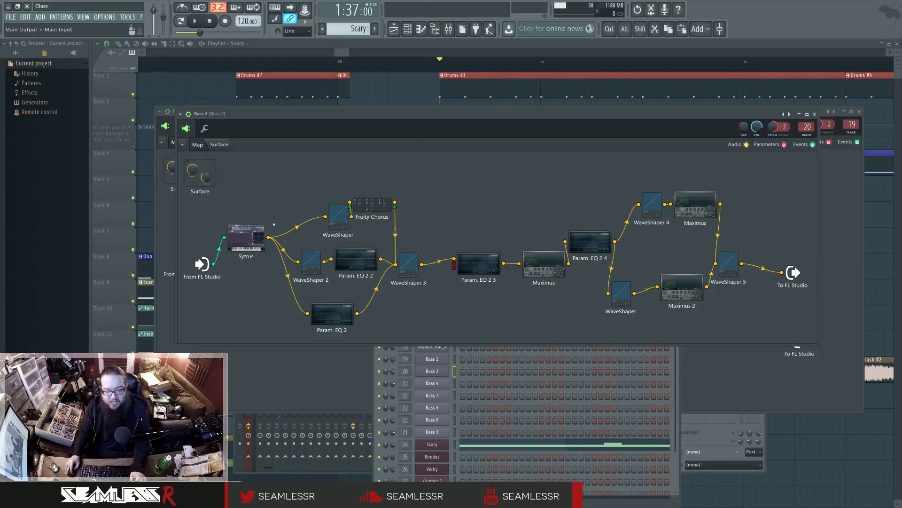
Step: Open Bass 2's Sytrus, move it over the map, and examine operator 2's waveform with more harmonics displayed
click(245, 238)
drag(288, 108, 516, 165)
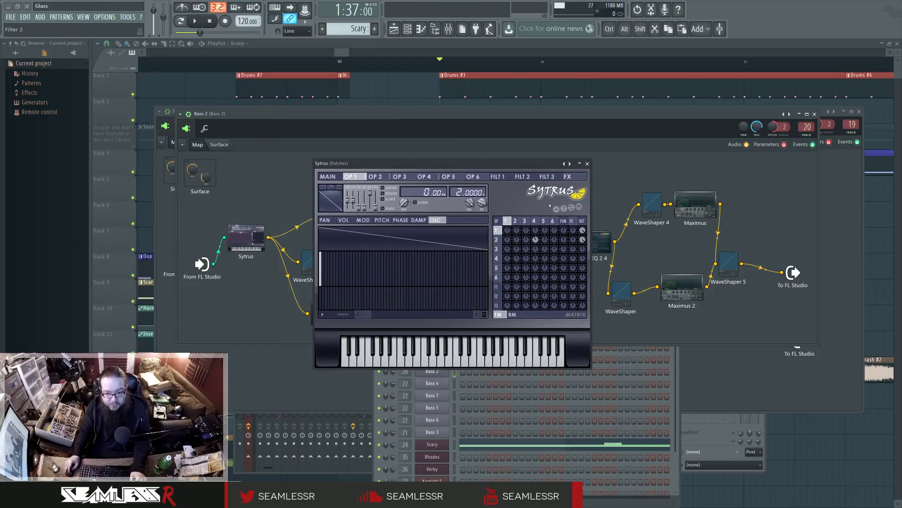
click(515, 222)
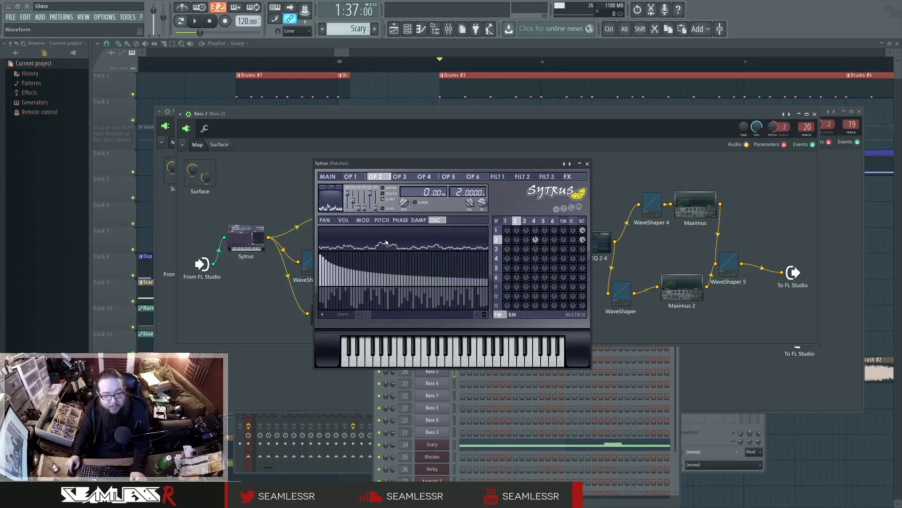
click(484, 315)
mouse_move(367, 314)
mouse_down()
mouse_move(476, 316)
mouse_move(368, 315)
mouse_up()
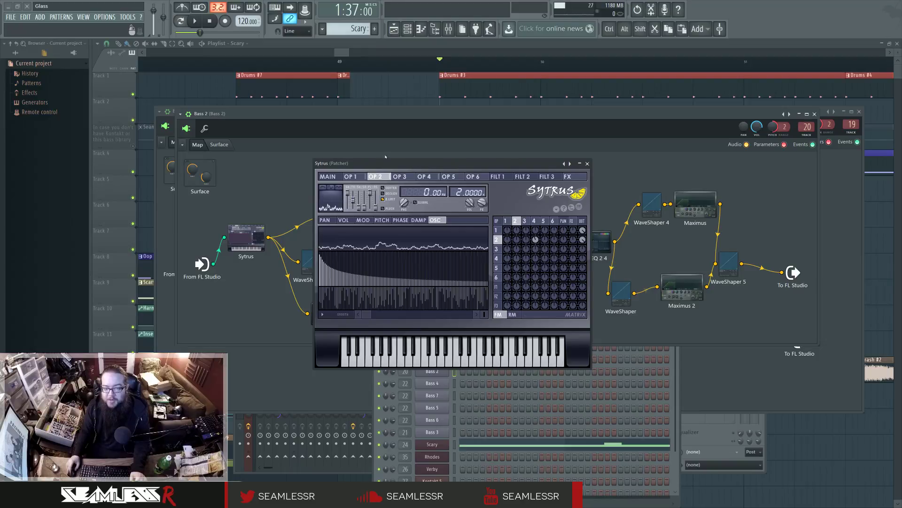
Step: On Sytrus operator 5, demonstrate harmonic editing by raising and lowering harmonic 33, then raising a nearby harmonic and trying the shape slider
click(545, 221)
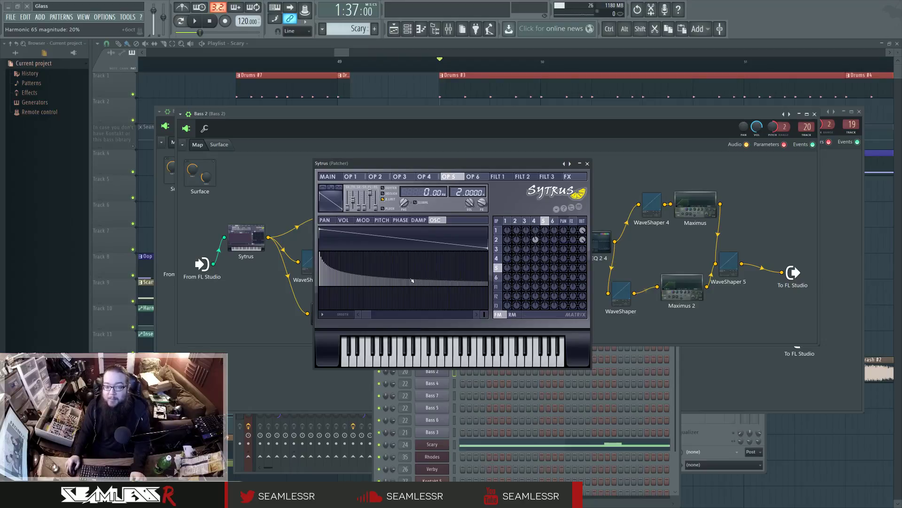
click(367, 262)
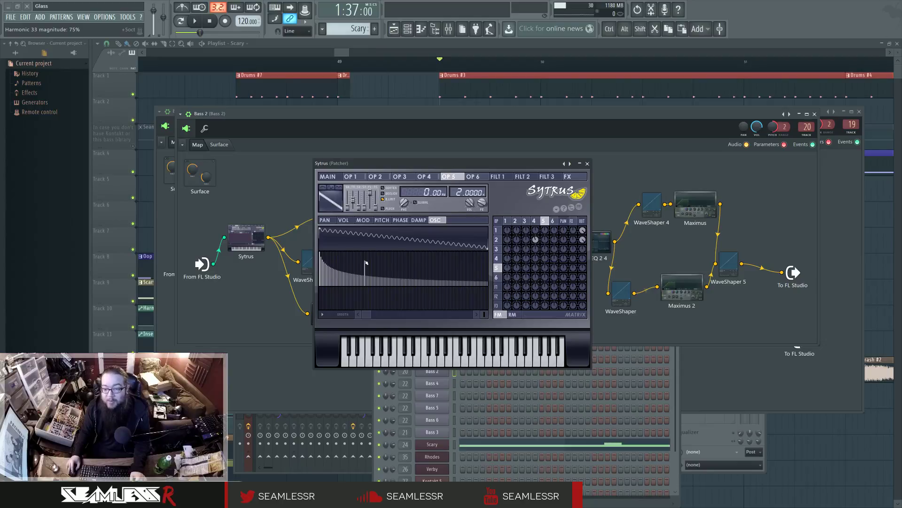
click(367, 277)
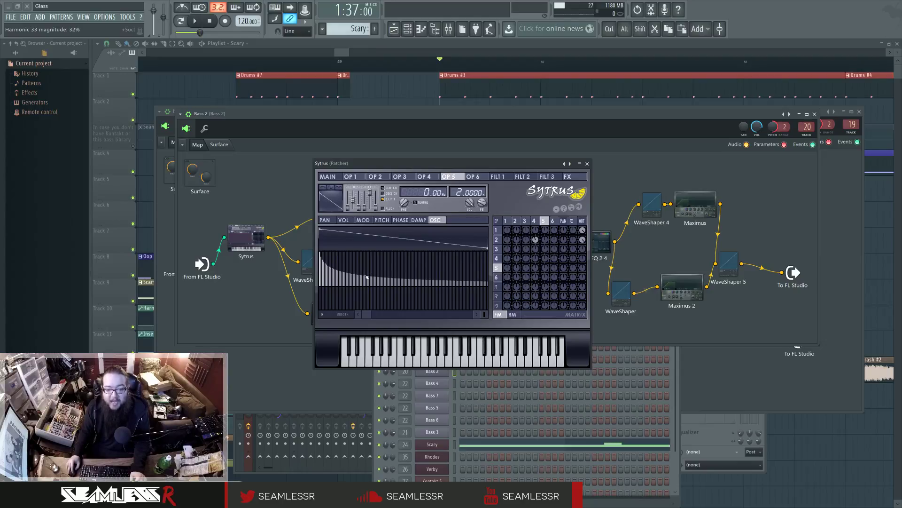
click(365, 267)
drag(349, 207, 348, 203)
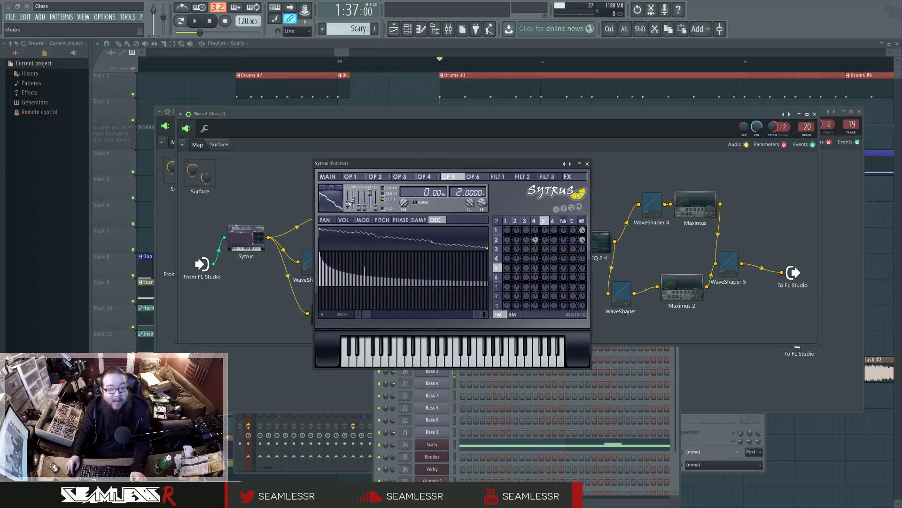
drag(348, 204, 349, 189)
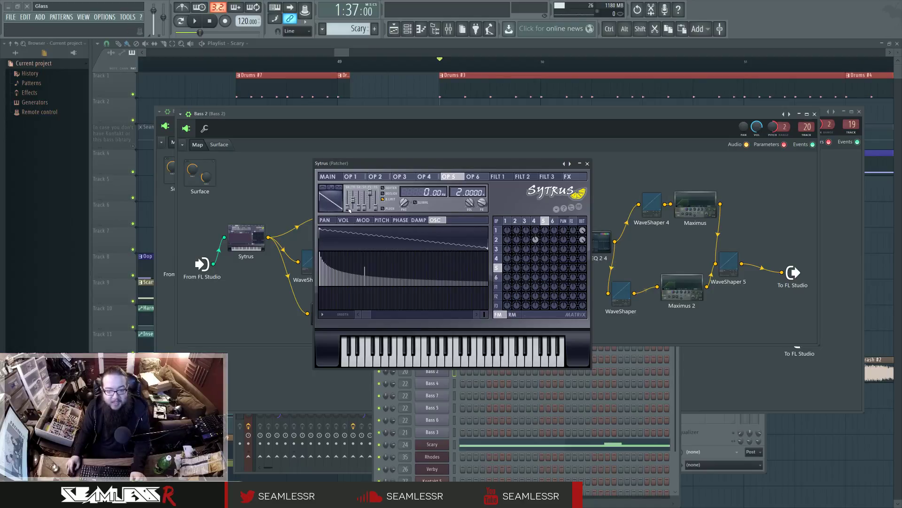
Step: Compare the oscillator waveforms of operators 2 and 1 in Bass 2's Sytrus
click(515, 220)
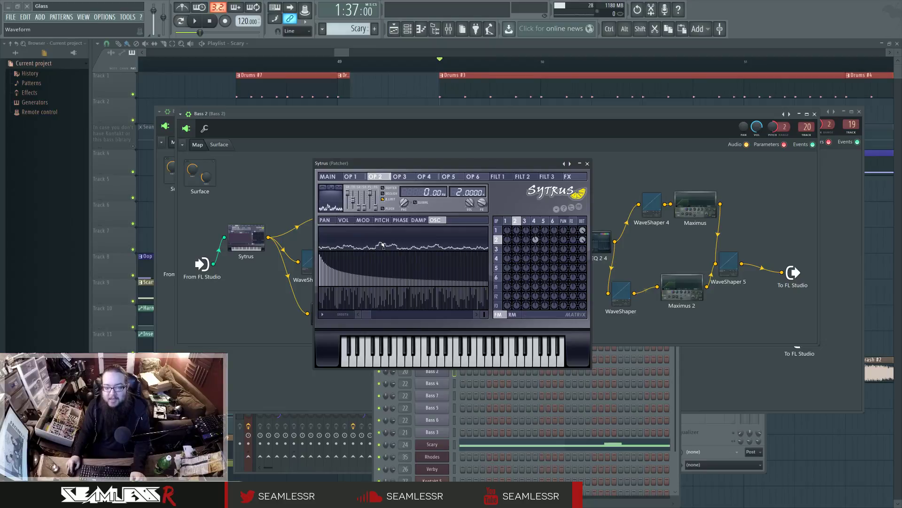
click(508, 221)
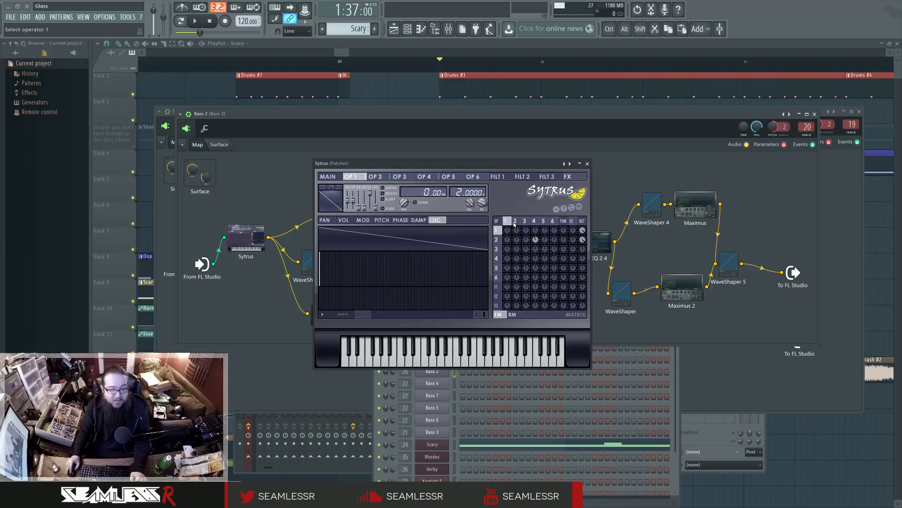
Step: In Bass 2's Sytrus, inspect operator 4 and isolate operator 2's output with operator 1 silenced, closing the synth when done
click(535, 221)
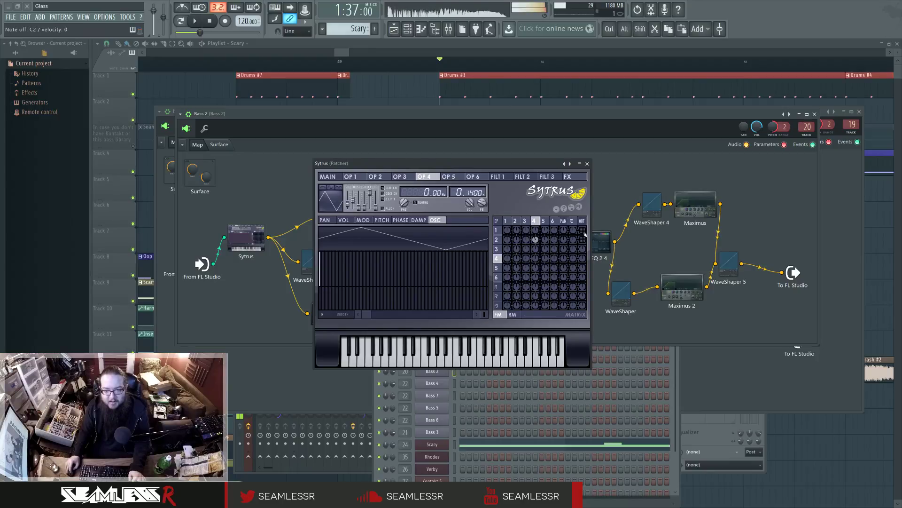
right_click(583, 240)
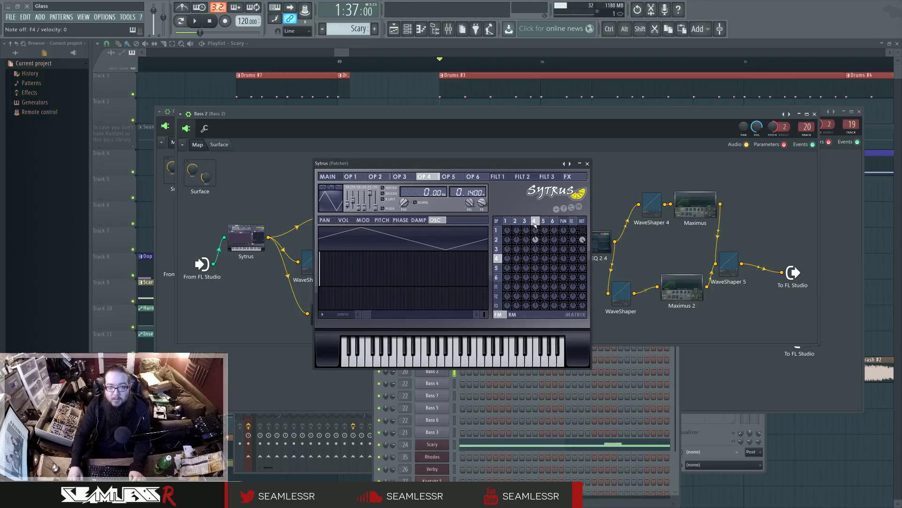
click(588, 163)
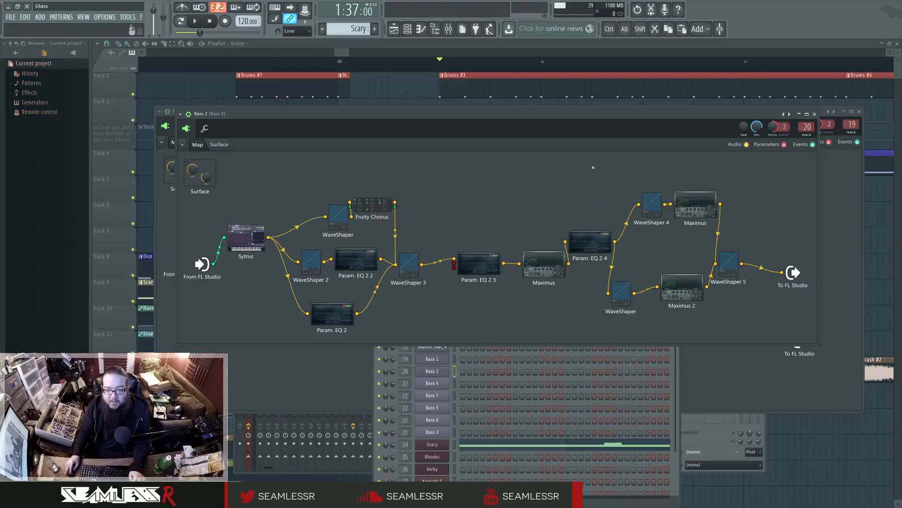
Step: Rearrange Sytrus and WaveShaper 5 in the Bass 2 map, and wire Sytrus straight to the FL Studio output in place of WaveShaper 5
drag(245, 237, 237, 293)
drag(728, 264, 732, 225)
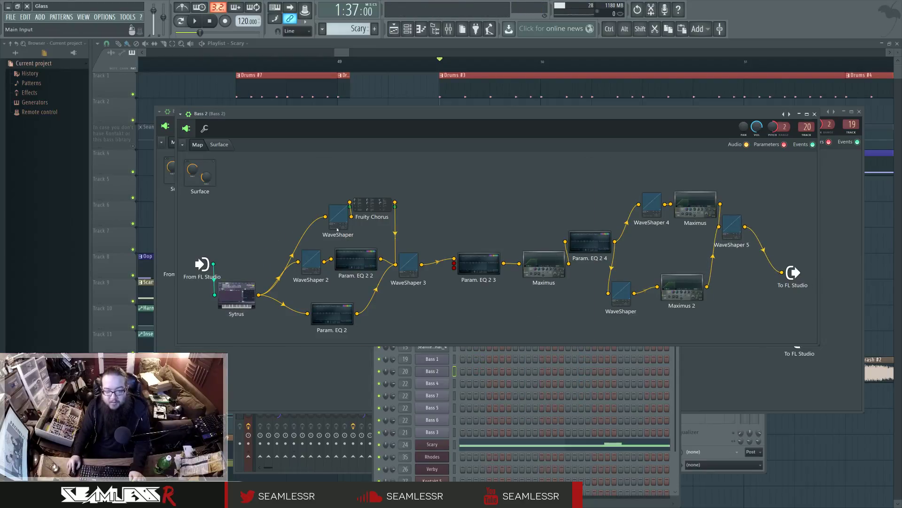
drag(237, 293, 236, 311)
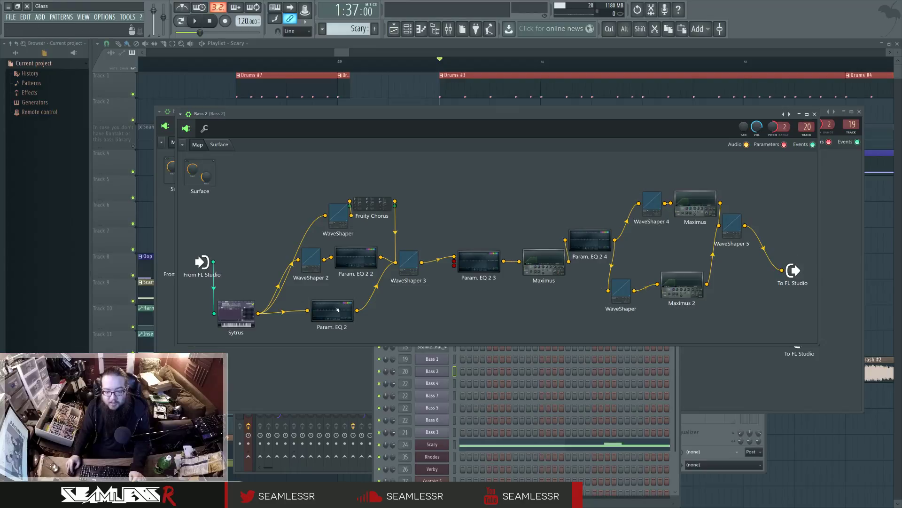
drag(745, 226, 786, 269)
drag(258, 313, 783, 271)
Step: Open Bass 2's Sytrus, examine the pitch modulation of operators 1 and 2, and close it
double_click(236, 312)
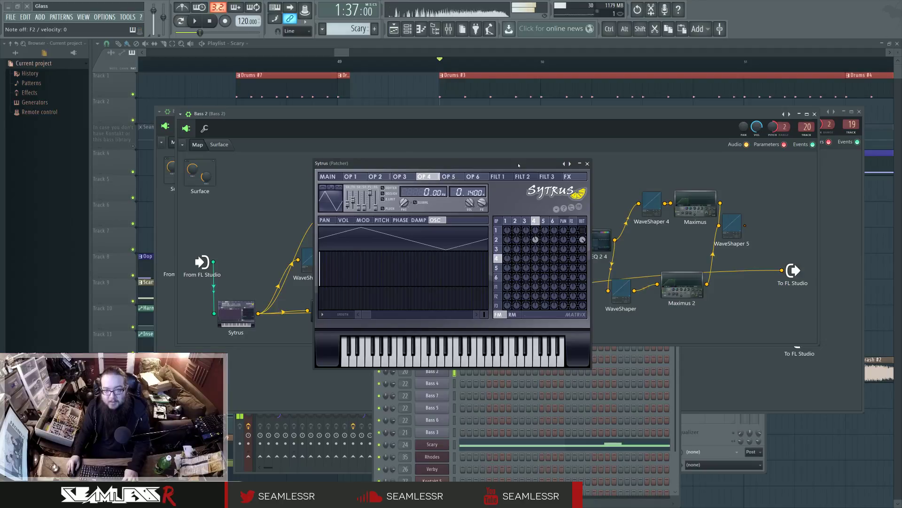
click(512, 222)
click(381, 219)
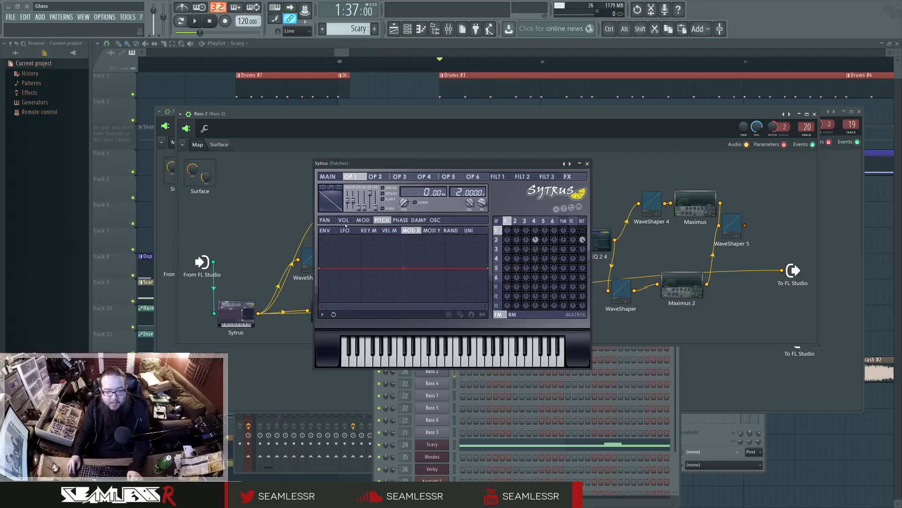
click(515, 221)
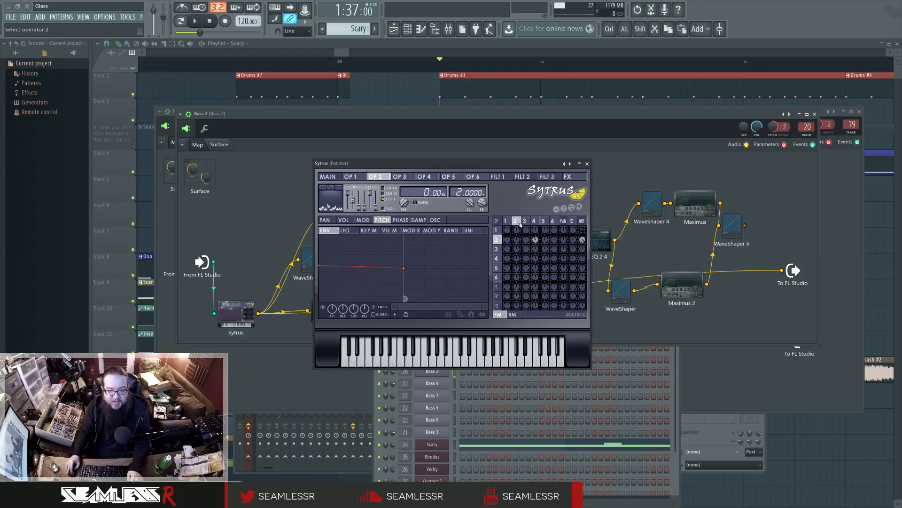
click(587, 163)
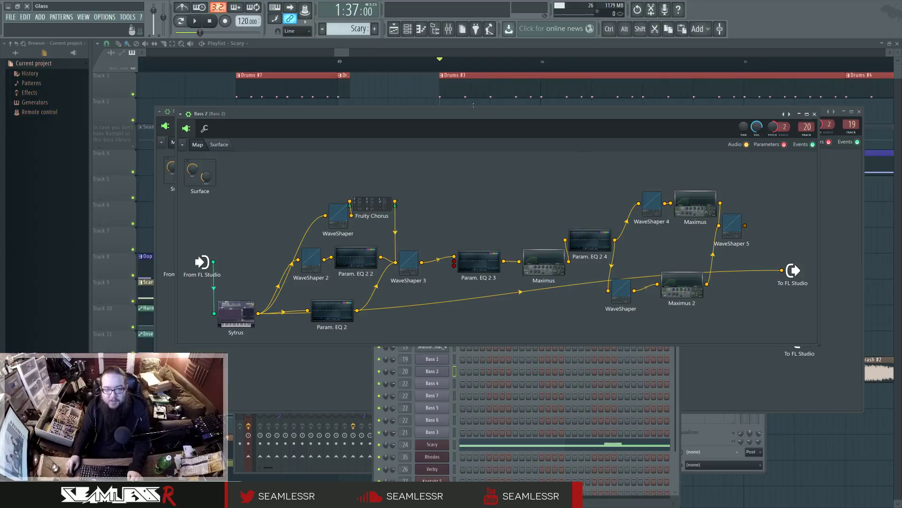
Step: Open Bass 1's Sytrus from the channel rack, check its operators' pitch settings for comparison, and close Bass 1
click(407, 29)
click(441, 359)
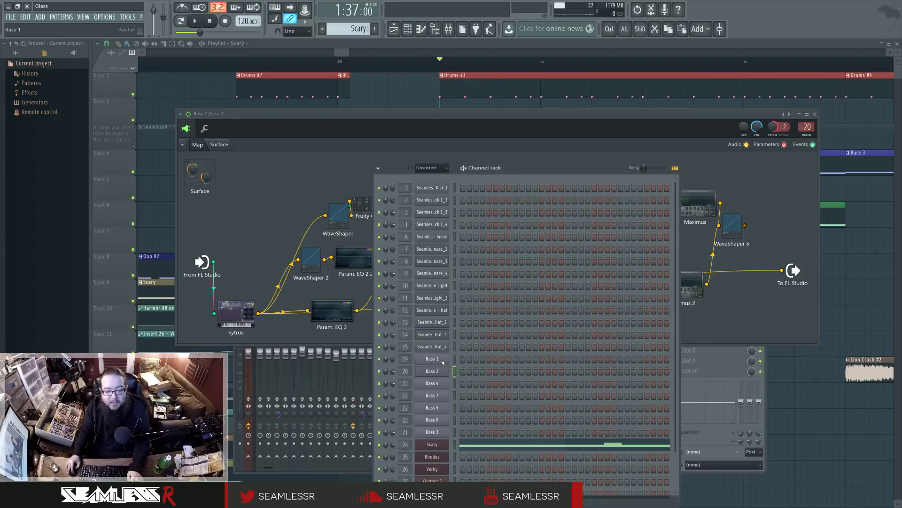
click(442, 359)
double_click(236, 281)
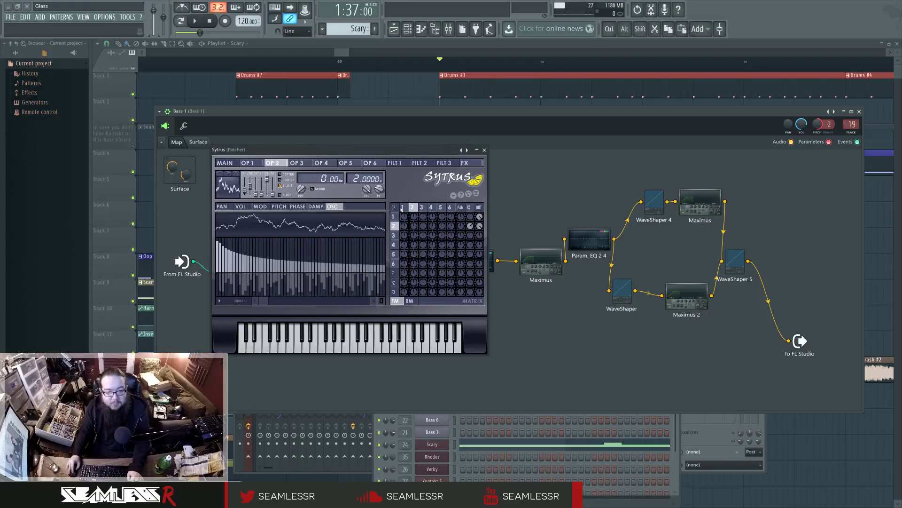
click(279, 207)
drag(248, 163, 373, 162)
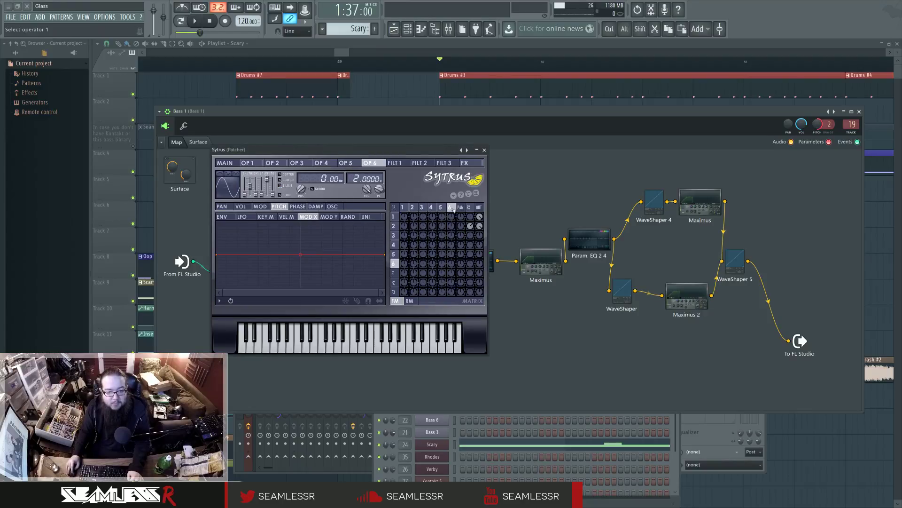
click(484, 150)
click(859, 112)
Step: Return to the Bass 2 map, remove the direct Sytrus output connection, and reconnect WaveShaper 5 to the FL Studio output
click(434, 371)
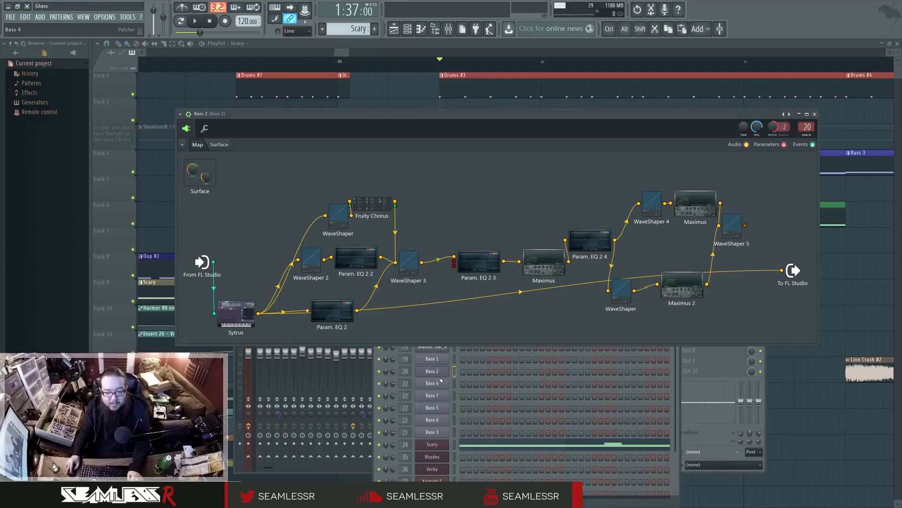
mouse_move(419, 122)
mouse_down()
mouse_move(410, 104)
mouse_move(418, 111)
mouse_up()
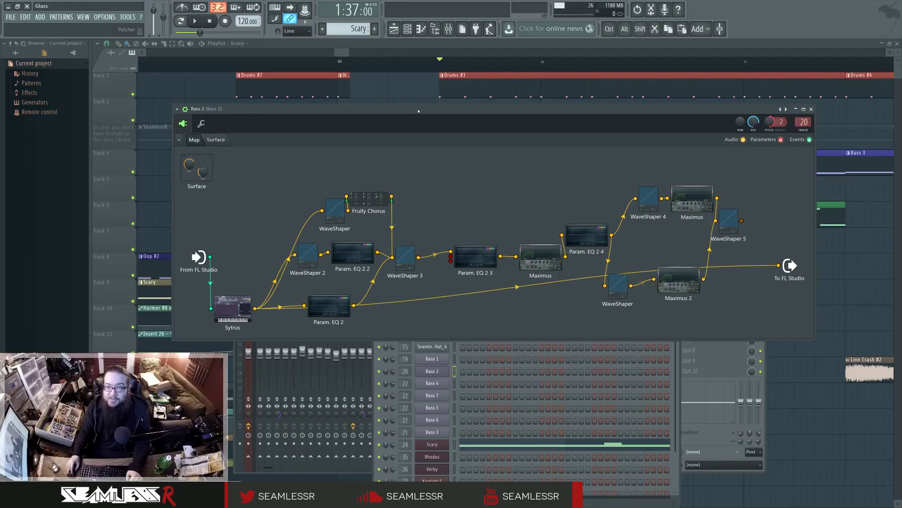
click(778, 266)
drag(742, 220, 778, 265)
Step: Examine the shaping curves of the WaveShapers along the Bass 2 chain and close the WaveShaper window
click(309, 255)
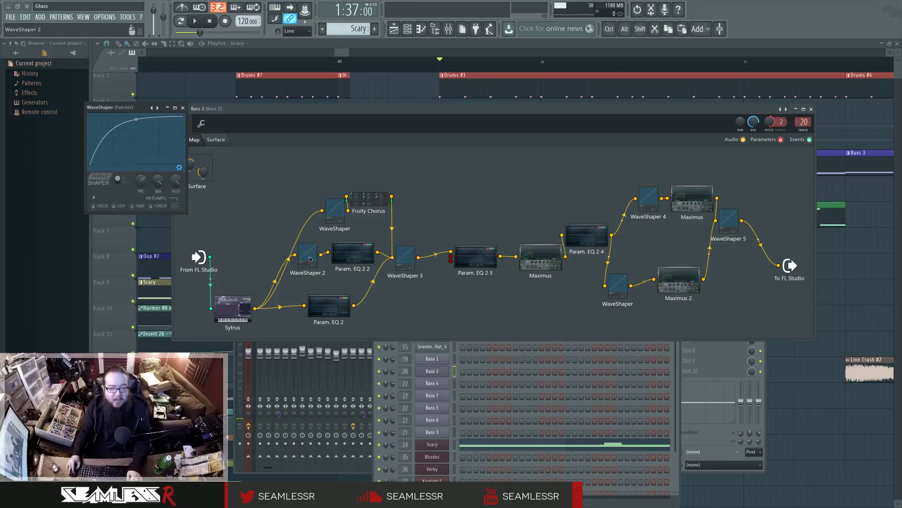
click(621, 287)
click(408, 257)
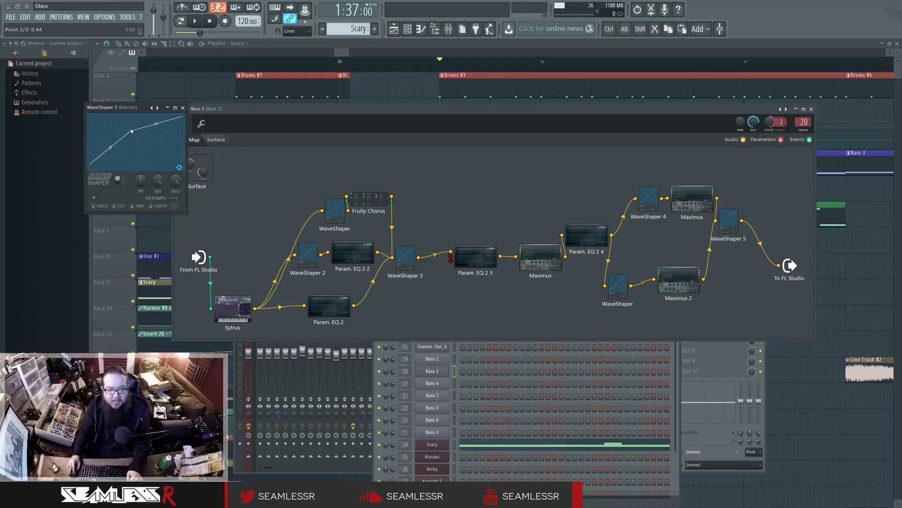
click(728, 219)
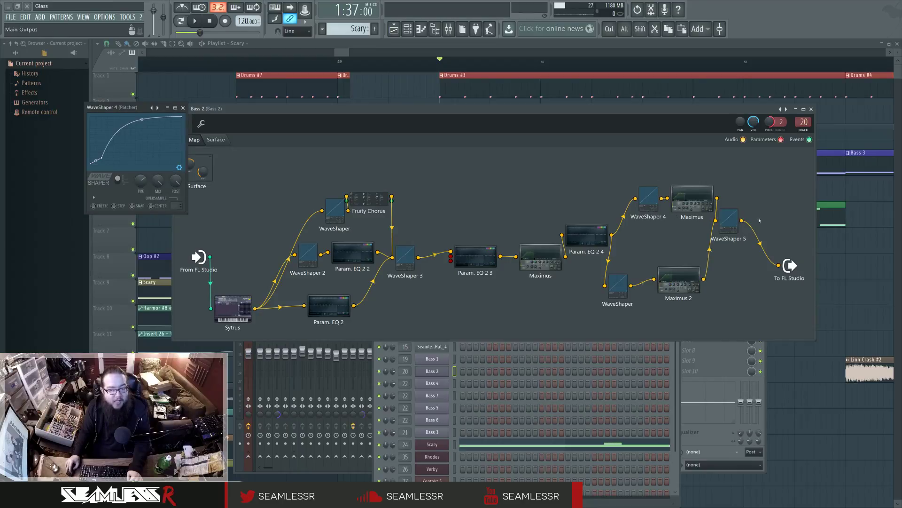
click(183, 108)
Step: Inspect the curves of Param. EQ 2 4 and Param. EQ 2 3 in the Bass 2 chain
double_click(584, 239)
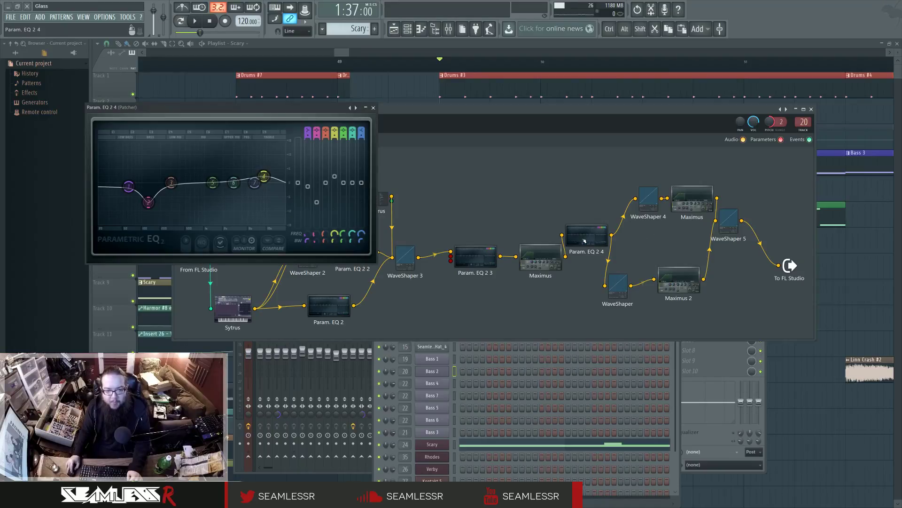
click(483, 251)
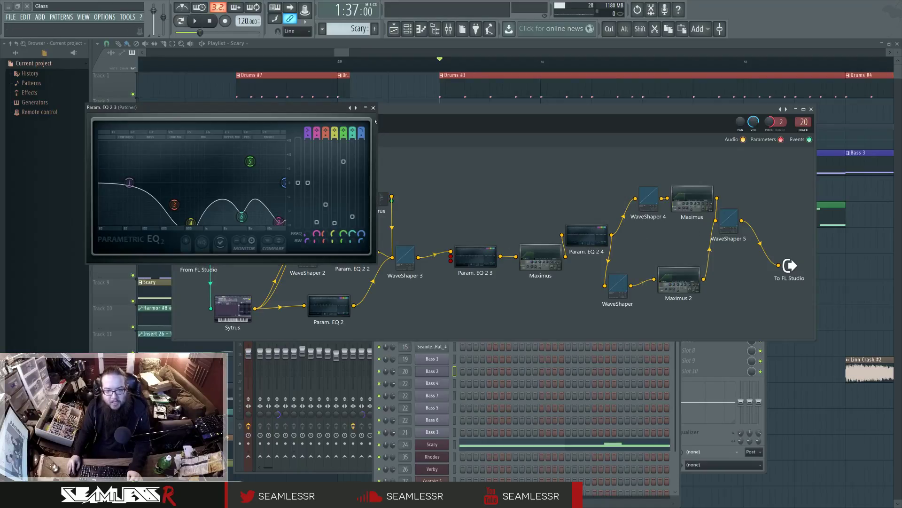
click(373, 107)
Step: Restore operator 1's output level in Bass 2's Sytrus, then close the synth and the Bass 2 Patcher
double_click(225, 302)
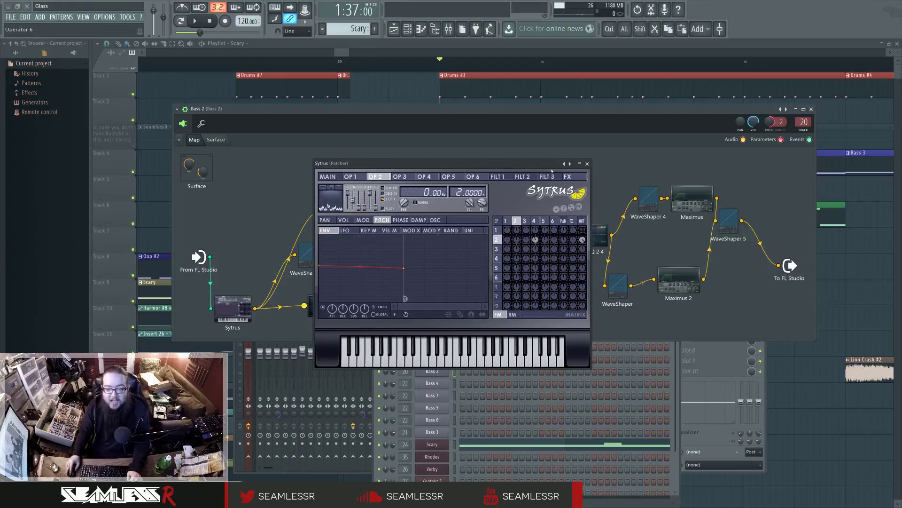
click(587, 164)
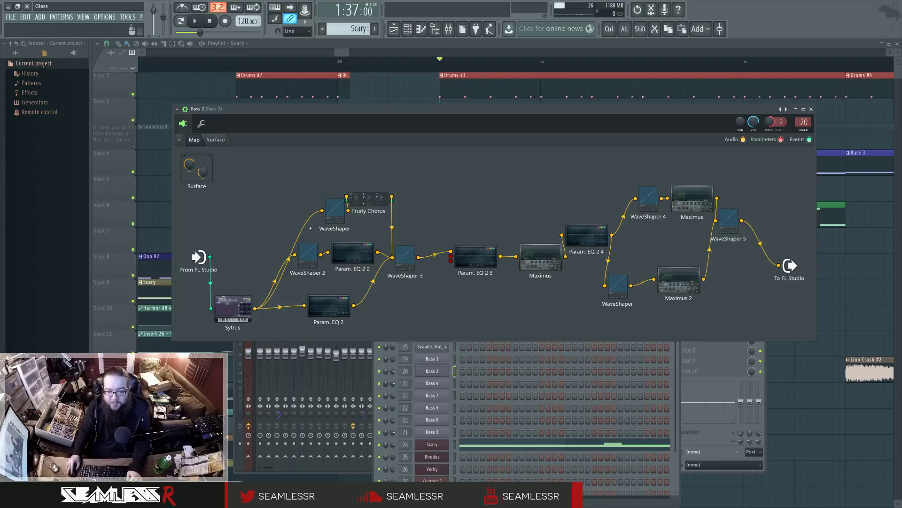
double_click(232, 308)
drag(432, 160, 450, 164)
right_click(599, 232)
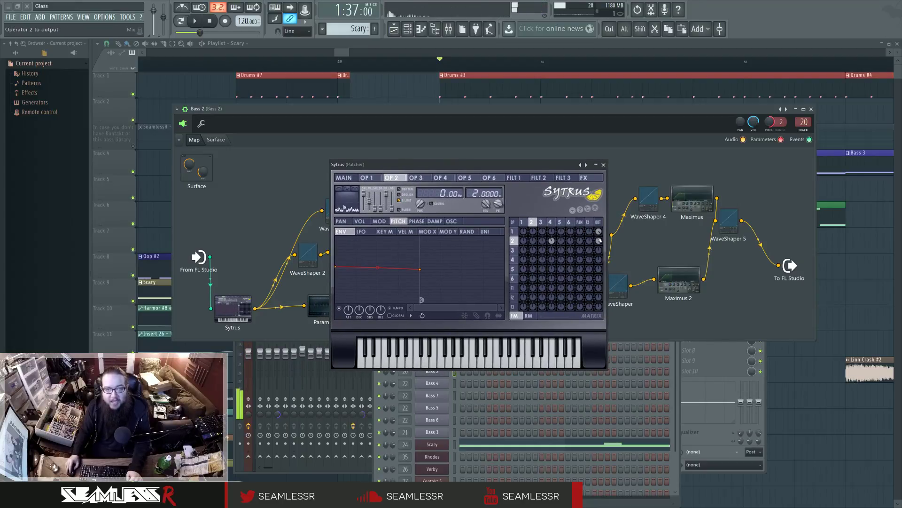
click(603, 164)
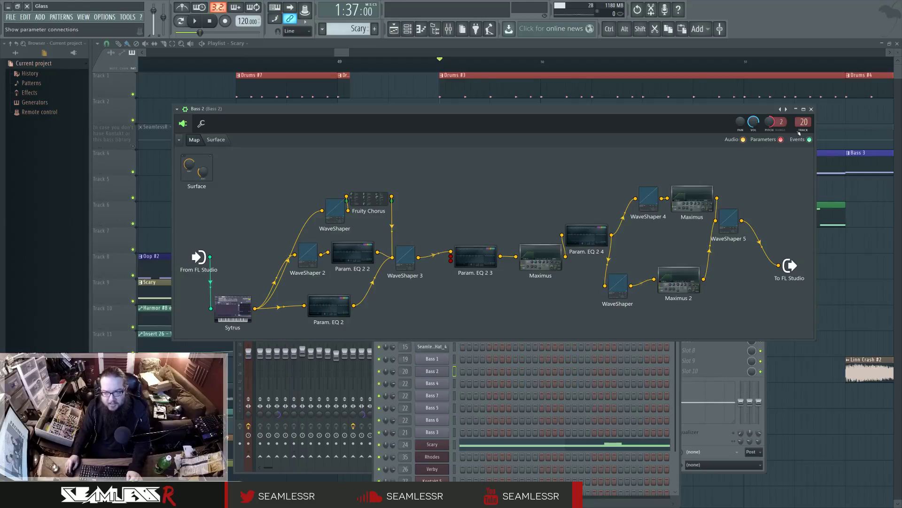
click(811, 109)
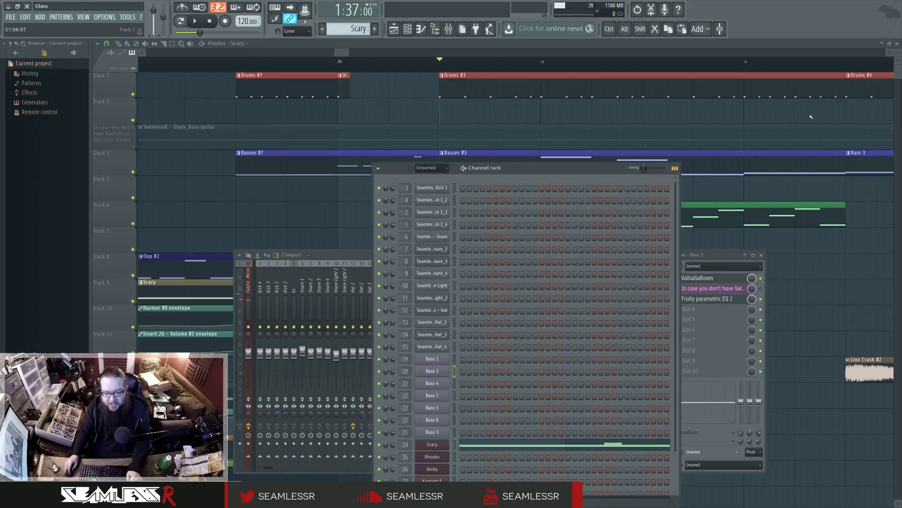
Step: Open the Bass 4 Patcher from the channel rack, move its window so the whole map shows, and open its Sytrus
click(447, 385)
drag(550, 101, 688, 156)
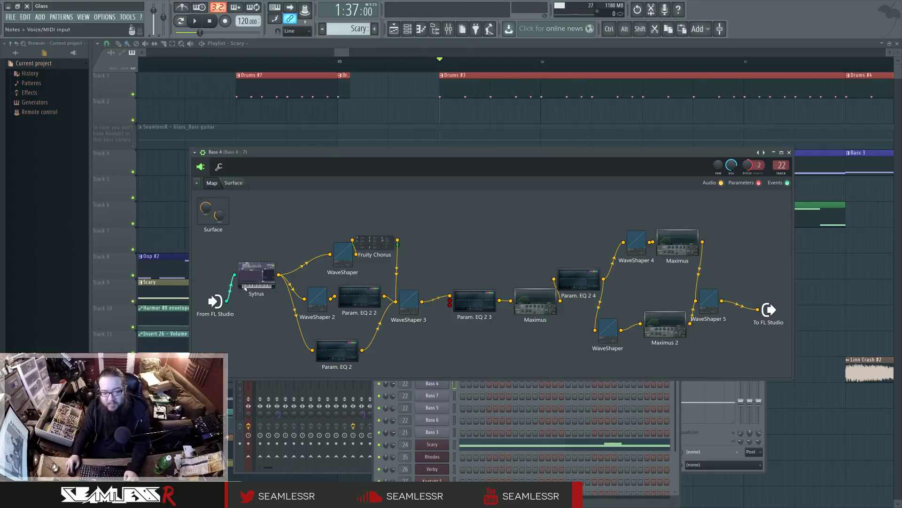
click(260, 270)
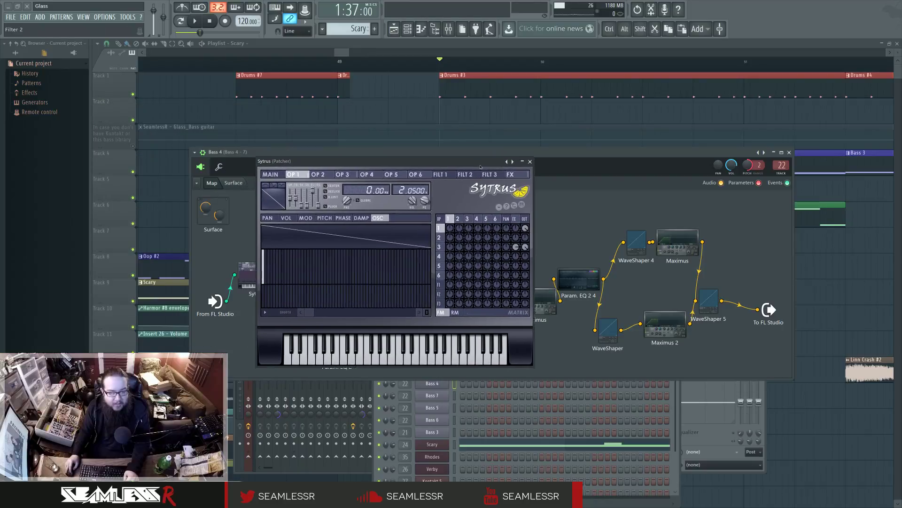
Step: Compare the oscillator waveforms and frequency ratios of operators 1, 2 and 3 in Bass 4's Sytrus
click(477, 223)
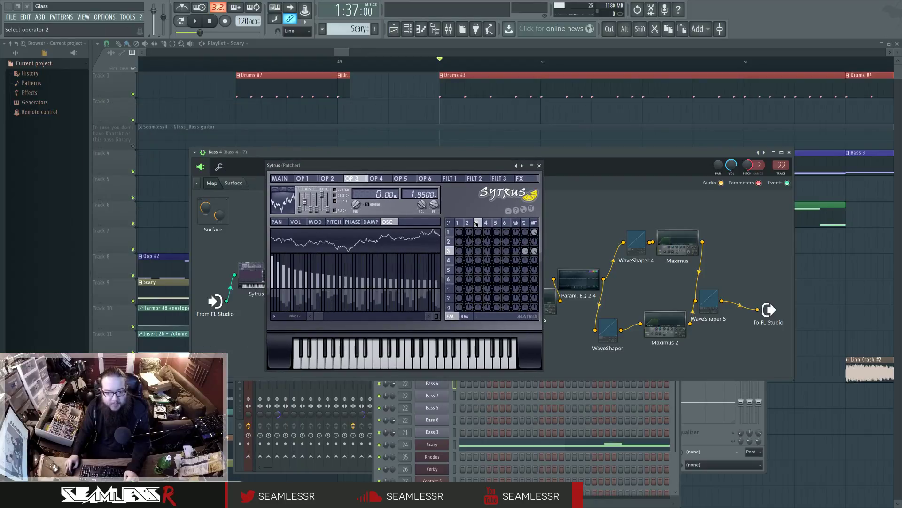
click(467, 223)
click(459, 222)
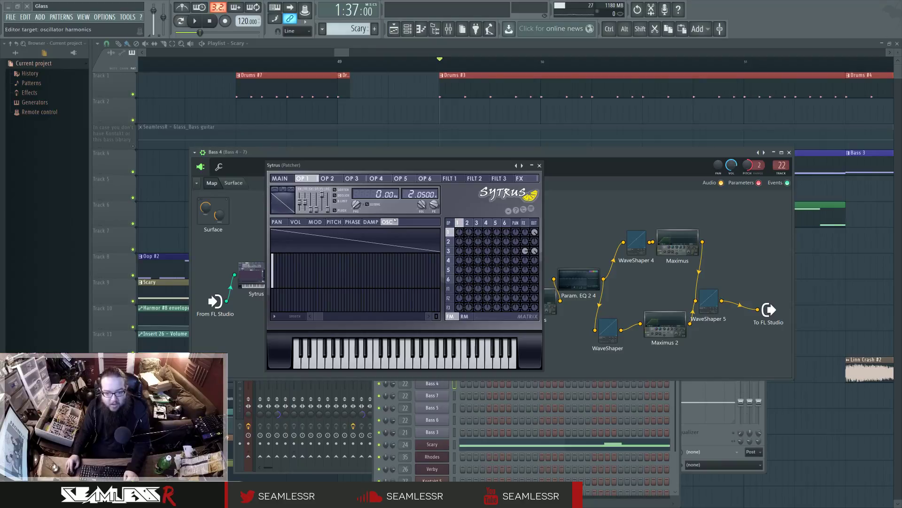
click(468, 223)
click(459, 223)
click(467, 224)
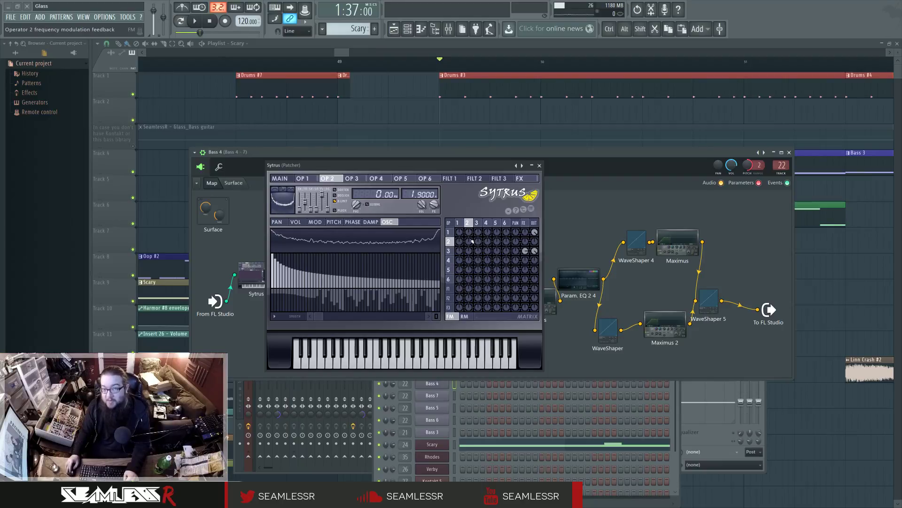
click(460, 223)
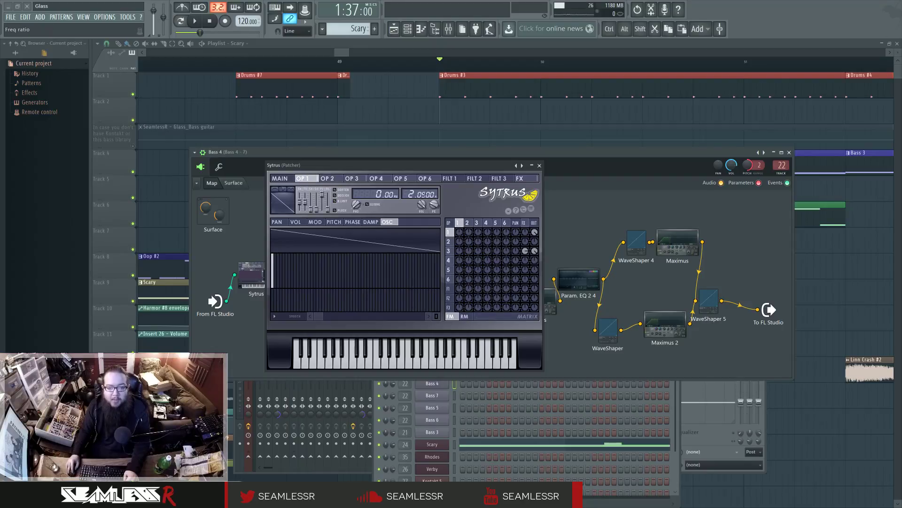
click(467, 222)
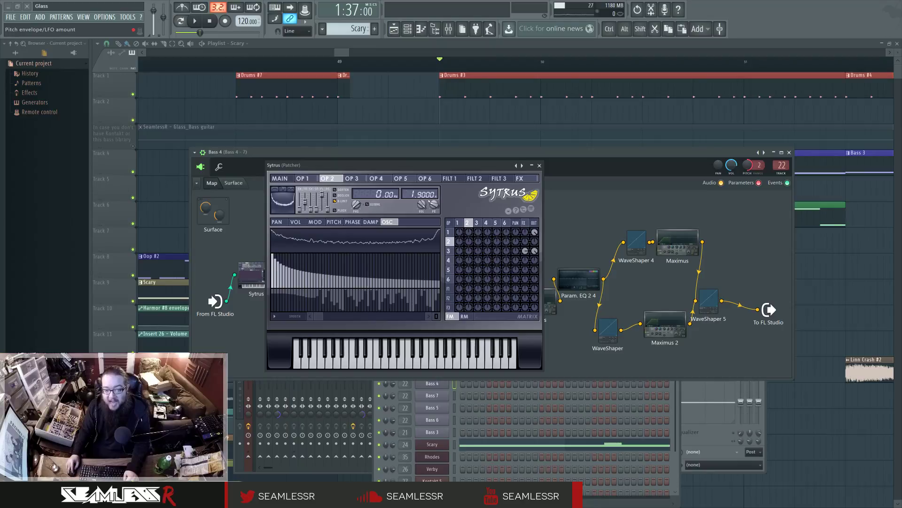
click(478, 224)
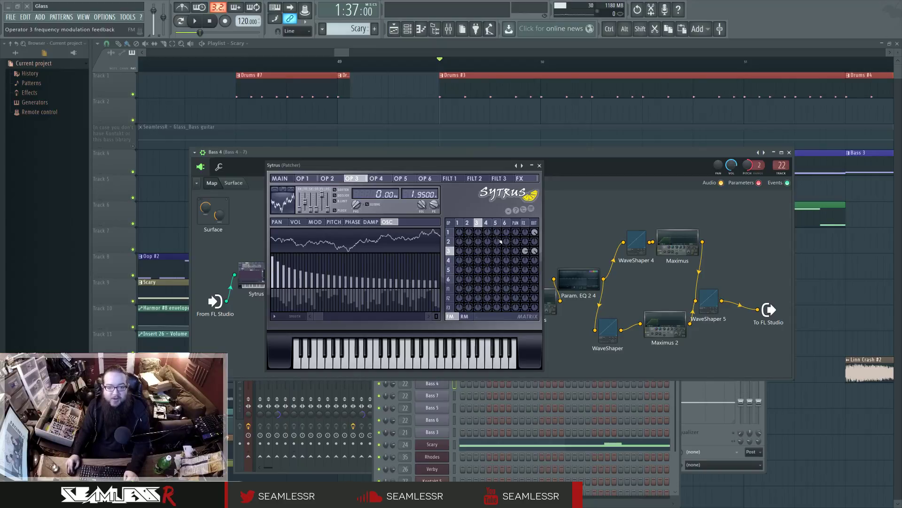
Step: View the effects section of Bass 4's Sytrus, then review the oscillator waveforms of operators 1 and 2
click(525, 223)
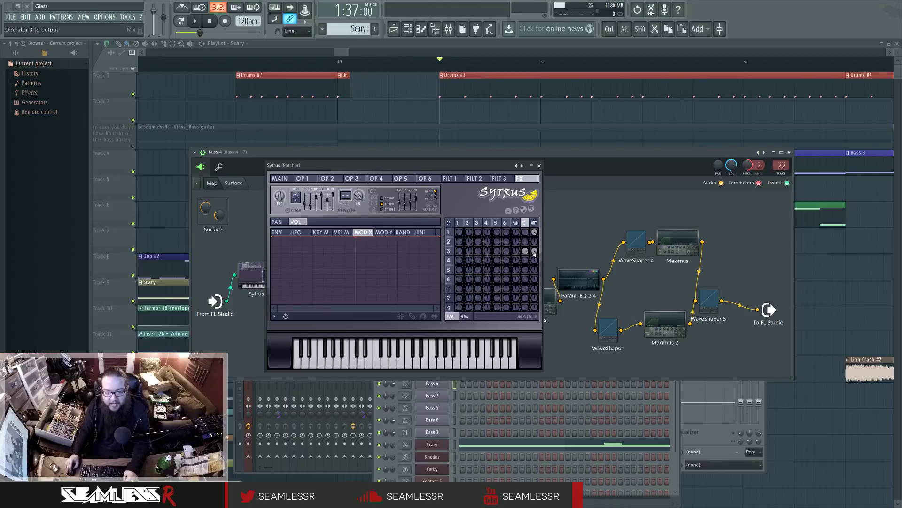
click(468, 223)
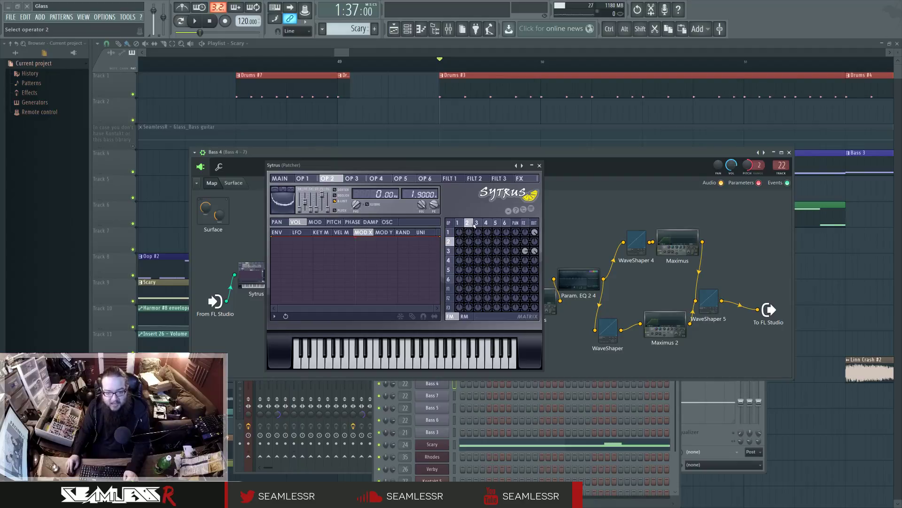
click(388, 222)
click(461, 223)
click(471, 223)
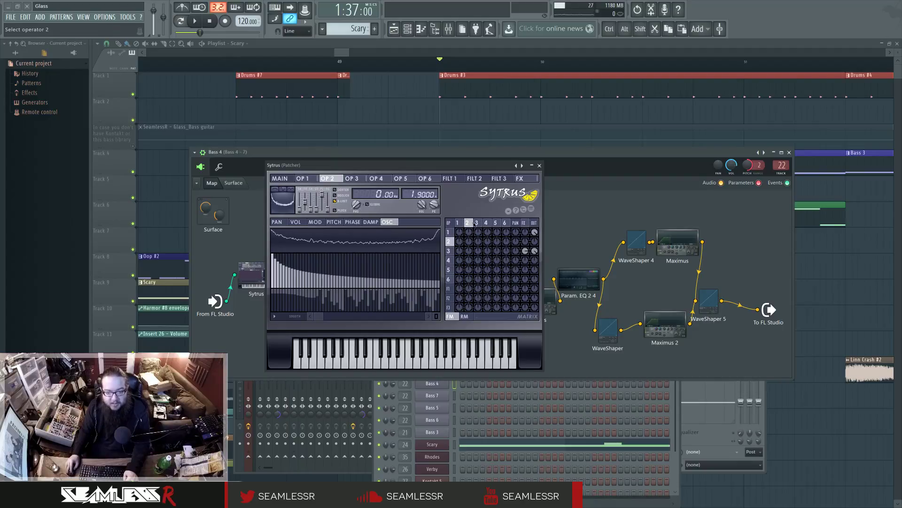
Step: Compare the oscillator waveforms and frequency ratios of operators 1, 2 and 3 once more in Bass 4's Sytrus
click(477, 223)
click(459, 223)
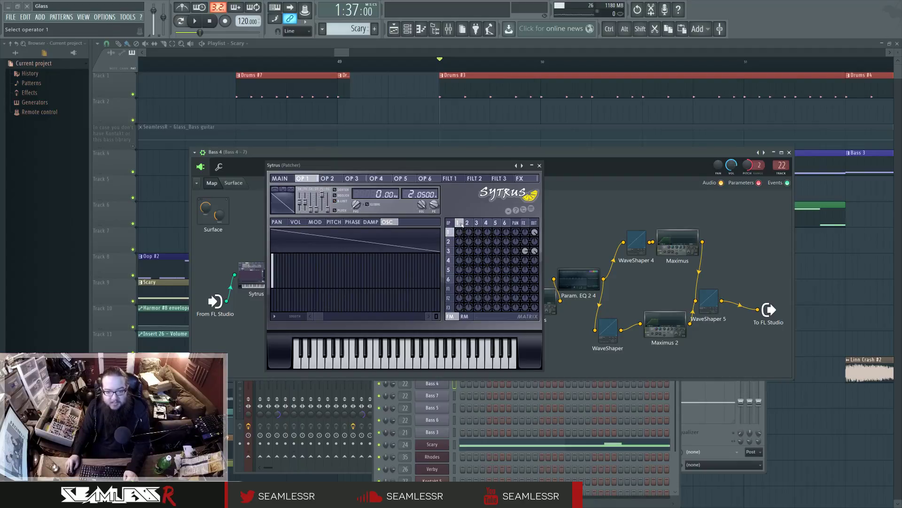
click(477, 223)
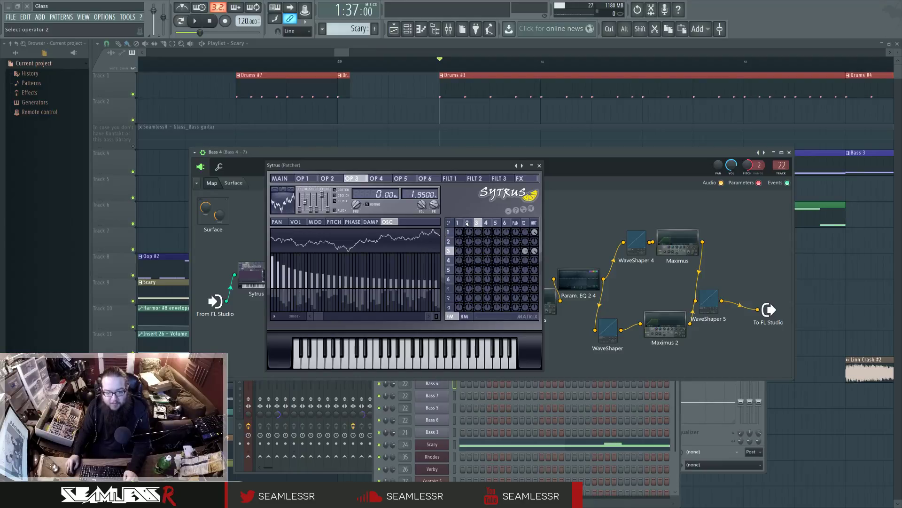
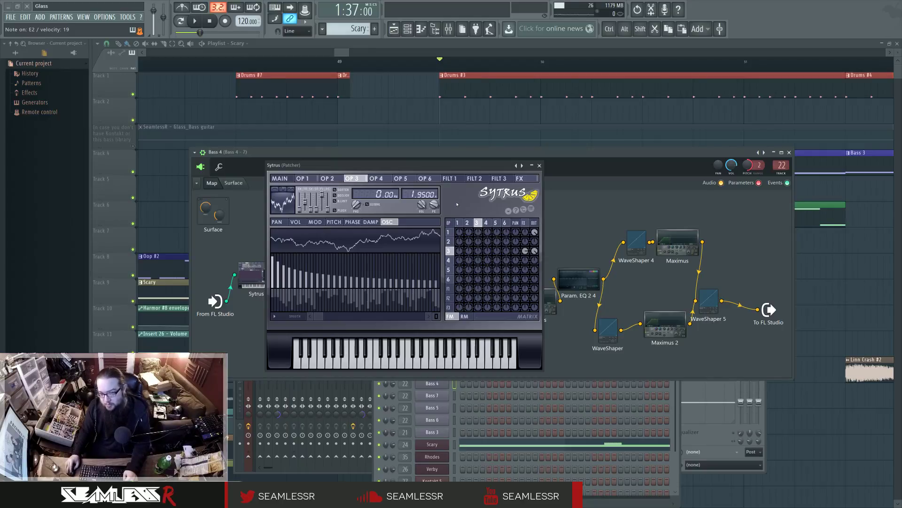
click(460, 222)
click(477, 223)
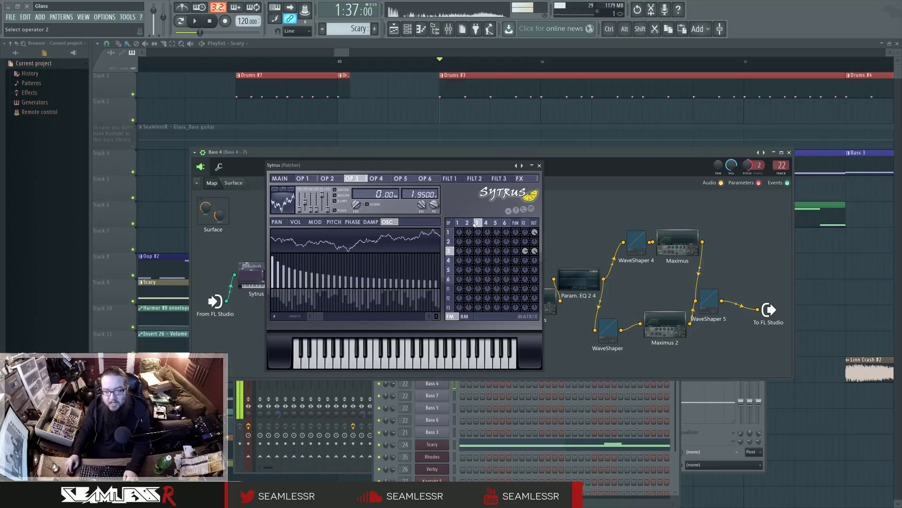
click(458, 223)
click(477, 224)
click(462, 223)
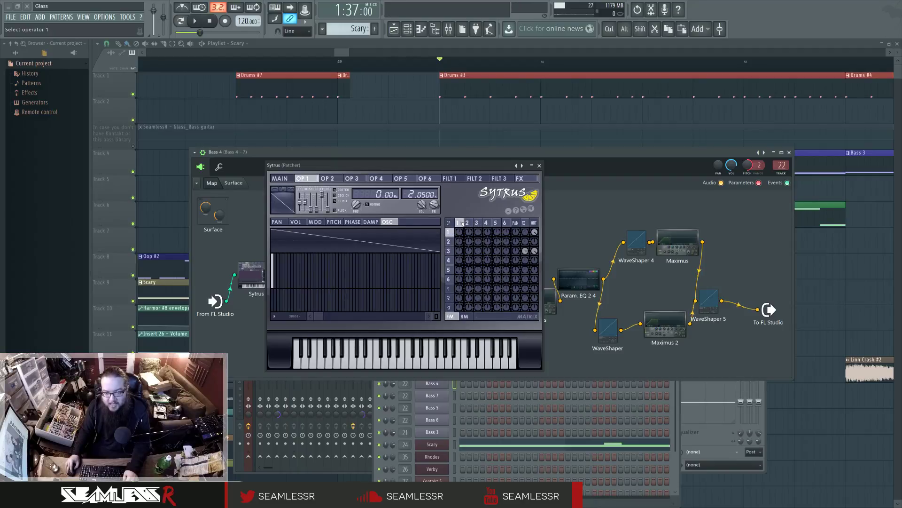
click(478, 223)
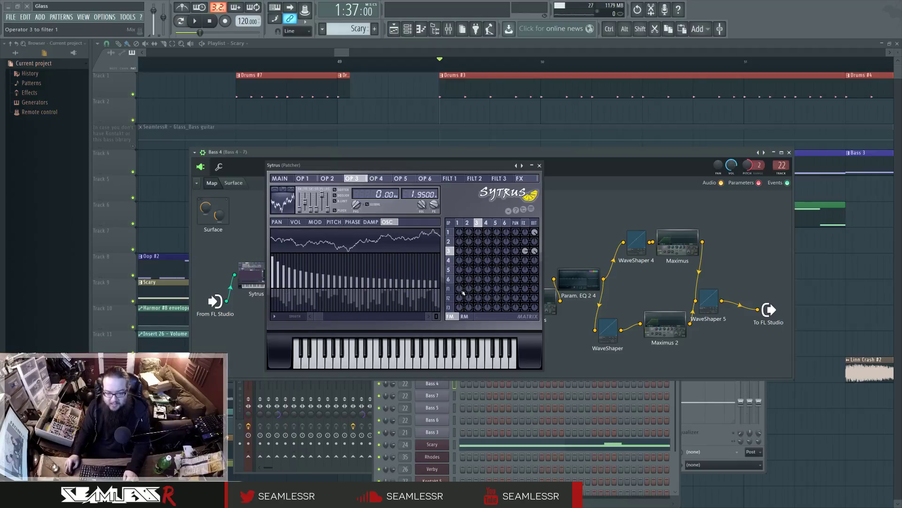
Step: Try the full sawtooth harmonics on operator 1's oscillator in Bass 4's Sytrus, and revert to the single harmonic
click(458, 222)
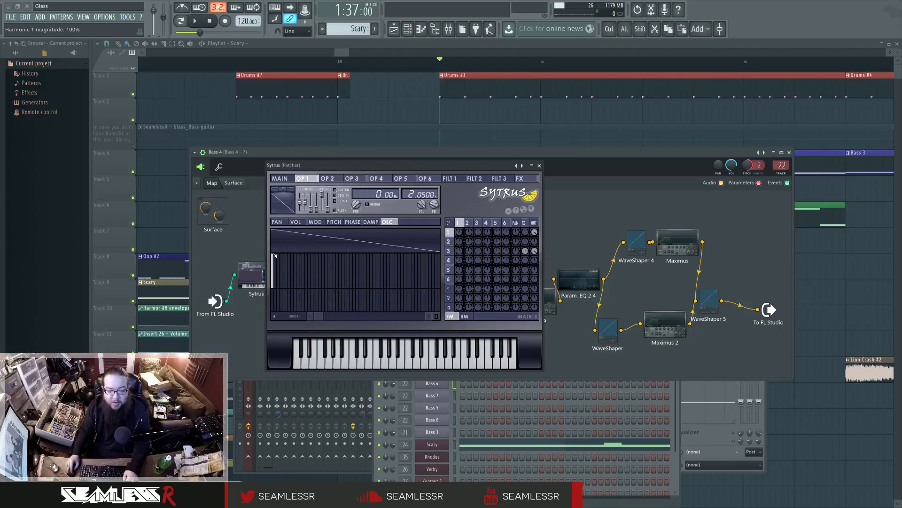
click(282, 189)
click(306, 240)
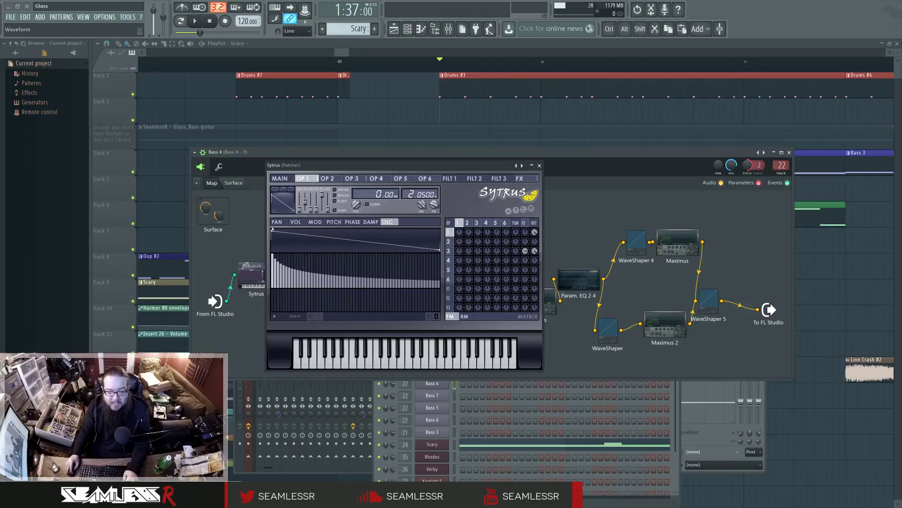
right_click(287, 204)
click(297, 217)
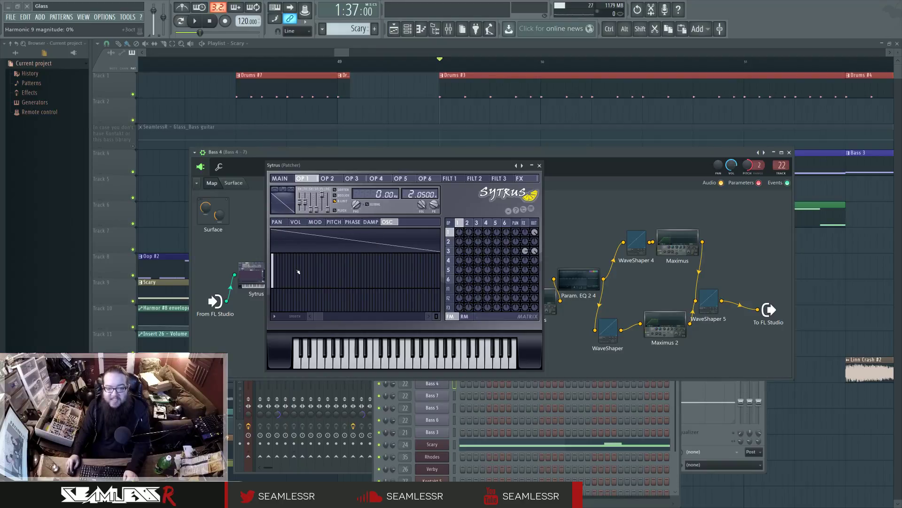
Step: View operators 2 and 3, close Bass 4's Sytrus and check the WaveShaper curves in its Patcher map
click(470, 224)
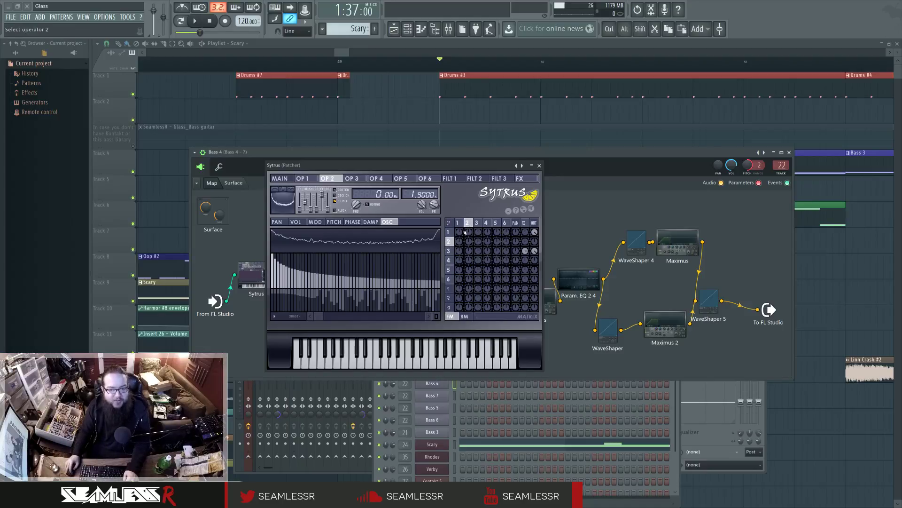
click(478, 223)
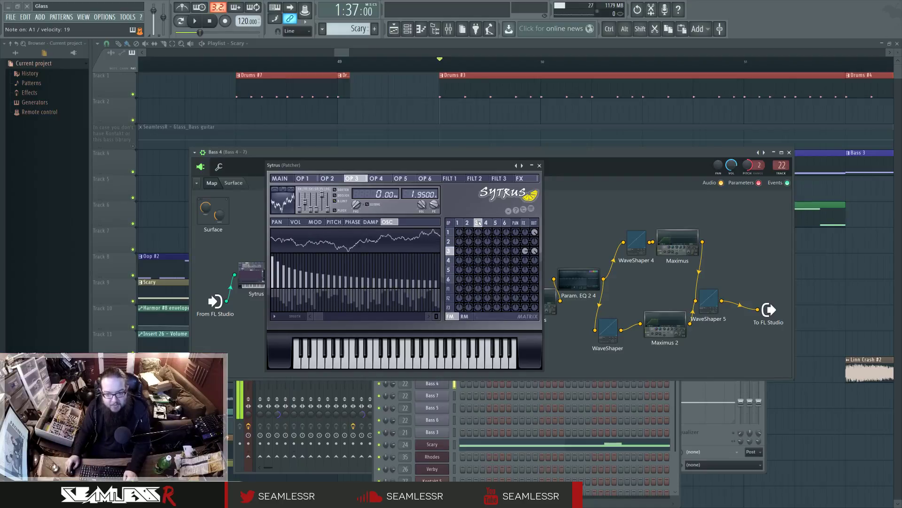
click(539, 165)
click(343, 257)
click(409, 301)
click(643, 242)
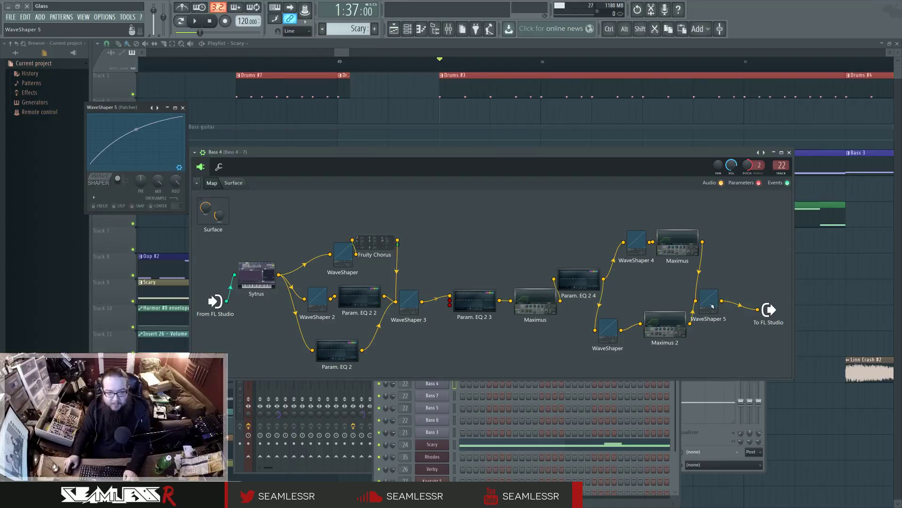
click(183, 108)
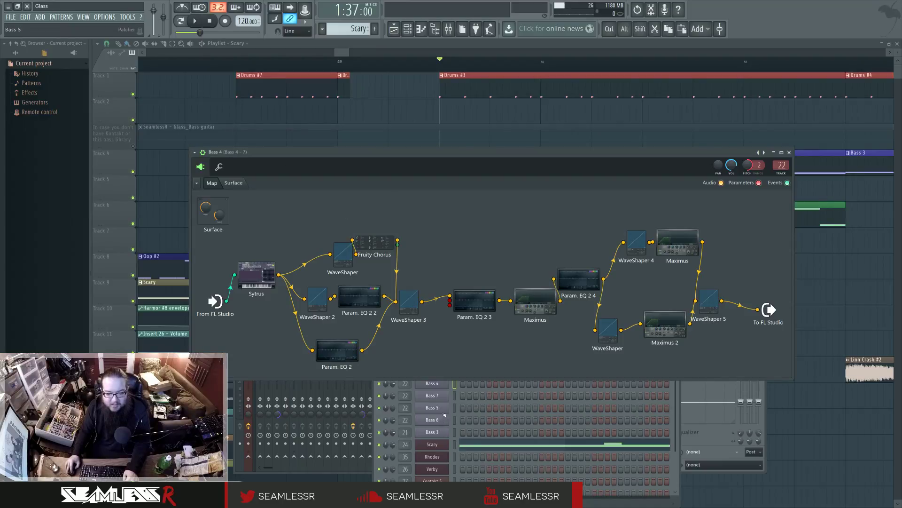
Step: Open the Bass 1 Patcher, view WaveShaper 3, WaveShaper 4 and the lower-branch WaveShaper for comparison, and close it
click(442, 384)
click(443, 361)
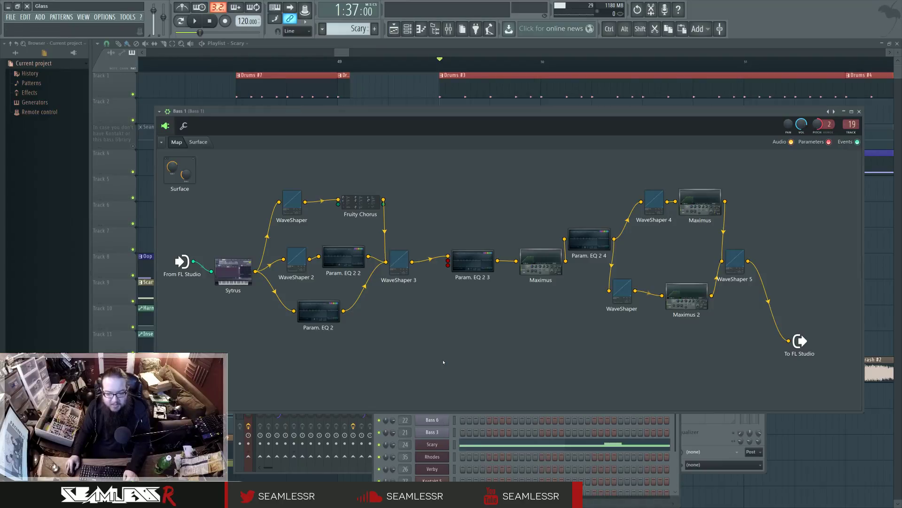
click(401, 263)
click(183, 107)
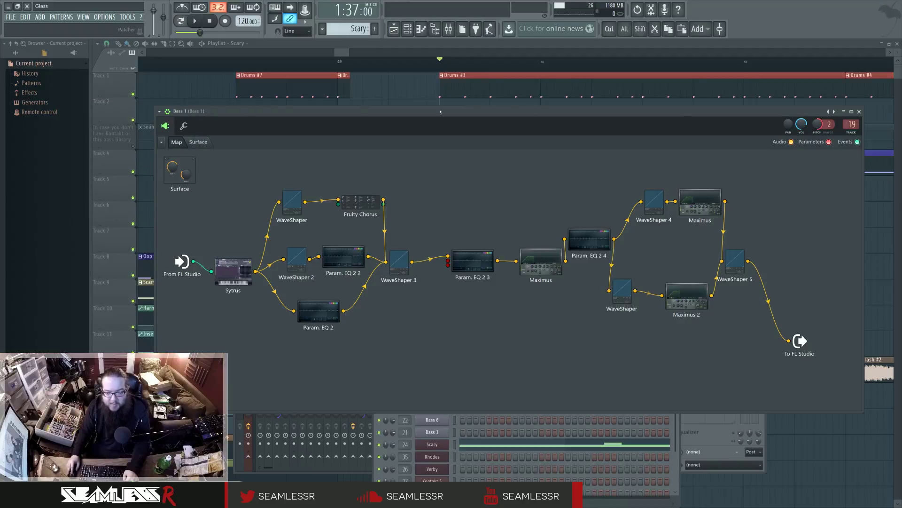
click(659, 204)
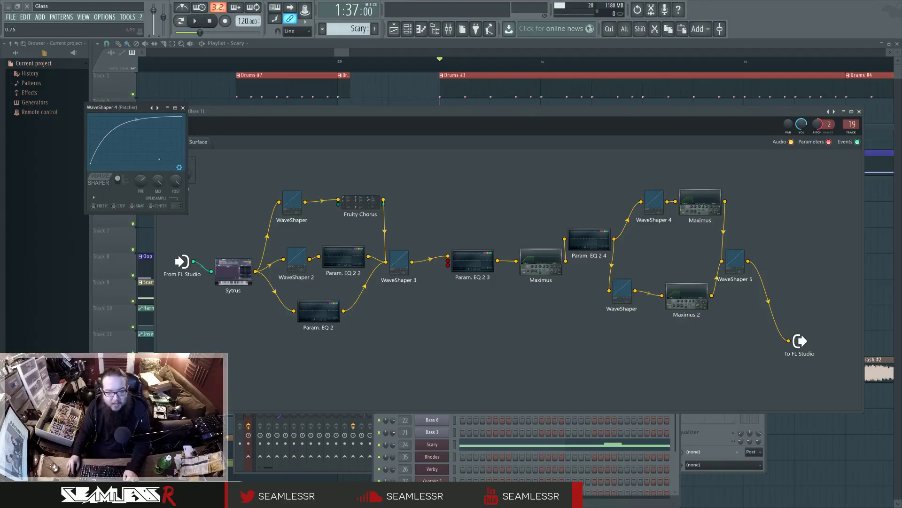
click(628, 286)
click(650, 199)
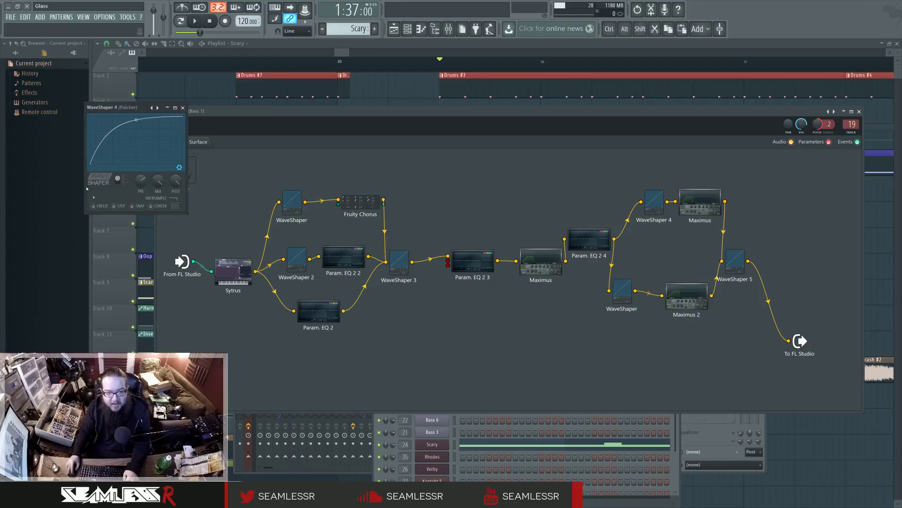
click(183, 108)
click(860, 112)
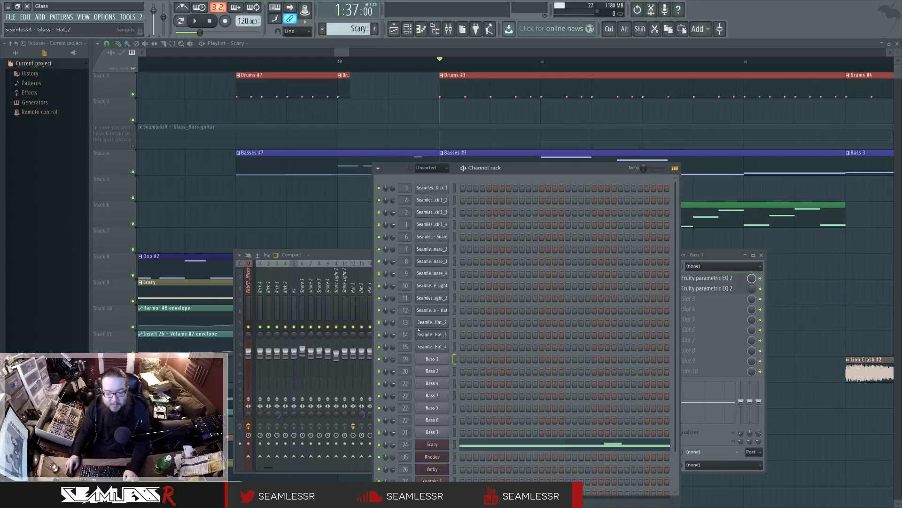
Step: Reopen the Bass 4 Patcher, view its WaveShaper 4 curve and close the Patcher
click(432, 371)
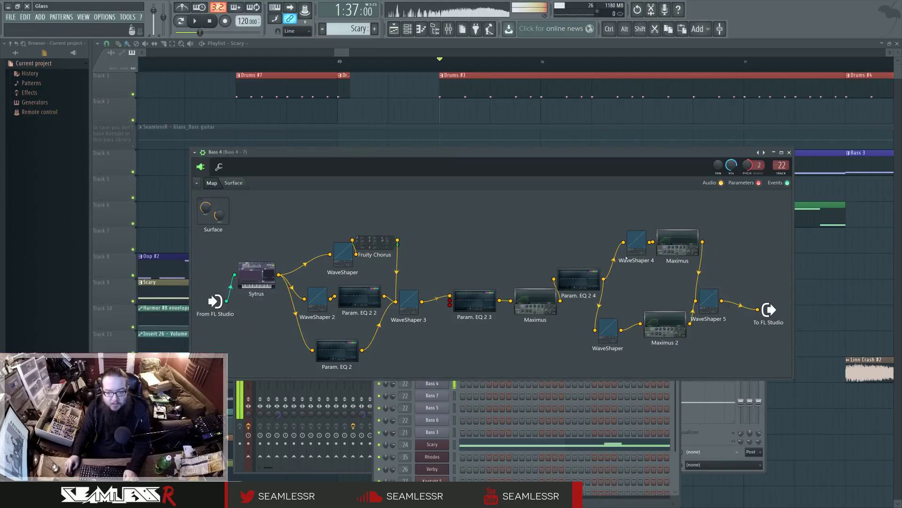
click(637, 245)
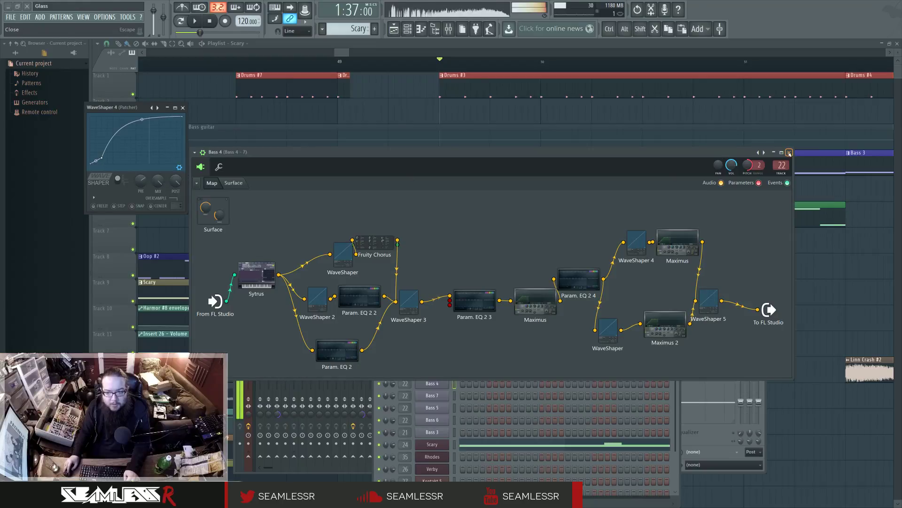
click(715, 199)
Step: Open the Bass 7 Patcher and its Sytrus, compare the oscillators of operators 1, 2 and 3, and close the synth
click(432, 395)
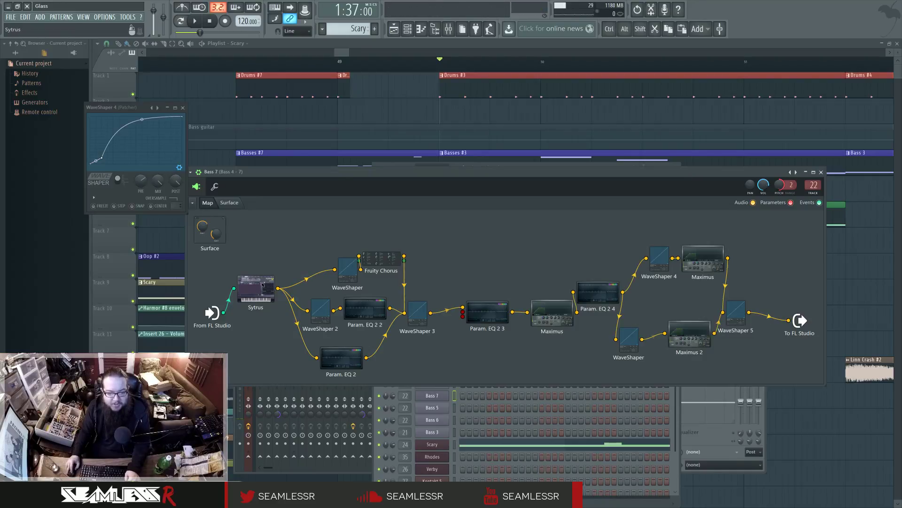
click(263, 284)
drag(277, 111, 453, 150)
click(471, 204)
click(454, 204)
click(463, 204)
click(472, 204)
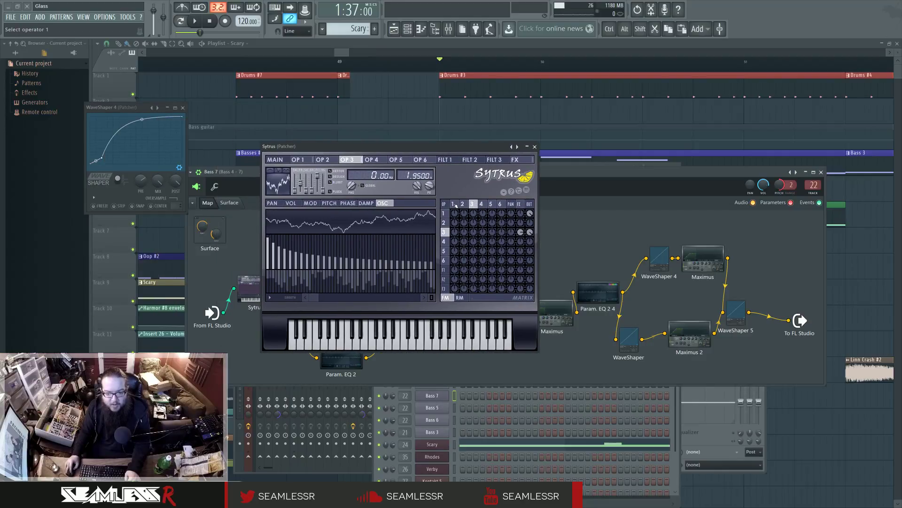
key(Escape)
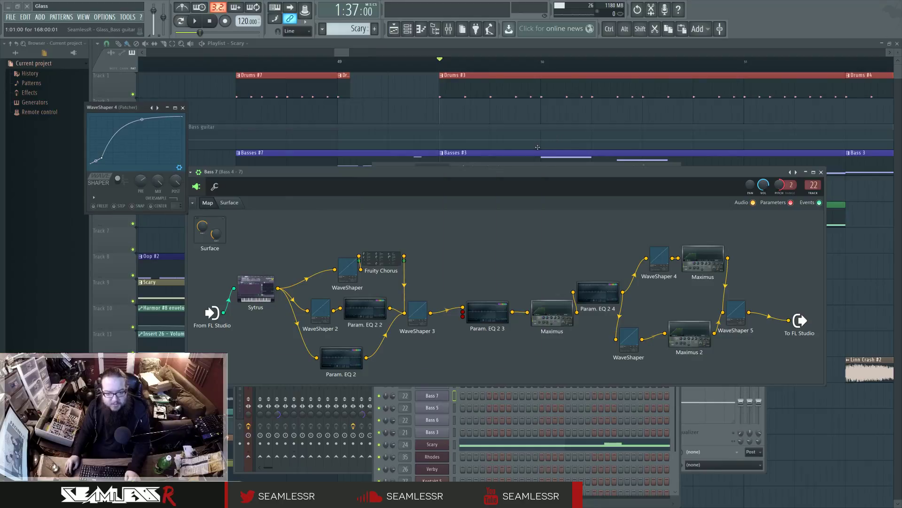
Step: Inspect the WaveShaper curves and parametric EQs throughout Bass 7's effect chain, then close its Patcher
click(477, 307)
click(347, 273)
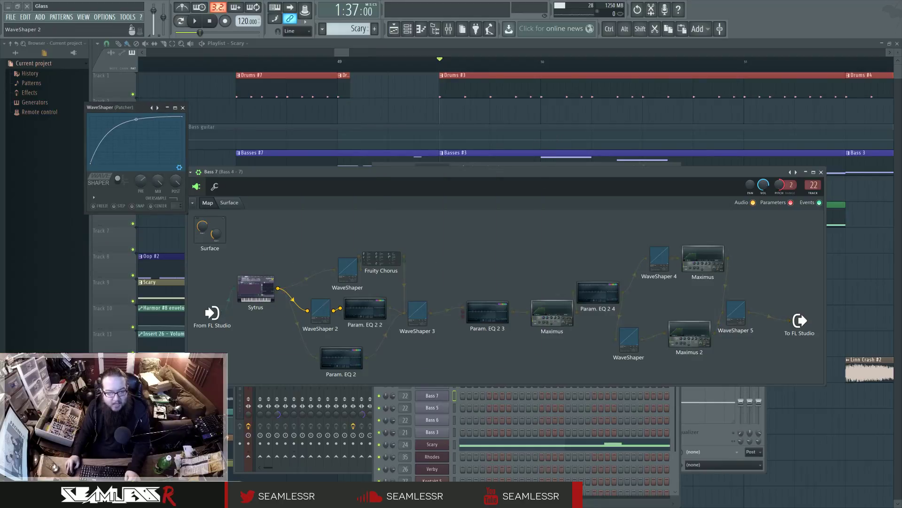
click(373, 303)
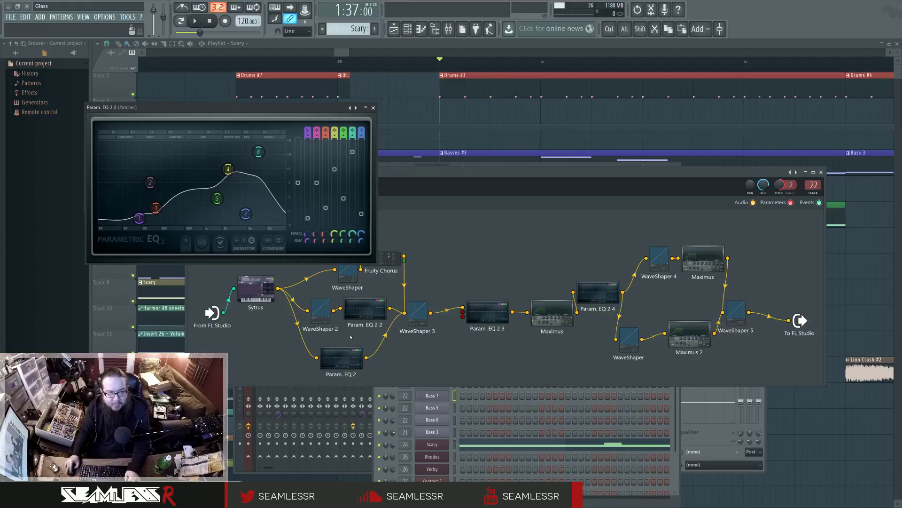
click(348, 355)
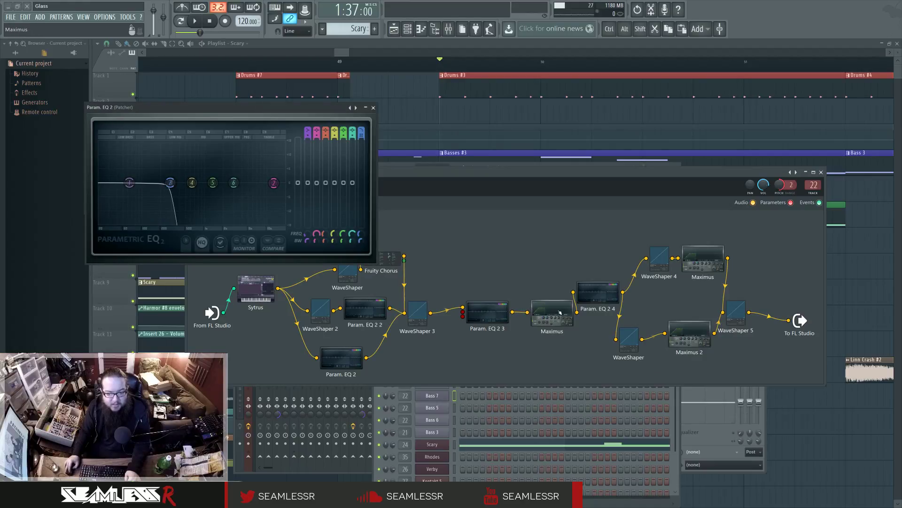
click(603, 296)
click(660, 263)
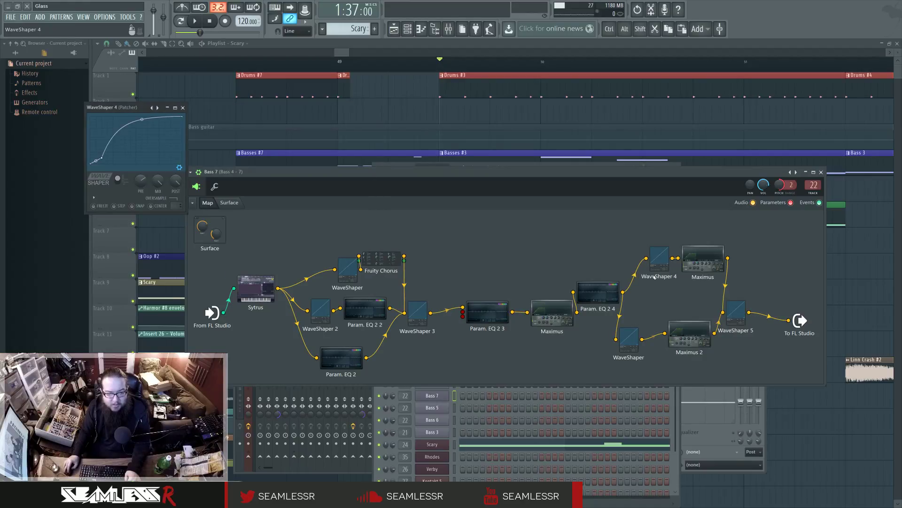
click(633, 337)
click(821, 173)
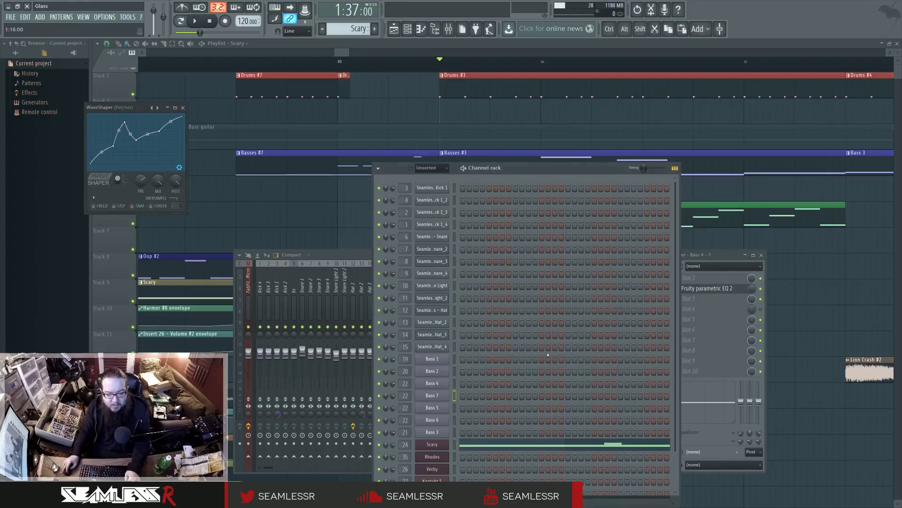
Step: Audition the Bass 7 channel, reopen its Patcher and Sytrus, check the oscillators of operators 3 and 1, and close the synth
click(454, 395)
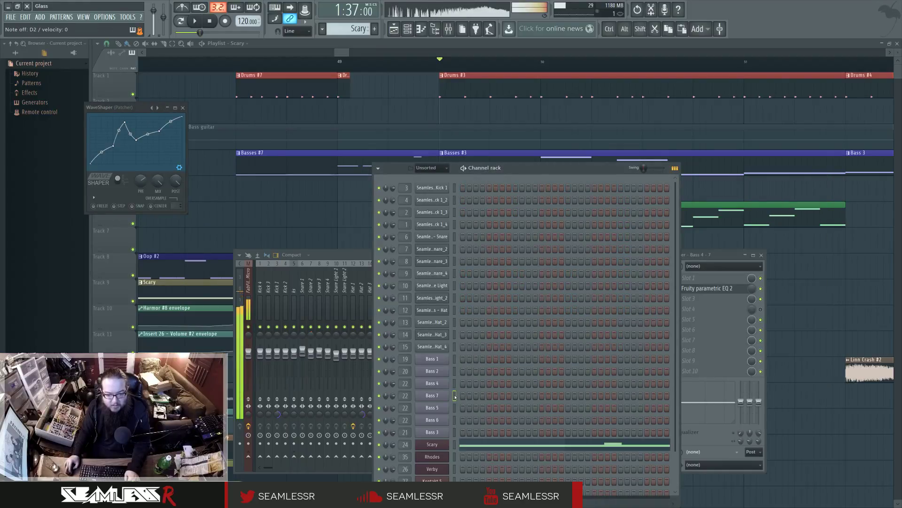
click(442, 397)
click(444, 399)
click(444, 397)
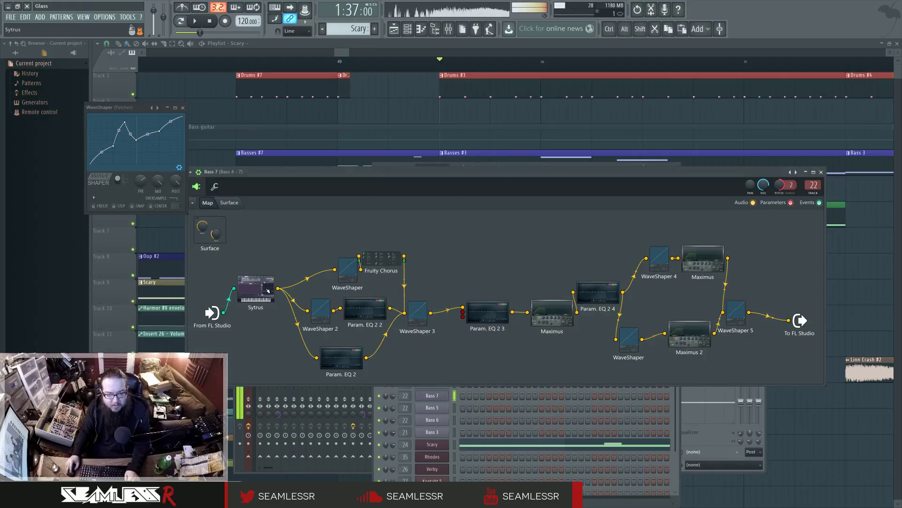
drag(368, 173, 376, 175)
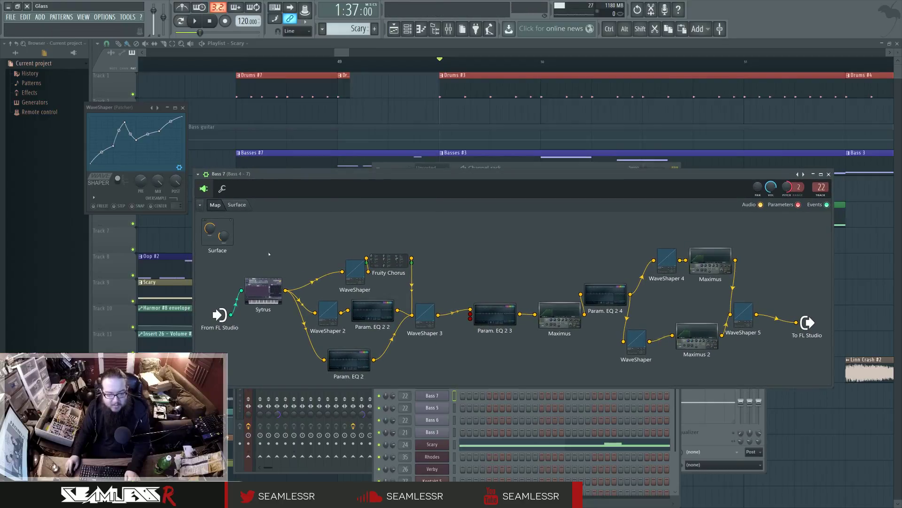
click(259, 296)
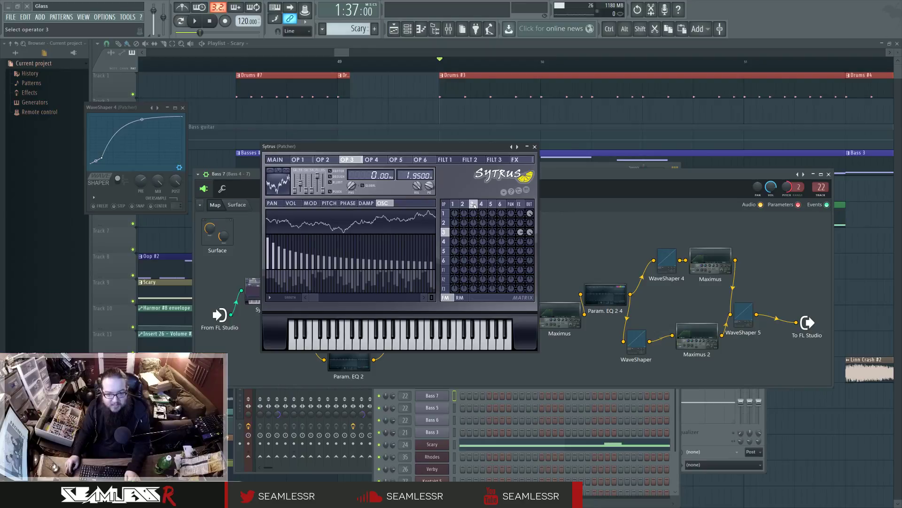
click(455, 205)
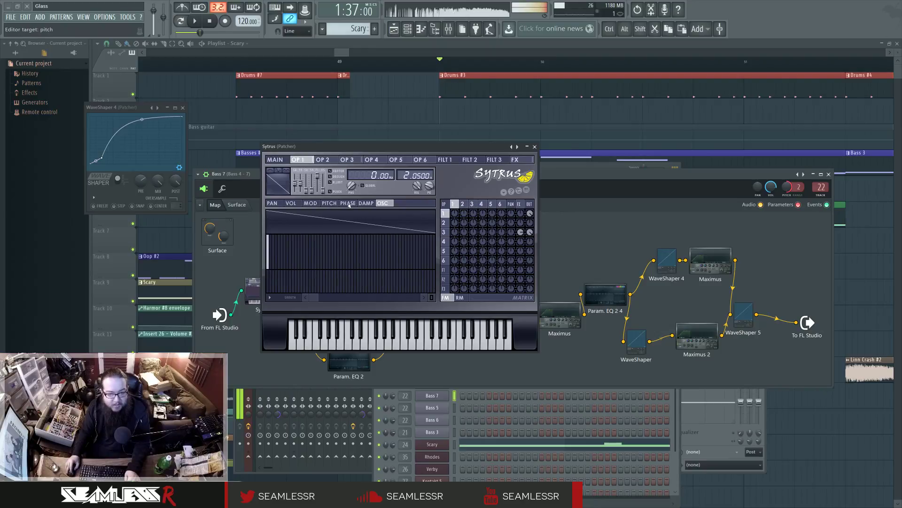
click(535, 146)
Step: Close the Bass 7 Patcher, select Bass 4 to compare its sound, and reopen Bass 7's Patcher
click(445, 398)
click(455, 383)
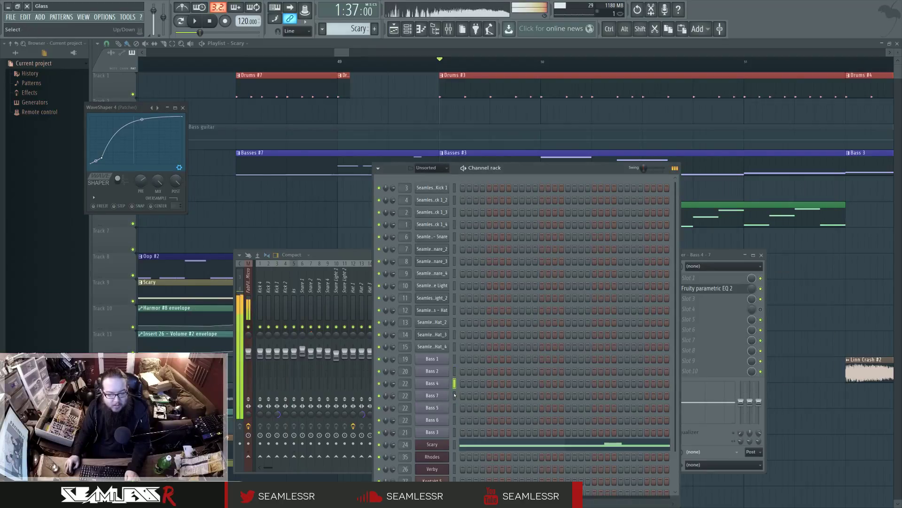
click(443, 396)
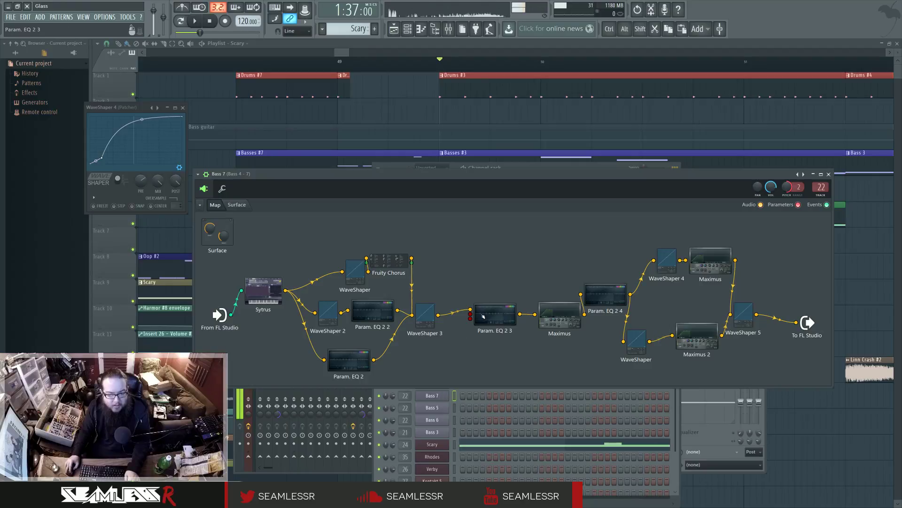
Step: Inspect the band envelopes of the three Maximus units in Bass 7's effect chain, then close the Maximus window
click(564, 308)
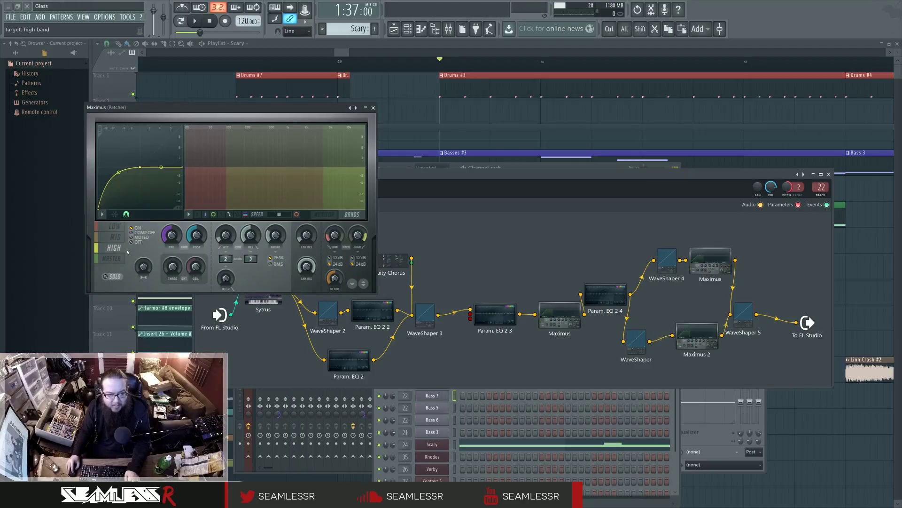
click(697, 268)
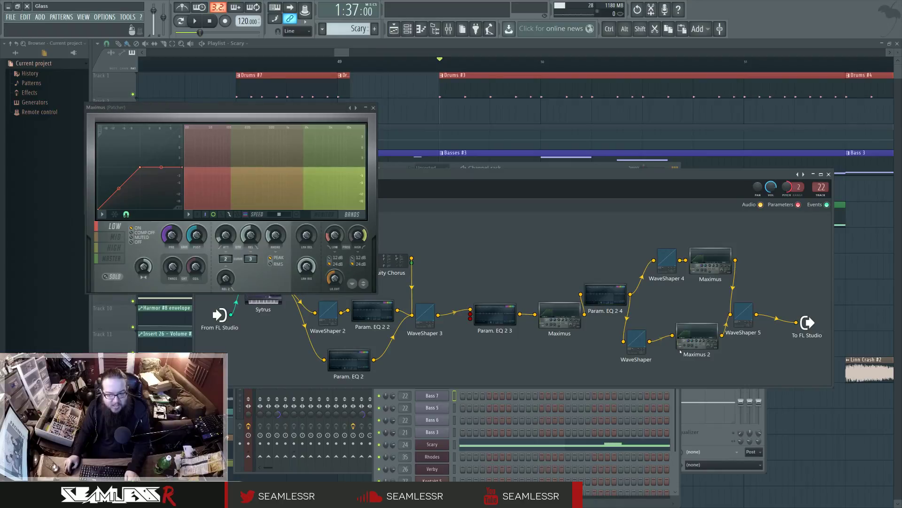
click(700, 342)
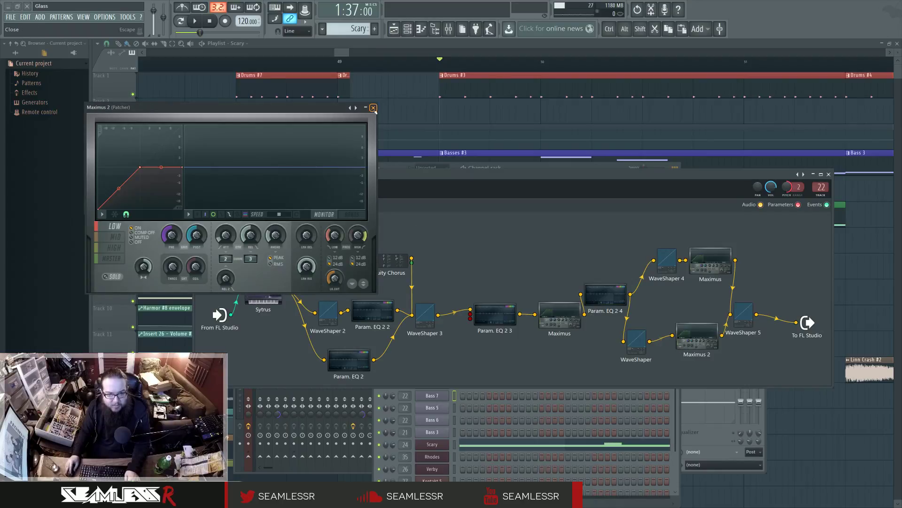
click(373, 108)
Step: Open Bass 7's Sytrus, check the pitch modulation and envelopes of operators 1, 2 and 3, and close the synth
click(263, 300)
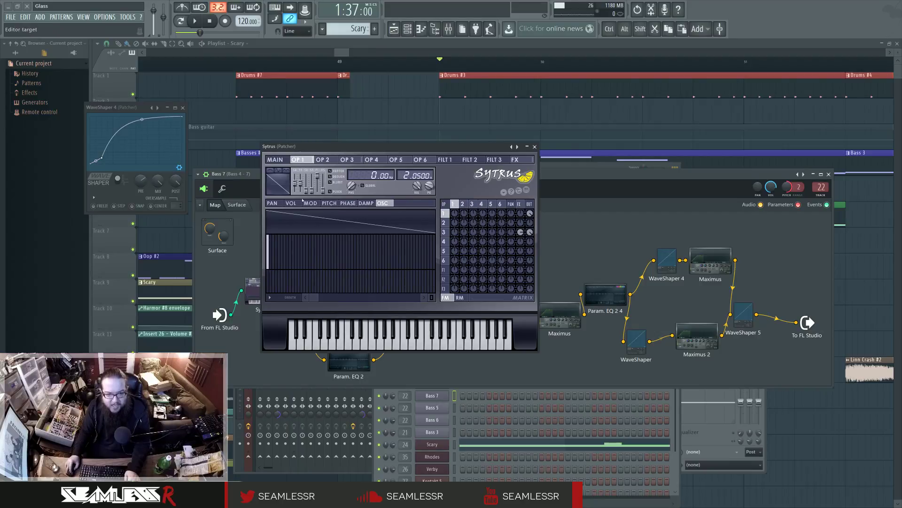
click(329, 203)
click(462, 204)
click(471, 204)
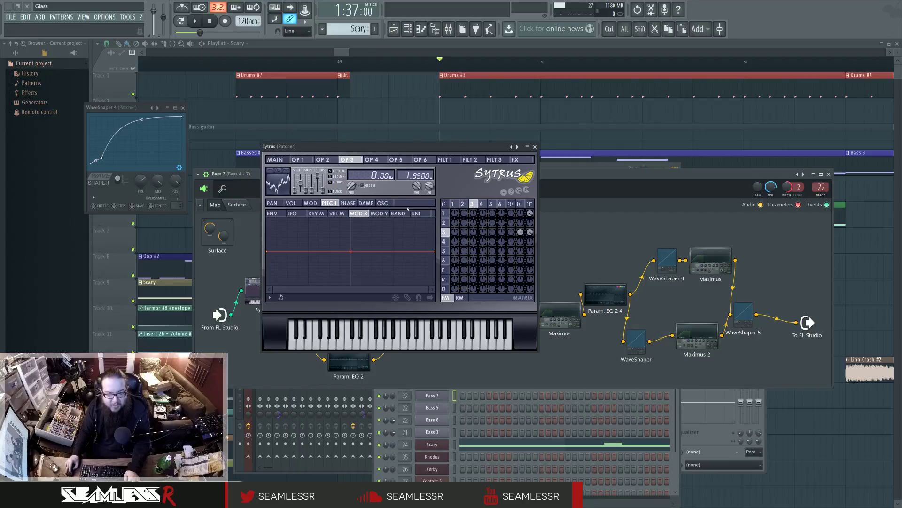
click(284, 214)
click(453, 204)
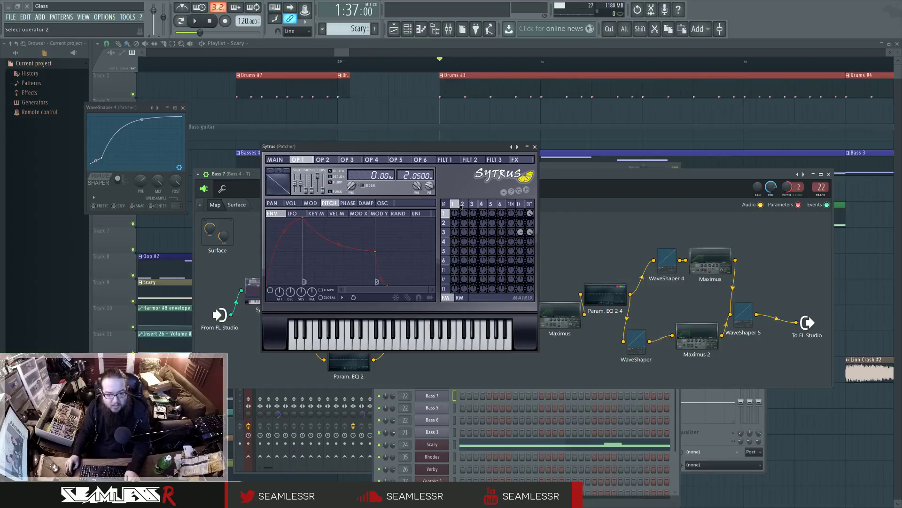
click(534, 147)
Step: Review the EQ curves of Param. EQ 2 4, 2 3, 2 2 and 2 in Bass 7's chain
click(609, 293)
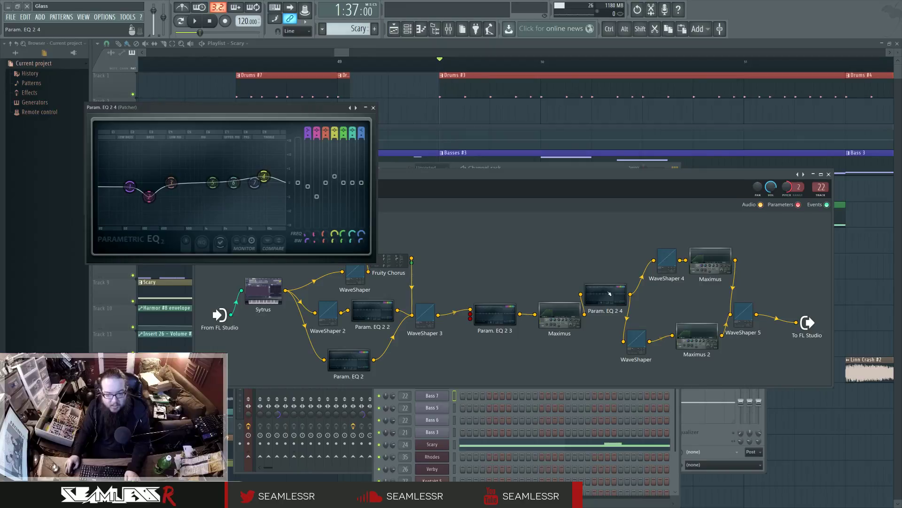
click(490, 314)
click(363, 313)
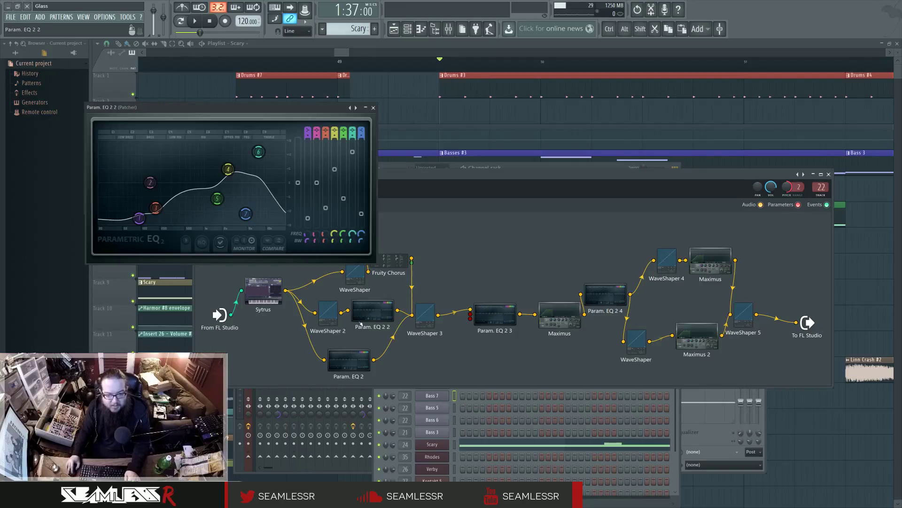
click(352, 359)
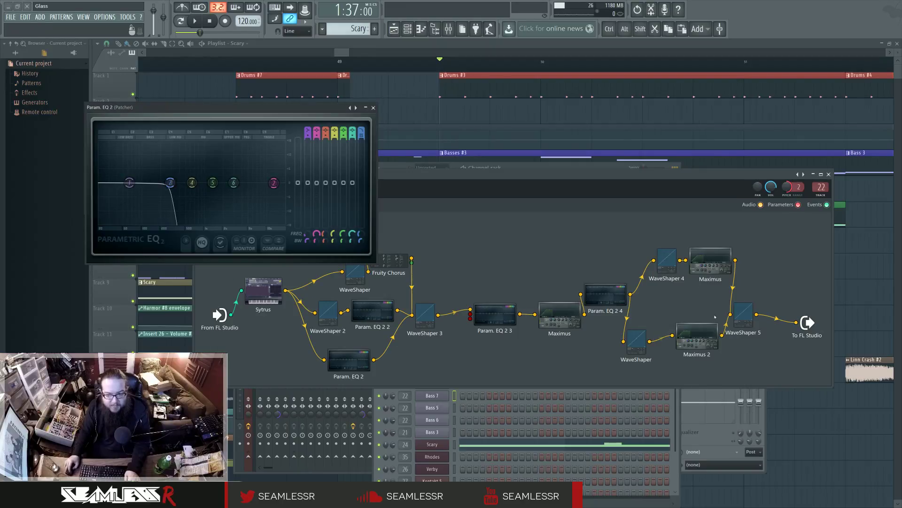
Step: Check the curves of Bass 7's WaveShapers, including WaveShaper 2, 4 and 5, then close them and the Patcher
click(669, 264)
click(643, 334)
click(749, 316)
click(328, 312)
drag(139, 109, 347, 207)
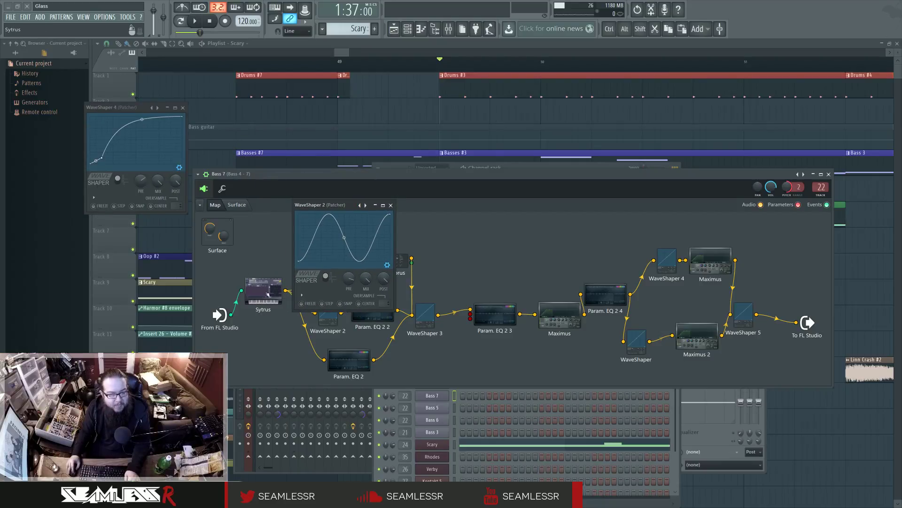
click(390, 206)
click(183, 108)
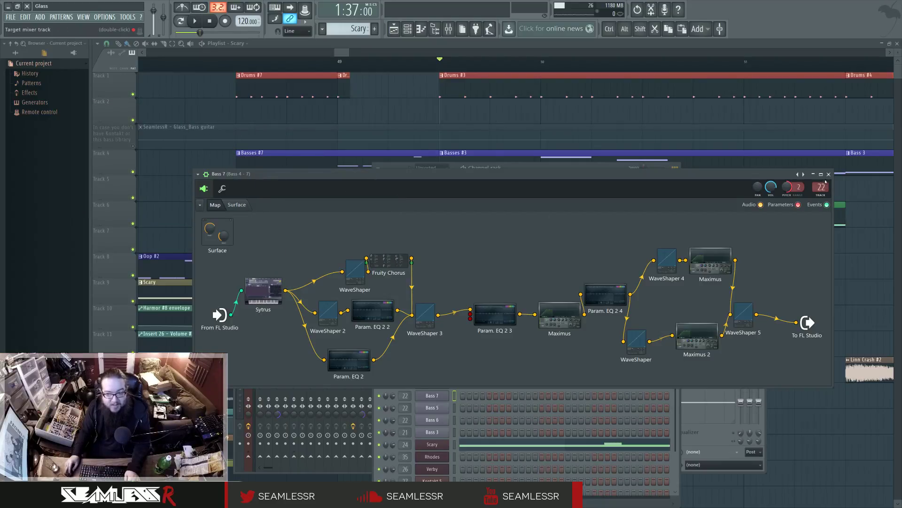
click(828, 174)
Step: Open the Bass 5 Patcher and its Sytrus, compare the oscillators of operators 3, 2 and 1, and close both
click(432, 408)
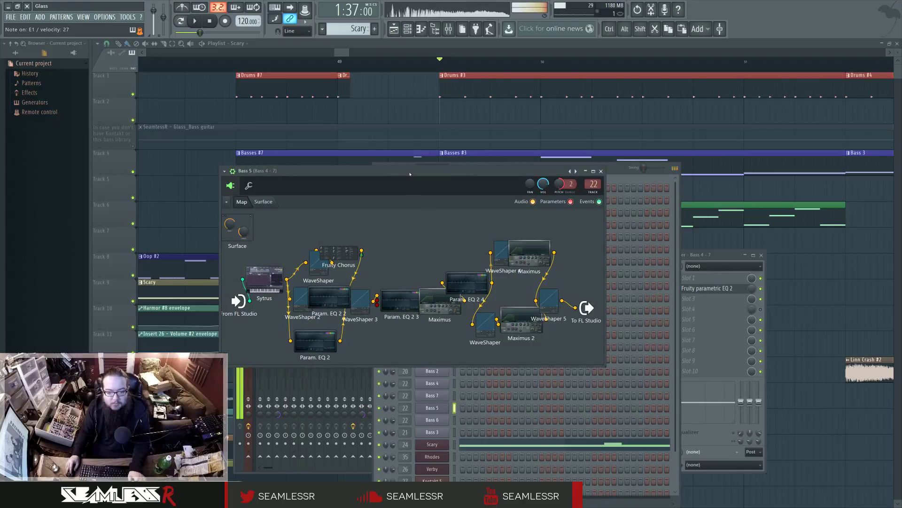
click(269, 271)
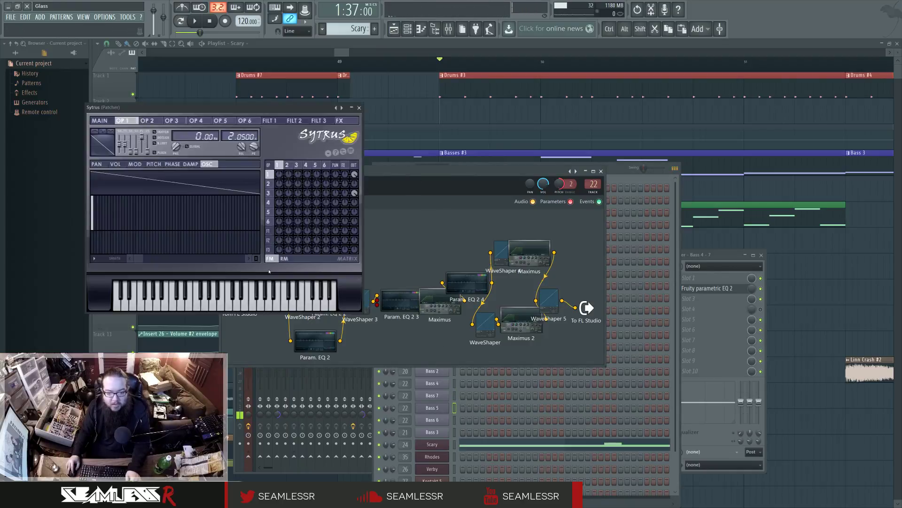
drag(317, 124, 524, 190)
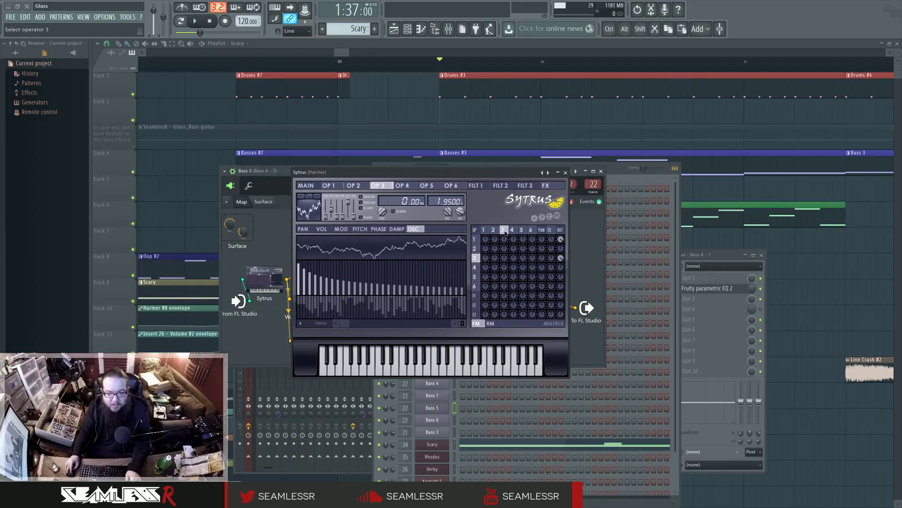
click(497, 231)
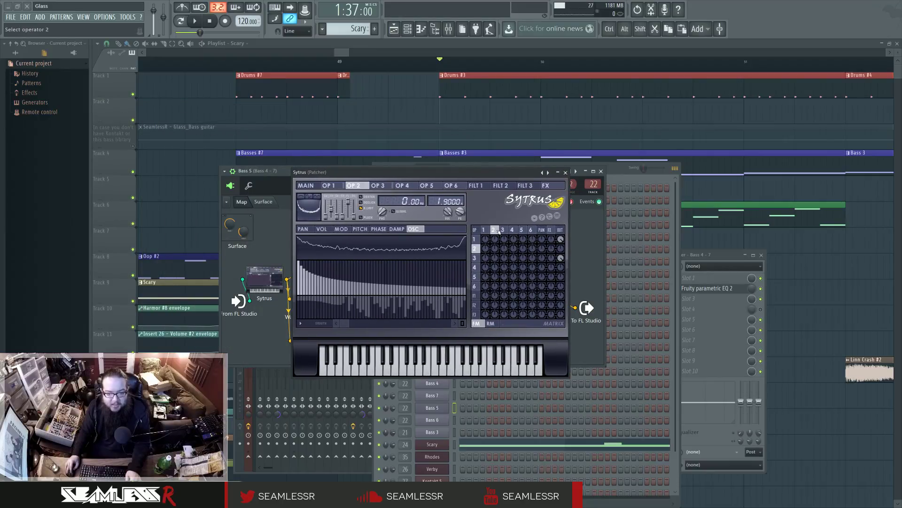
click(484, 230)
click(600, 171)
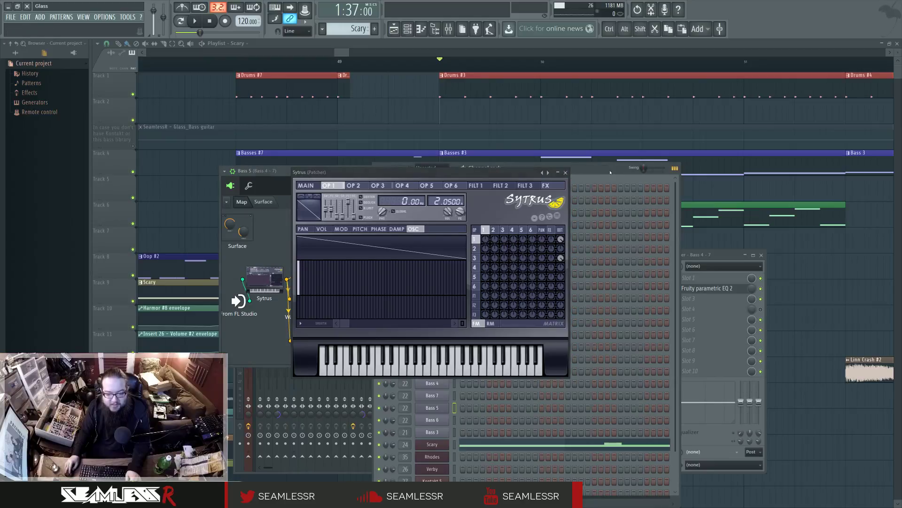
click(566, 172)
Step: Switch between the Bass 7, Bass 4 and Bass 5 channels to compare their sounds
click(455, 397)
click(455, 384)
click(454, 407)
click(454, 384)
click(454, 408)
Step: Compare the operator effects sends in the Sytrus synths of Bass 5 and Bass 4, then close the synths and Patcher
click(441, 409)
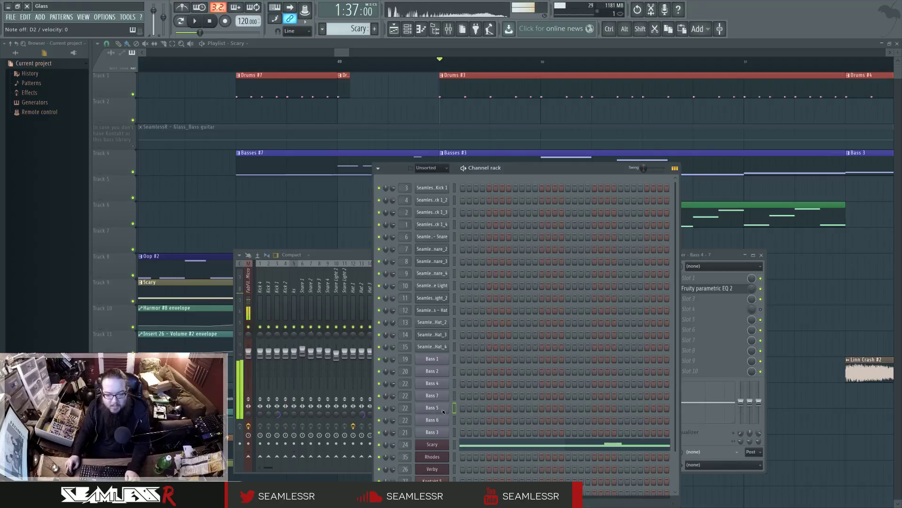
click(441, 409)
click(253, 288)
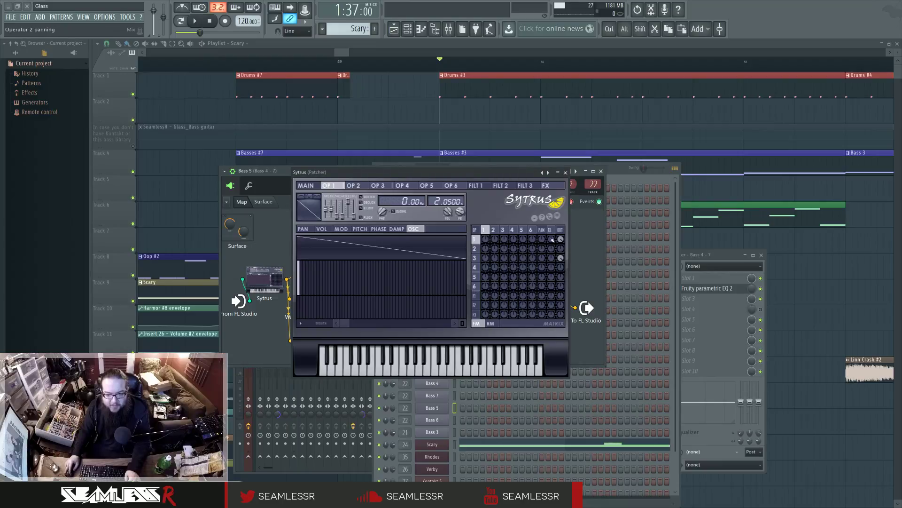
click(436, 386)
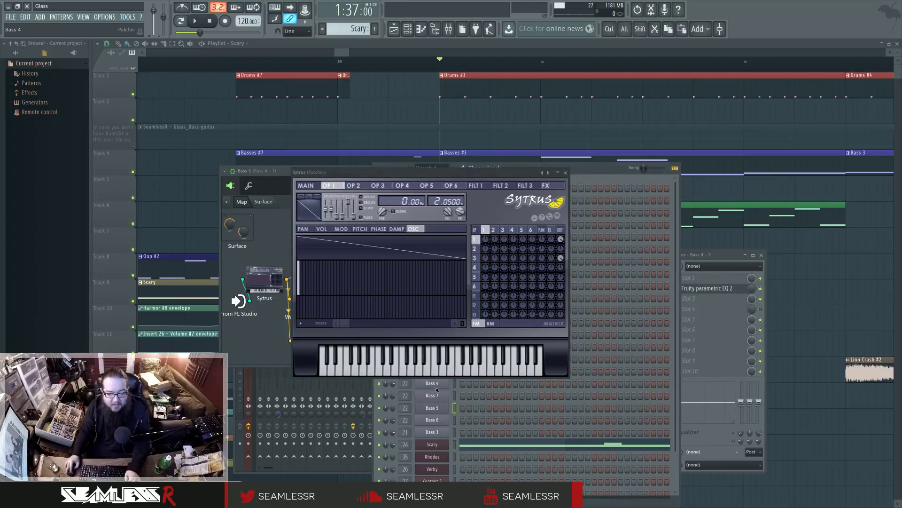
click(270, 273)
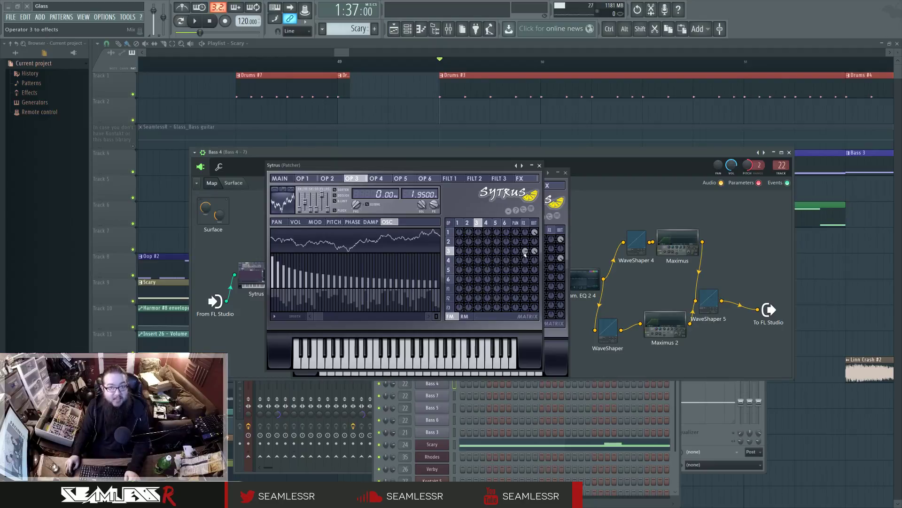
click(446, 408)
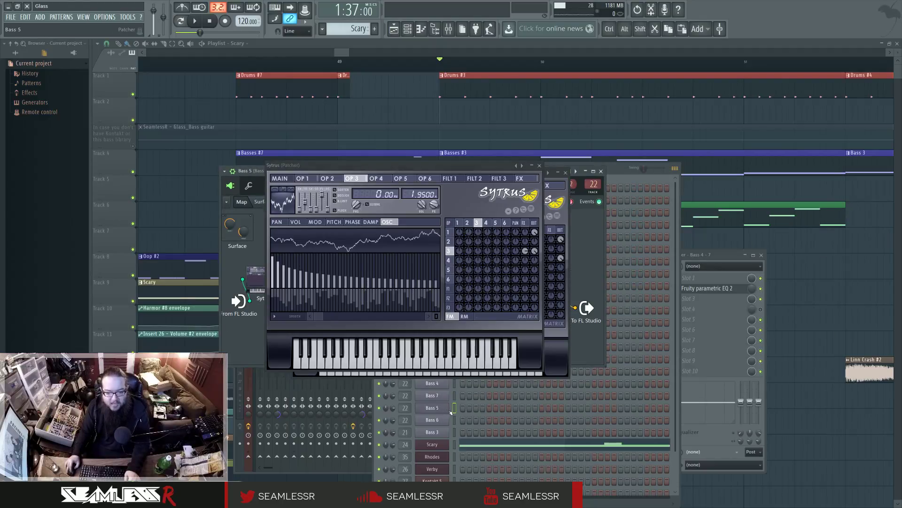
click(540, 165)
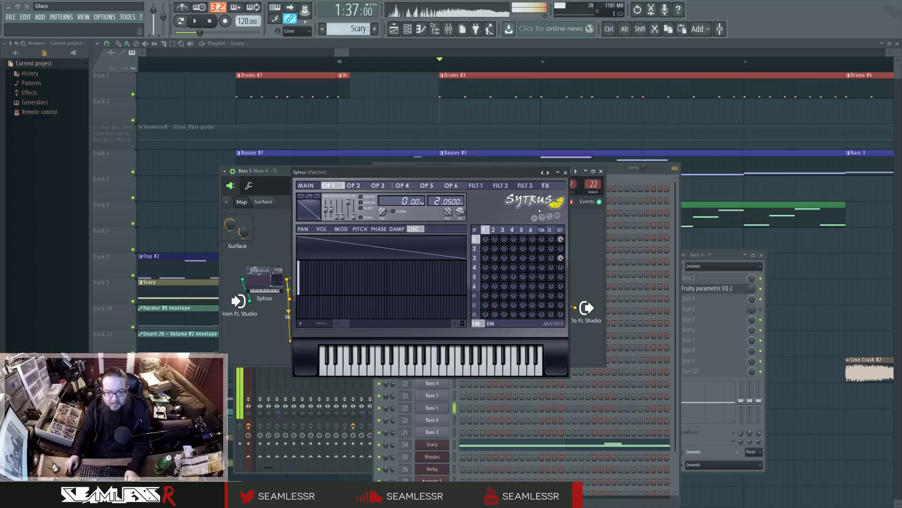
click(565, 172)
click(601, 171)
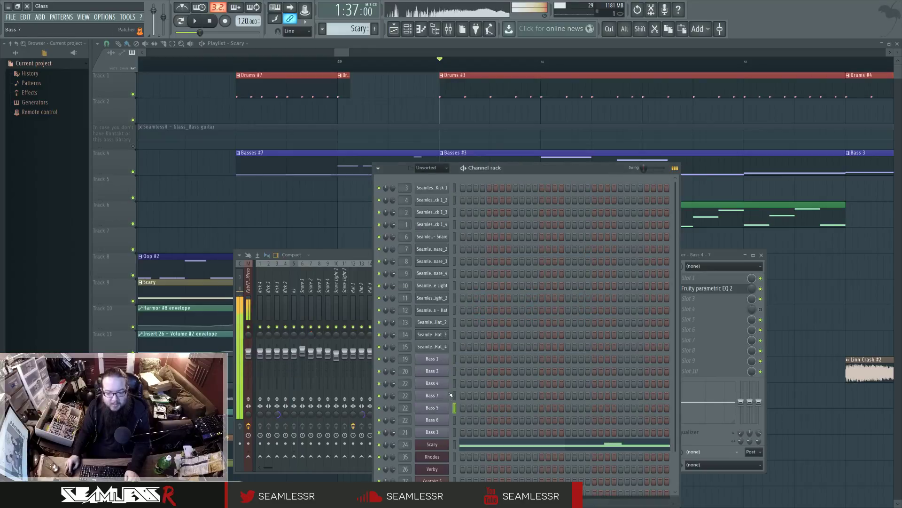
Step: Select Bass 6 to audition it, then open its Patcher and enlarge the window to spread out the module map
click(454, 422)
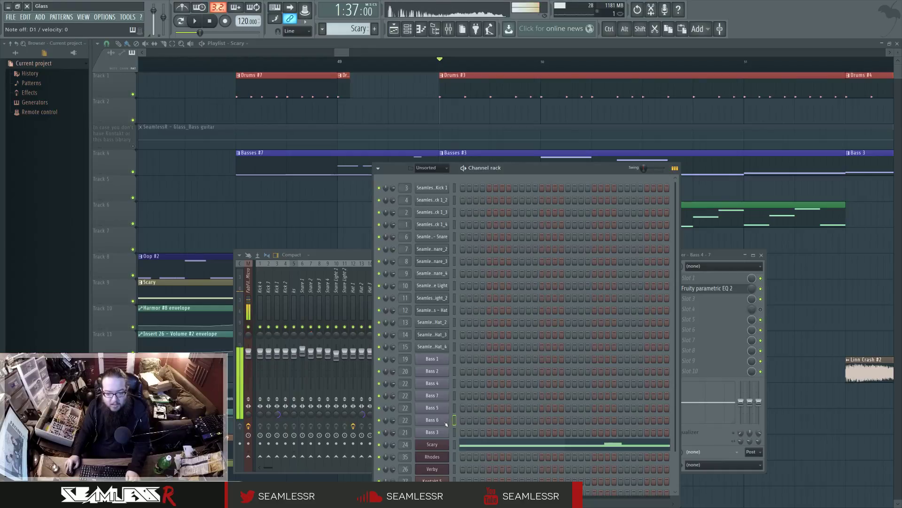
click(446, 424)
drag(295, 129, 518, 150)
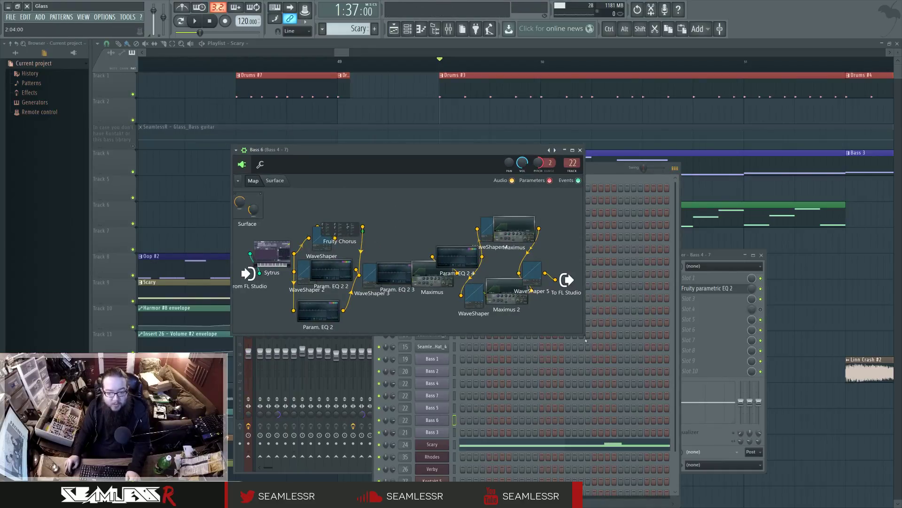
drag(582, 335, 815, 389)
Step: Open Bass 6's Sytrus, compare the oscillator waveforms of operators 1 and 3, and close the synth
double_click(297, 269)
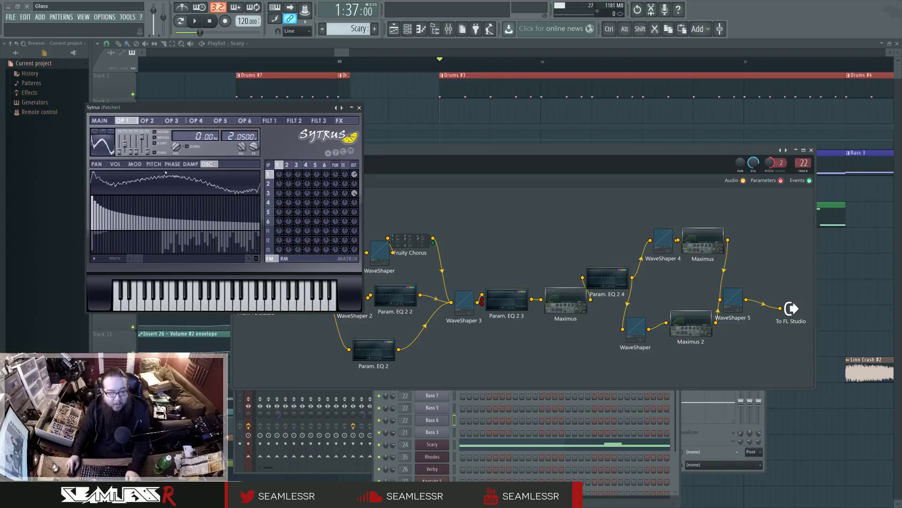
click(299, 165)
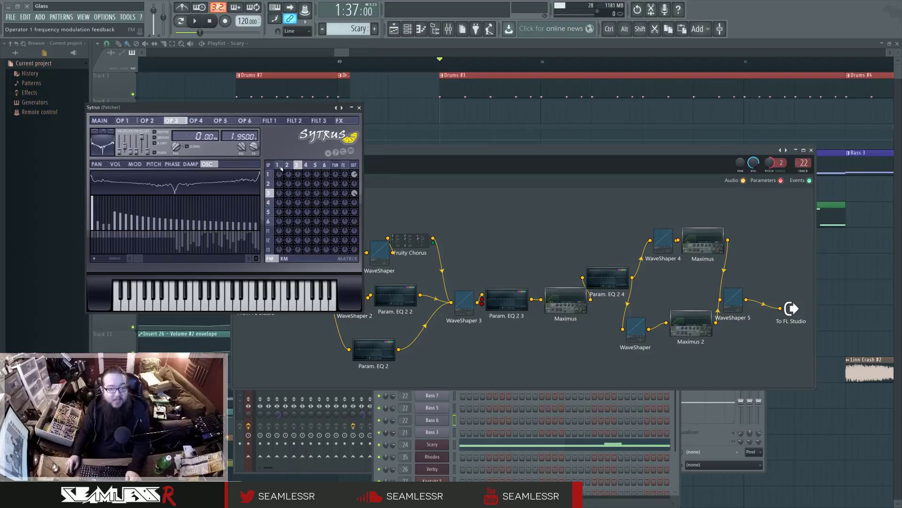
click(280, 167)
click(300, 167)
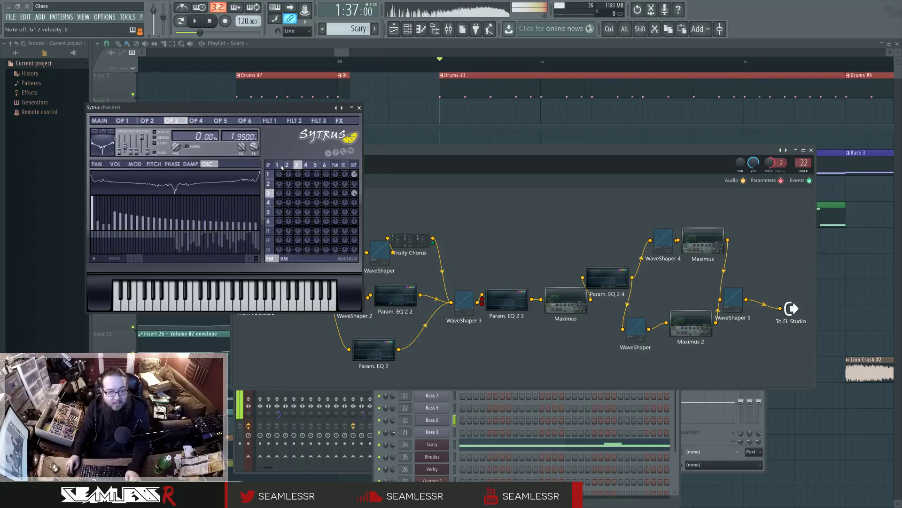
click(280, 165)
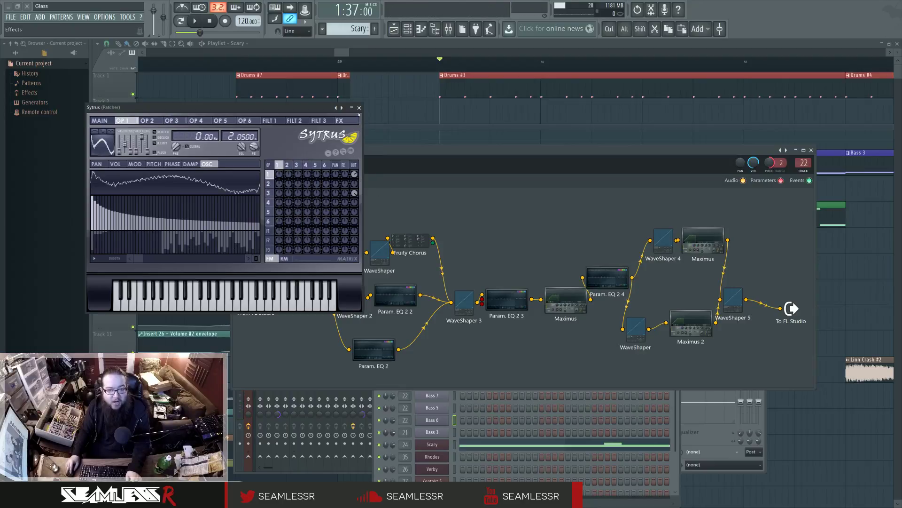
click(360, 107)
Step: Open the Bass 3 Patcher, then reposition and enlarge its window to spread out the module map
click(440, 432)
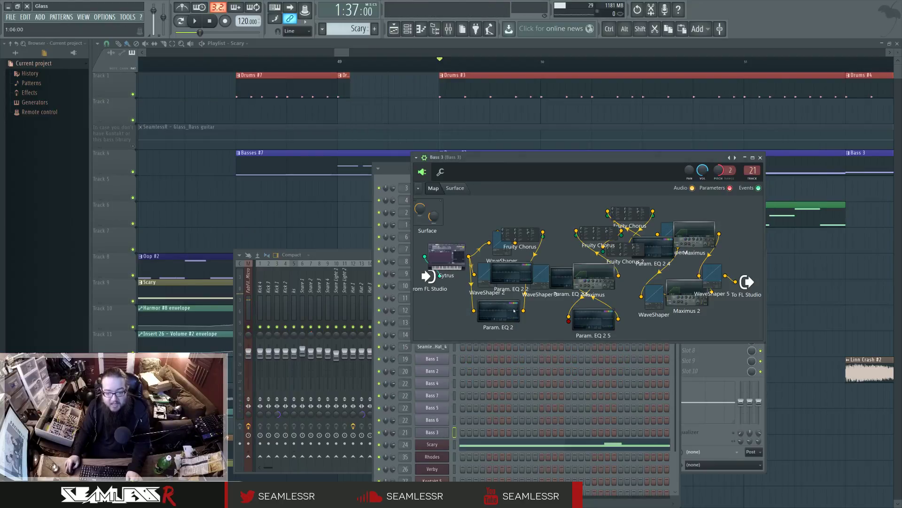
drag(531, 162, 380, 149)
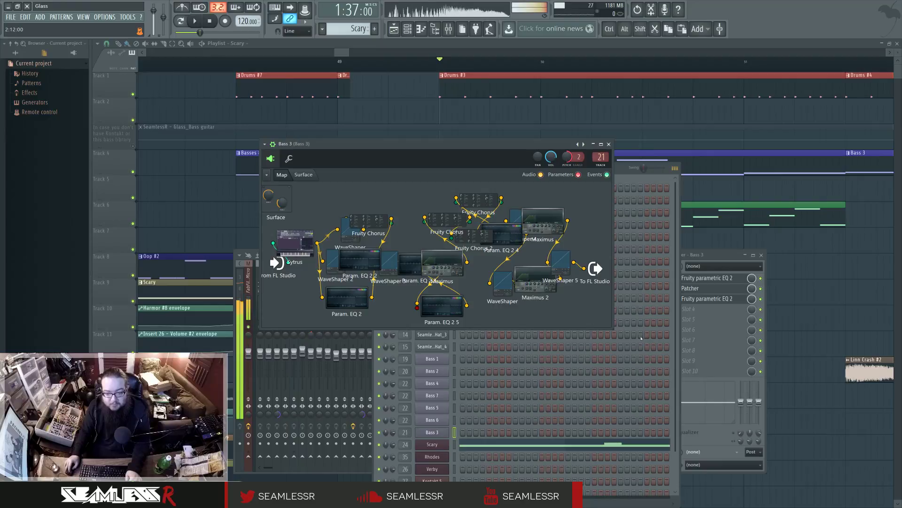
drag(613, 328, 763, 366)
Step: Nudge band 4 of Bass 3's Param. EQ 2 5 slightly lower in frequency and move Maximus clear of Param. EQ 2 3
click(527, 345)
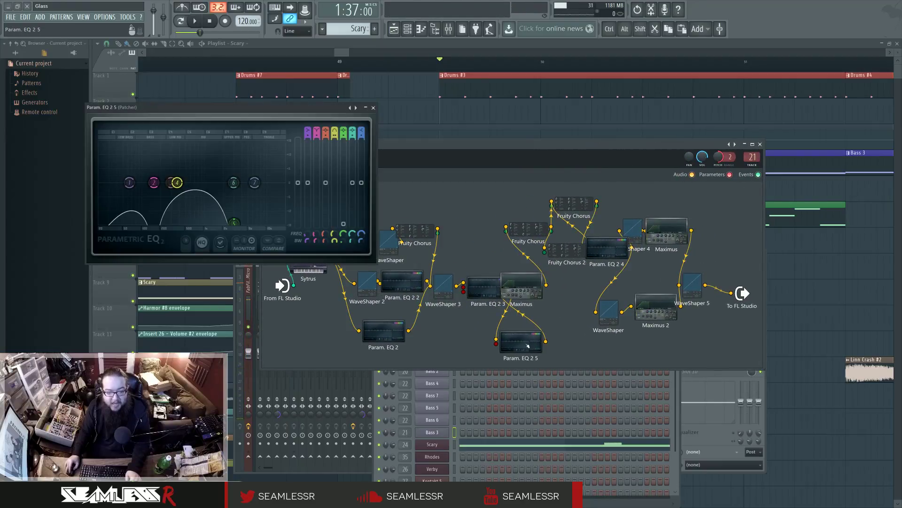
mouse_move(177, 182)
mouse_down()
mouse_move(231, 182)
mouse_move(161, 182)
mouse_move(201, 181)
mouse_move(163, 183)
mouse_move(196, 182)
mouse_move(175, 182)
mouse_up()
drag(522, 285, 576, 285)
Step: Compare the curves of Param. EQ 2 3 and Param. EQ 2 5 in Bass 3's chain, then close the EQ window
click(482, 287)
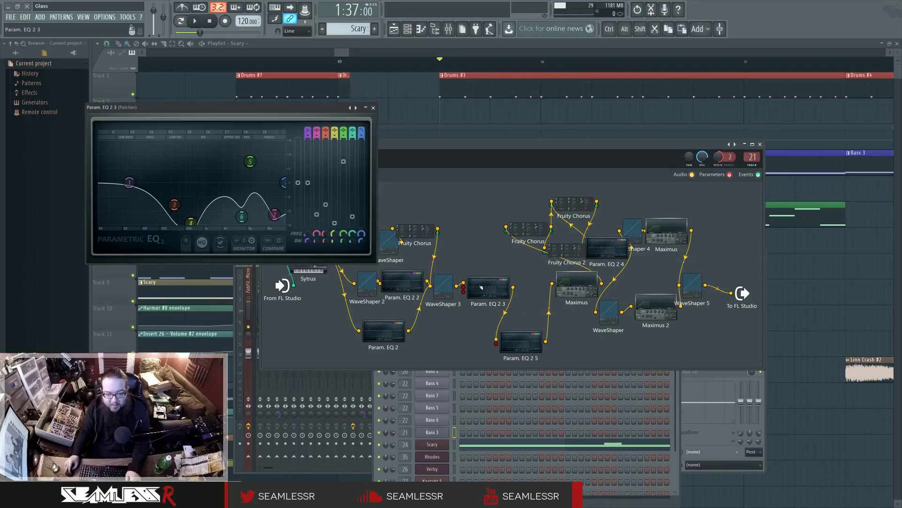
click(525, 341)
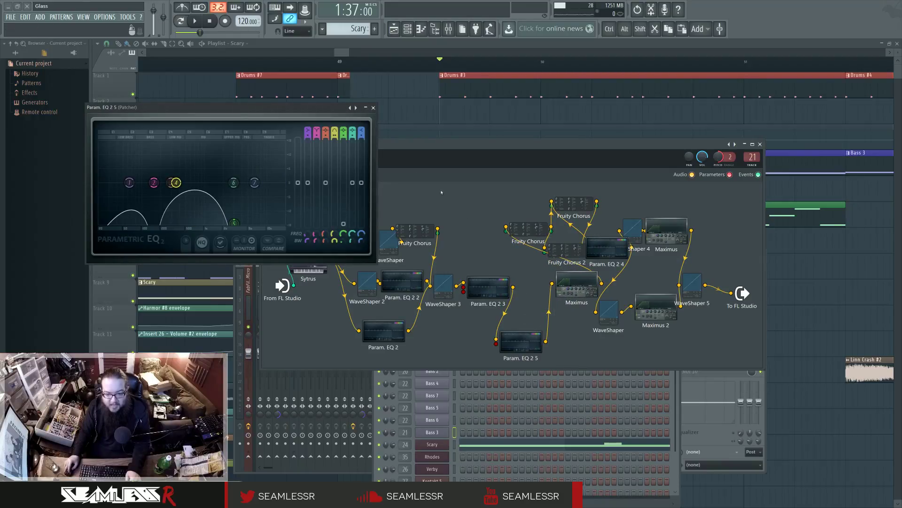
click(374, 109)
Step: Open Bass 3's Sytrus and inspect the oscillator waveforms of operators 1 and 2 and the effects section
click(323, 280)
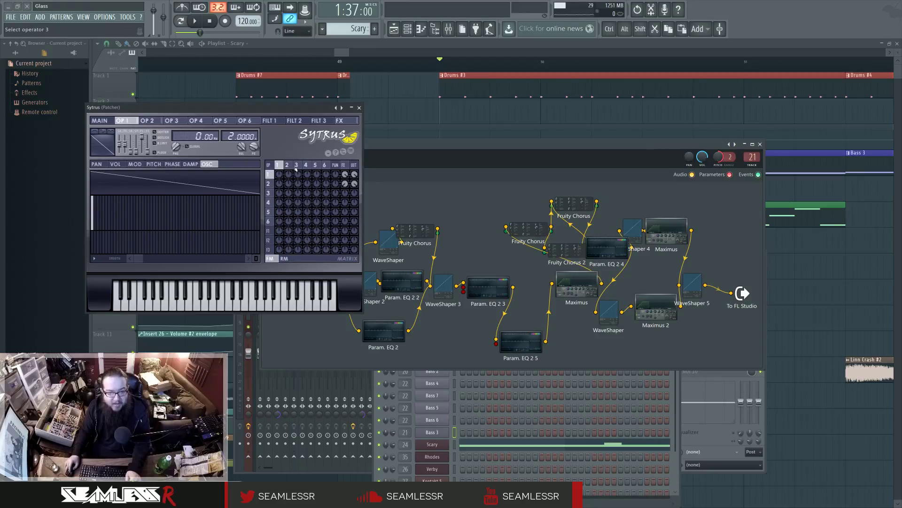
click(287, 165)
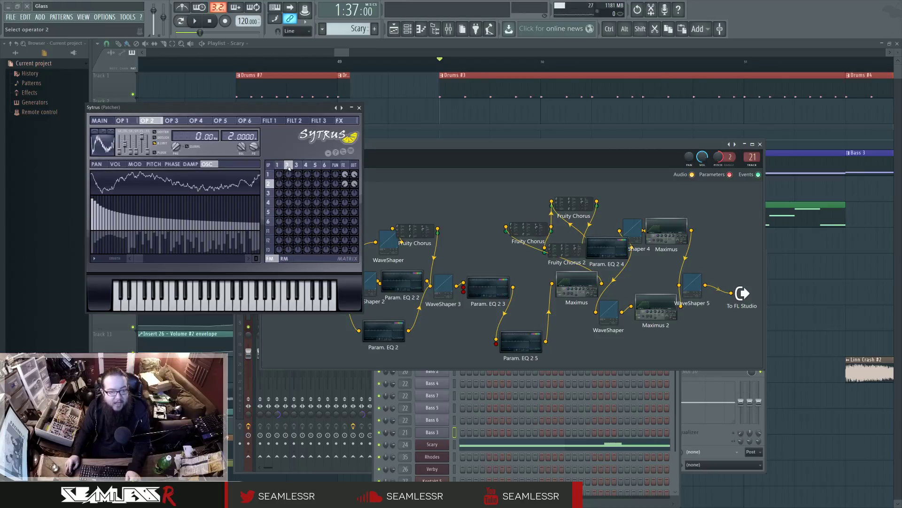
click(345, 165)
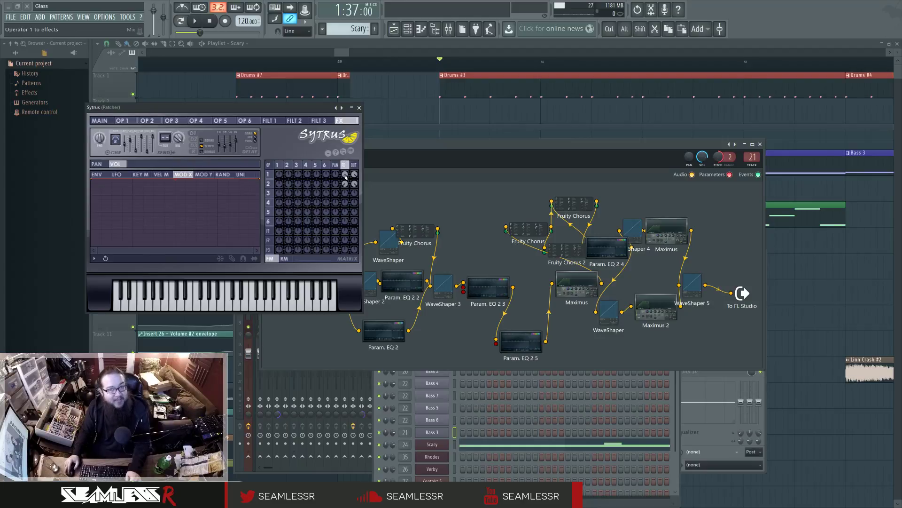
Step: Check the volume modulation of operators 1 and 2 in Bass 3's Sytrus, then examine operator 2's pitch envelope and audition a note
click(287, 165)
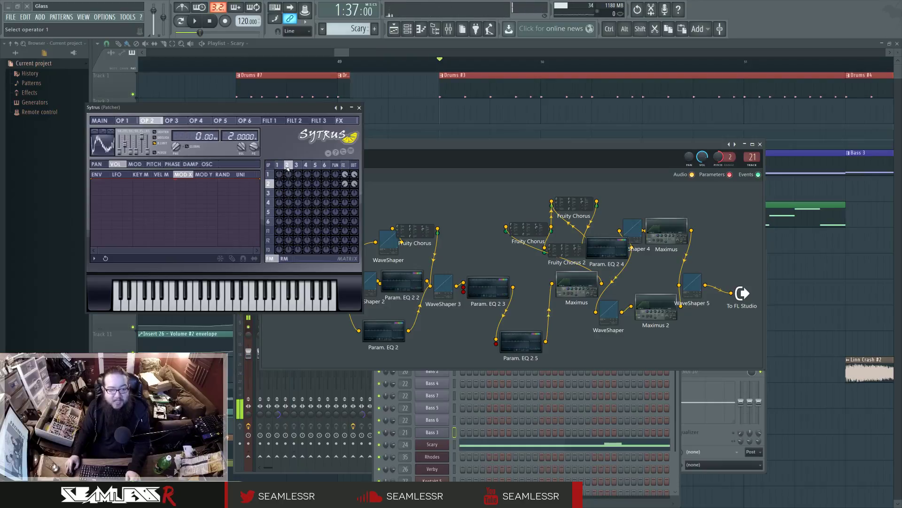
click(277, 165)
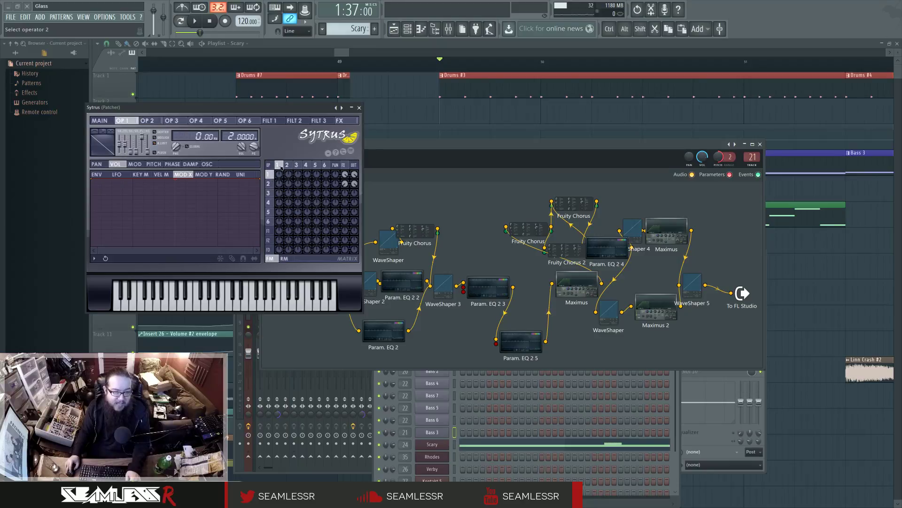
click(286, 165)
click(154, 164)
click(98, 174)
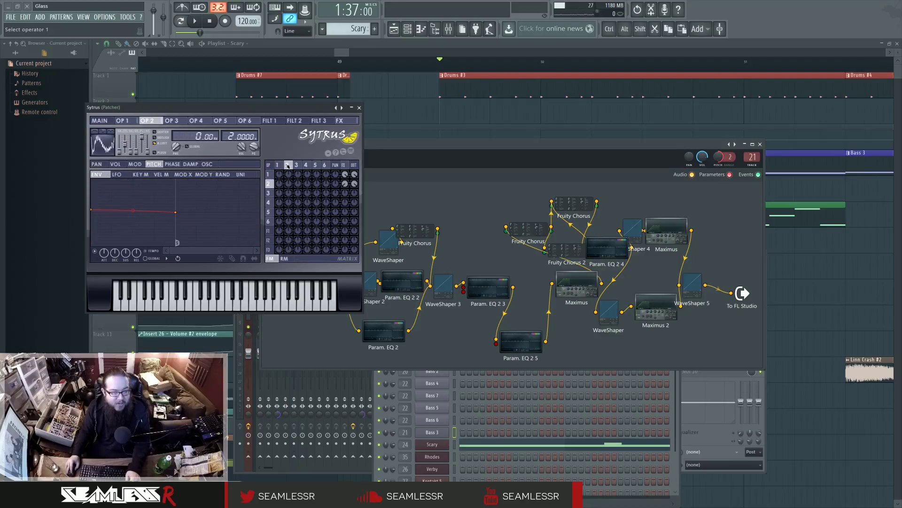
key(z)
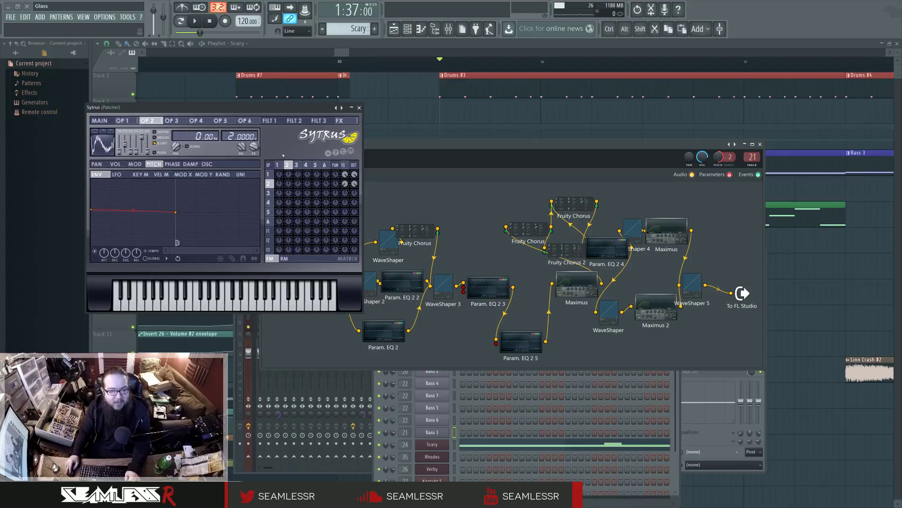
Step: Compare the pitch envelopes and oscillator harmonics of operators 1 and 2, including operator 2's highest harmonics, then close Sytrus
click(282, 167)
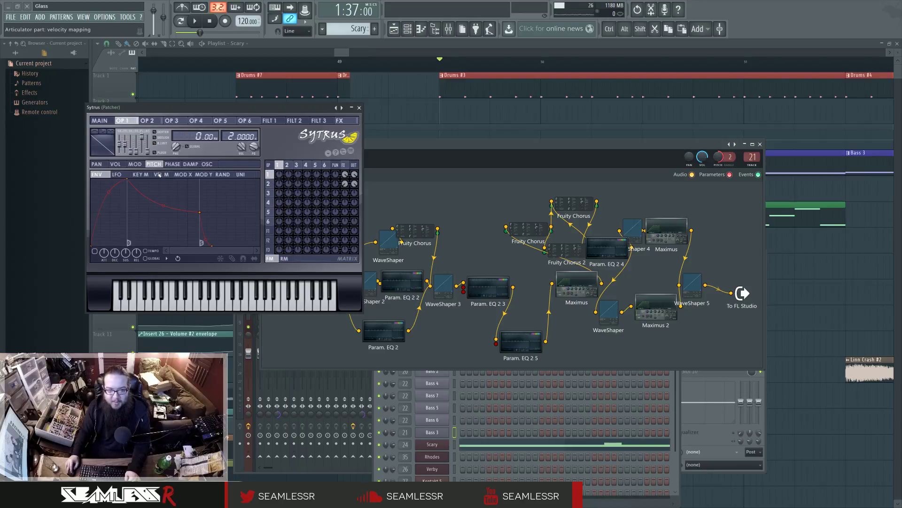
click(287, 165)
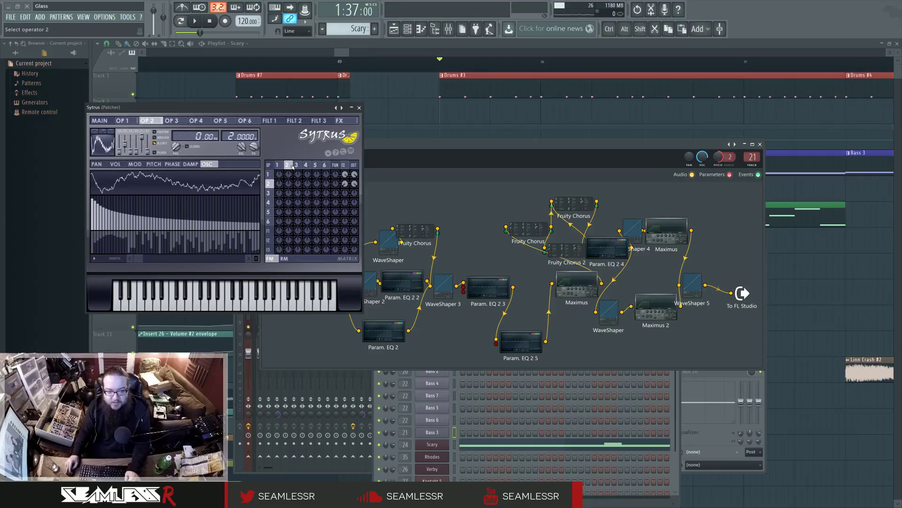
click(282, 166)
click(288, 166)
click(282, 166)
click(288, 166)
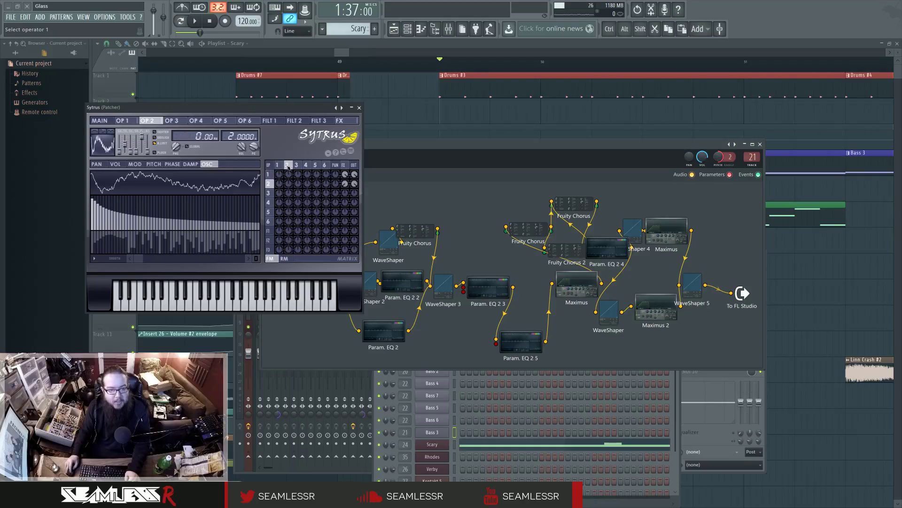
click(282, 167)
click(287, 166)
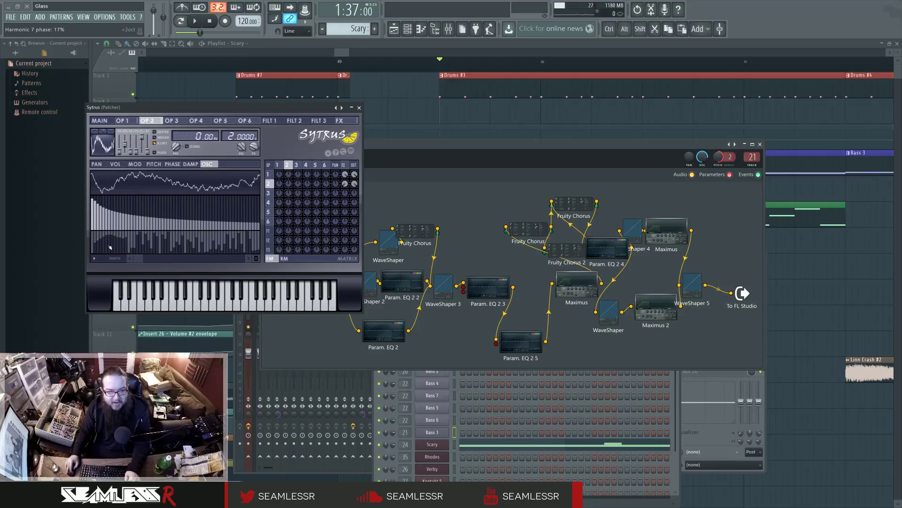
drag(137, 259, 263, 262)
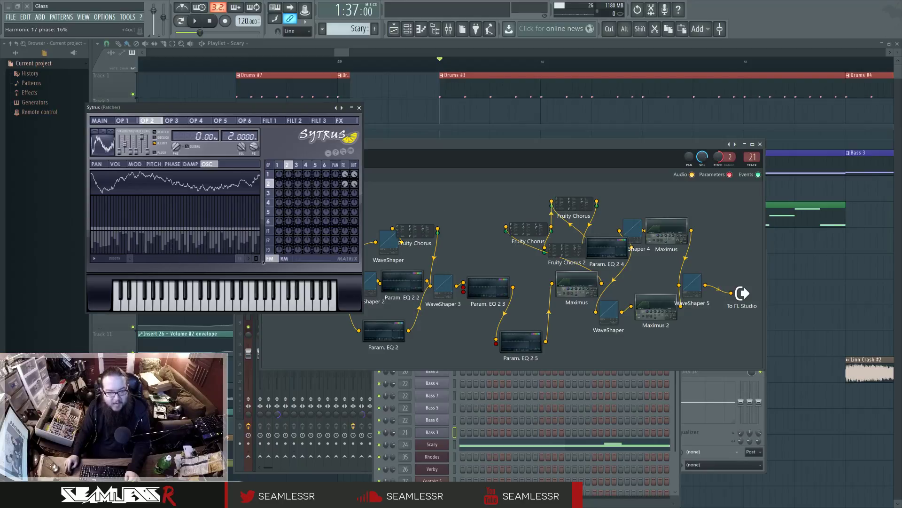
click(360, 108)
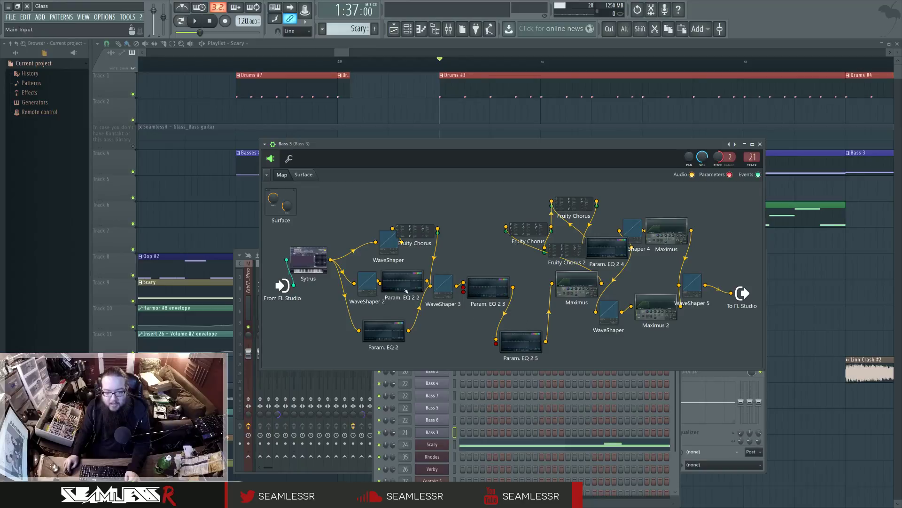
Step: Inspect the distortion curves of the WaveShaper modules along Bass 3's effect chain
click(369, 284)
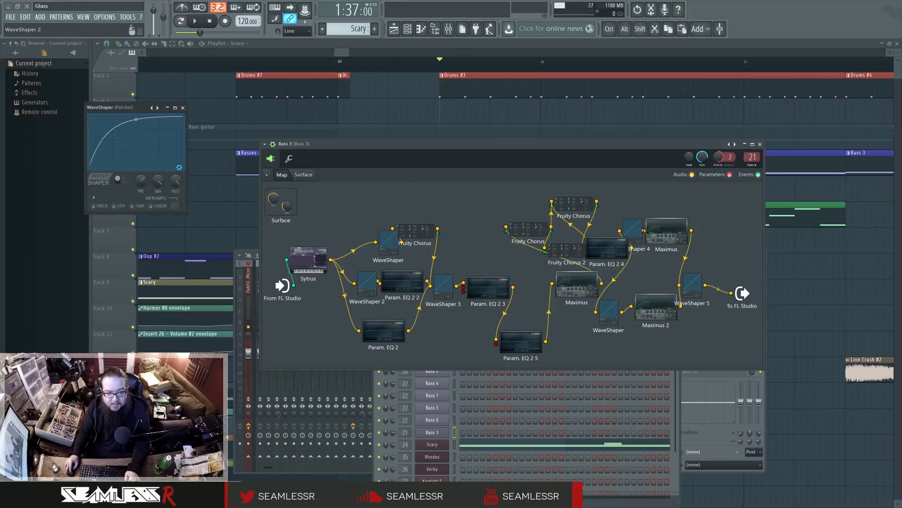
click(377, 276)
click(440, 283)
click(632, 226)
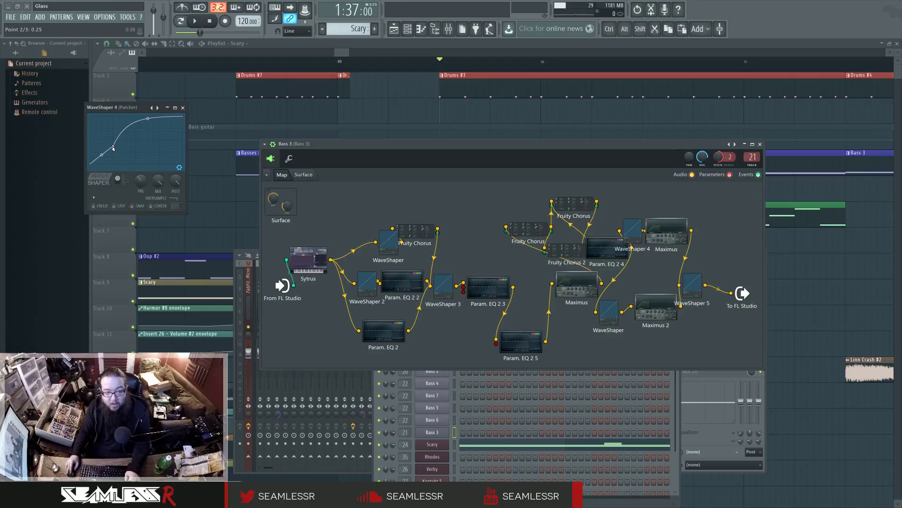
click(609, 308)
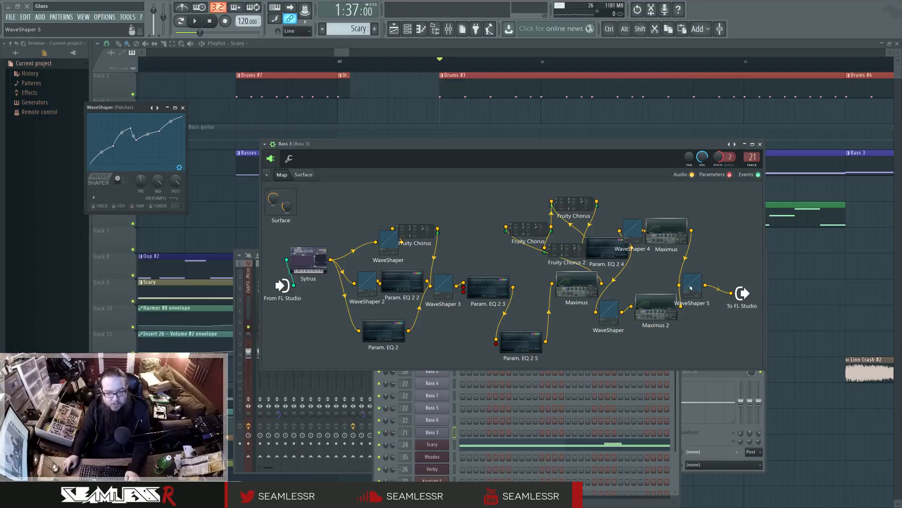
Step: Rearrange the Fruity Chorus modules, the first Maximus and Param. EQ 2 4 in Bass 3's map to separate the chorus cluster
drag(606, 246, 629, 237)
drag(571, 254, 573, 245)
drag(529, 231, 525, 216)
drag(570, 245, 564, 234)
drag(578, 285, 569, 279)
drag(628, 239, 593, 267)
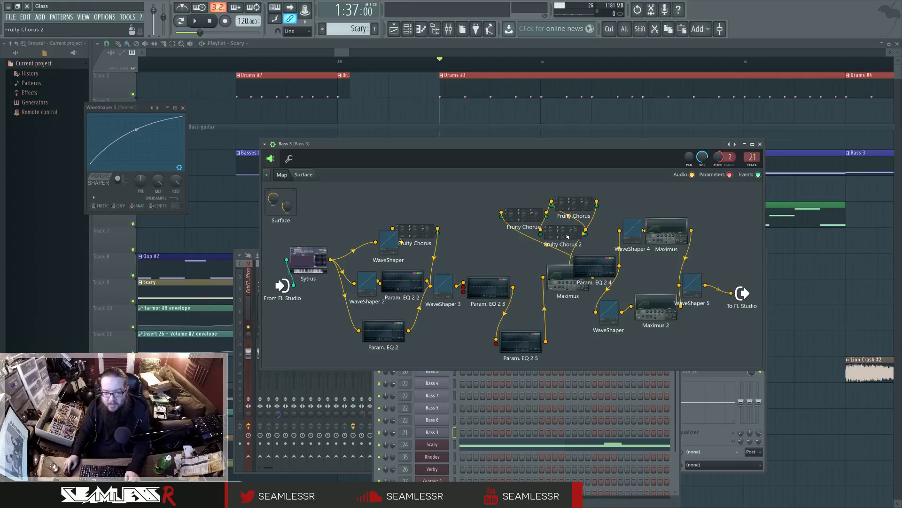
Step: Compare the delay and LFO settings of Fruity Chorus and Fruity Chorus 2 in Bass 3's chain, then close the chorus window
click(559, 208)
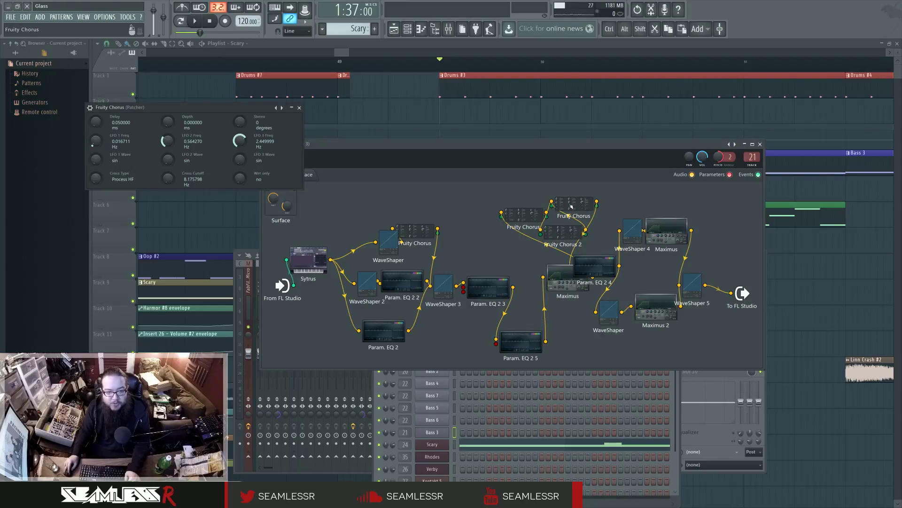
click(560, 230)
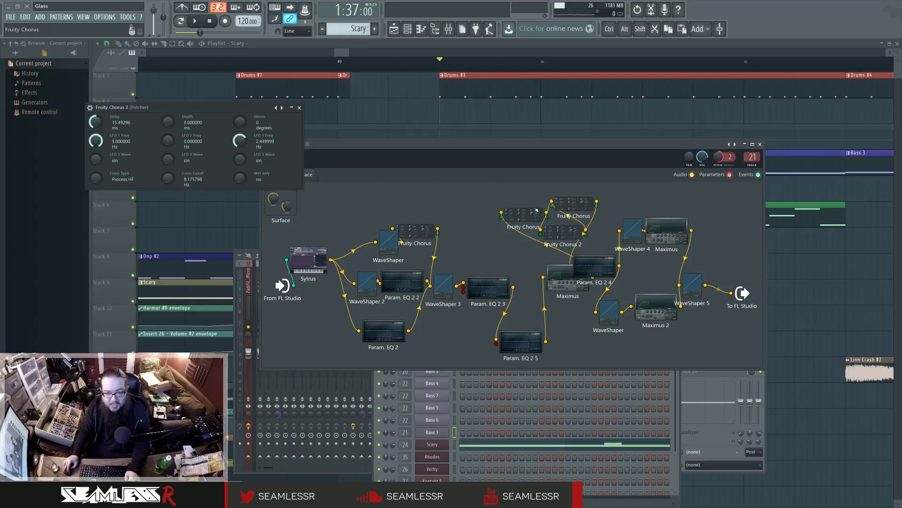
click(560, 237)
click(559, 237)
click(560, 236)
click(560, 236)
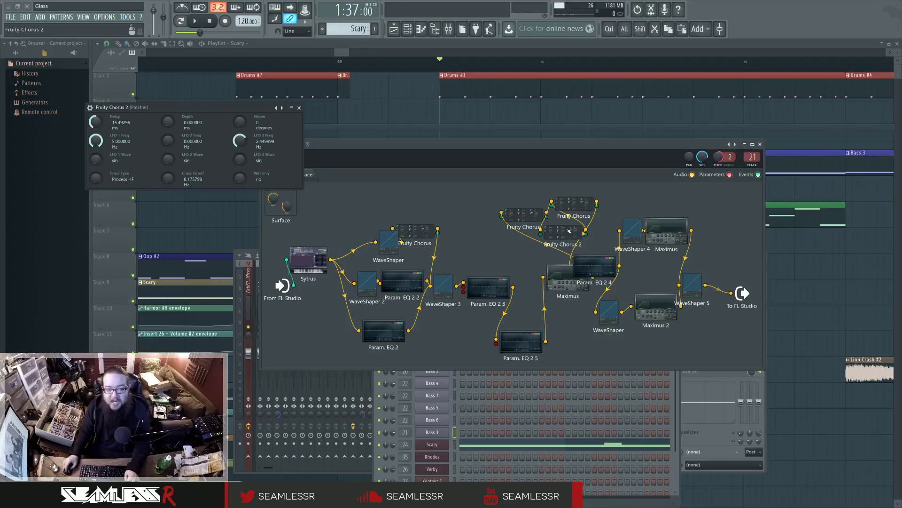
click(563, 205)
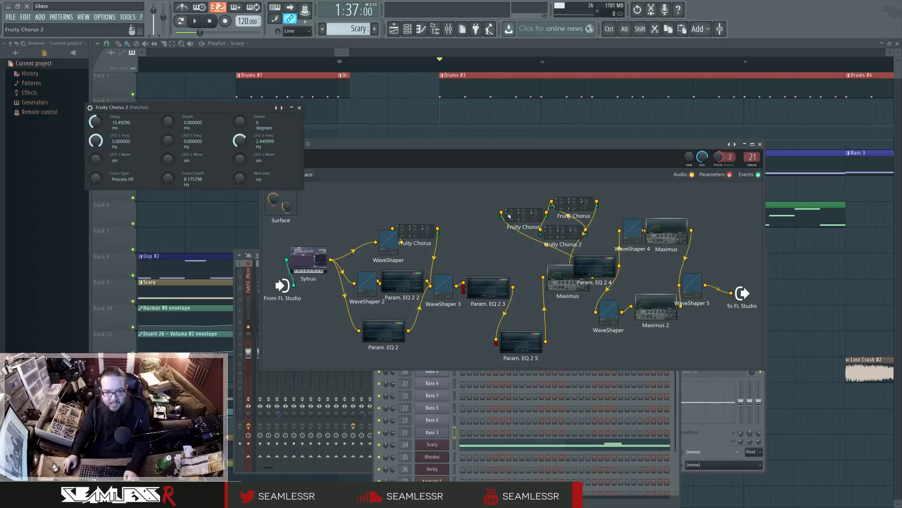
key(Escape)
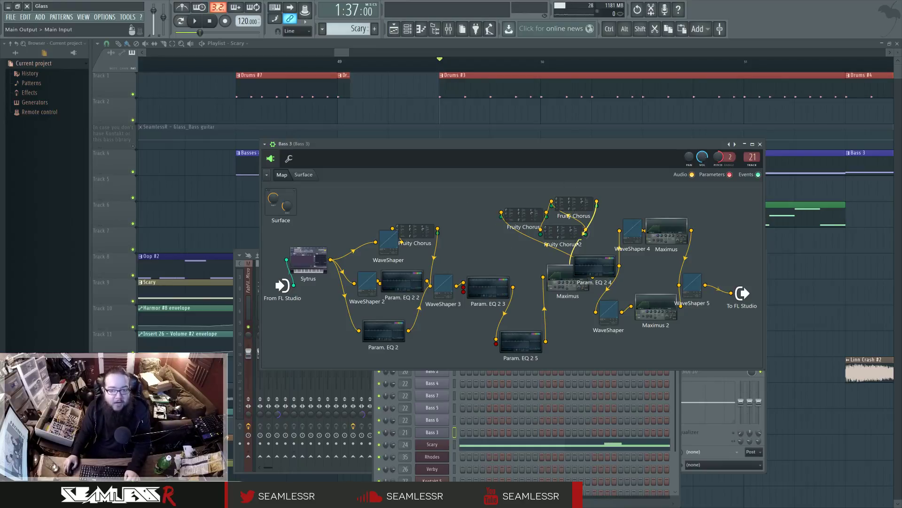
Step: Spread the three linked chorus modules apart and shift the first Maximus away from Param. EQ 2 4 so the routing is readable
drag(574, 203, 607, 195)
drag(541, 241, 577, 224)
drag(517, 223, 500, 203)
drag(565, 283, 532, 280)
drag(520, 203, 519, 208)
drag(574, 224, 561, 228)
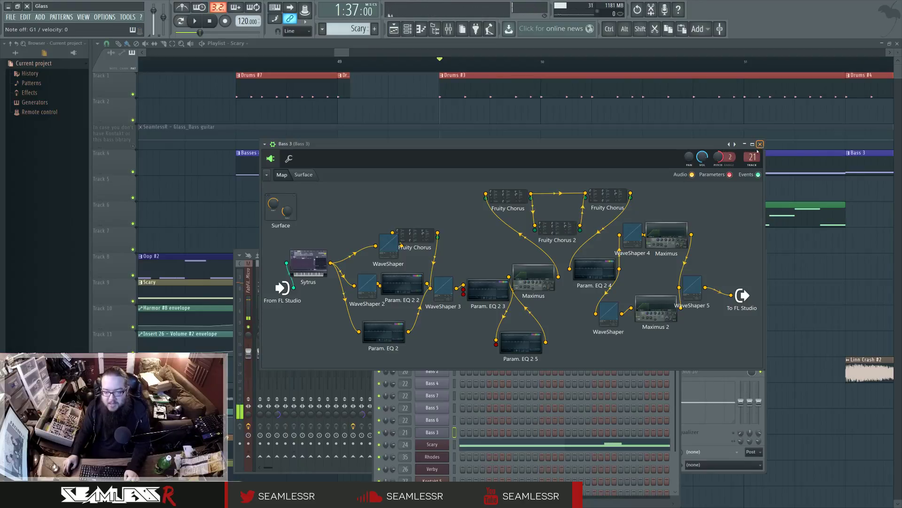
Step: Close the Bass 3 Patcher and audition the arrangement around bars 53 and 57
right_click(423, 118)
scroll(507, 272, down, 10)
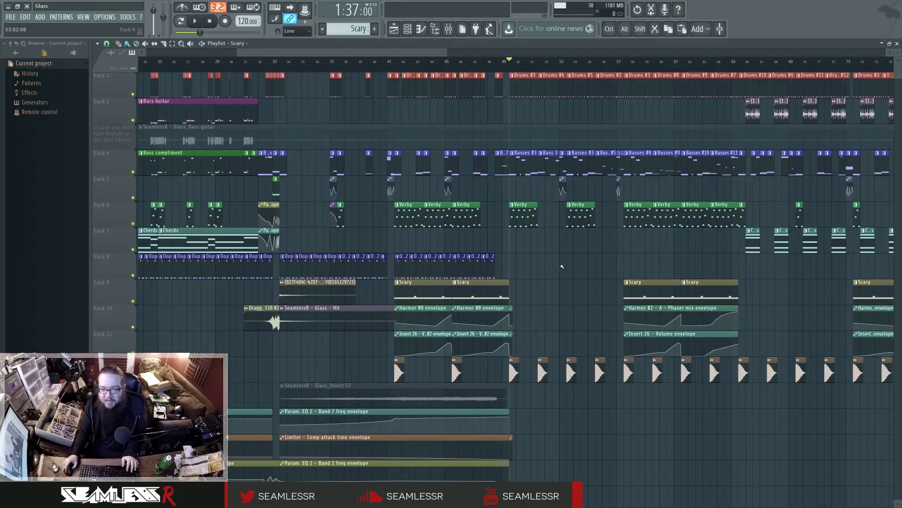
scroll(590, 261, up, 2)
click(547, 61)
key(space)
click(620, 61)
key(space)
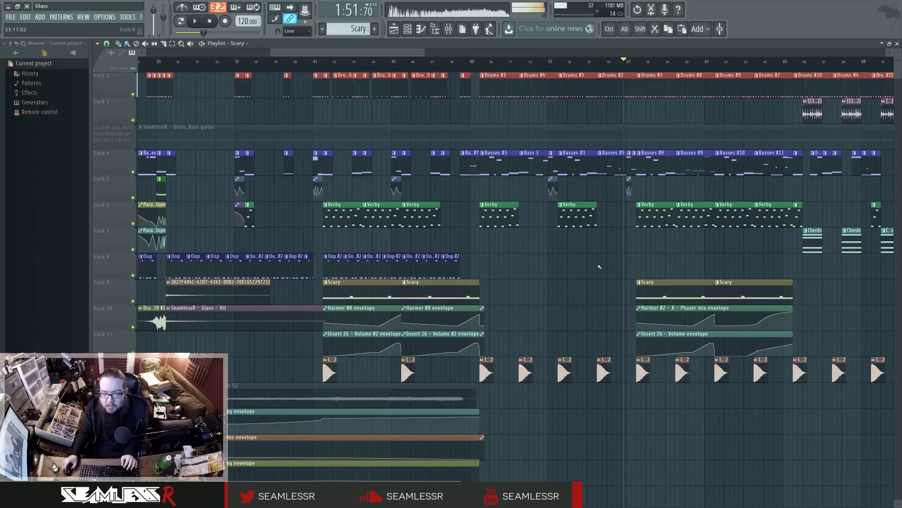
Step: Audition the arrangement around bar 73, then around bar 37
scroll(404, 275, right, 5)
key(space)
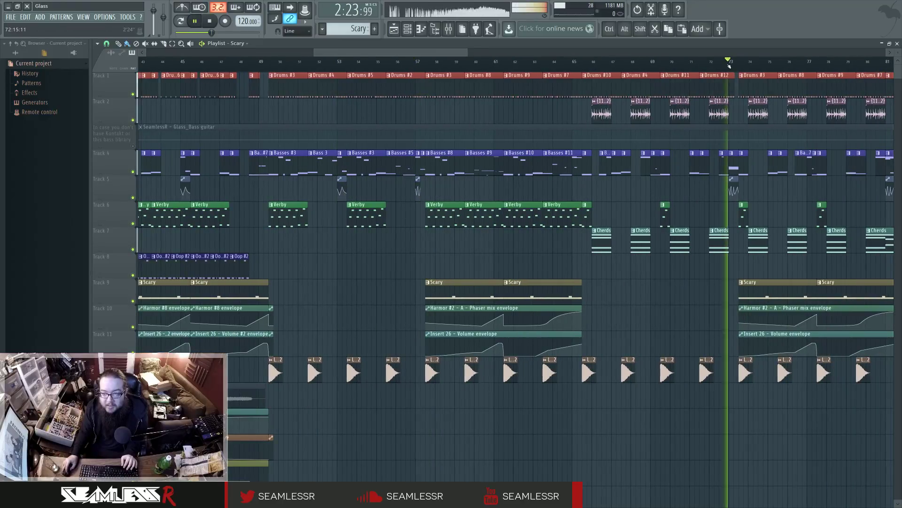
scroll(402, 257, left, 7)
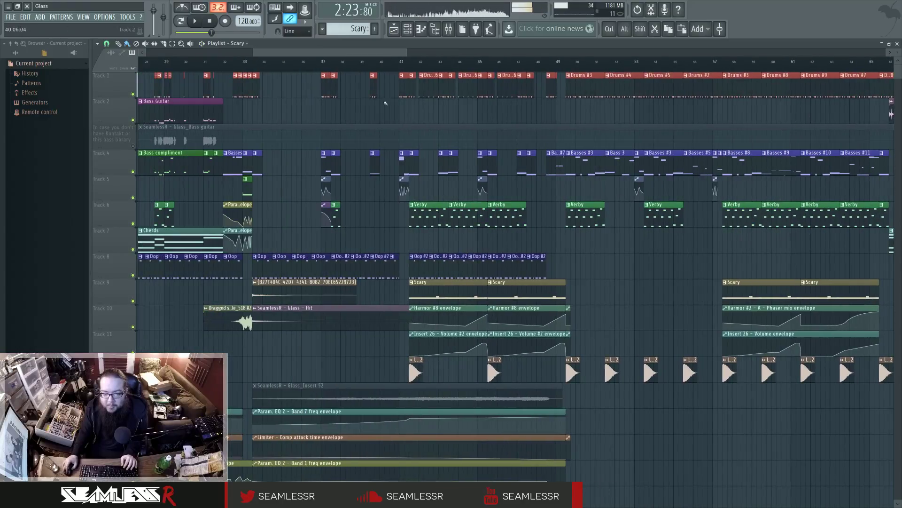
key(space)
key(space)
click(323, 67)
key(space)
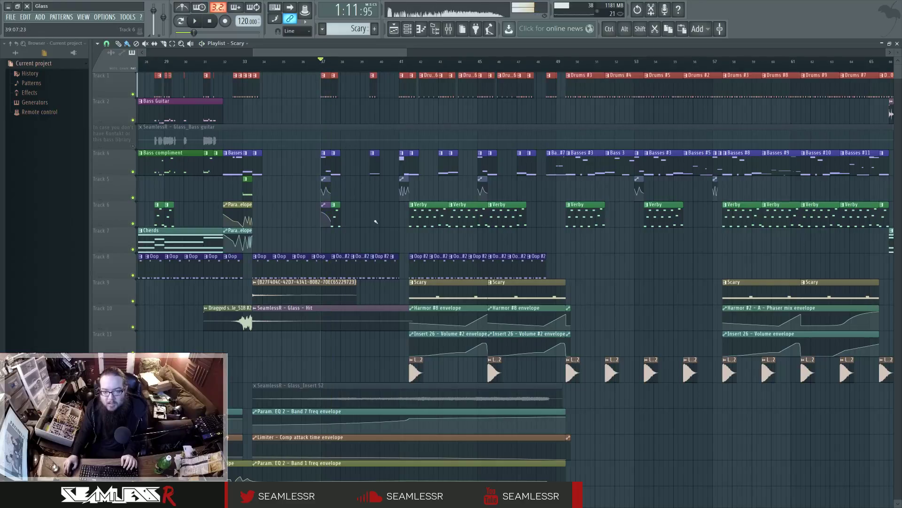
Step: Reopen Bass 3's Patcher from the channel rack to review its full module chain, then close it
click(408, 29)
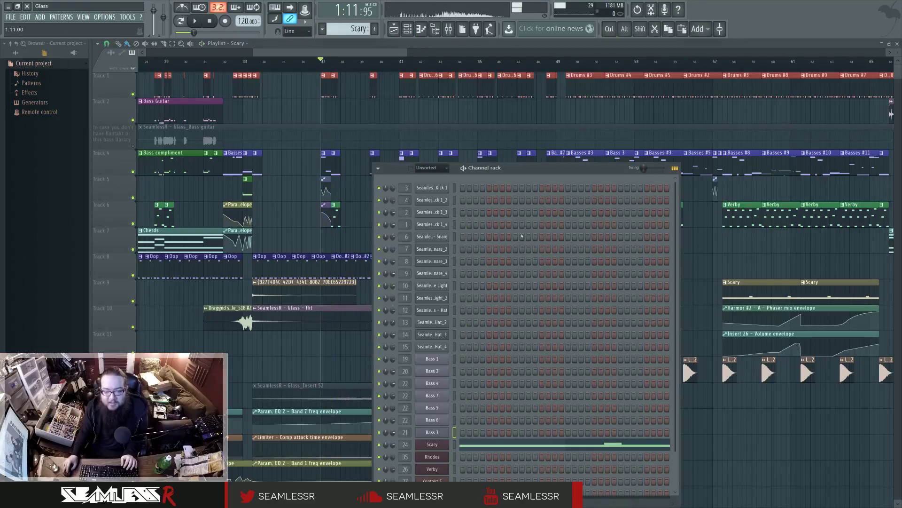
click(441, 432)
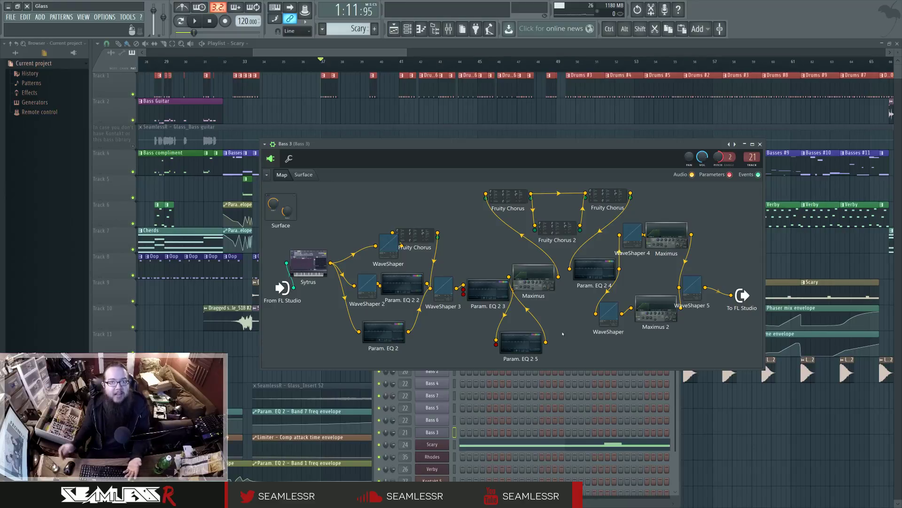
click(760, 144)
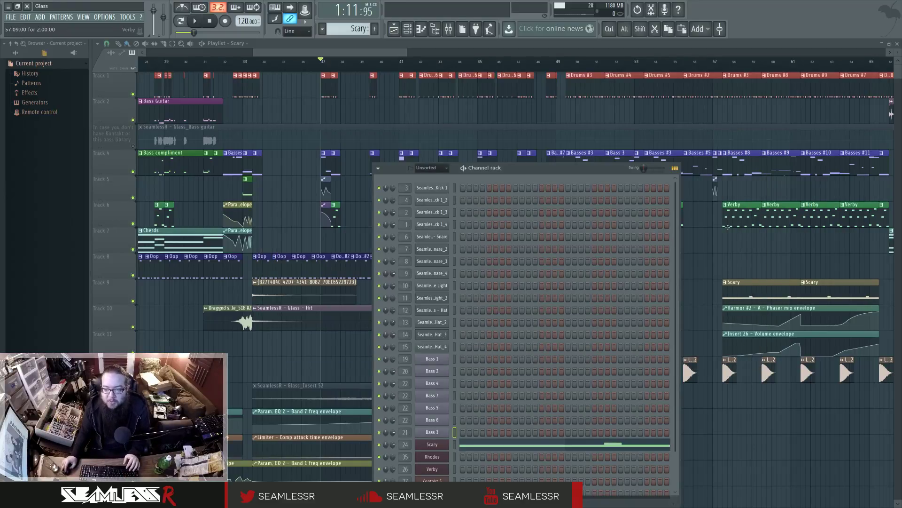
Step: Place the playhead at the start of the first Bass Guitar #2 clip and bring up the channel rack
key(F6)
scroll(709, 253, down, 4)
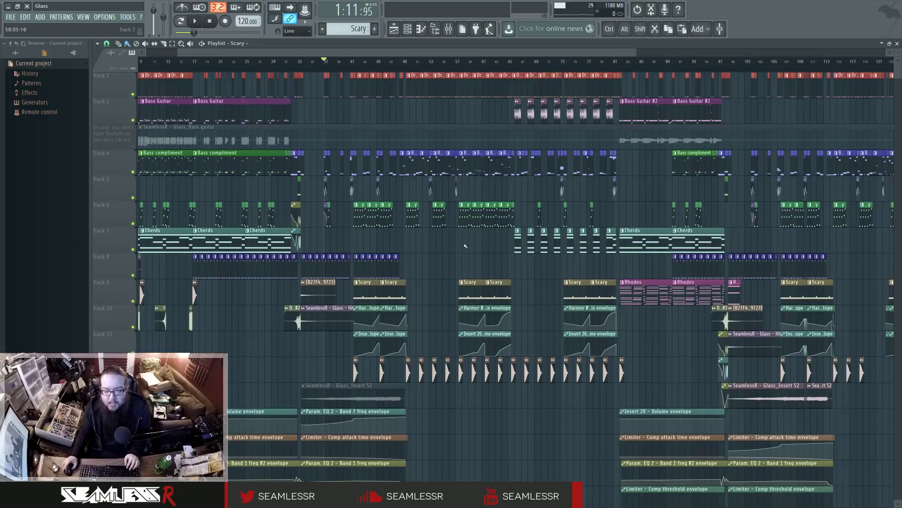
scroll(465, 246, up, 2)
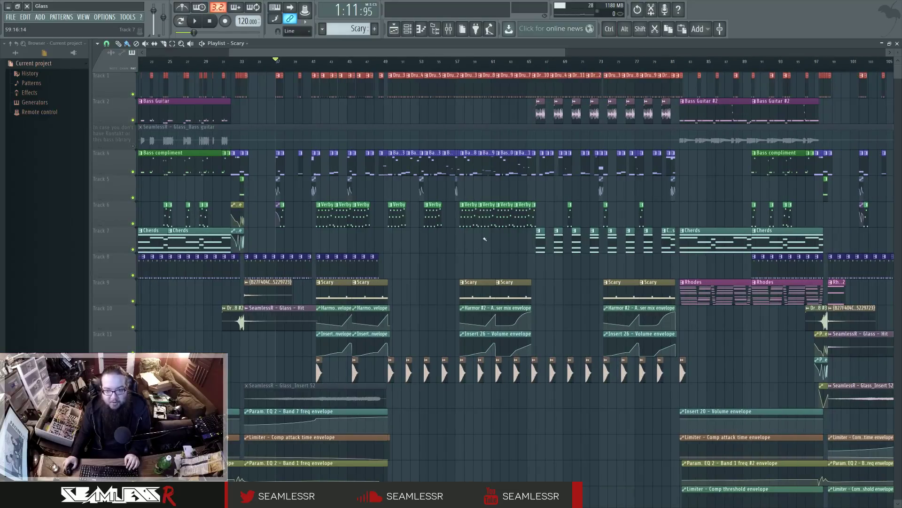
scroll(482, 245, up, 5)
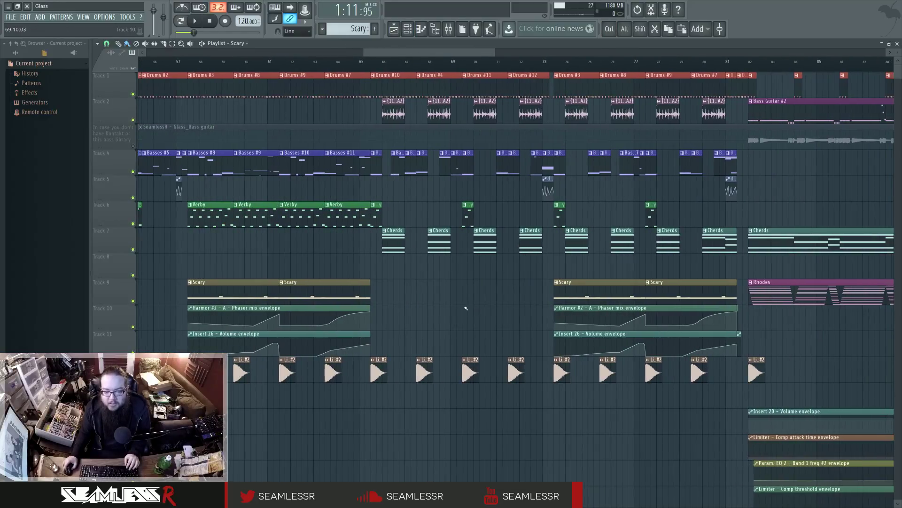
scroll(647, 211, right, 2)
click(456, 64)
key(F6)
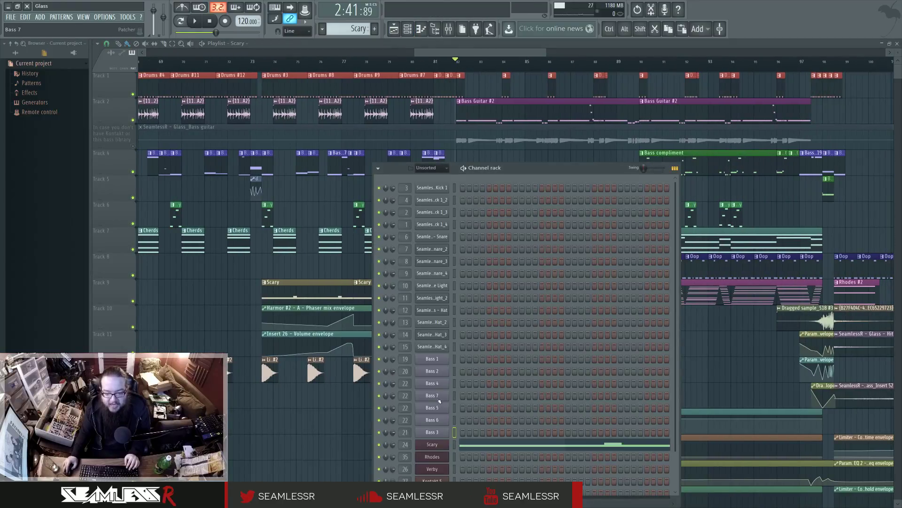
Step: Show the Rhodes pattern's notes in the piano roll and bring up the Rhodes channel's Harmor synth
scroll(483, 381, down, 3)
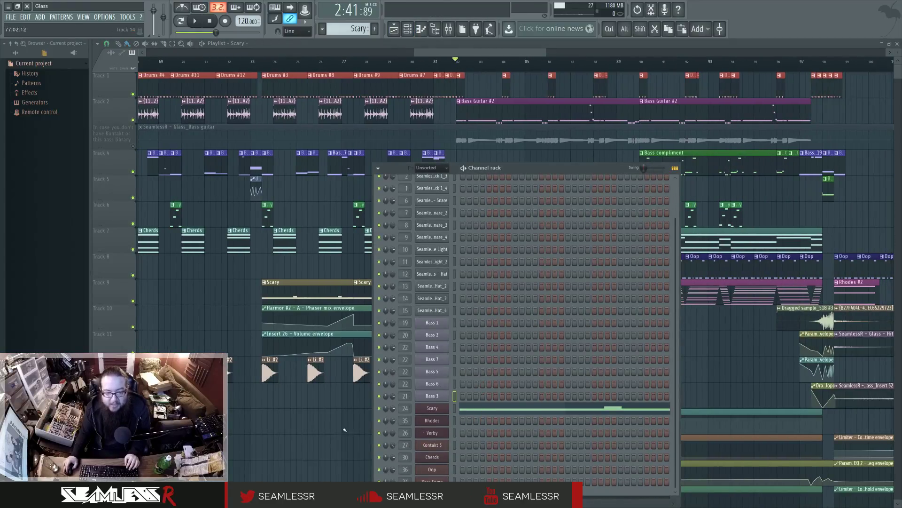
right_click(349, 429)
double_click(469, 294)
click(407, 29)
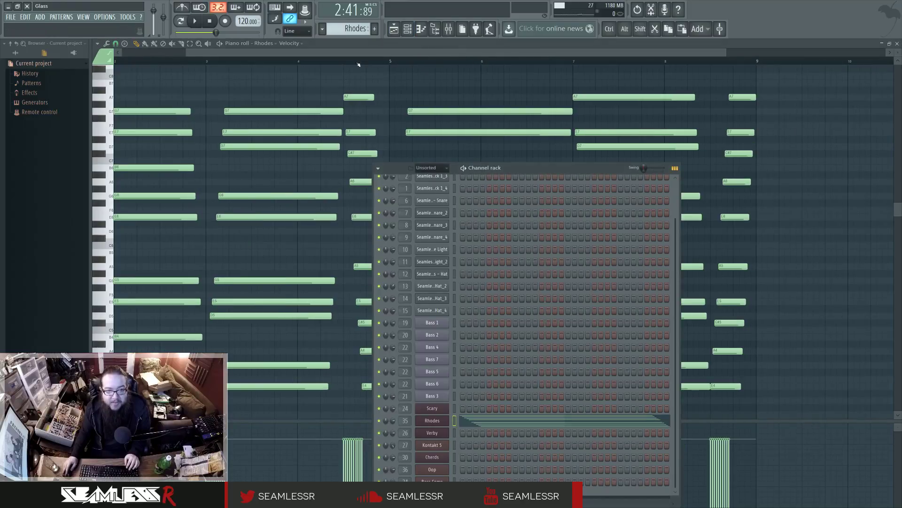
click(432, 421)
drag(383, 68, 514, 94)
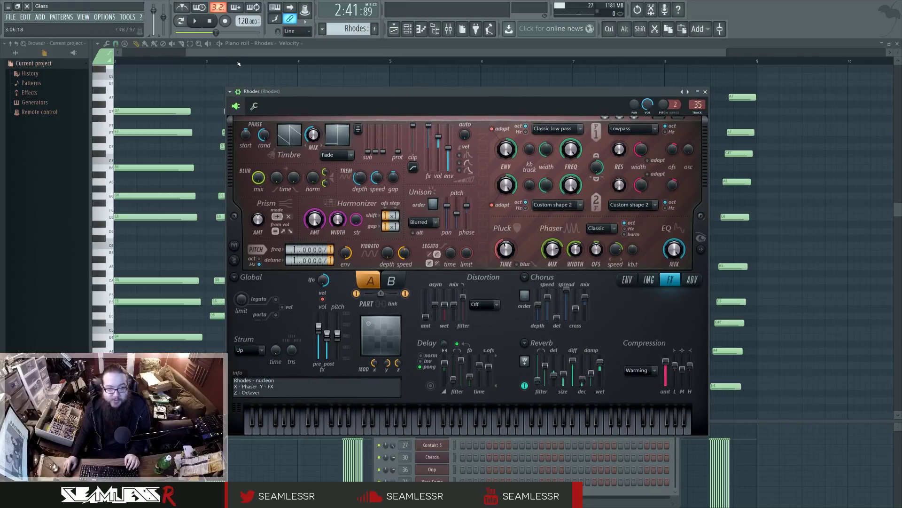
Step: Audition the Rhodes pattern on its own, put the synth window away to view the notes, and stop playback
click(195, 21)
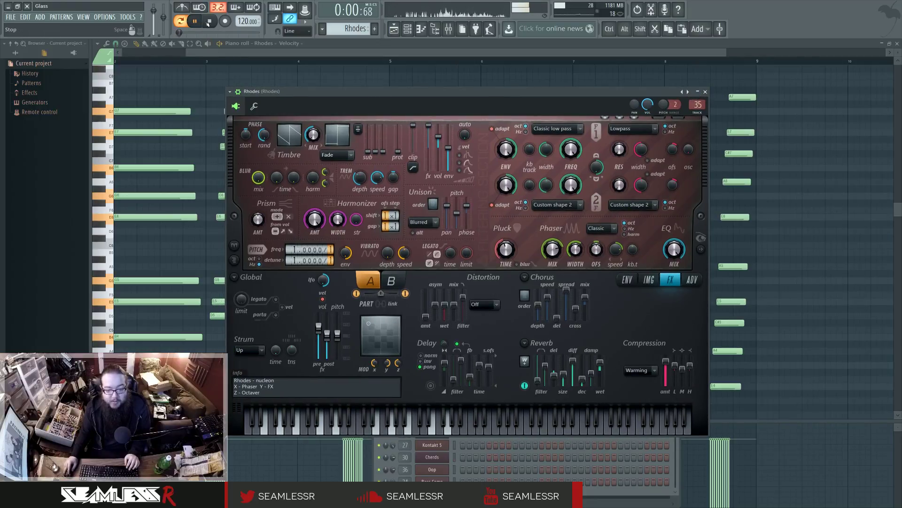
click(324, 71)
scroll(308, 136, down, 1)
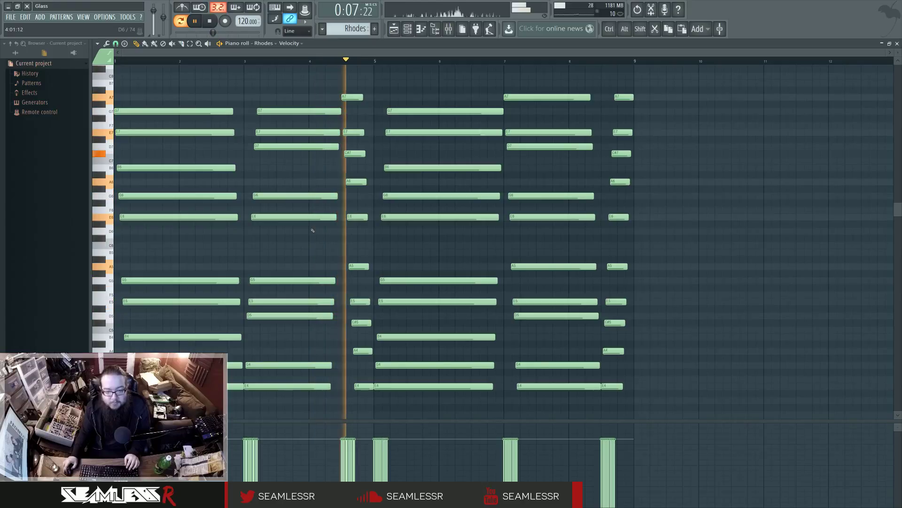
key(space)
Step: Return to the playlist and examine the arrangement from the Rhodes and Bass Guitar #2 section through the whole song
key(F5)
scroll(486, 366, right, 3)
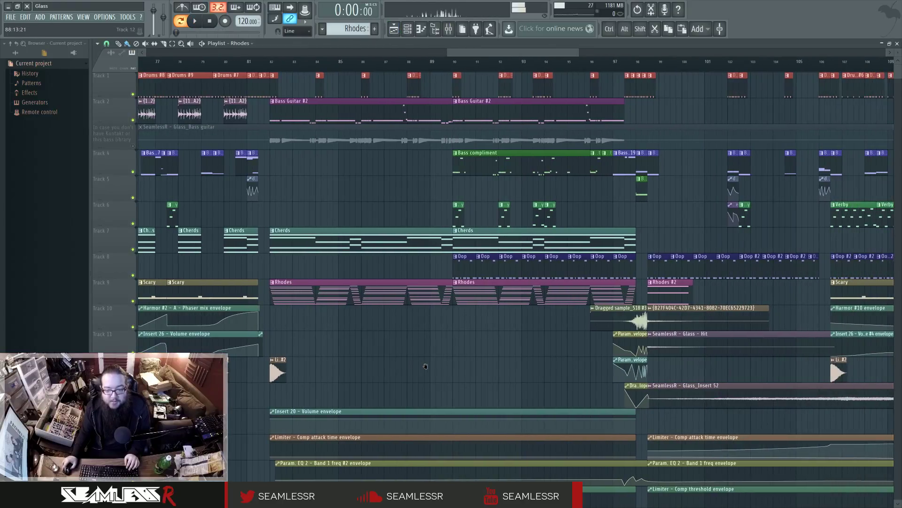
scroll(380, 347, down, 5)
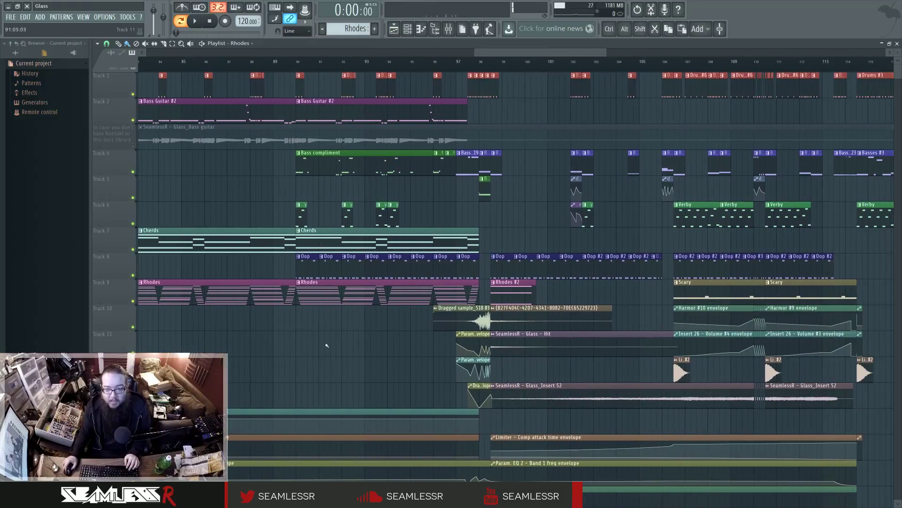
scroll(328, 345, down, 2)
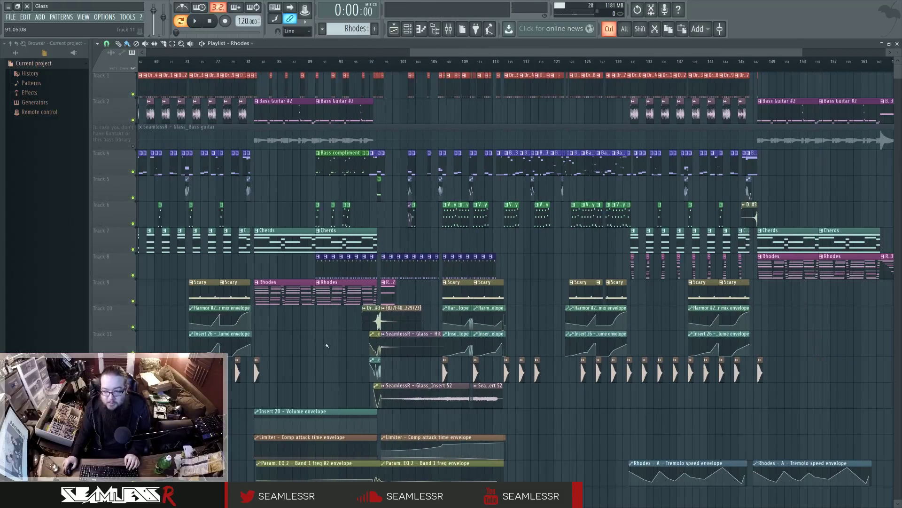
drag(327, 346, 513, 81)
drag(365, 282, 586, 498)
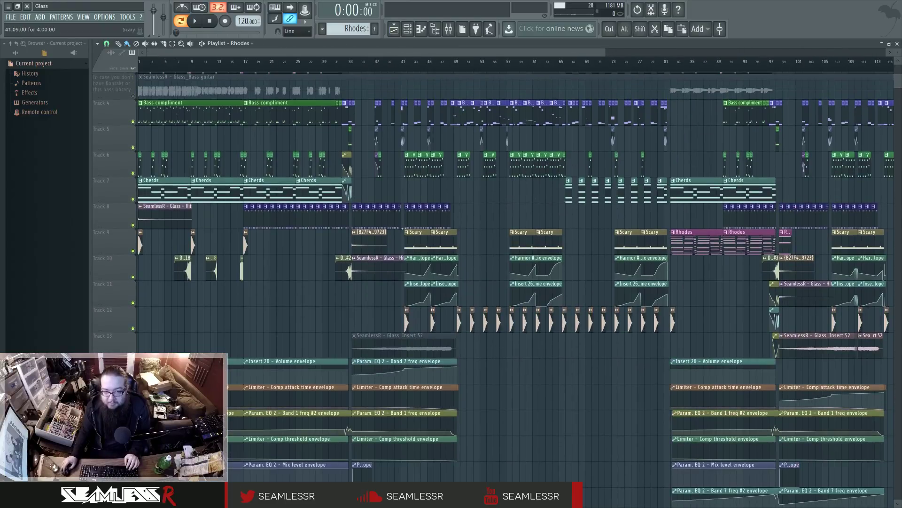
drag(470, 235, 470, 287)
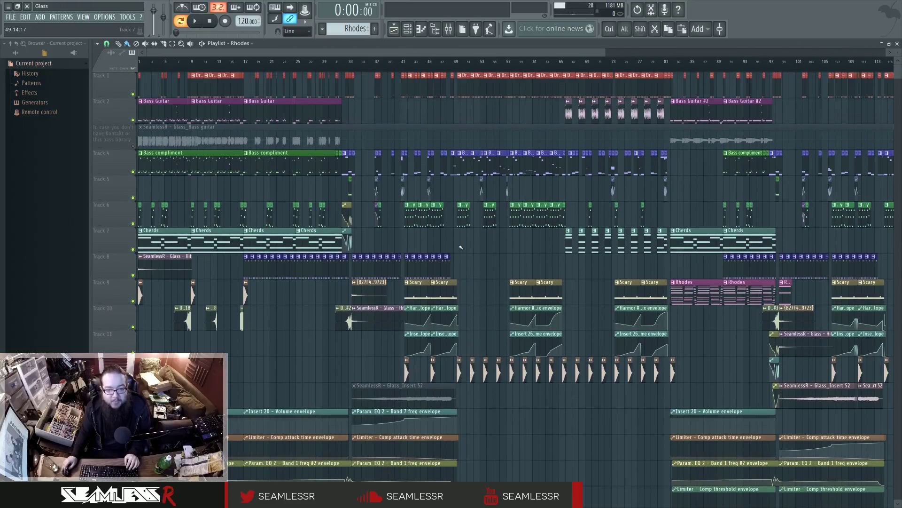